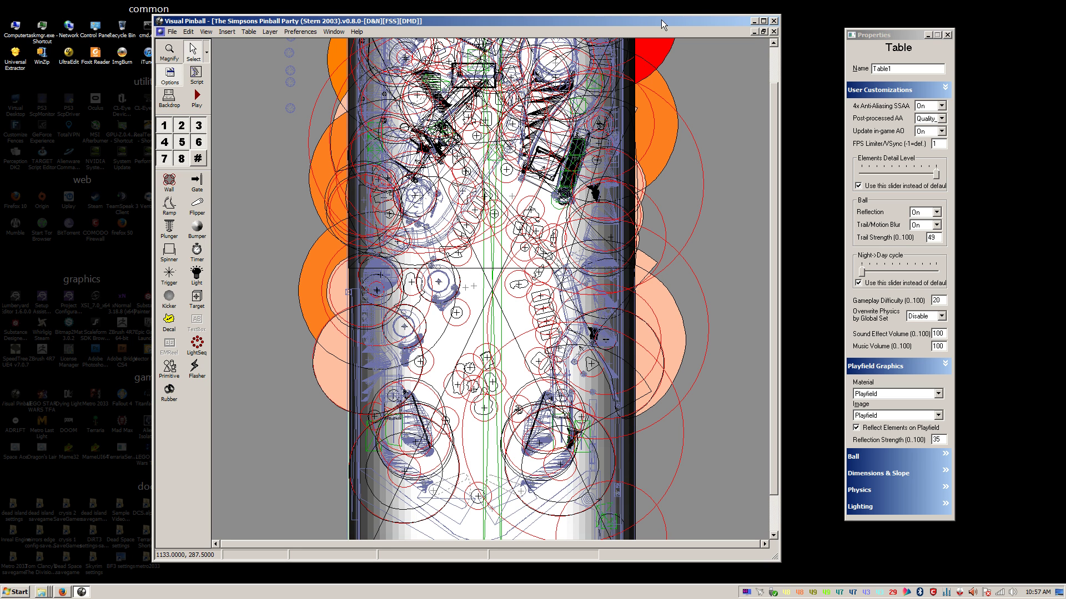
Step: Run The Simpsons Pinball Party table to preview its lighting and return to the editor
left_click_drag(661, 18, 664, 18)
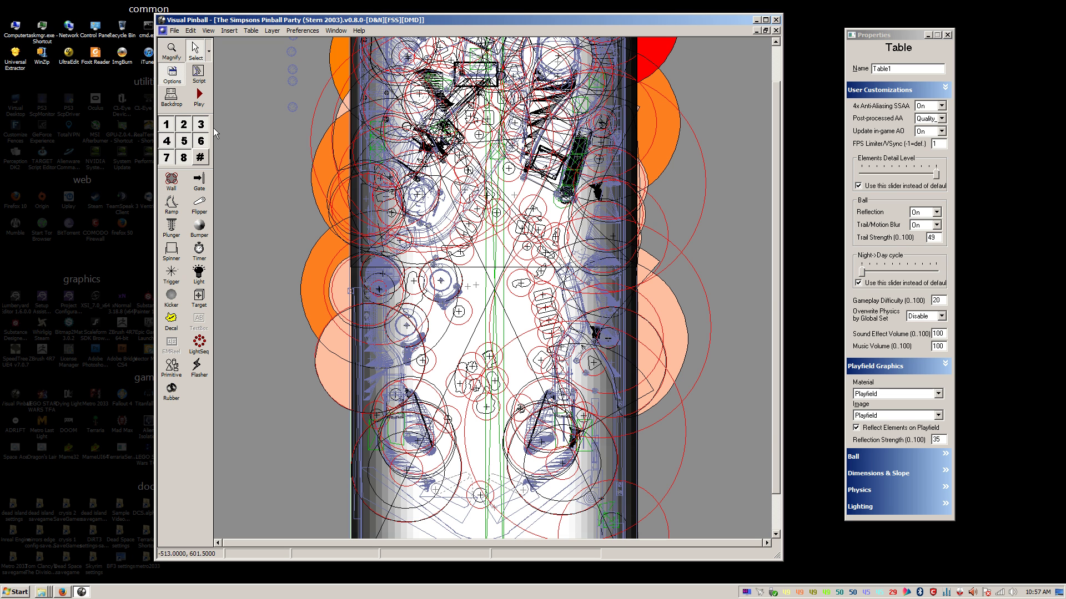
scroll(256, 155, "up", 5)
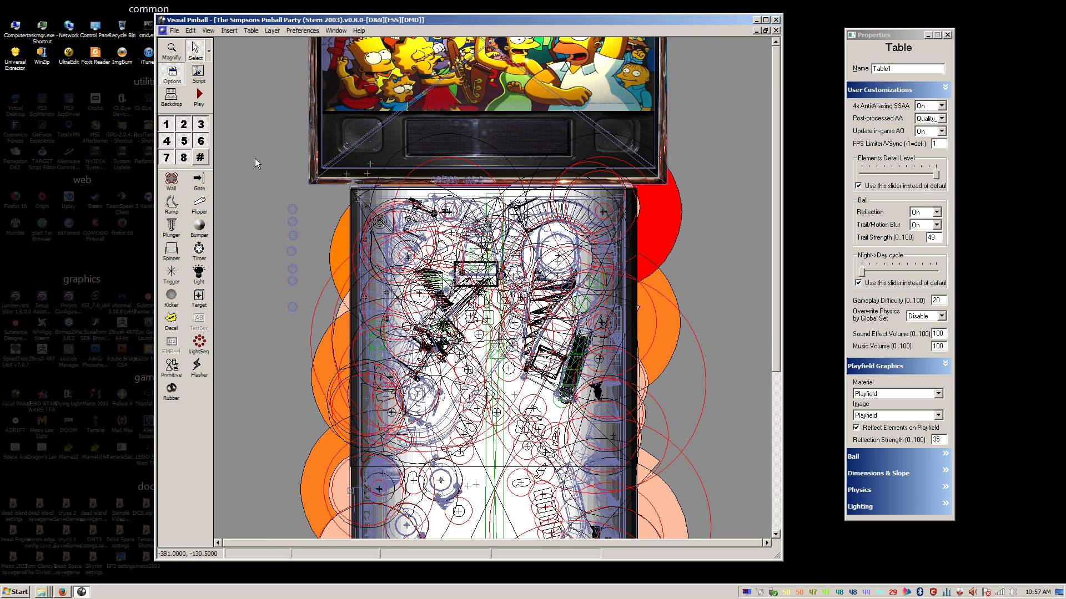
scroll(255, 129, "up", 2)
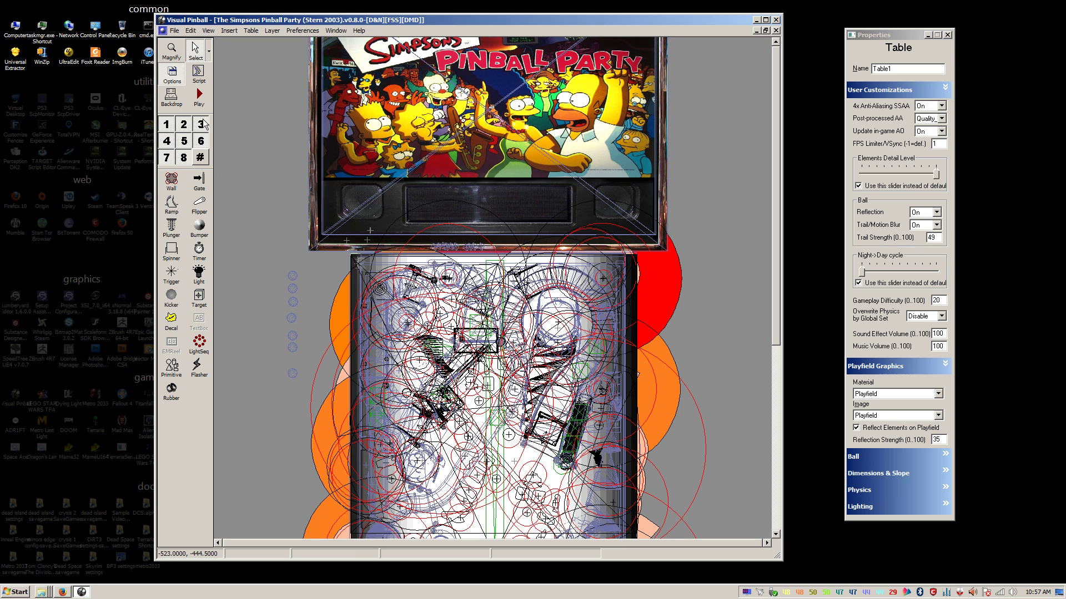
left_click(200, 97)
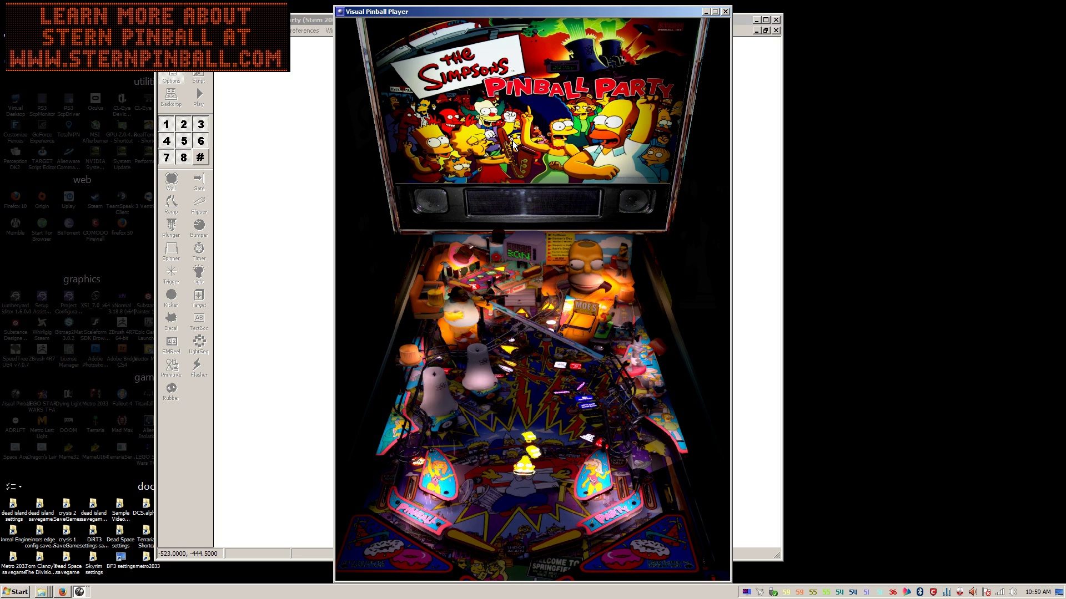
key("Escape")
left_click(545, 318)
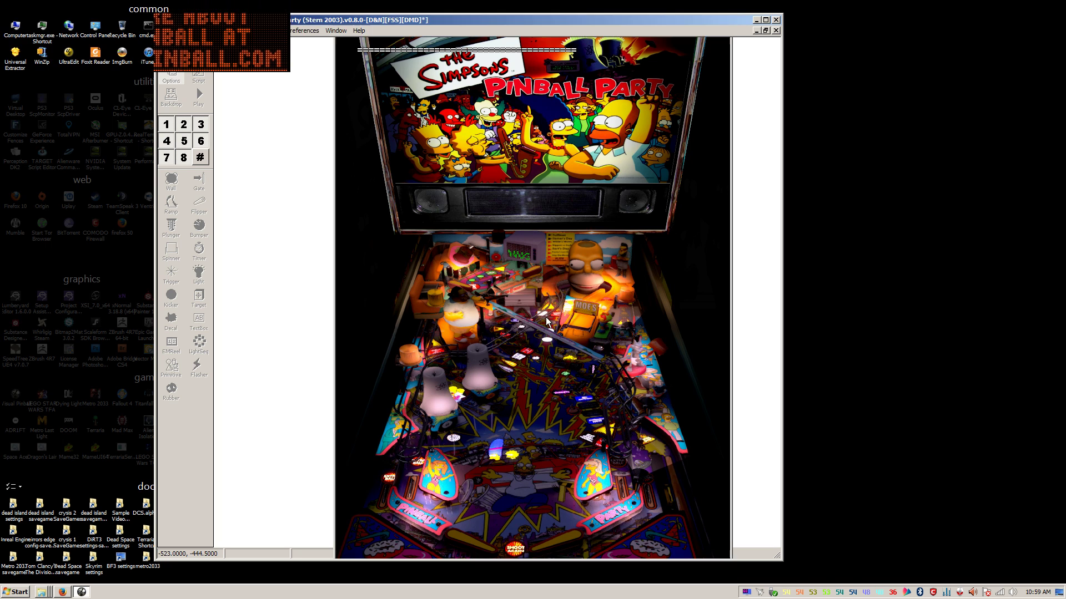
Step: Select Flasher4 on the playfield and set its color to white
scroll(294, 319, "down", 5)
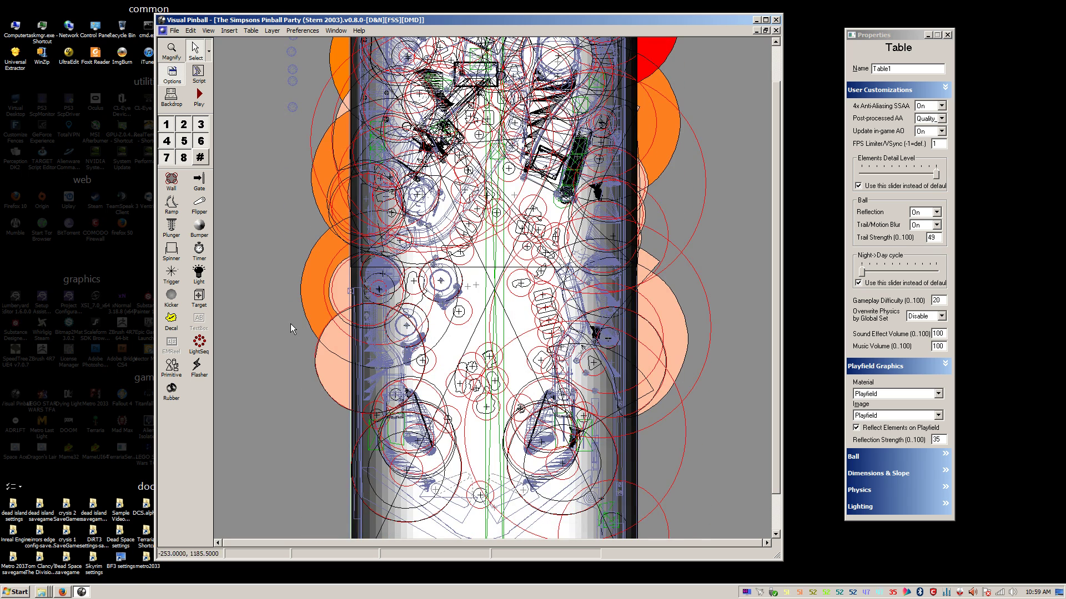
left_click(504, 319)
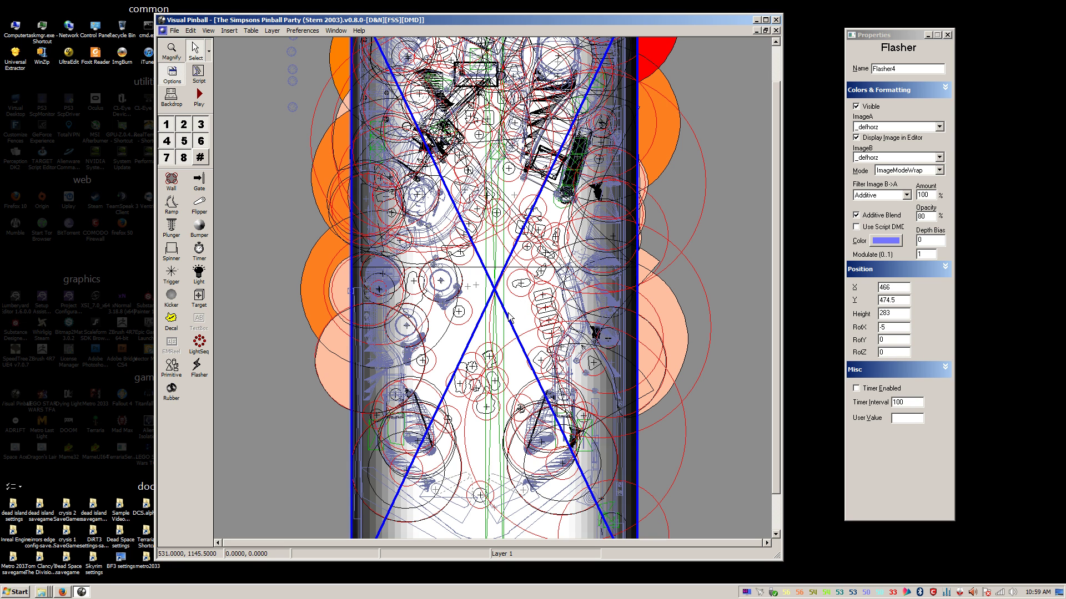
left_click(886, 240)
left_click(929, 132)
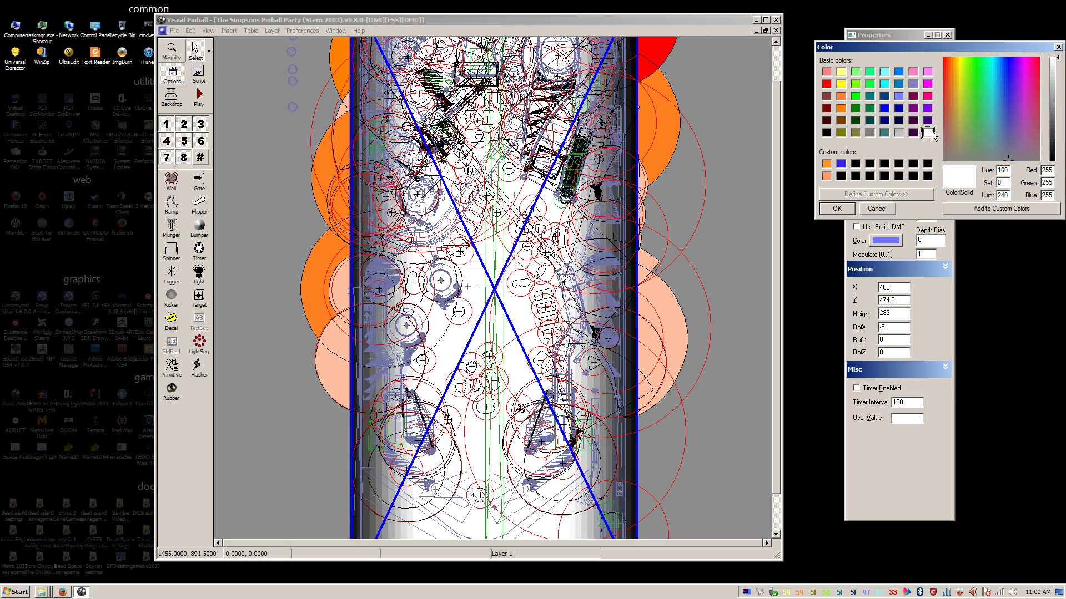
left_click(833, 210)
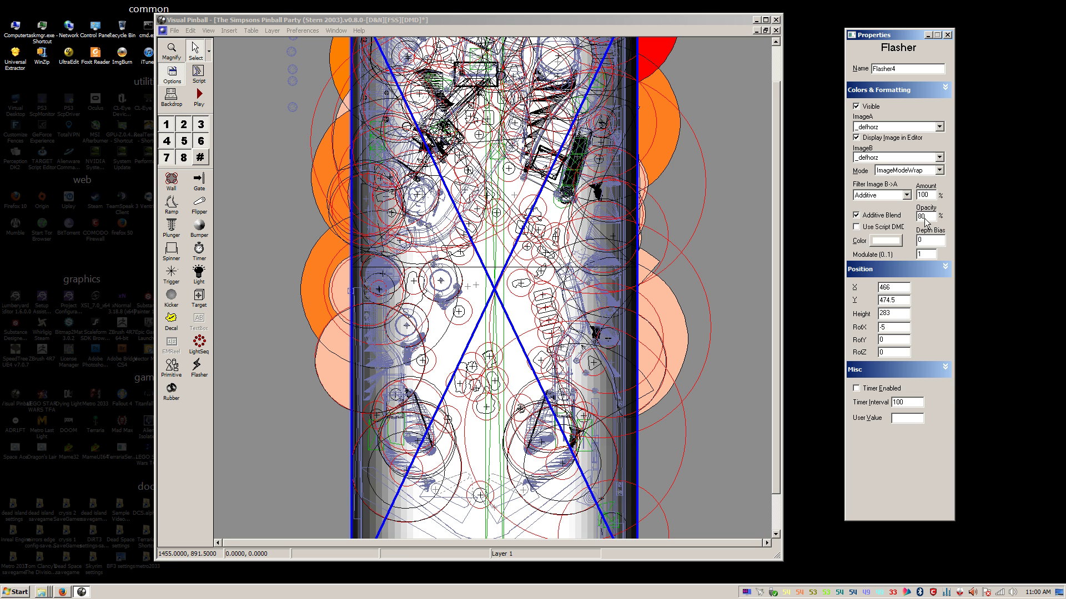
Step: Set Flasher4's opacity to 100% and deselect it
type("1200")
key("shift+Home")
type("1")
left_click(709, 249)
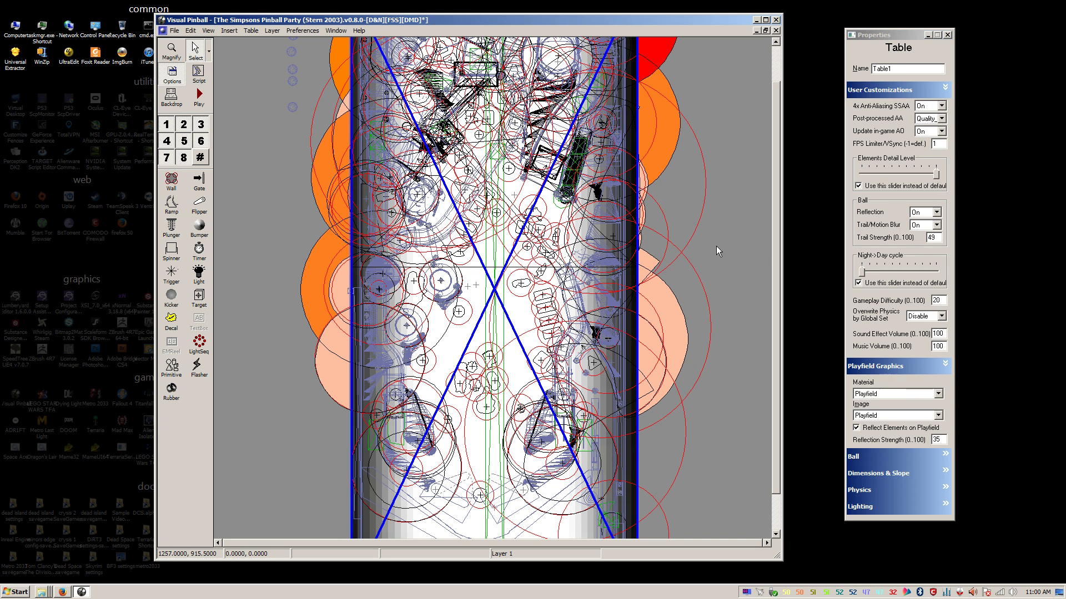
Step: Run the table to check the playfield with Flasher4's new color and opacity, and quit to the editor
left_click(201, 99)
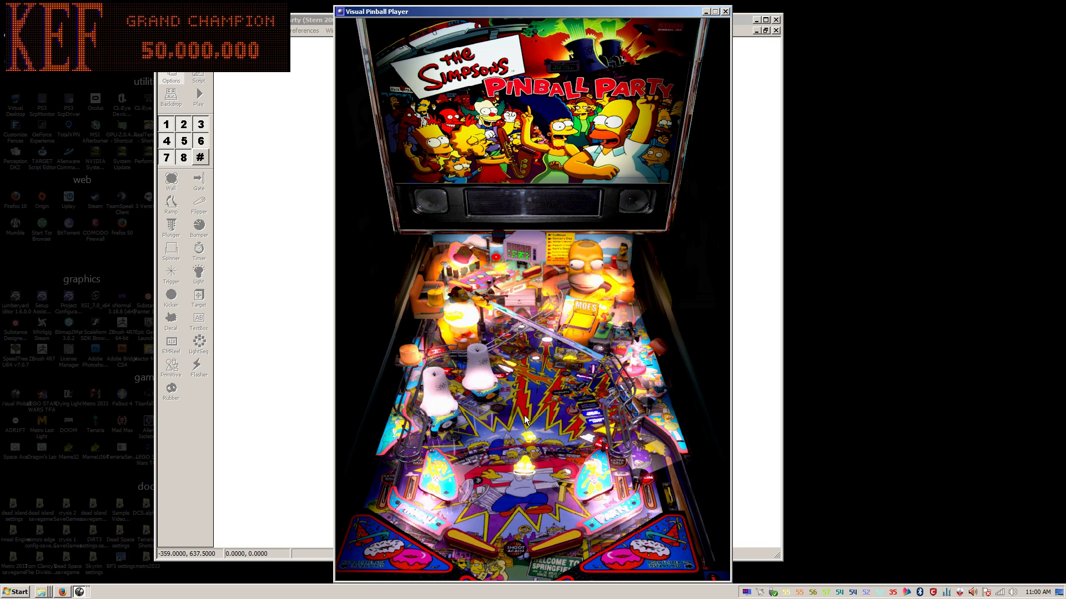
key("Escape")
left_click(515, 315)
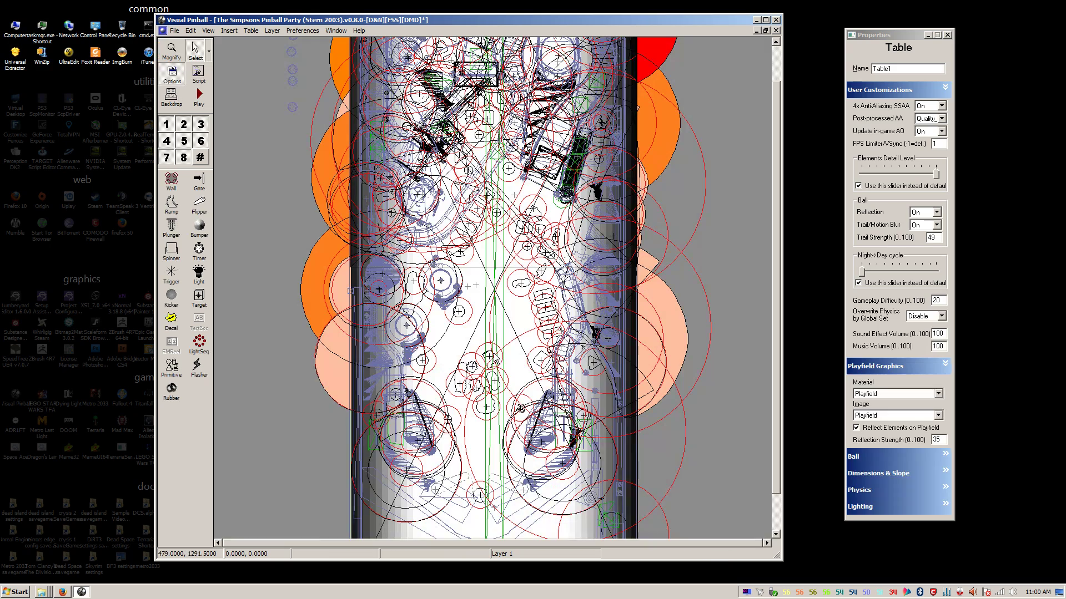
Step: Set the filter amount of Flasher4 to 1%
left_click(517, 316)
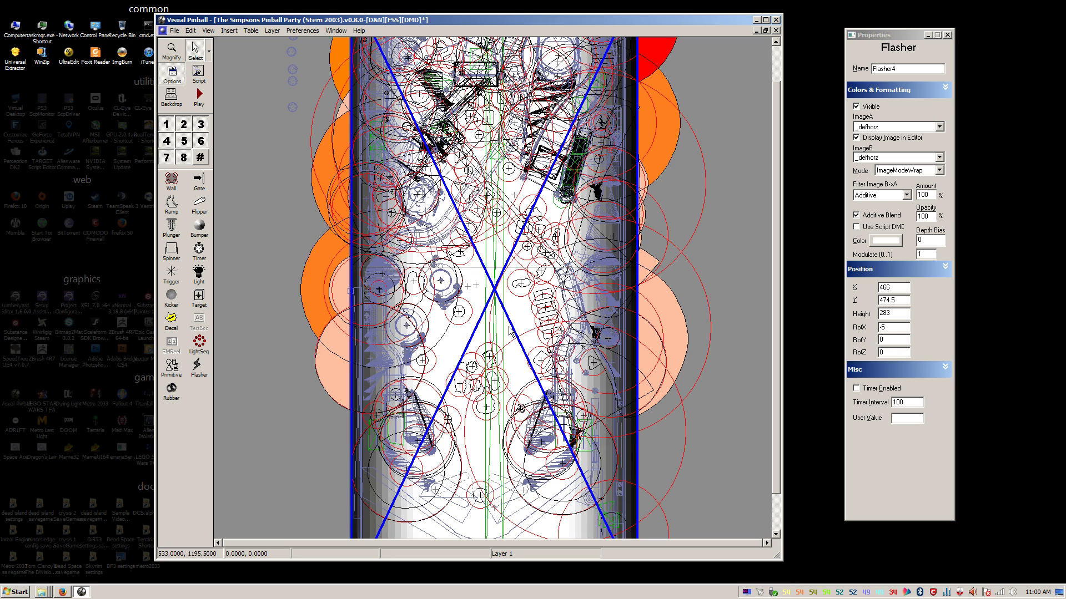
left_click(924, 195)
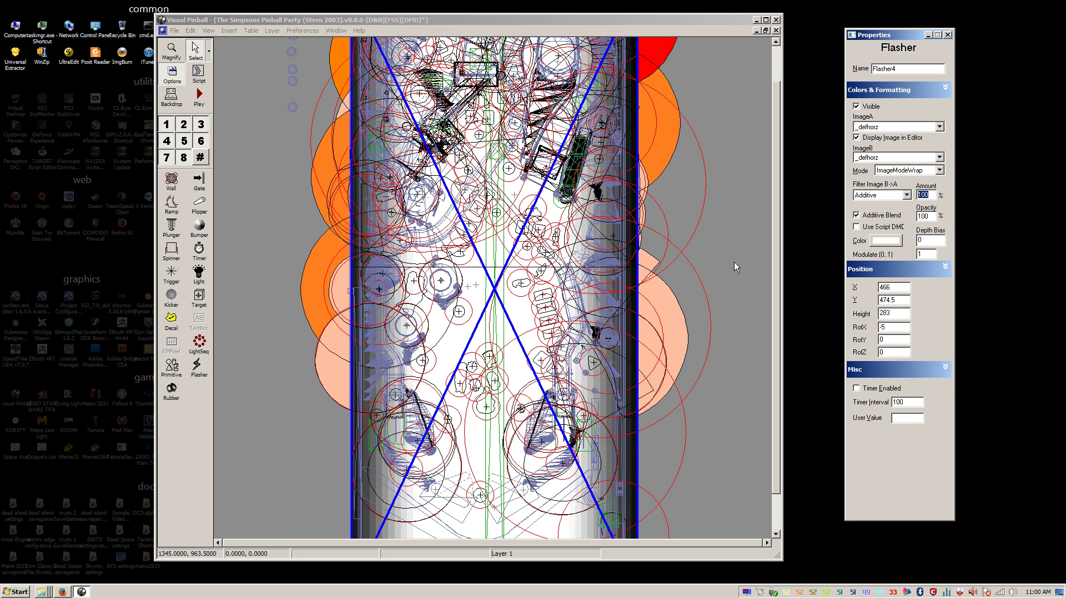
type("1")
left_click(747, 204)
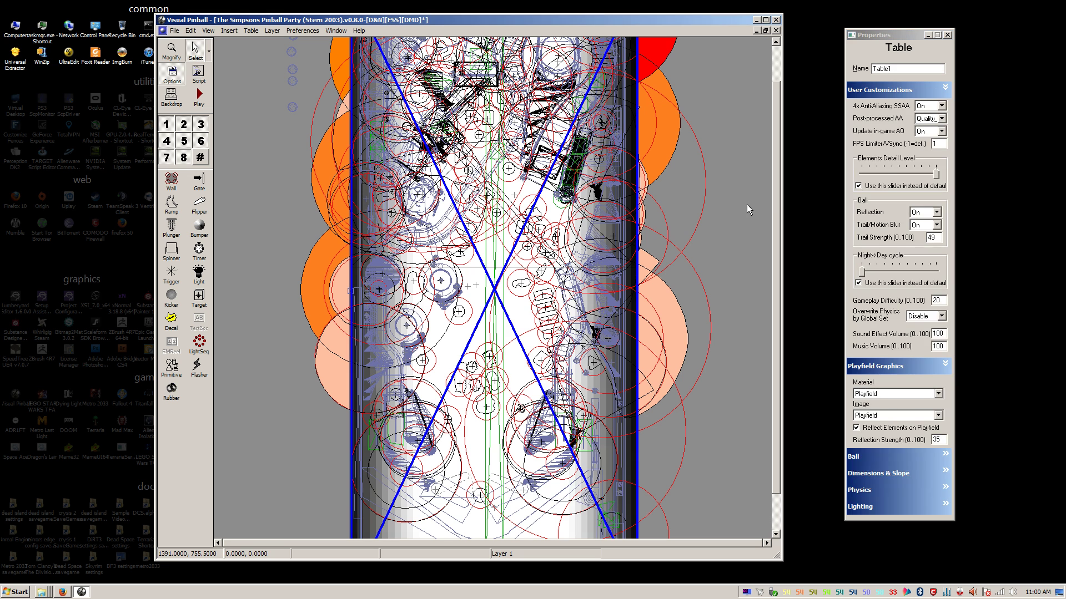
Step: Pick Flasher3 from the overlapping playfield objects and set its opacity to 100%
right_click(518, 279)
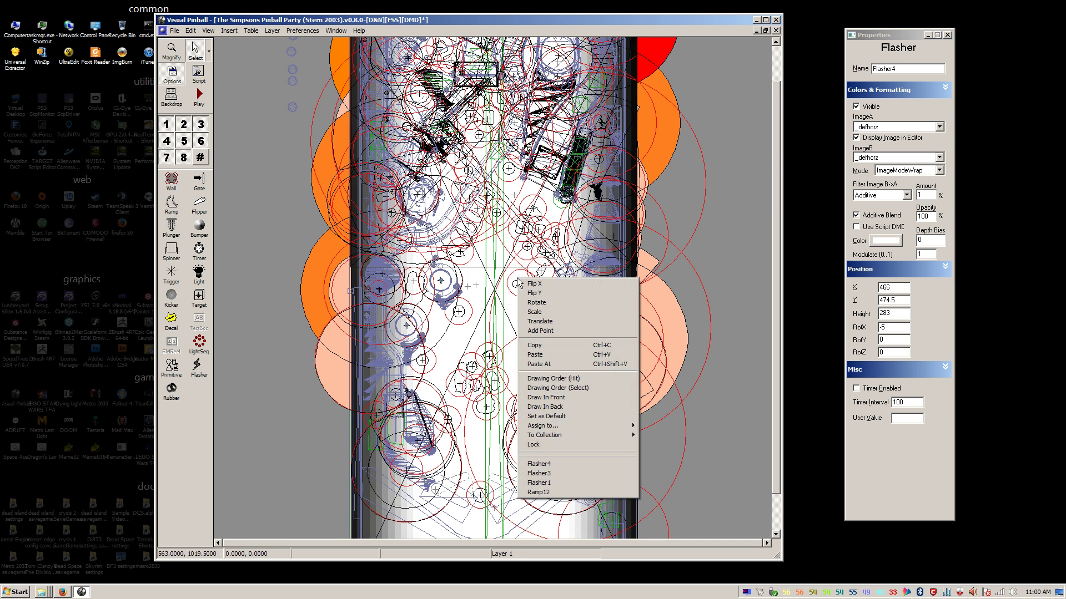
left_click(547, 474)
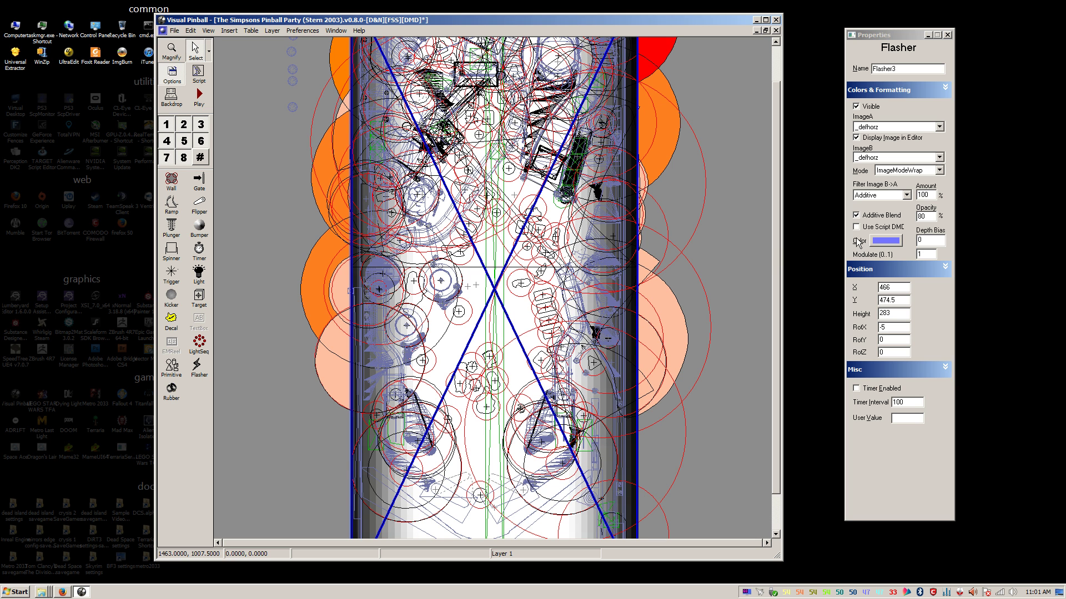
double_click(928, 216)
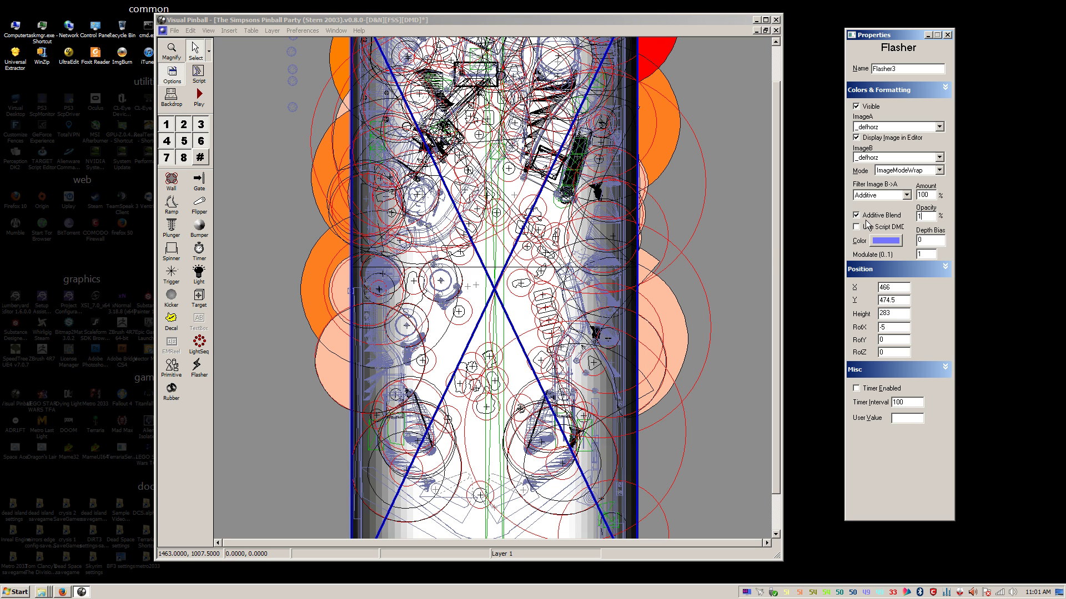
type("100")
left_click(513, 324)
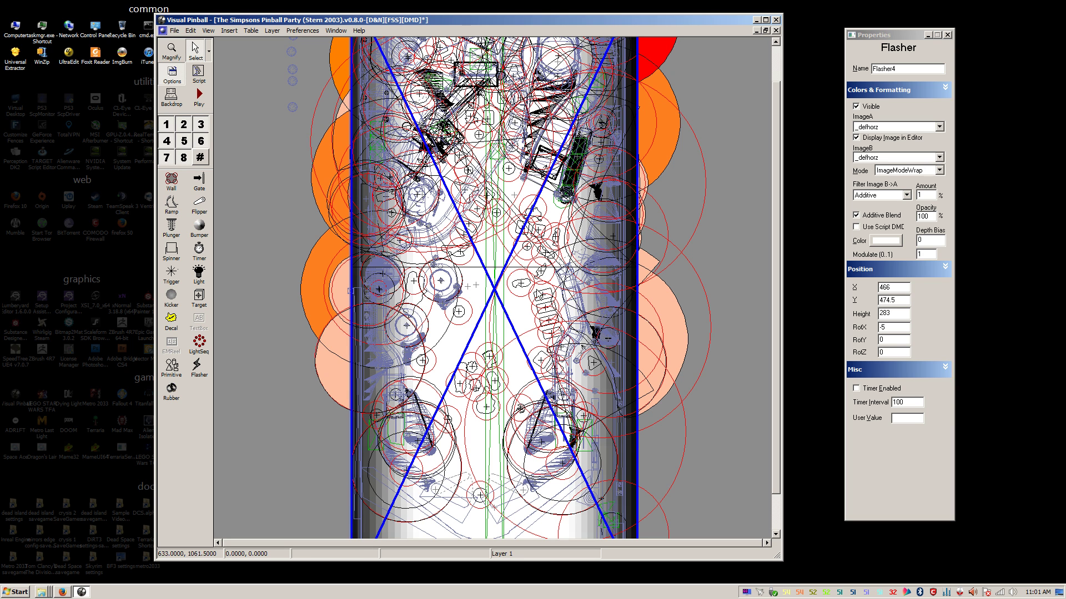
Step: Run the table to check the changed Flasher3 and Flasher4 settings, and quit to the editor
left_click(201, 100)
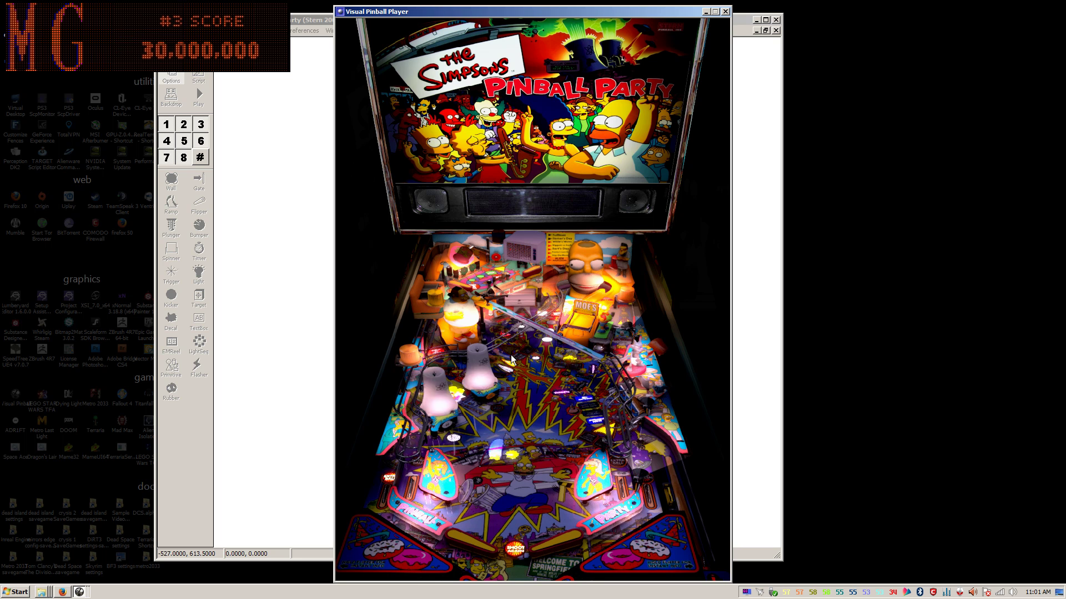
key("Escape")
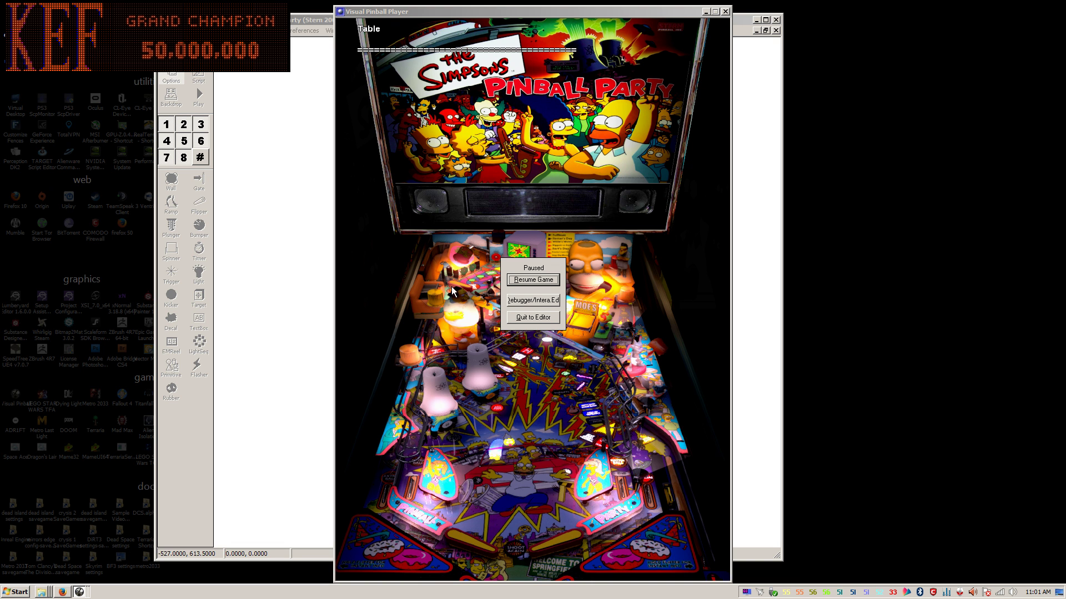
left_click(545, 320)
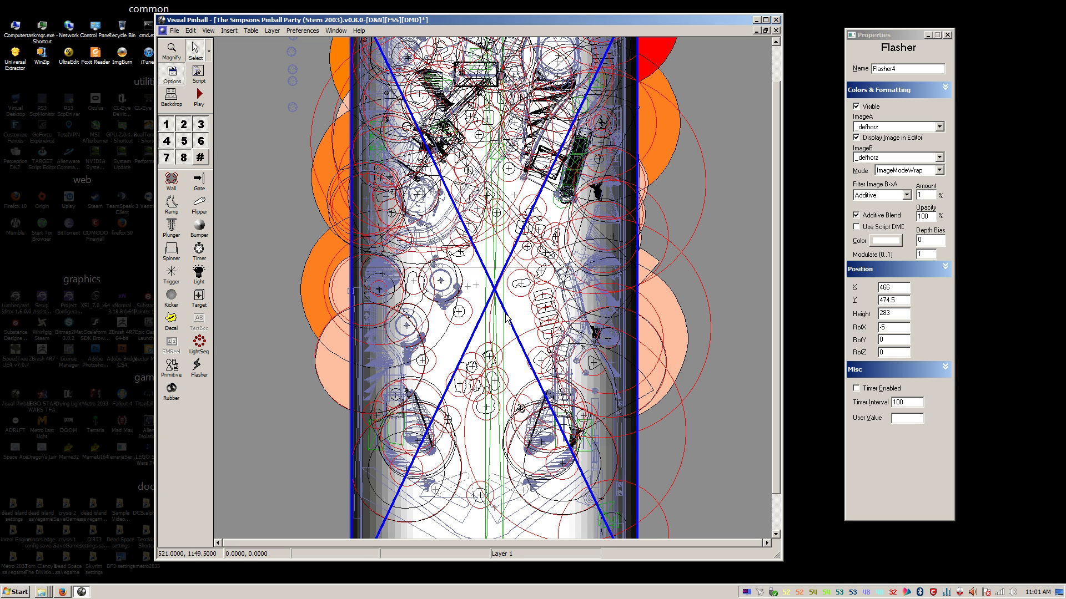
Step: Add Flasher1, Flasher3 and Flasher2 to the Flasher4 selection and set the height of all four to 400
right_click(506, 322)
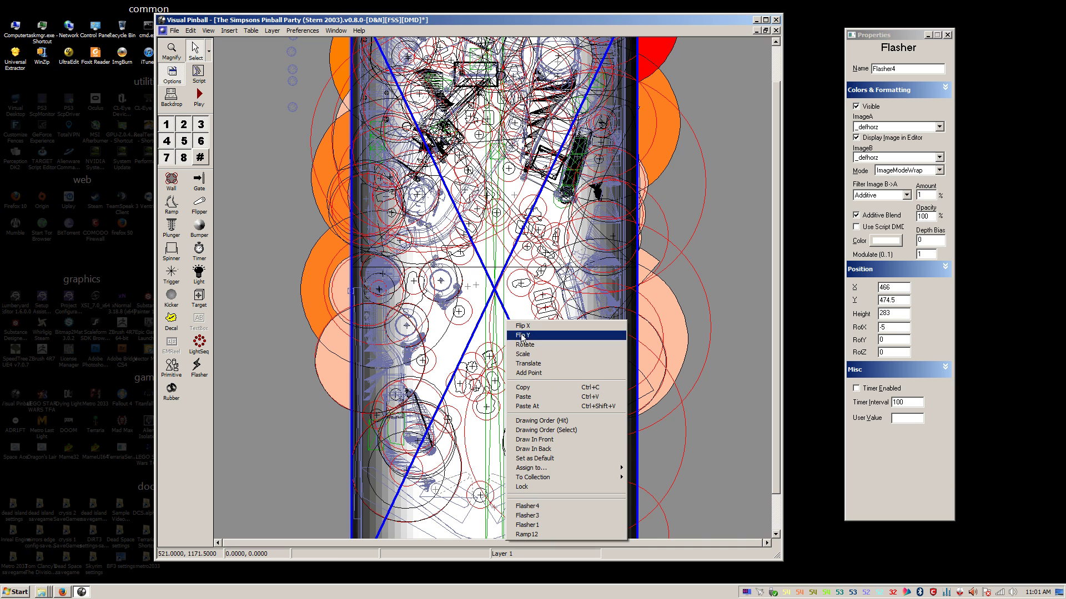
left_click(548, 520)
right_click(529, 311)
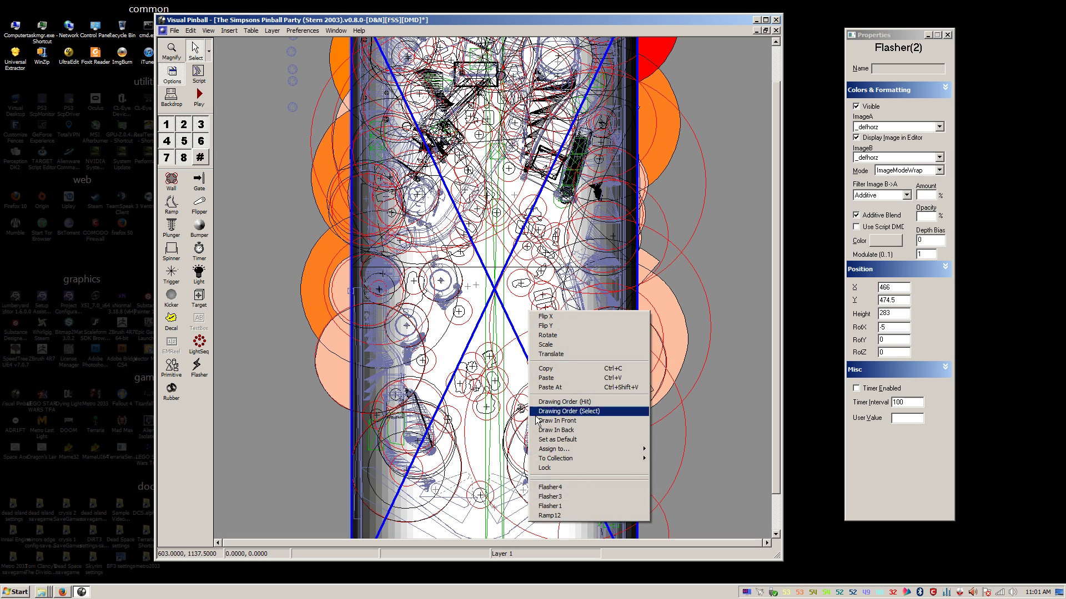
left_click(557, 497)
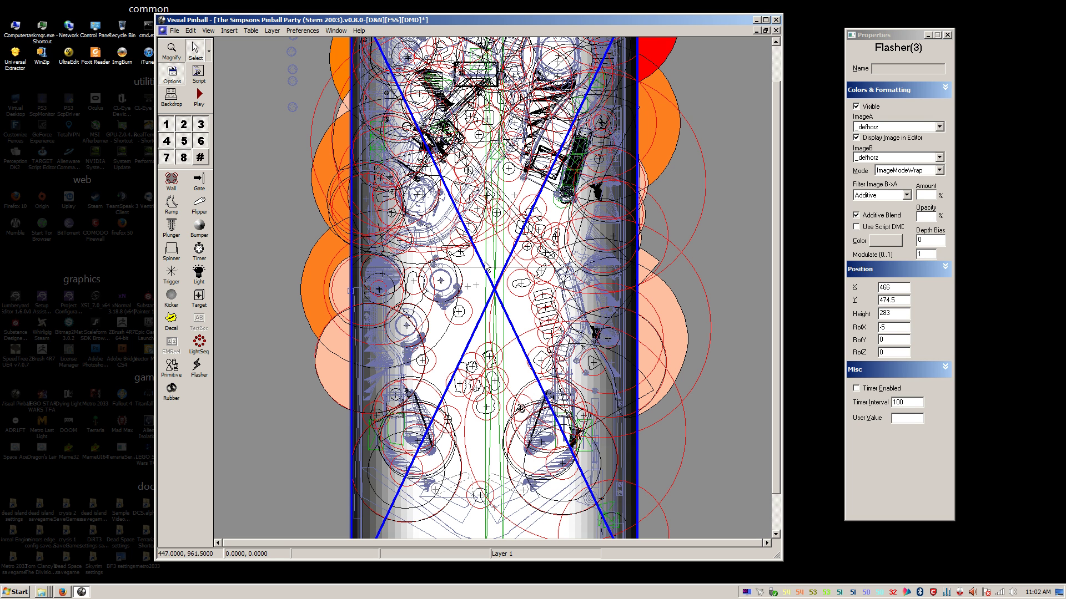
right_click(519, 200)
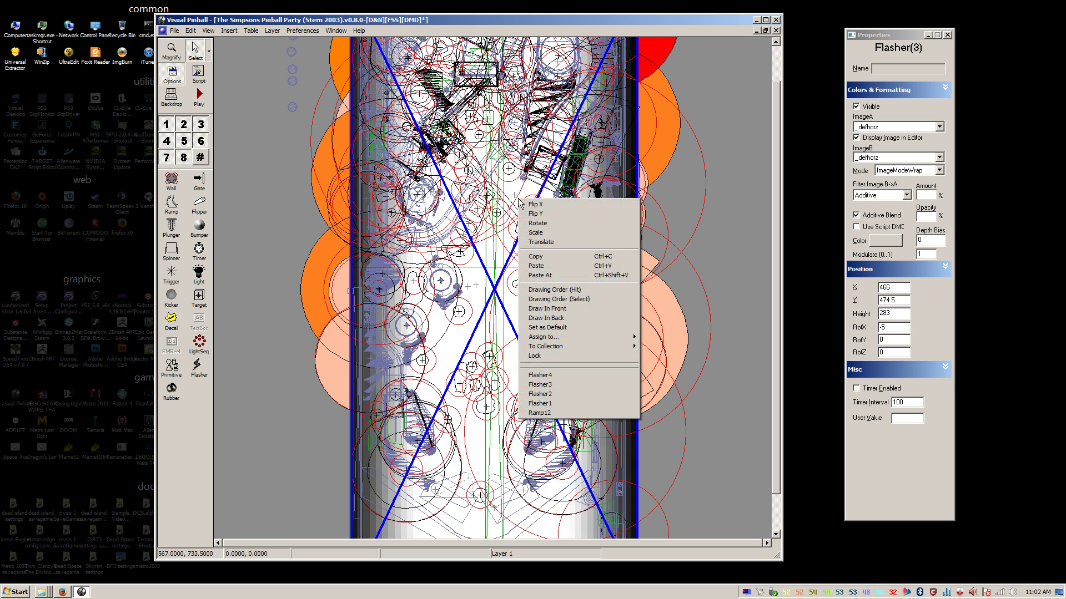
left_click(547, 395)
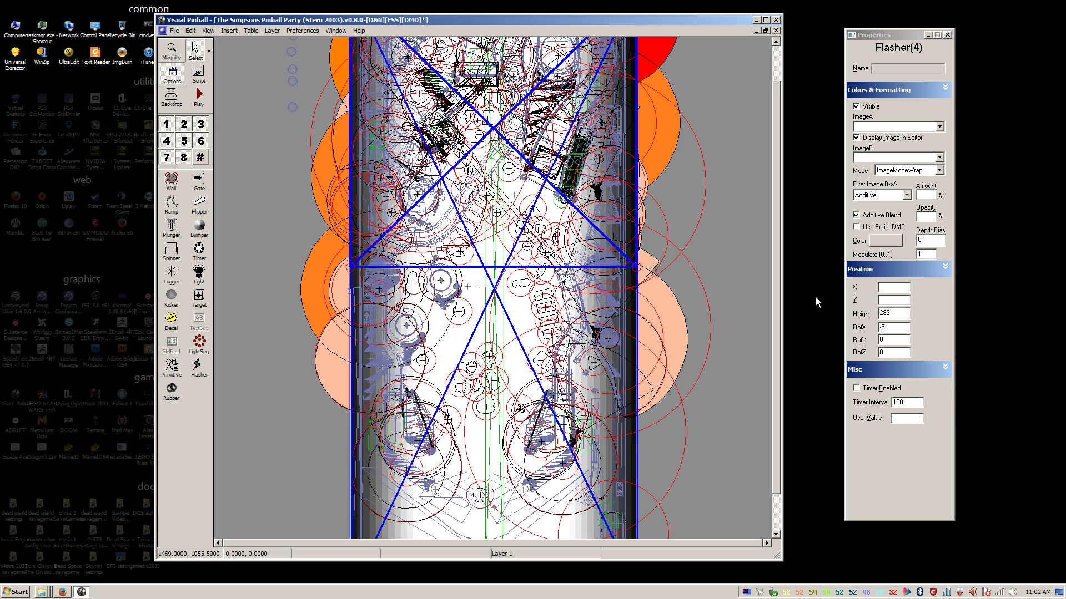
double_click(887, 313)
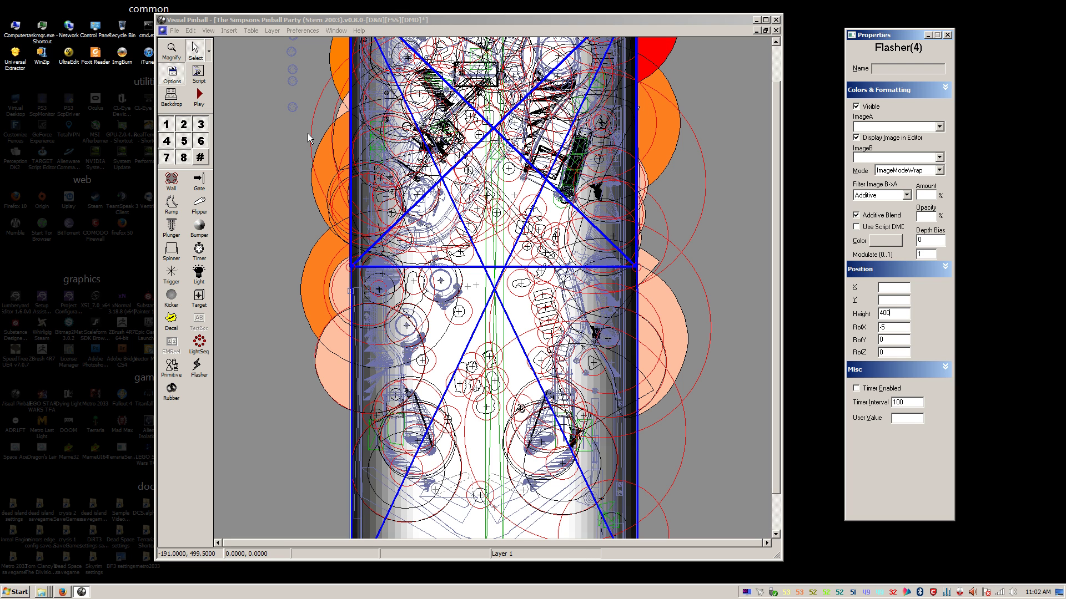
Step: Run the table to check the four flashers at their new height, and quit to the editor
left_click(203, 99)
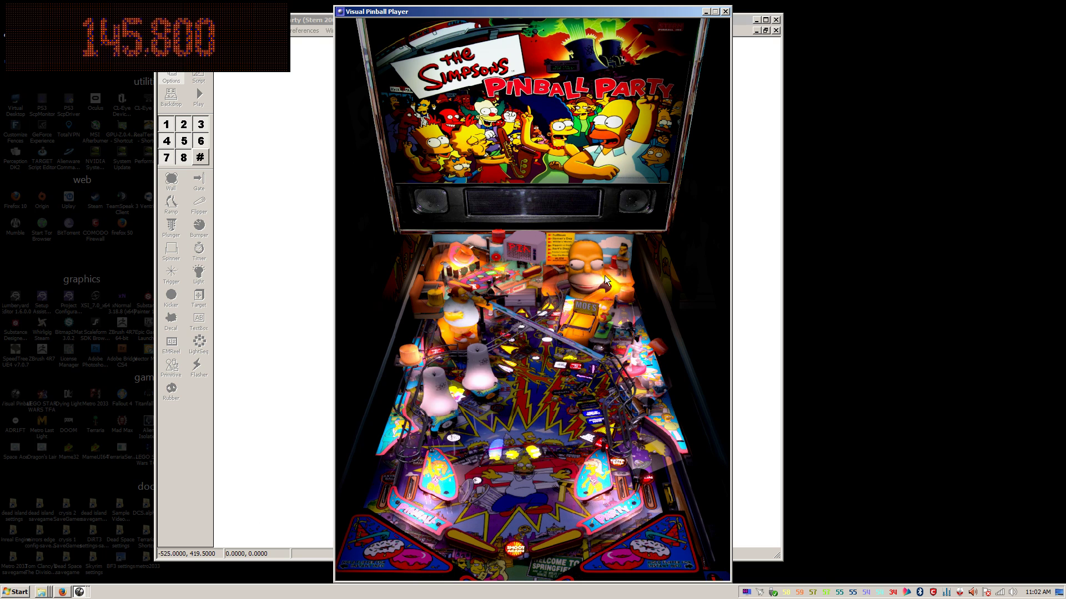
key("Escape")
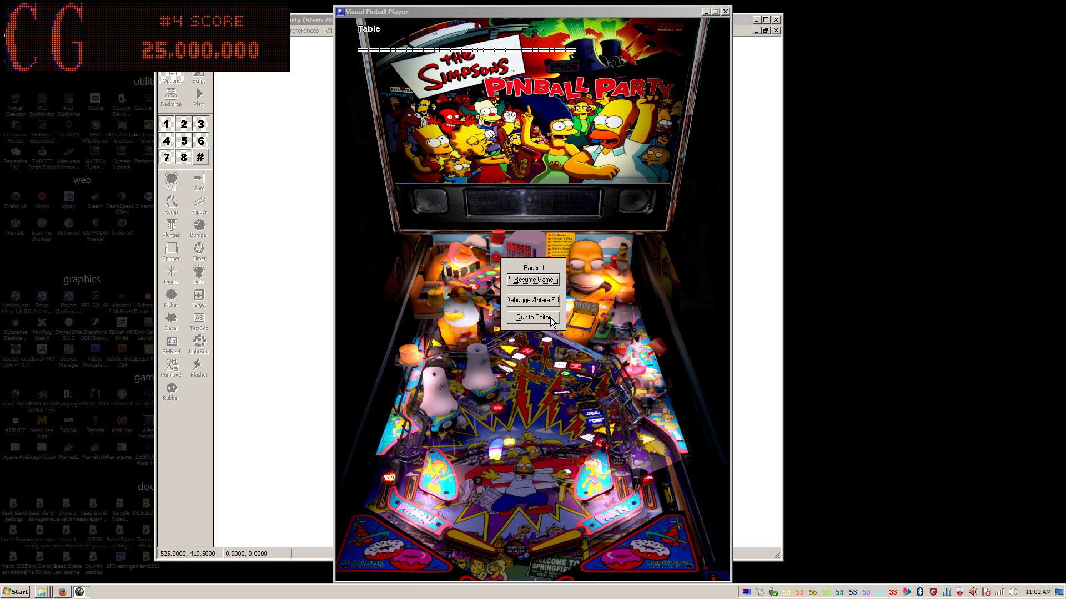
left_click(551, 318)
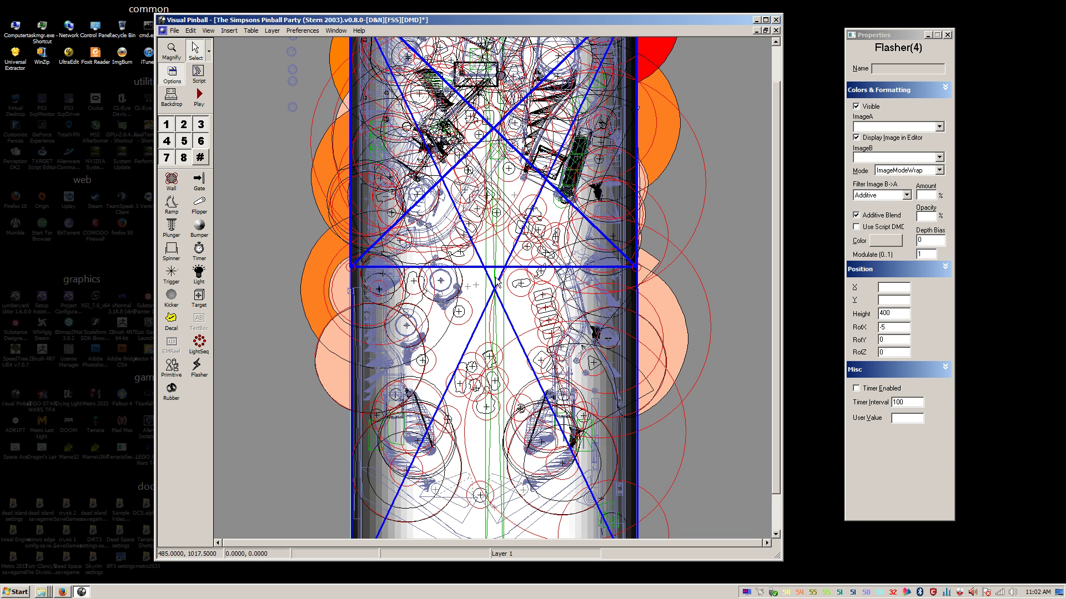
Step: Scale the four selected flashers by 0.95 in X only, with square scaling turned off
right_click(483, 244)
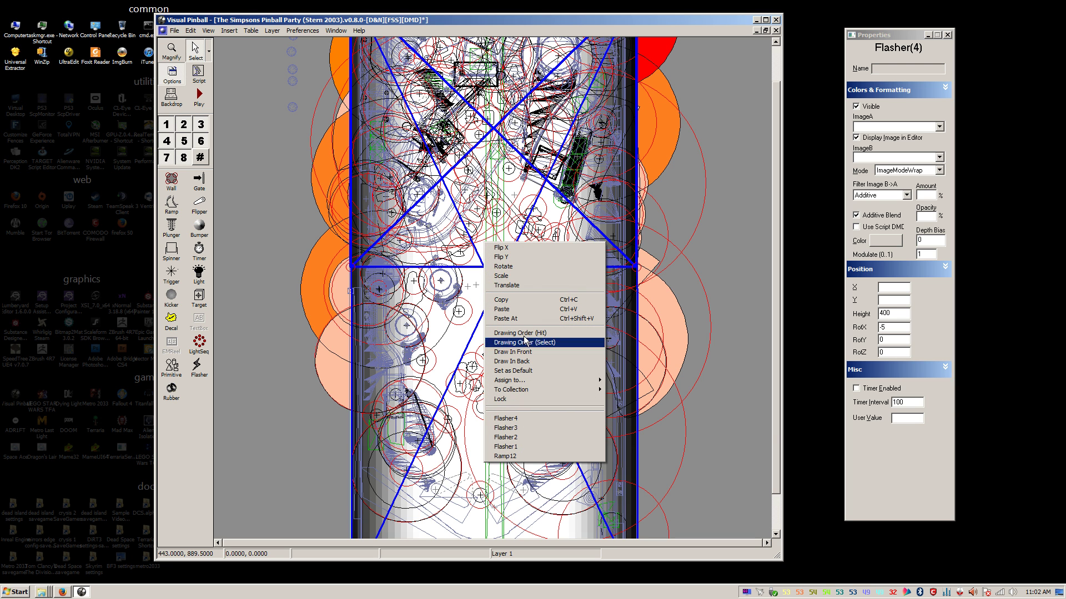
left_click(522, 276)
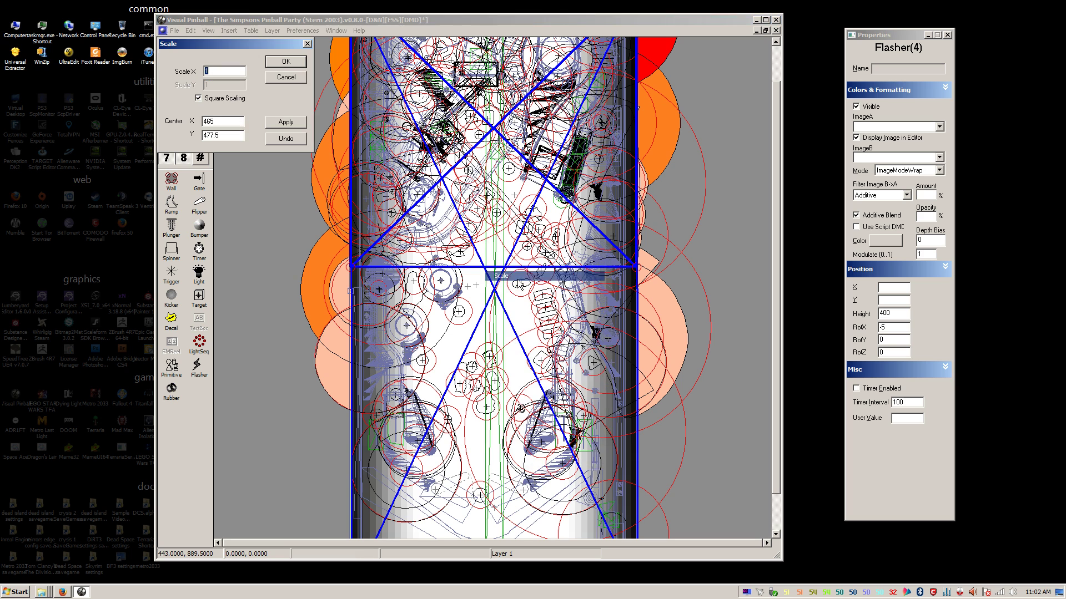
left_click(215, 99)
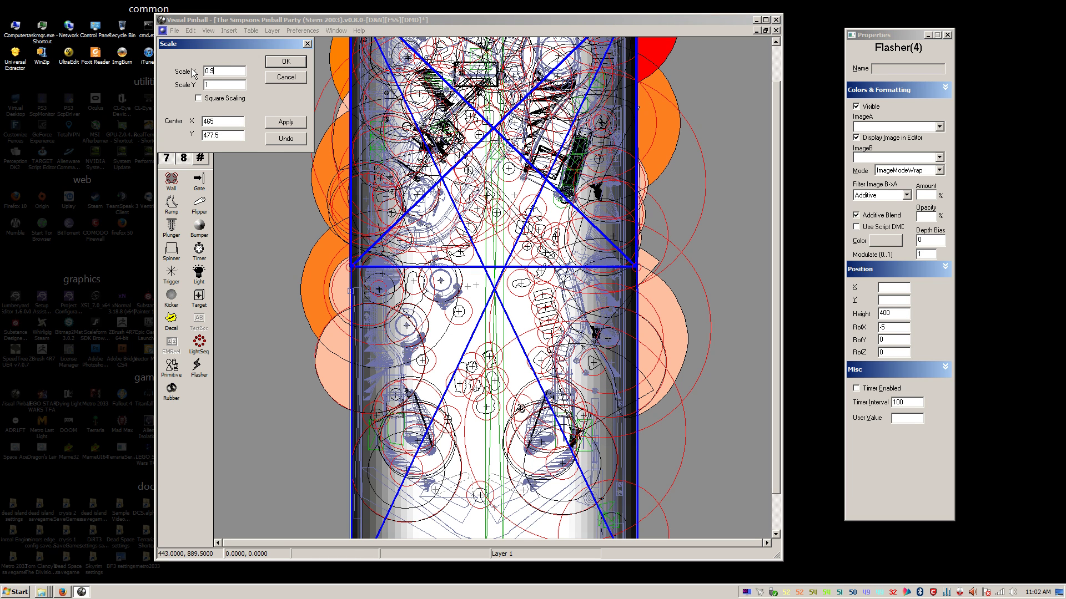
type("0.95")
left_click(281, 123)
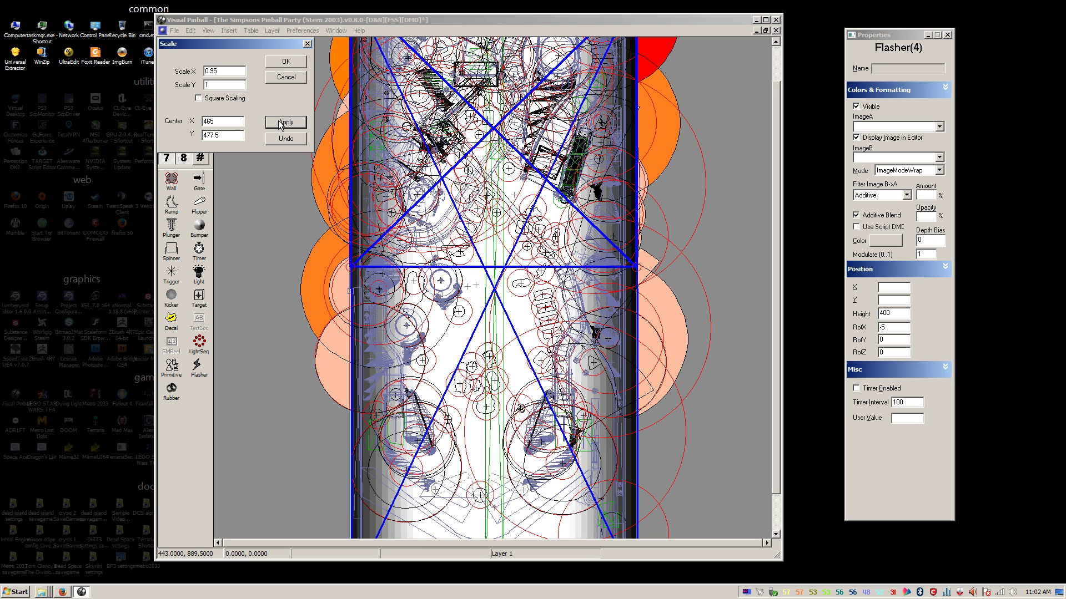
Step: Confirm the X-only scaling of the four flashers, and run the table to check it before quitting to the editor
left_click(286, 61)
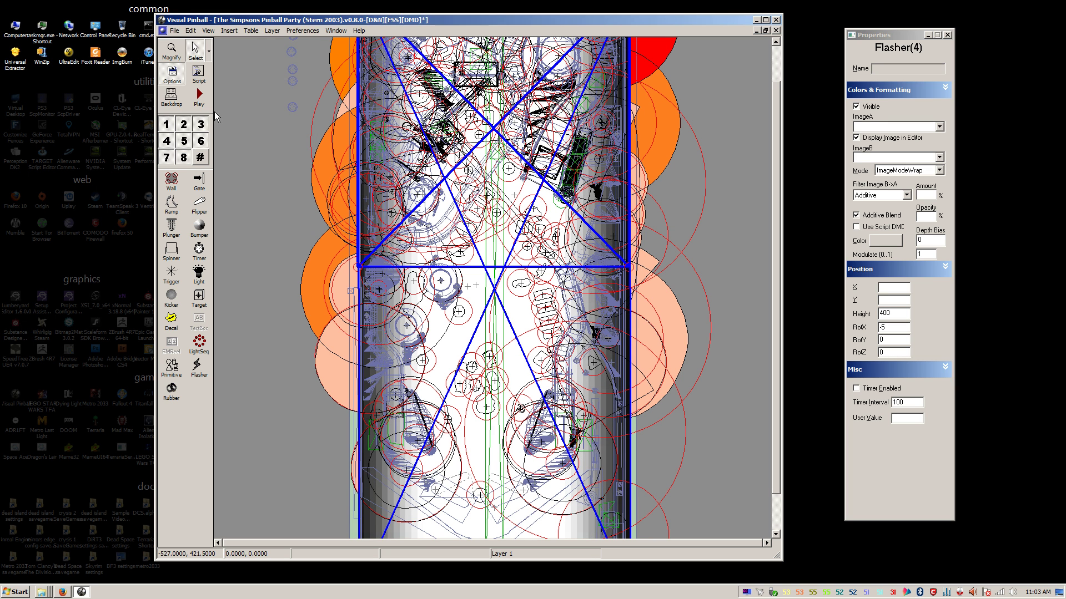
left_click(209, 106)
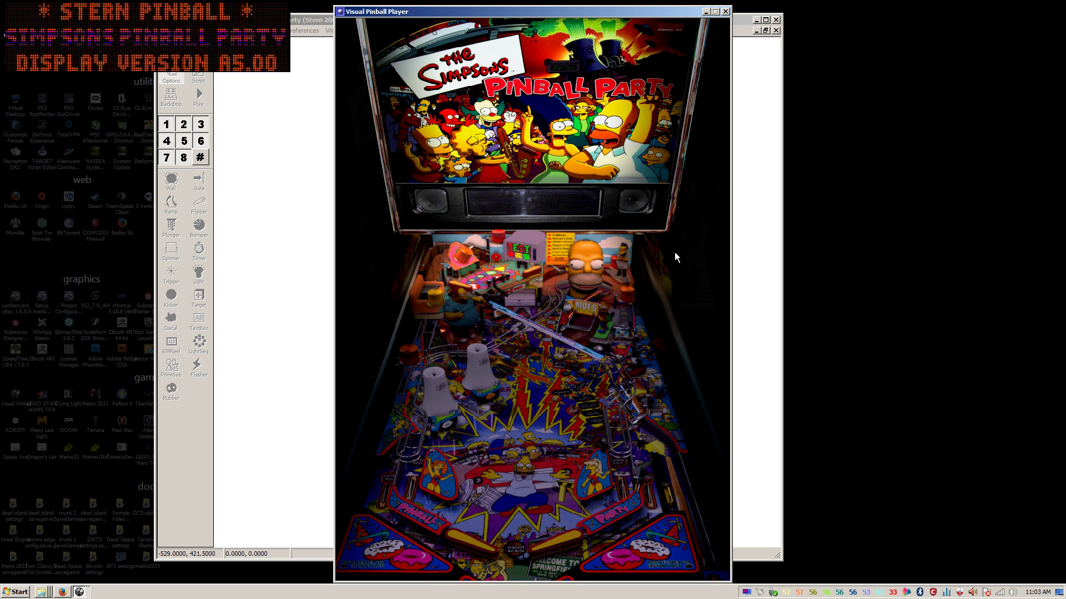
key("Escape")
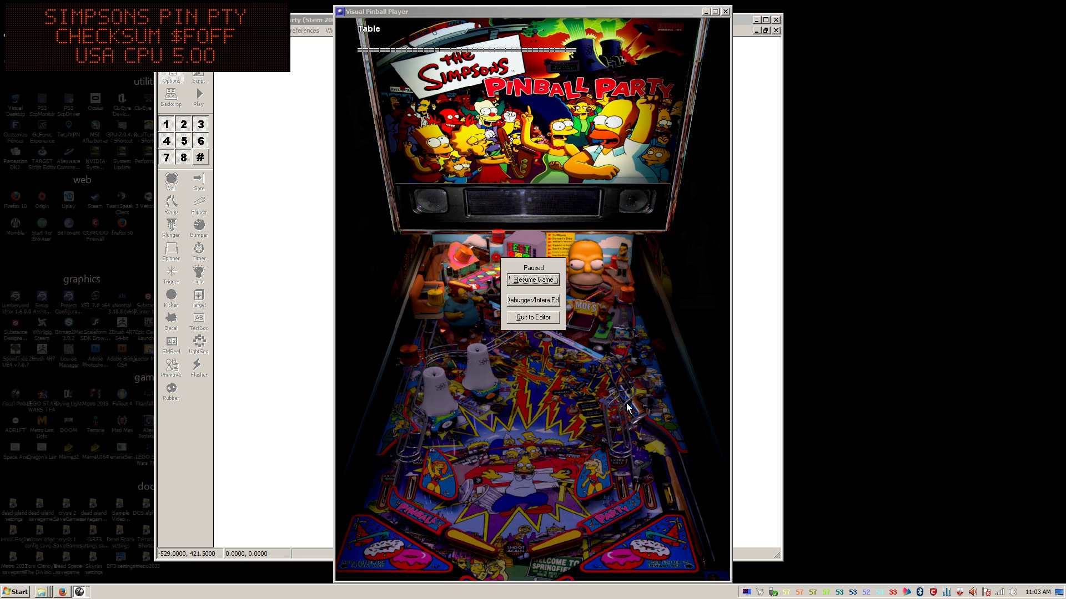
left_click(555, 315)
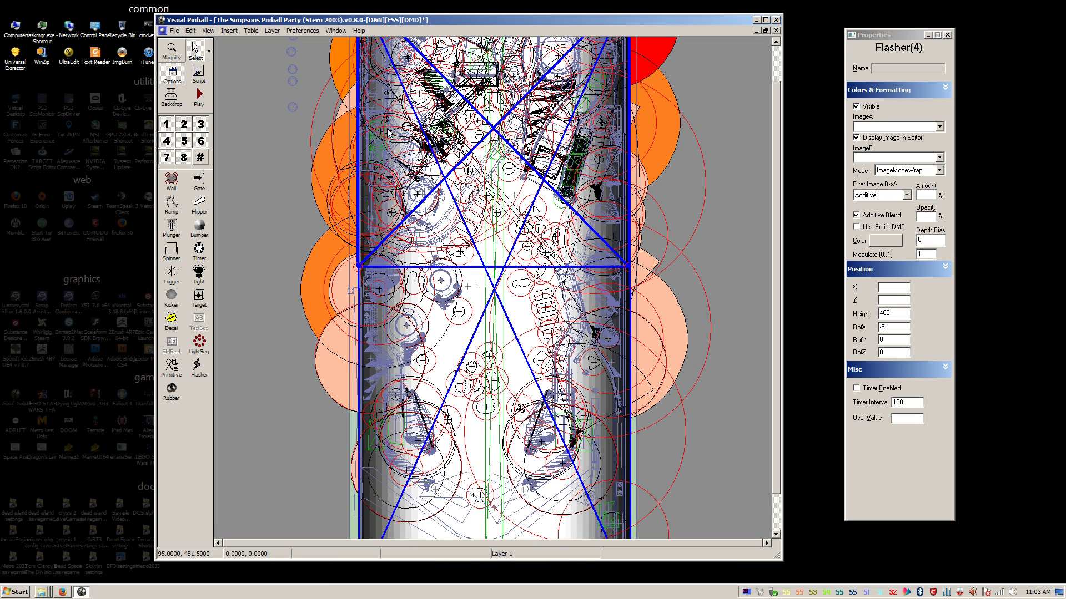
Step: Scale the four selected flashers by a further 0.95 in X only, with square scaling turned off
right_click(449, 199)
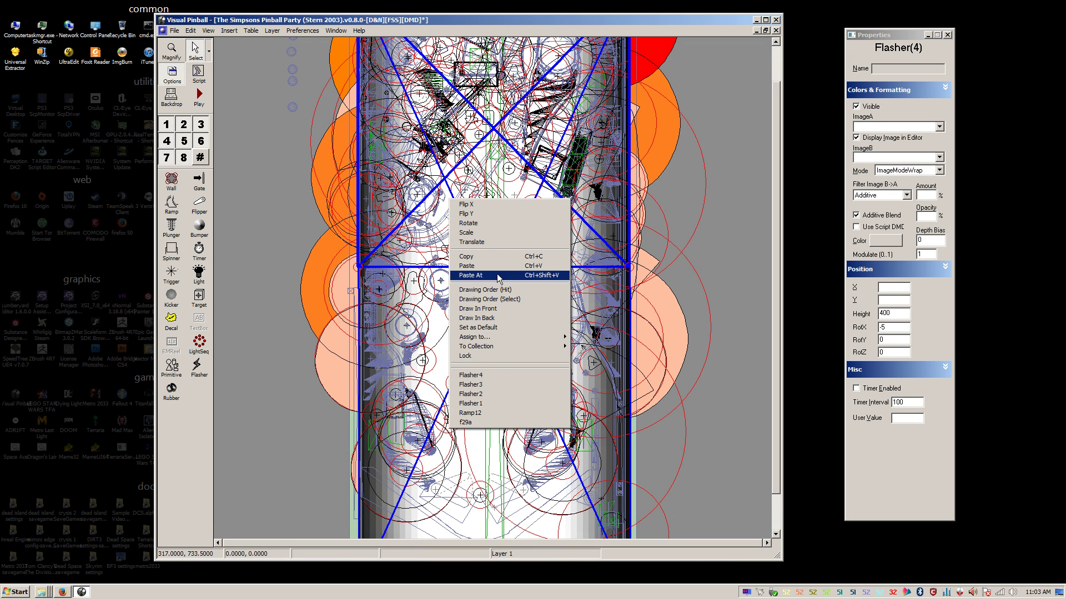
left_click(496, 230)
left_click(227, 97)
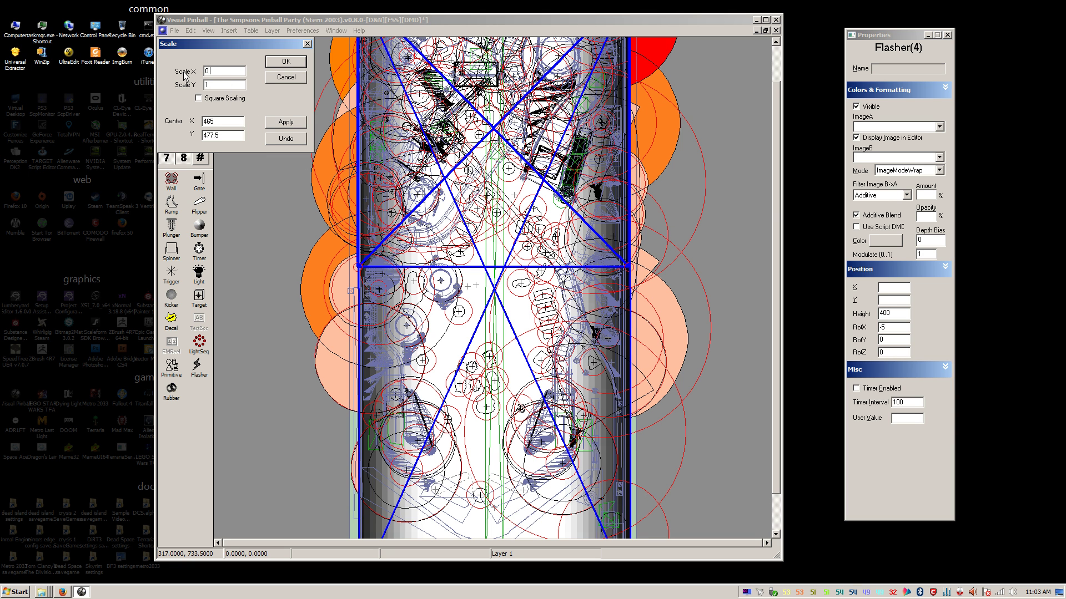
left_click(286, 122)
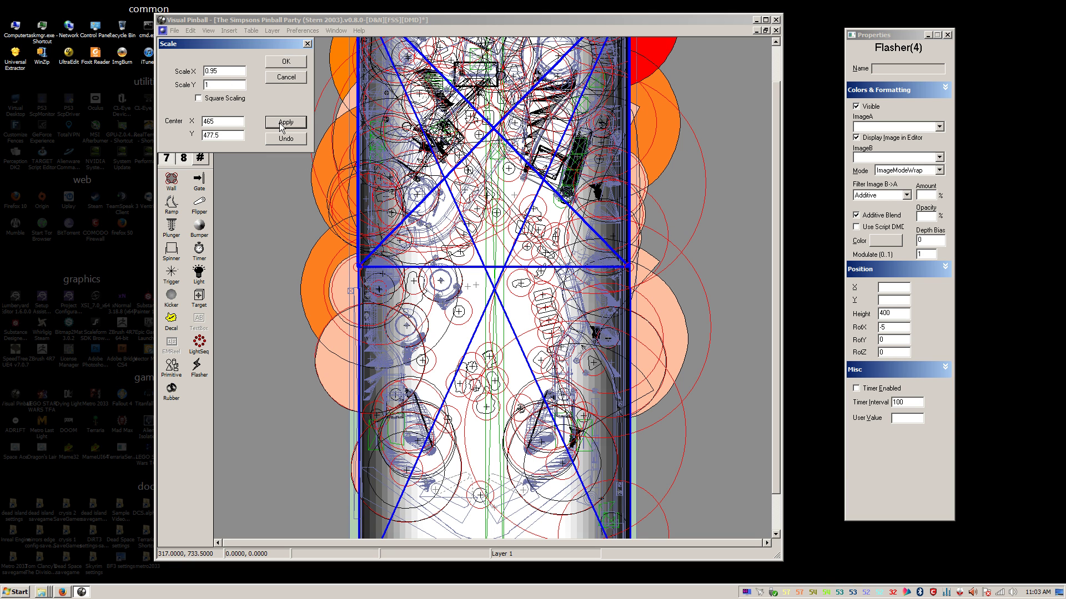
left_click(284, 62)
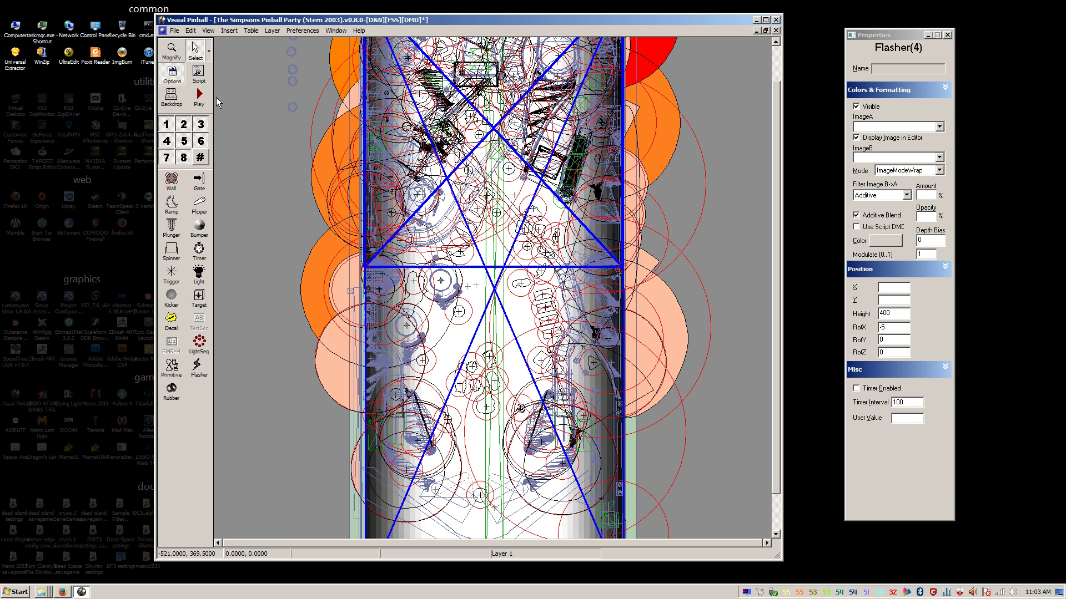
Step: Run the table to check the flashers after the second 0.95 scaling, and quit to the editor
left_click(199, 97)
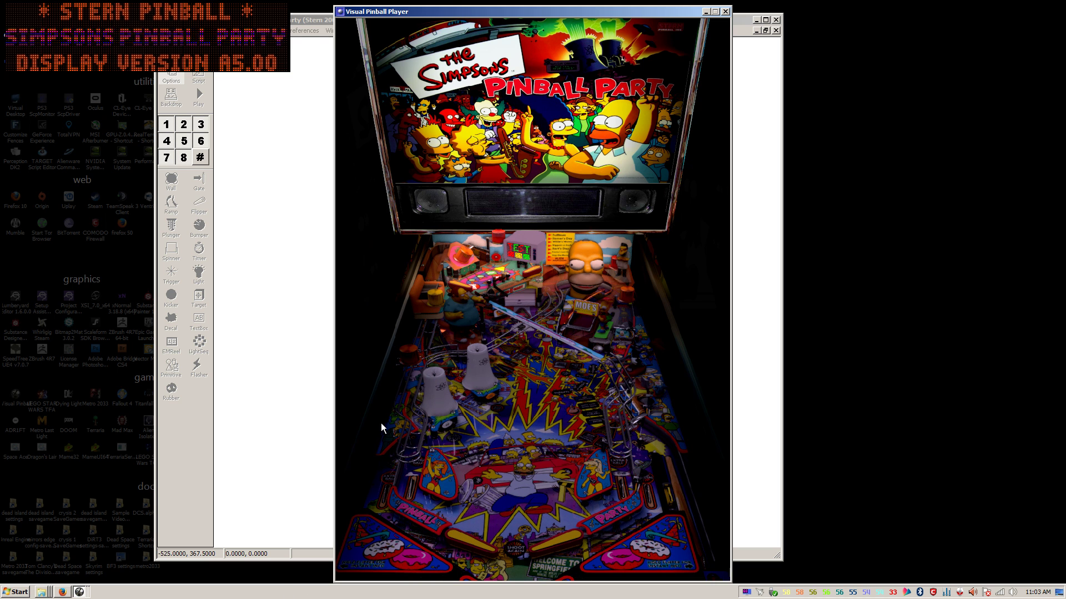
key("Escape")
left_click(523, 320)
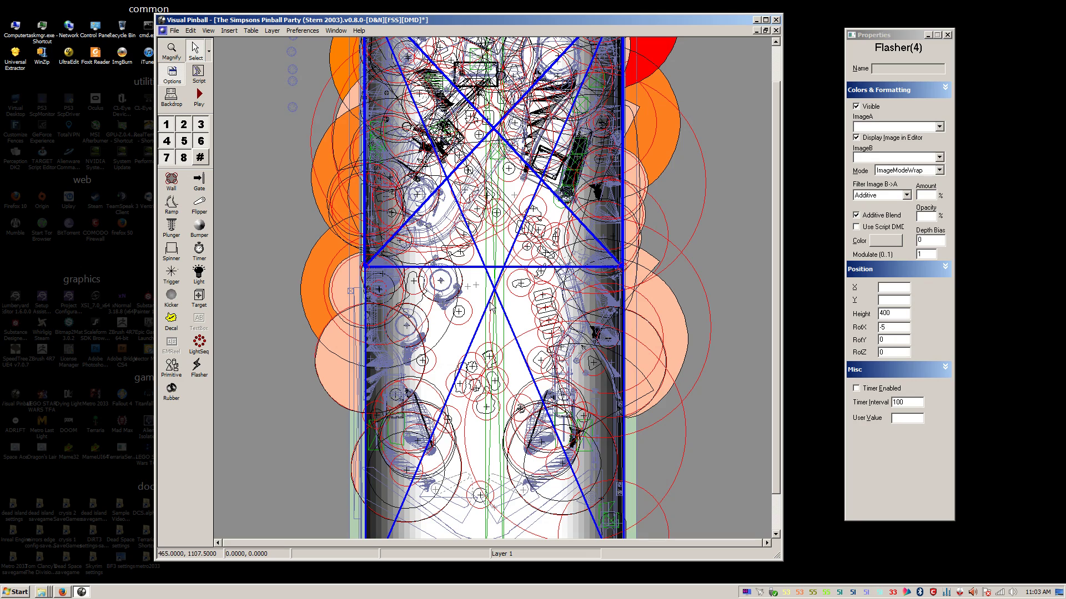
right_click(508, 156)
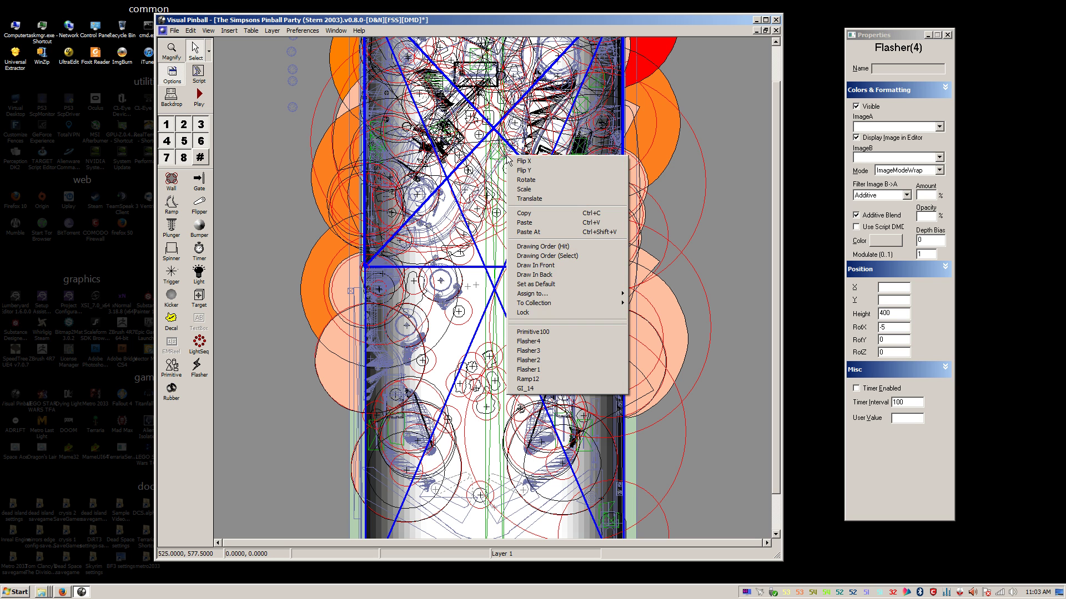
left_click(529, 199)
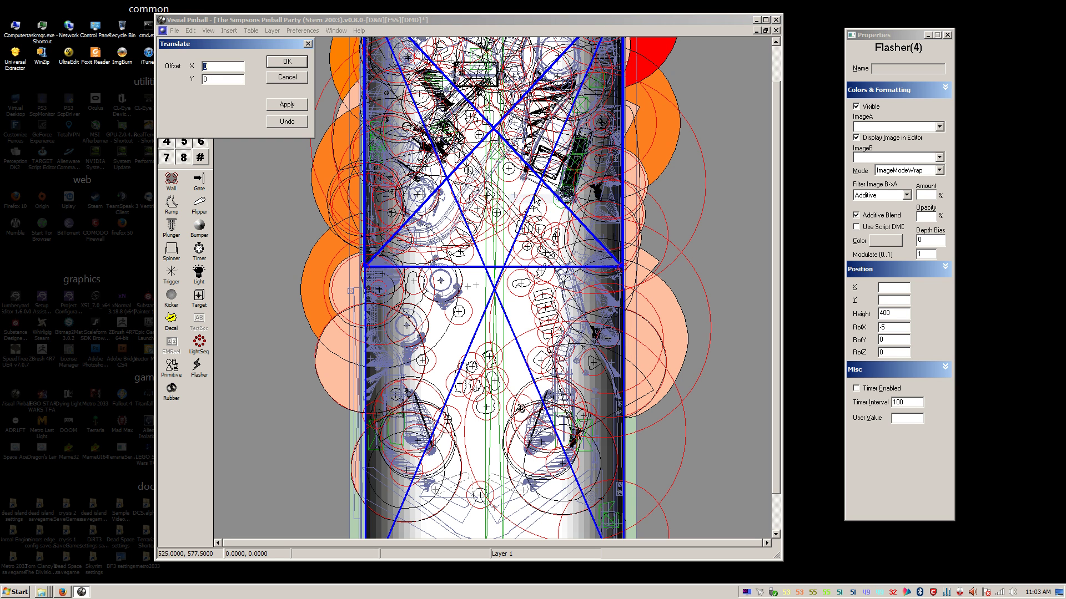
left_click(287, 61)
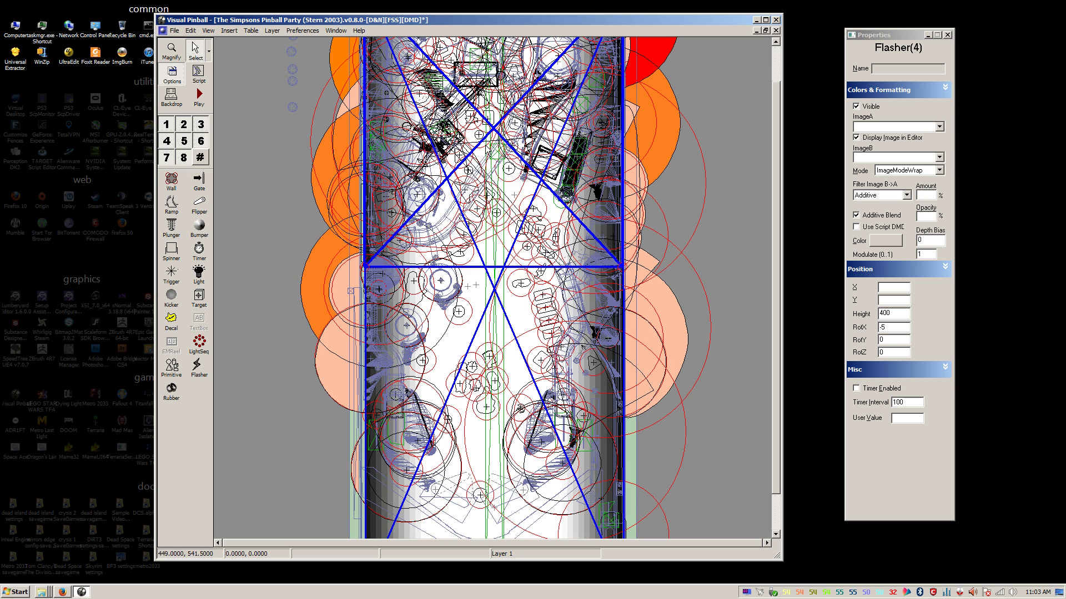
Step: Scale the four selected flashers by 0.98 in X only, with square scaling turned off
right_click(486, 147)
left_click(517, 180)
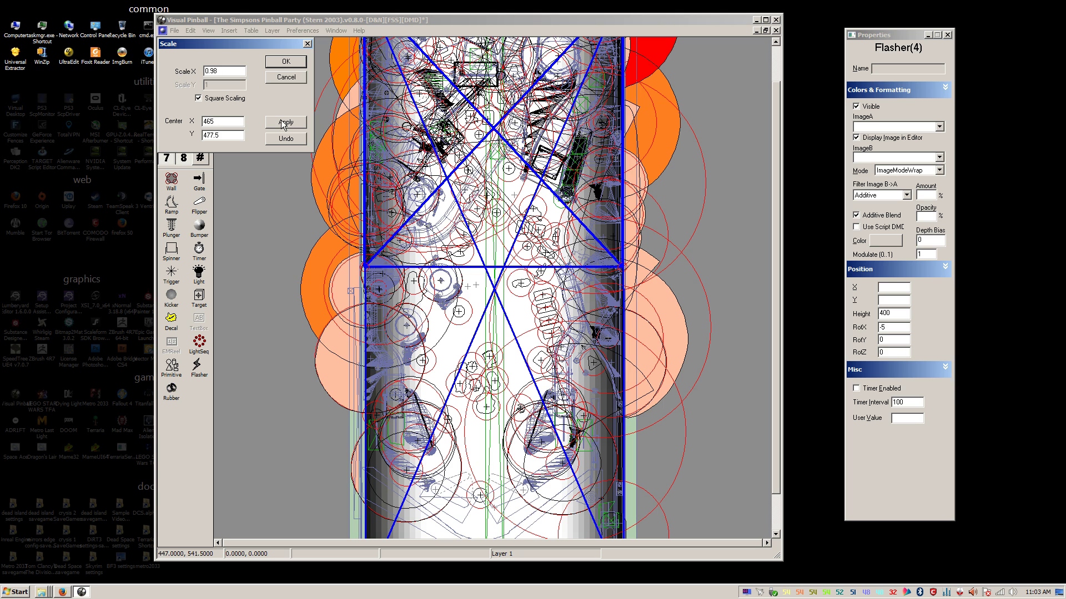
left_click(232, 101)
left_click(285, 124)
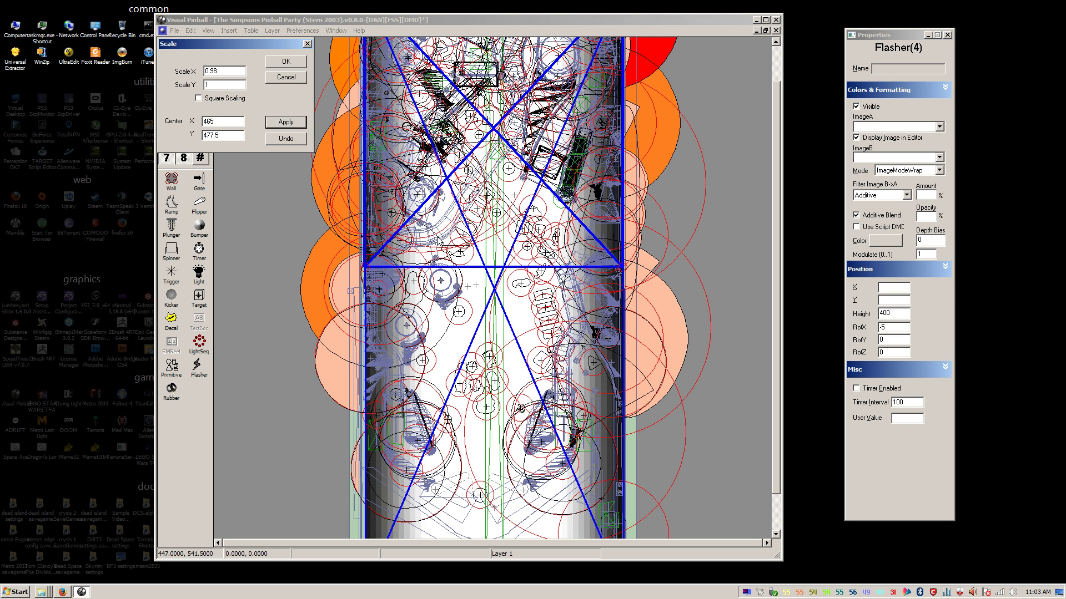
left_click(295, 62)
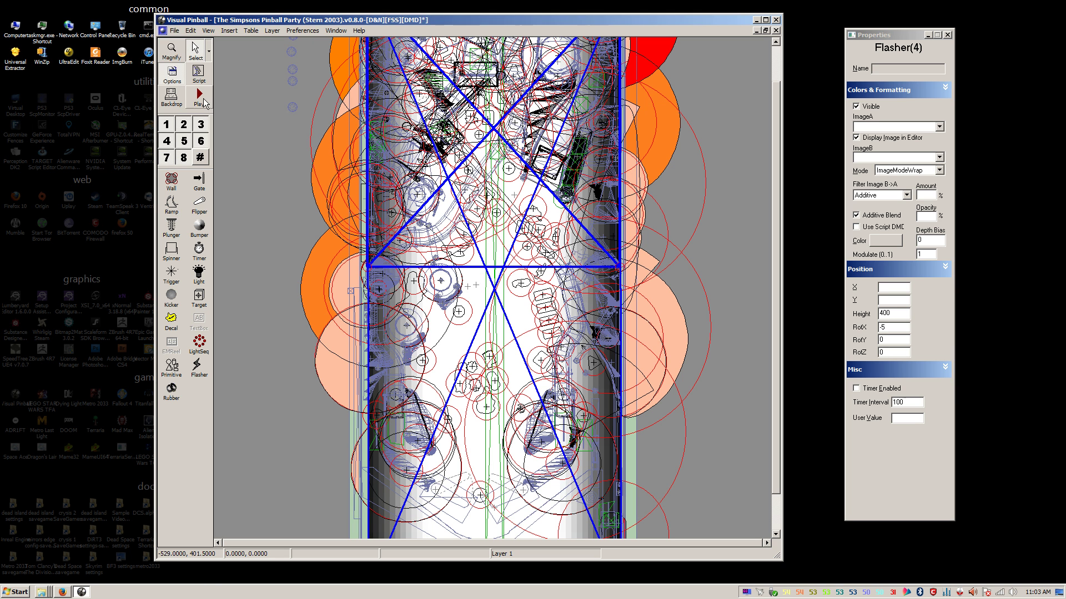
Step: Run the table to check the flashers after the 0.98 scaling, and quit to the editor
left_click(203, 100)
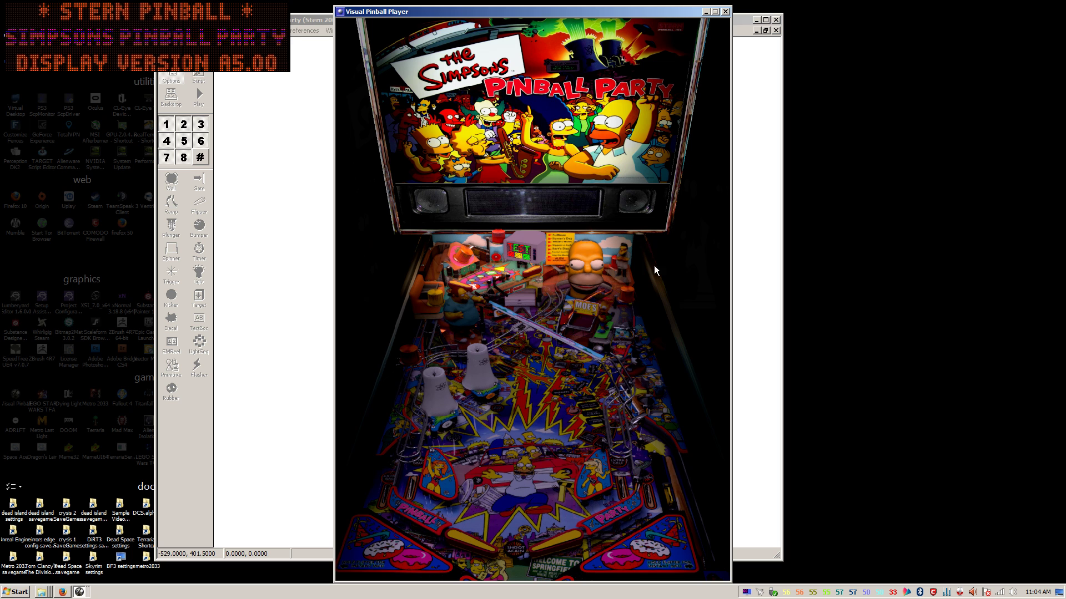
key("Escape")
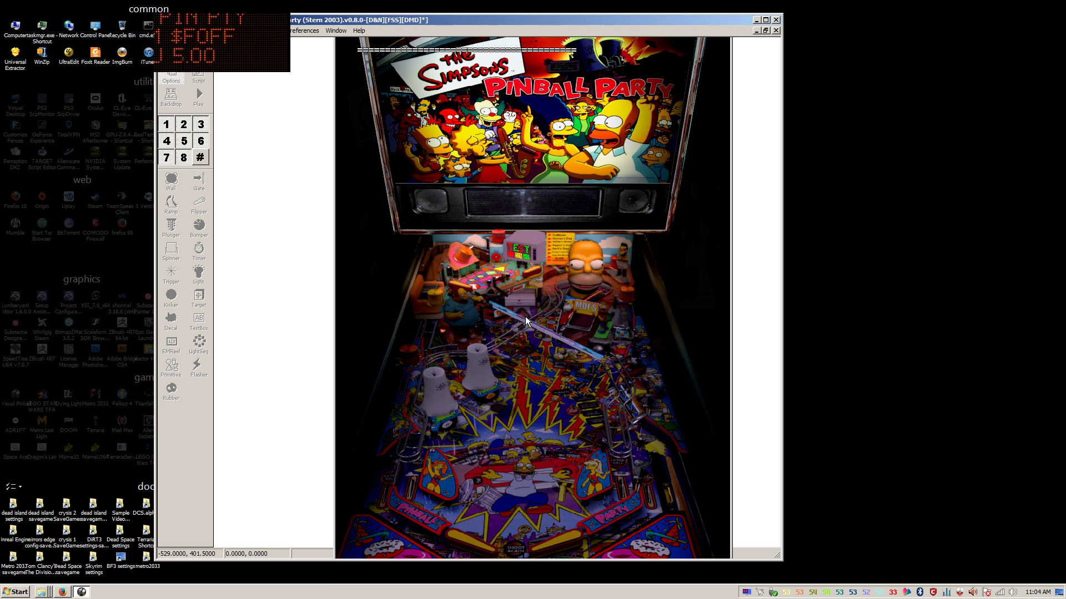
left_click(525, 317)
Step: Scale the four flashers once more by 0.98 in X, keeping Y at 1 and square scaling off
right_click(450, 216)
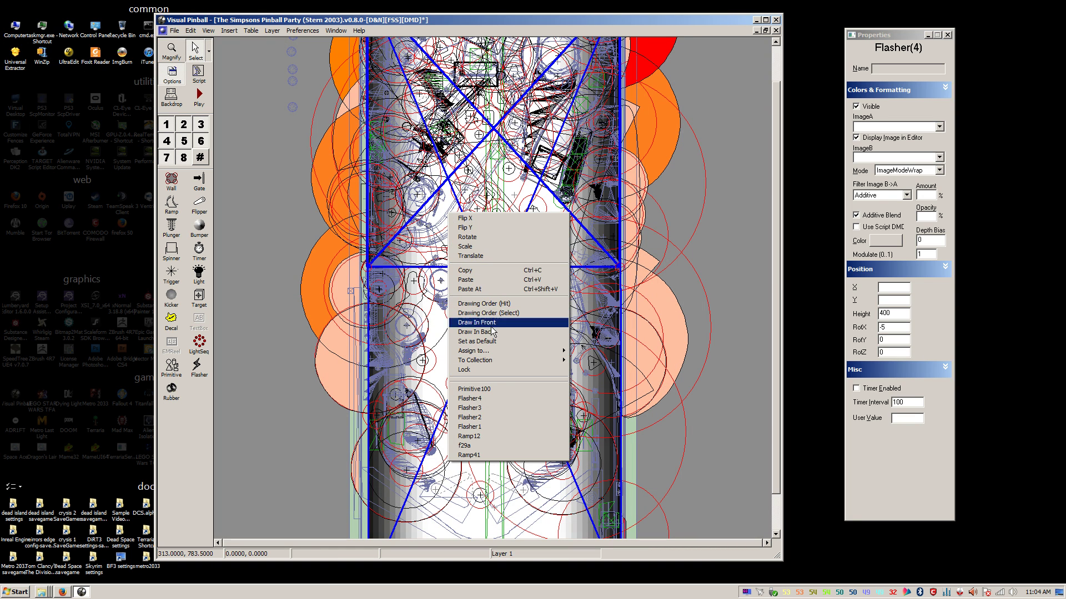
left_click(466, 246)
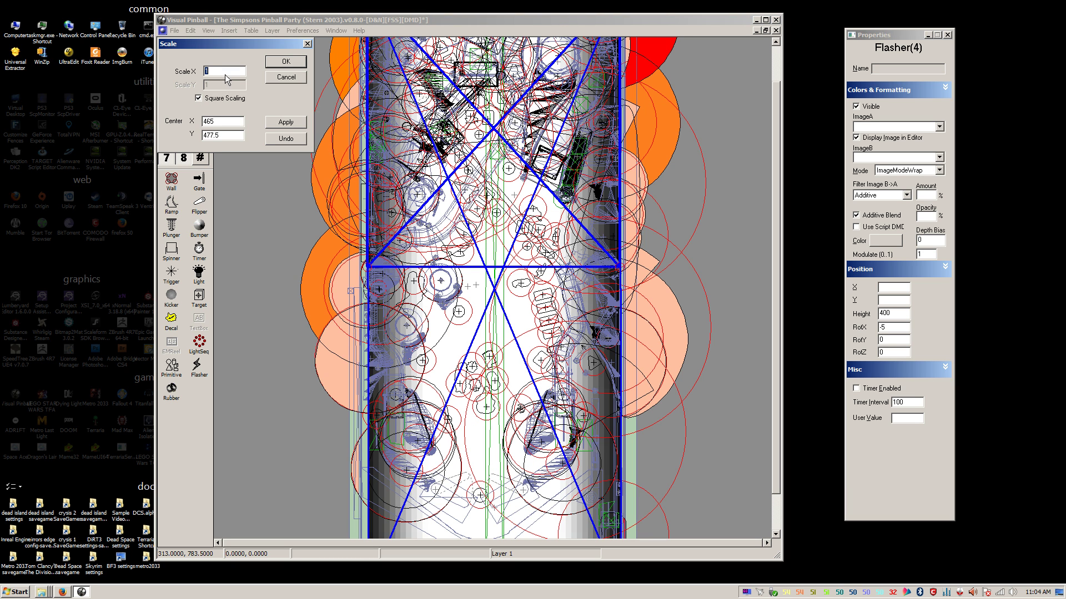
left_click(221, 100)
key("shift+Tab")
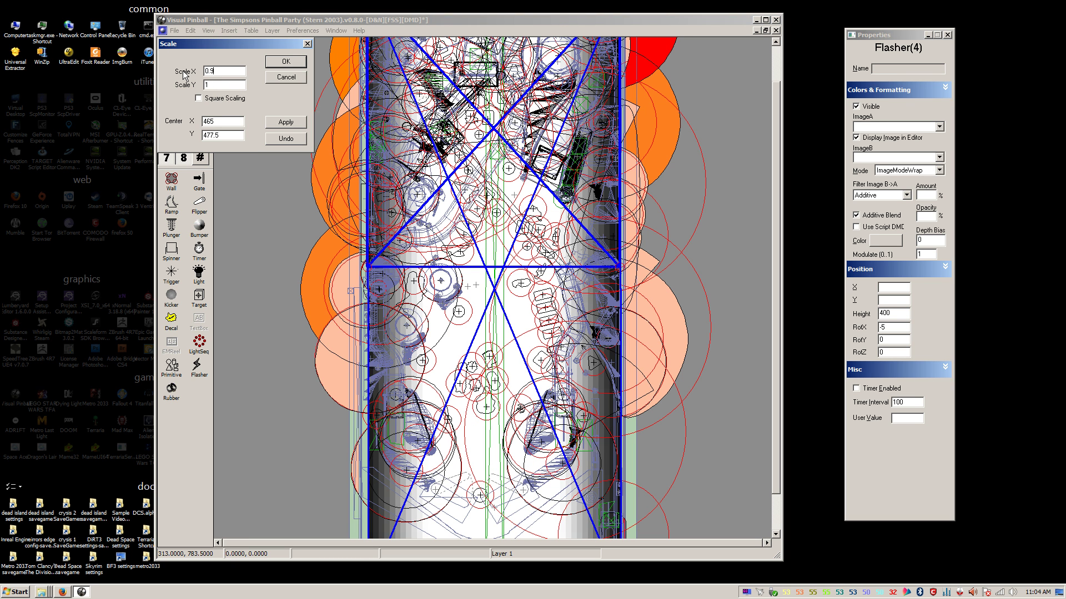
left_click(283, 122)
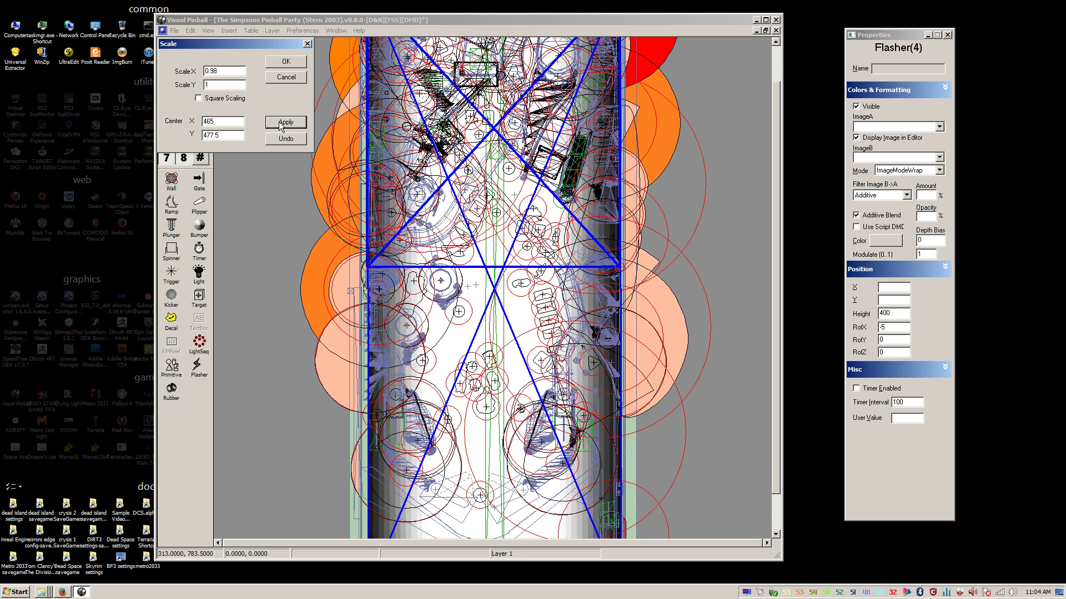
left_click(286, 62)
Step: Run the table, start a game and launch the ball to check the overlay in play, and quit to the editor
left_click(199, 97)
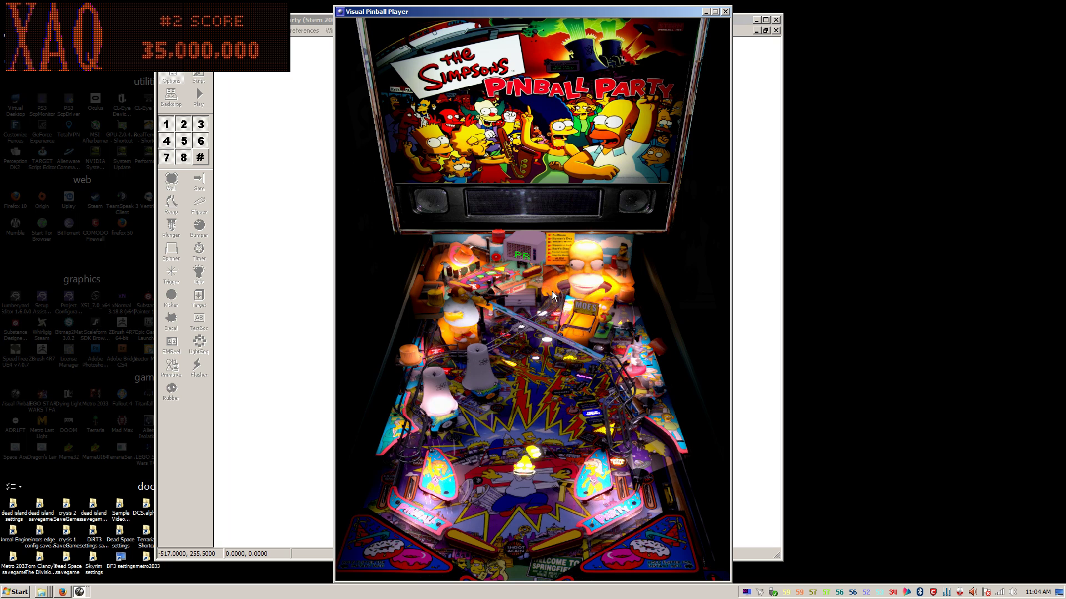
key("1")
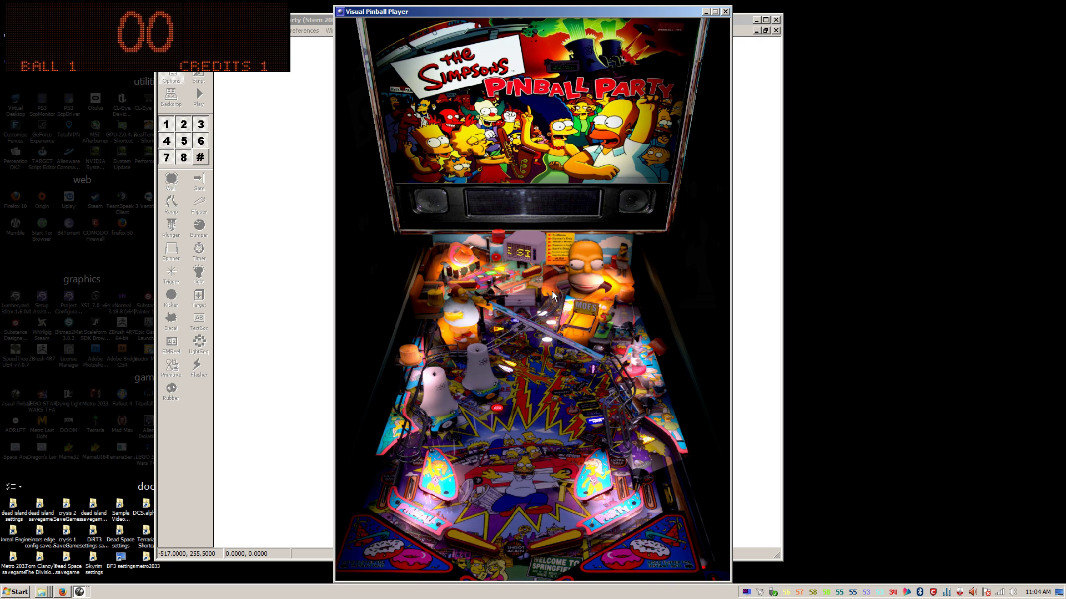
key("Return")
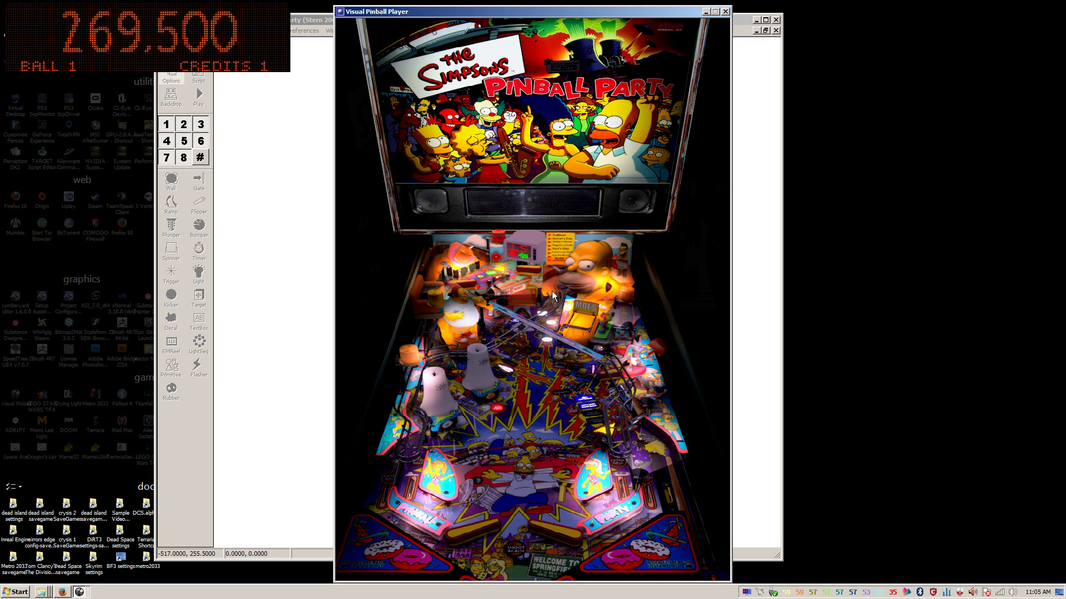
key("Escape")
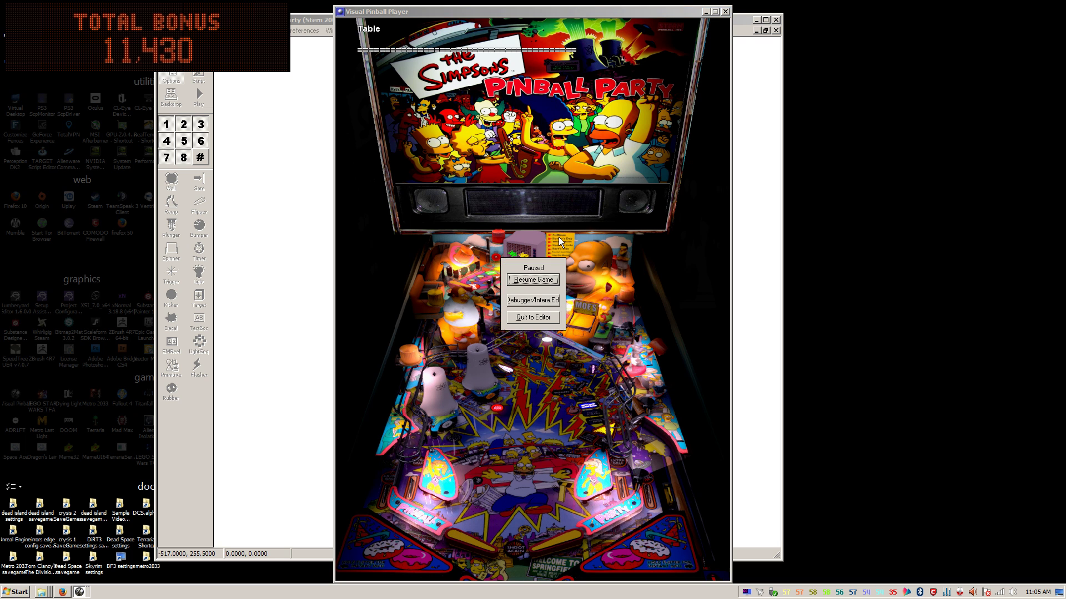
left_click(531, 318)
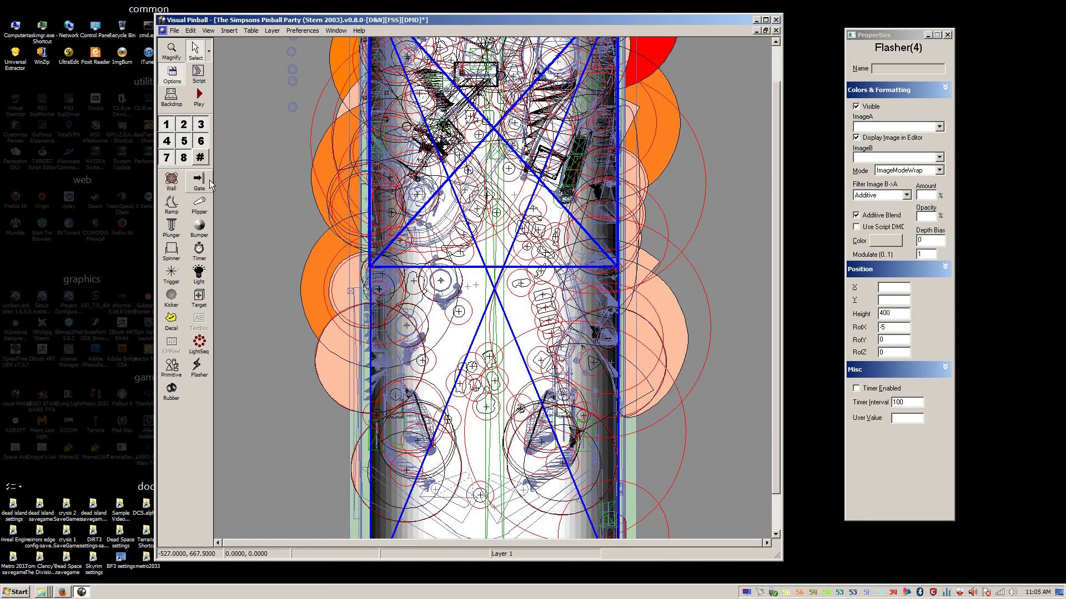
Step: Hide all layers, view layers 1, 2 and 3 one at a time, and clear the flasher selection
left_click(199, 157)
left_click(168, 127)
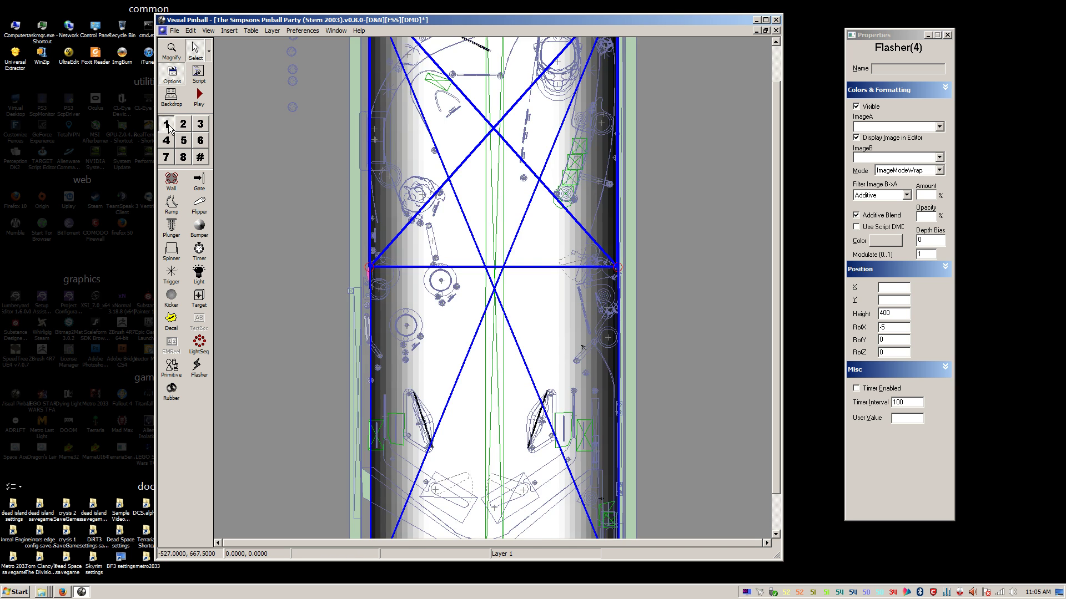
left_click(183, 124)
left_click(199, 125)
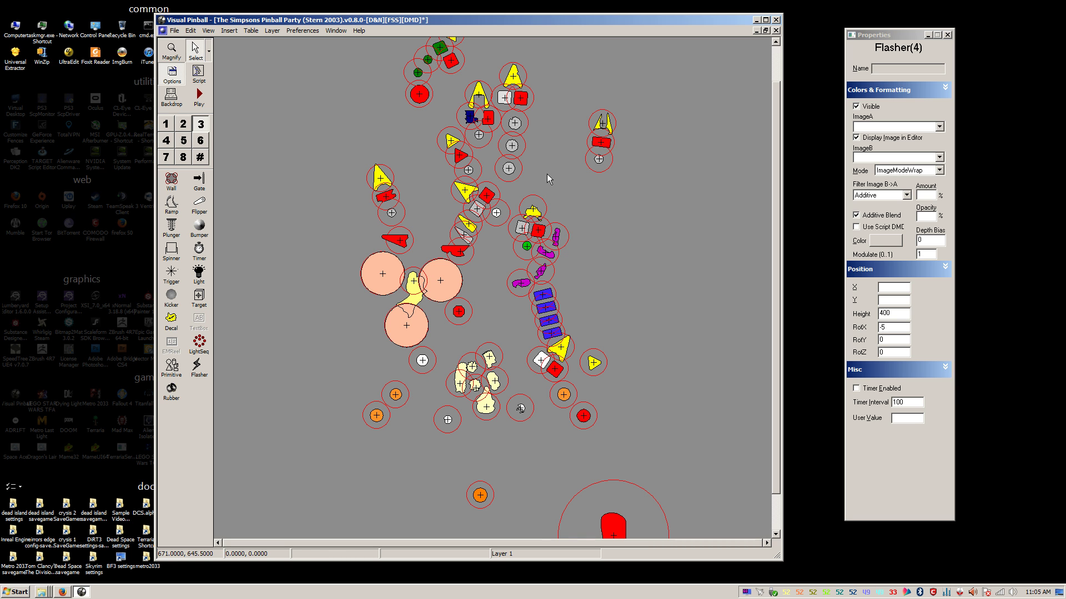
left_click(584, 201)
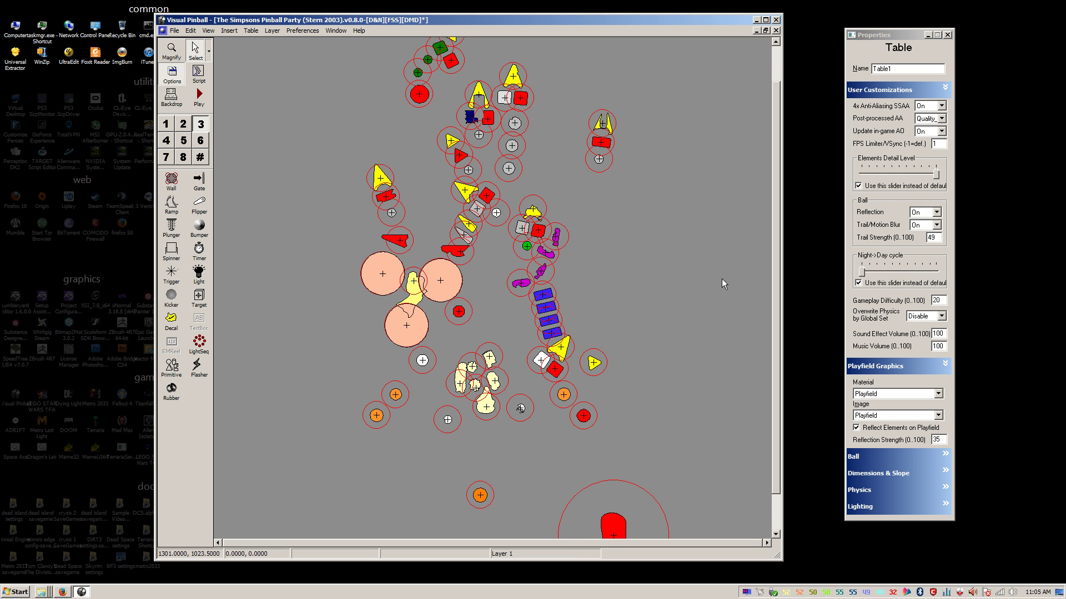
Step: Hide layer 3 and examine the objects on layers 4, 5 and 6, one layer at a time
left_click(201, 125)
left_click(168, 141)
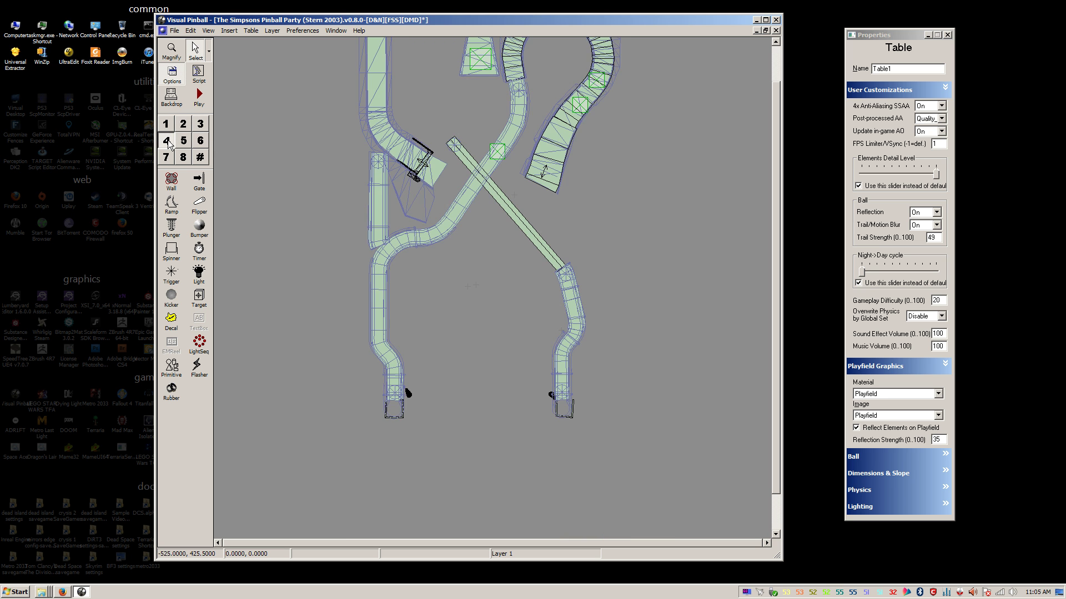
left_click(183, 141)
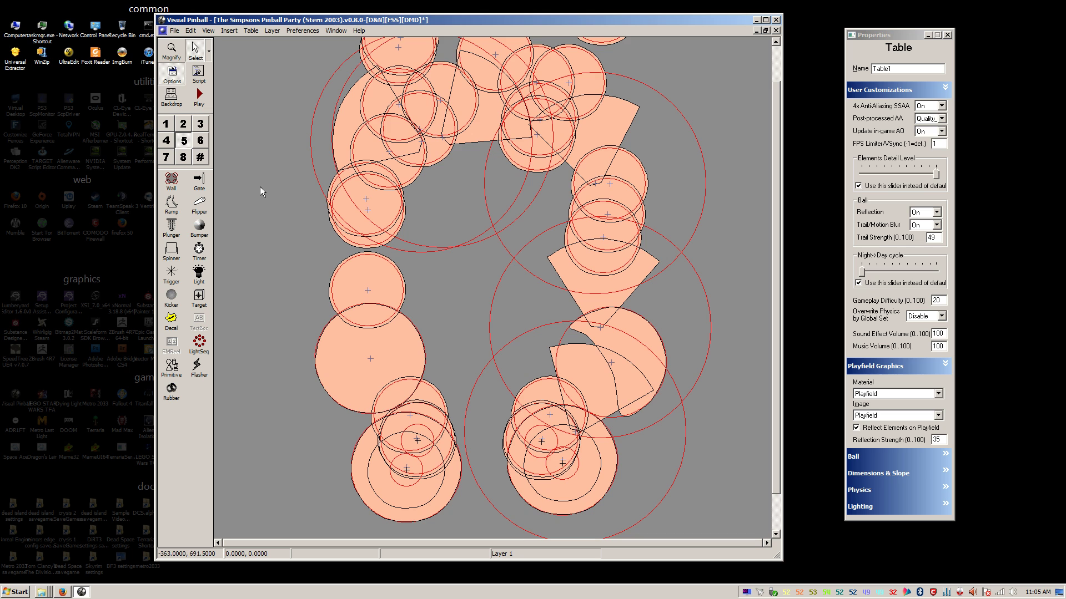
left_click(199, 142)
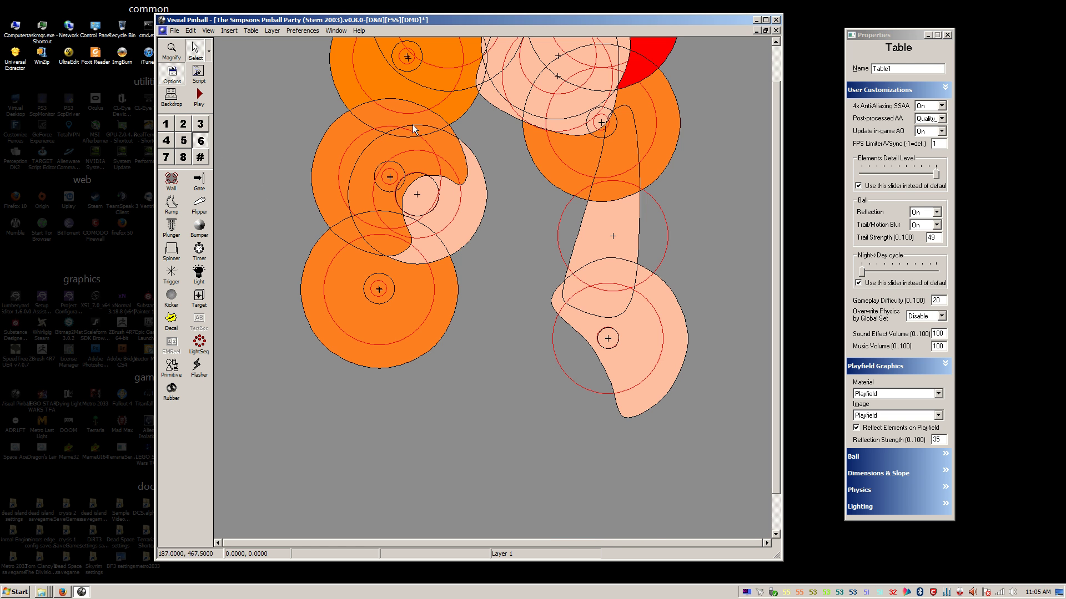
Step: Scale all eleven lights on layer 6 by 0.95 six times with square scaling on, and clear the selection
scroll(365, 343, "up", 3)
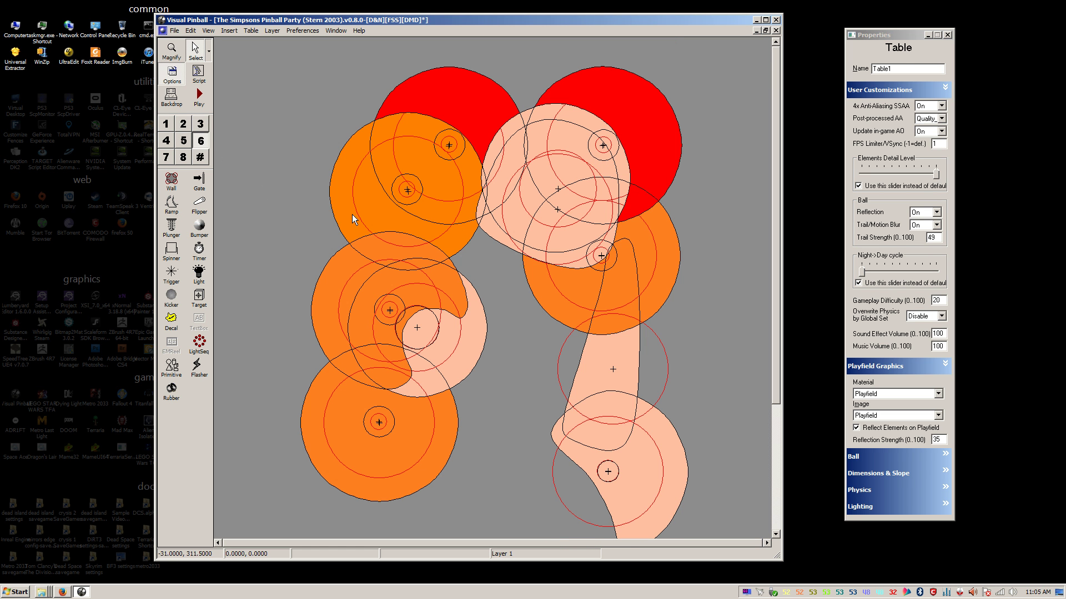
left_click(201, 141)
left_click(336, 174)
left_click(300, 182)
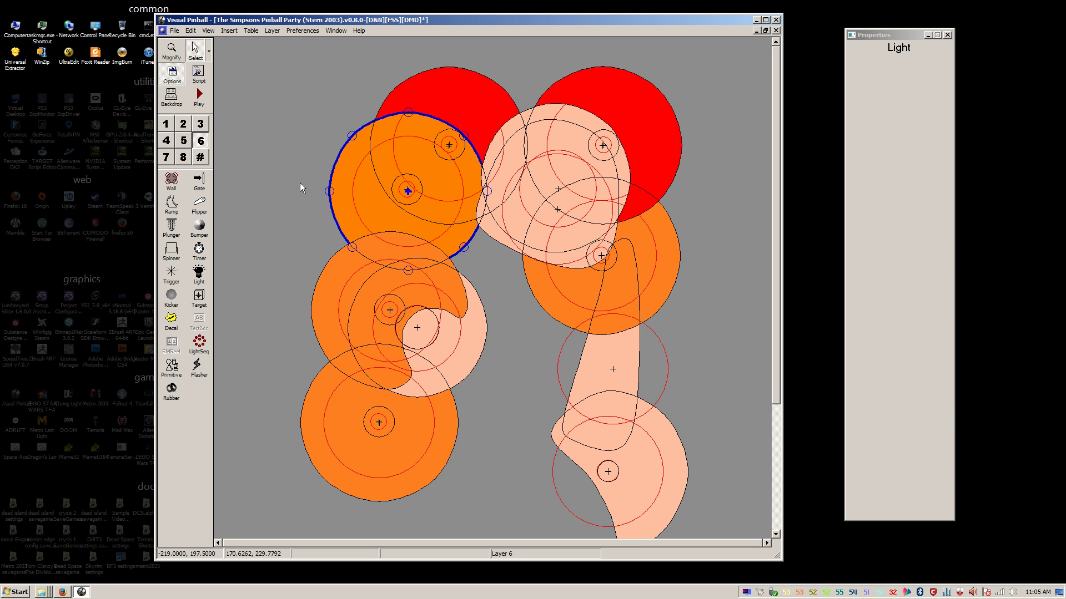
left_click(348, 182)
left_click(445, 98, "shift")
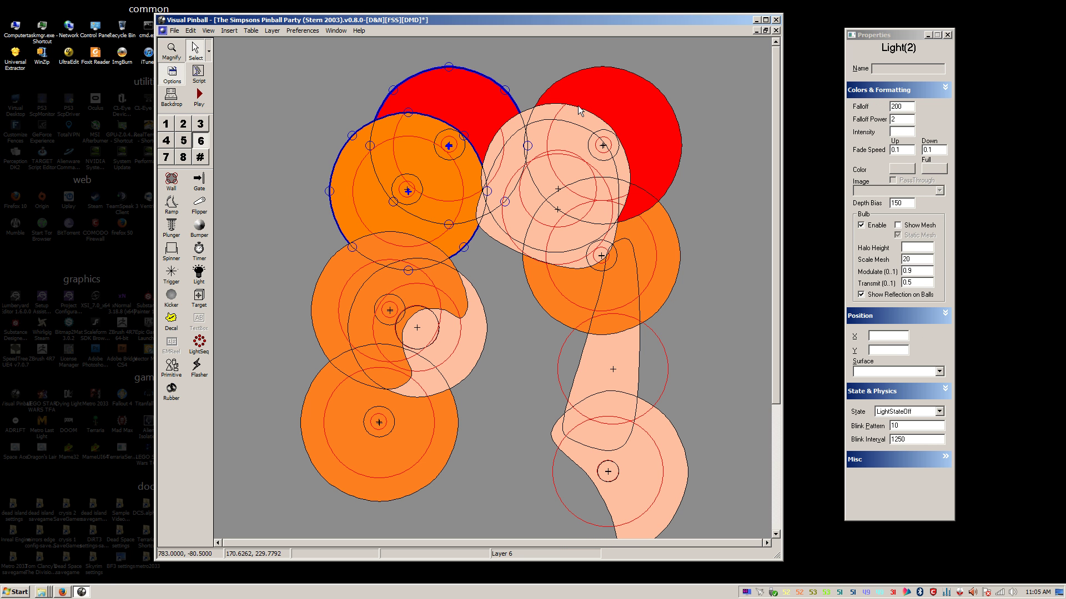
left_click(628, 111, "shift")
left_click(572, 142, "shift")
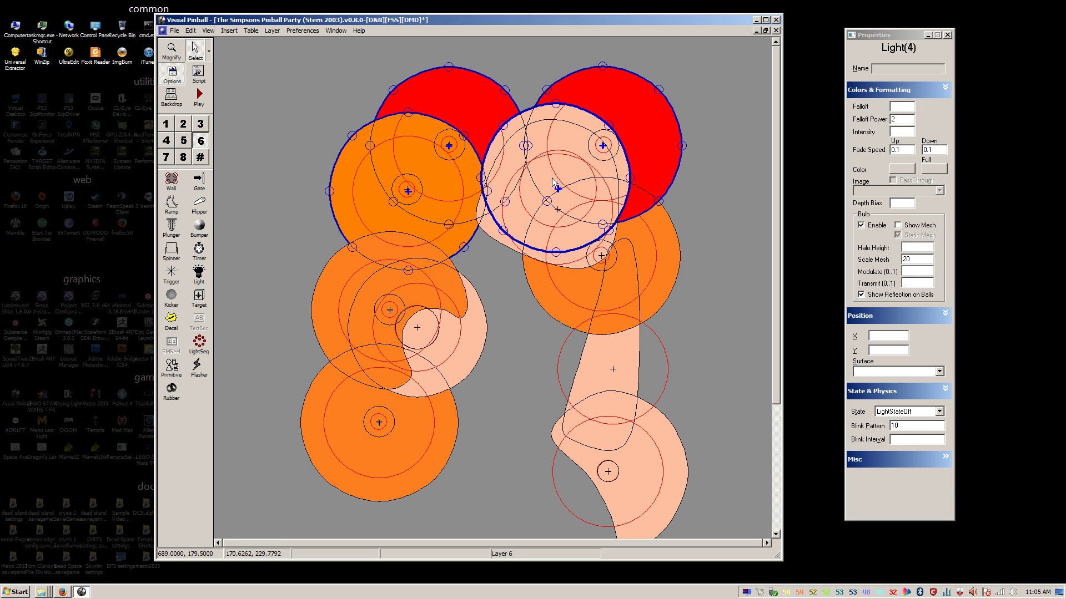
left_click(521, 224, "shift")
left_click(575, 117, "shift")
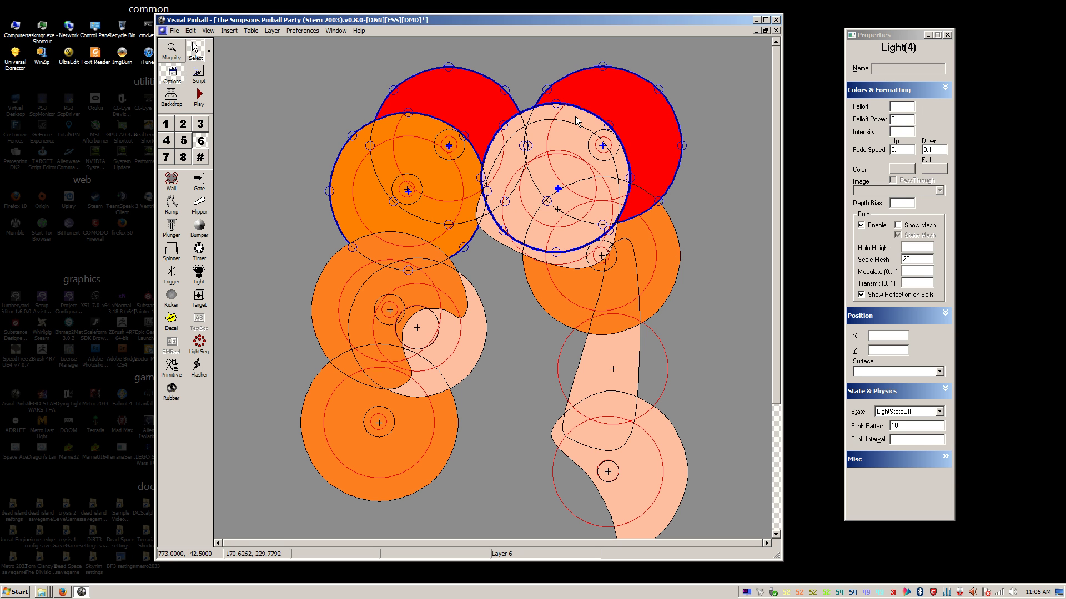
left_click(589, 261, "shift")
left_click(642, 282, "shift")
left_click(409, 304, "shift")
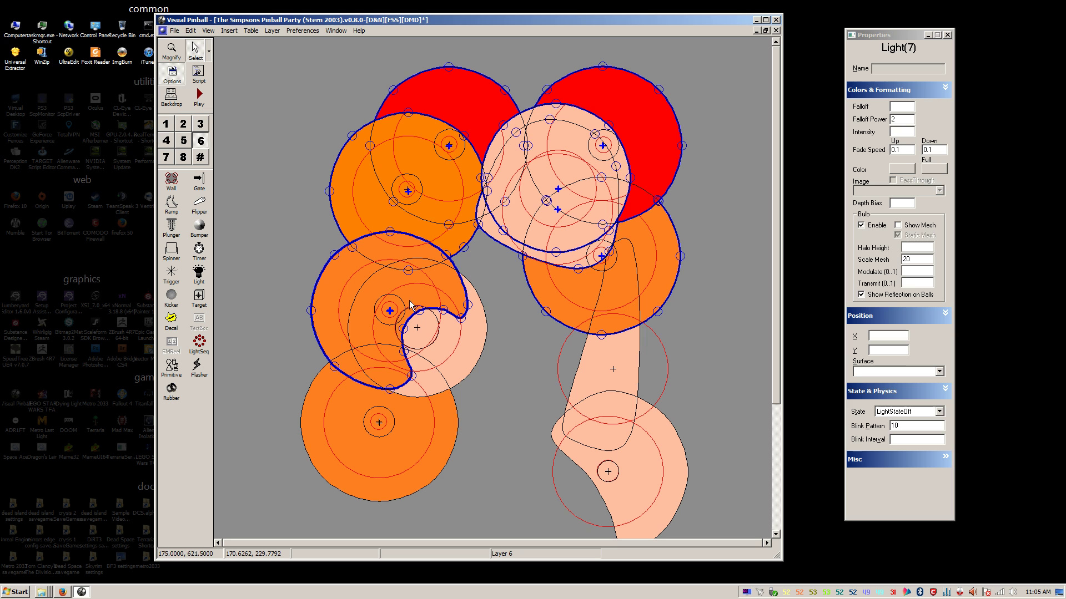
left_click(452, 329, "shift")
left_click(430, 453, "shift")
left_click(611, 469, "shift")
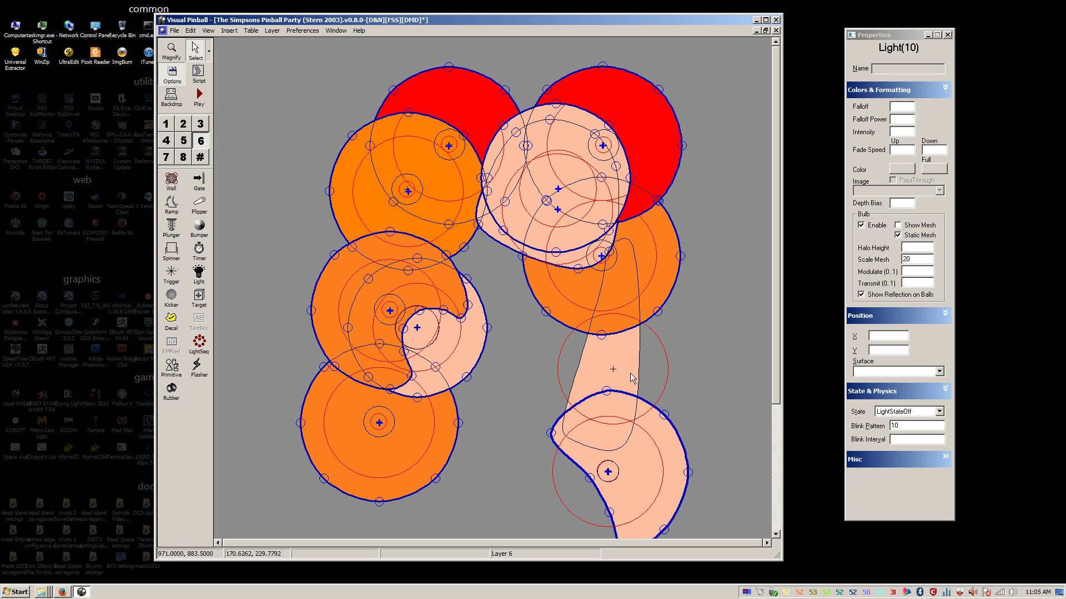
left_click(631, 378, "shift")
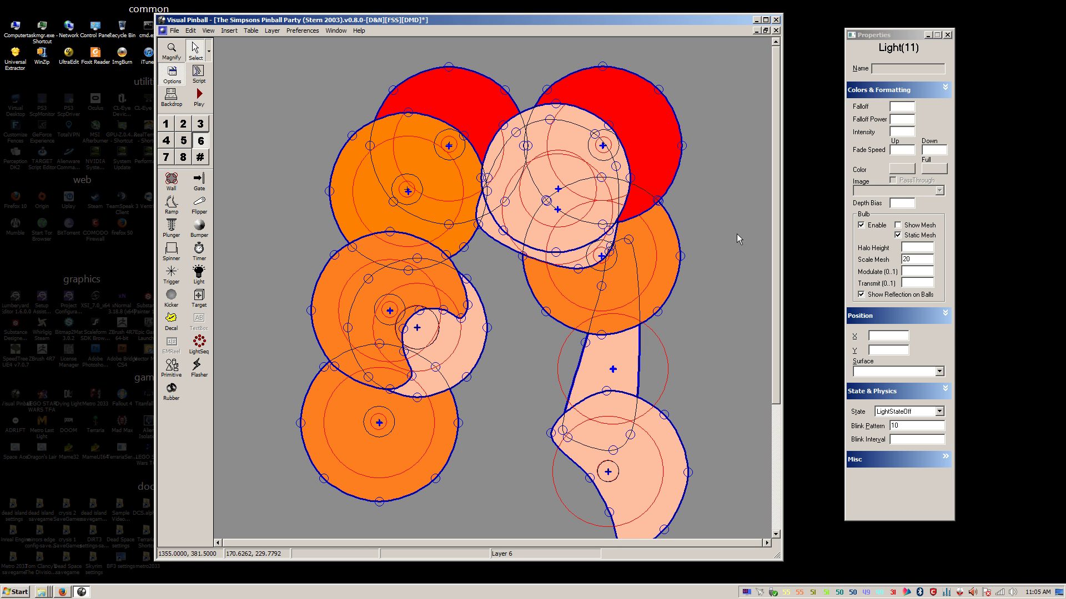
right_click(615, 171)
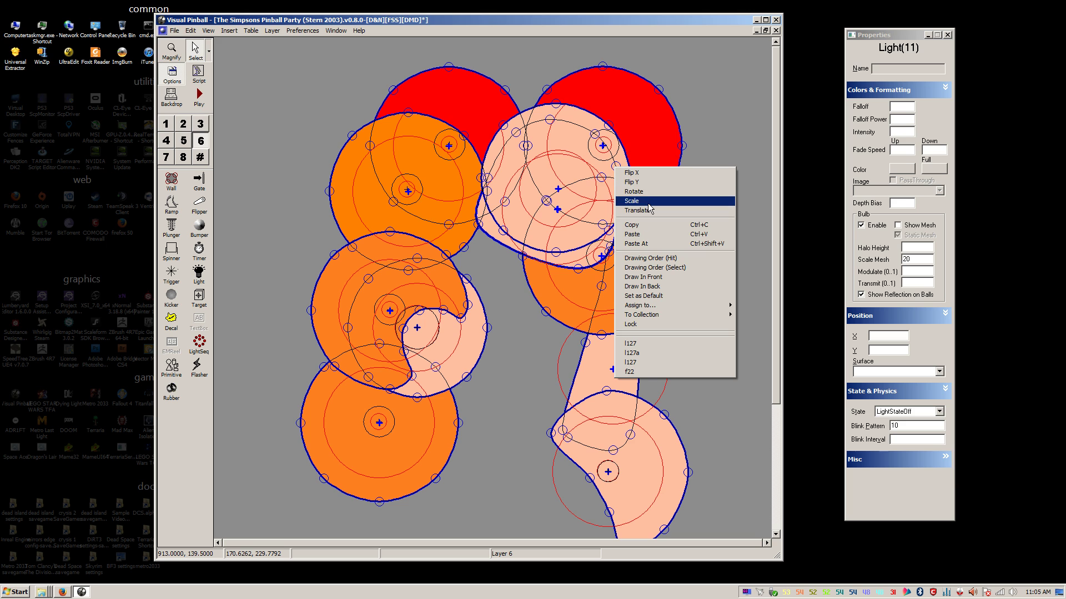
left_click(624, 205)
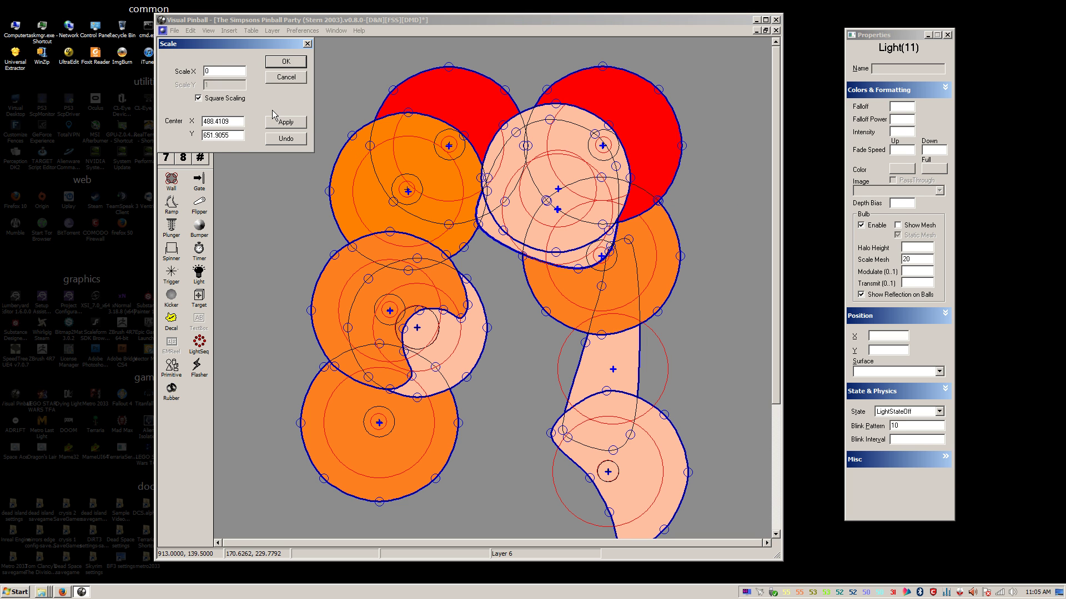
type("0.95")
left_click(286, 122)
left_click(298, 127)
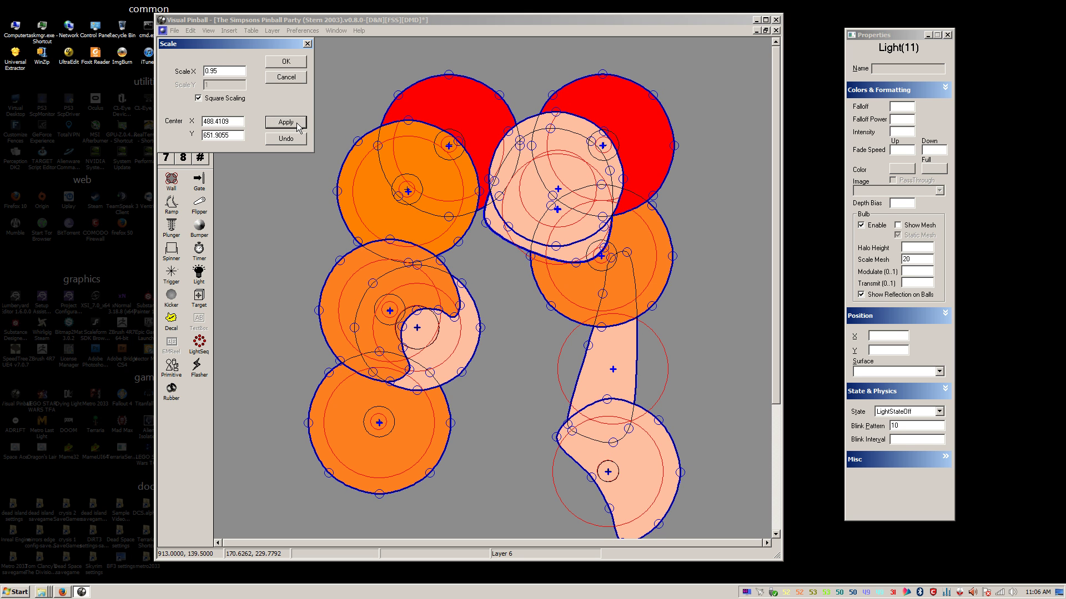
left_click(298, 127)
left_click(298, 127)
left_click(298, 127)
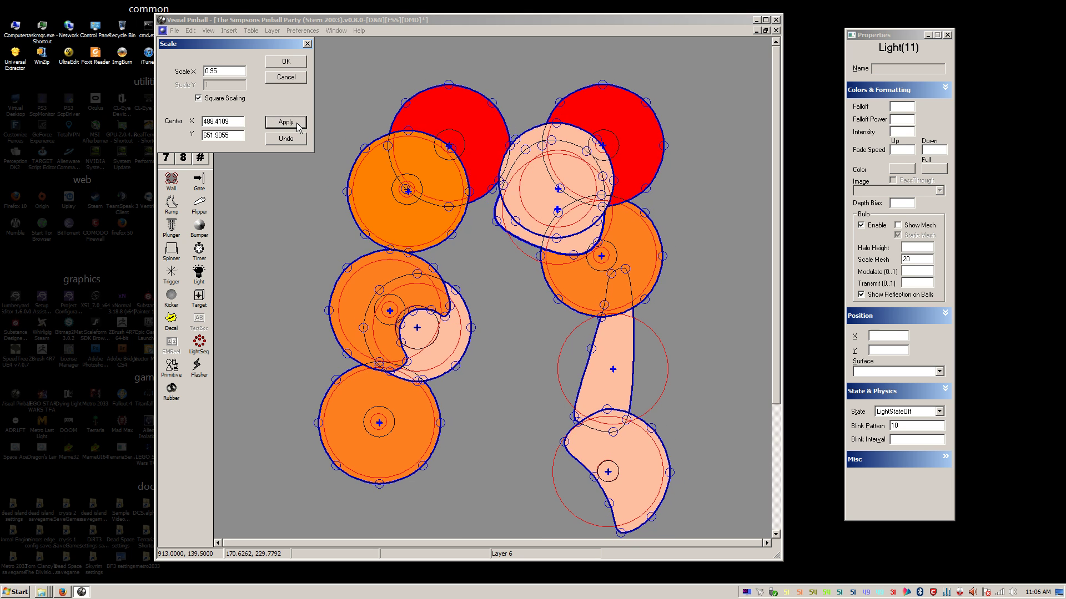
left_click(298, 126)
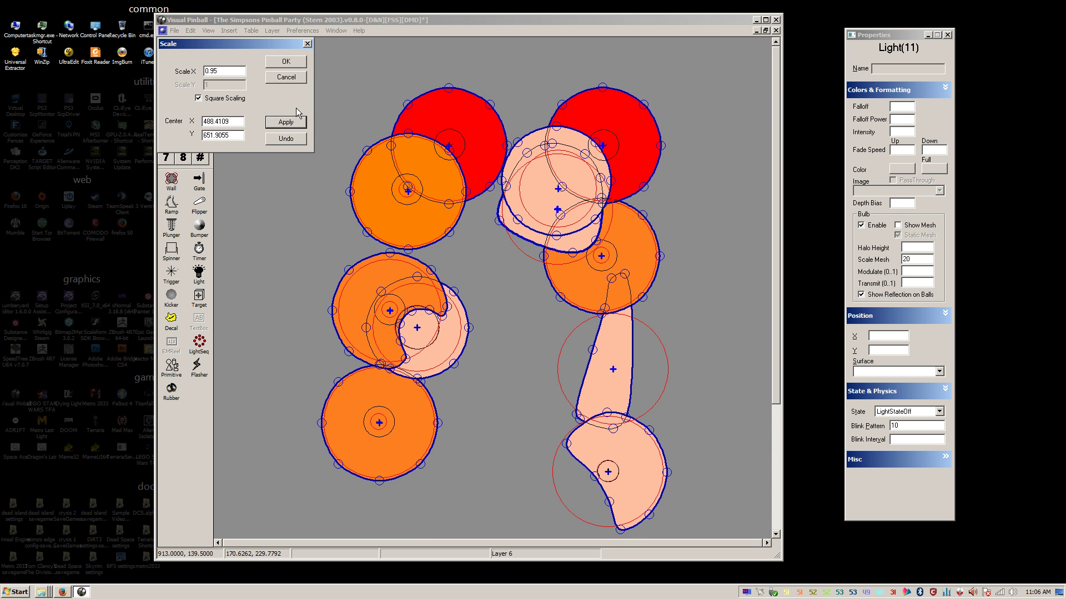
left_click(294, 63)
left_click(425, 250)
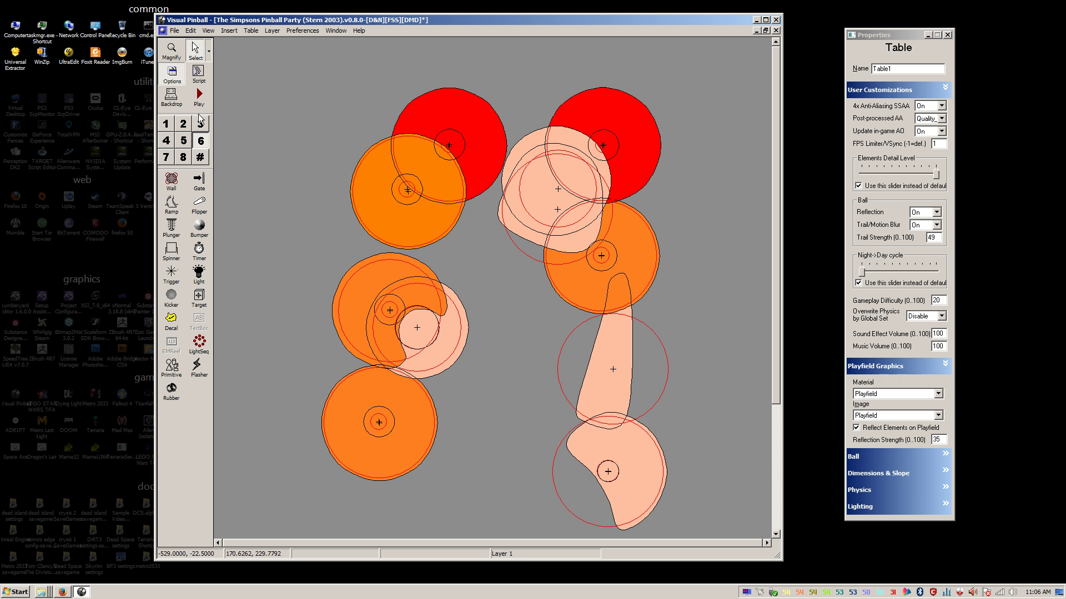
Step: Show layer 5 in place of layer 6, set the depth bias of all its lights to -500, and clear the selection
left_click(201, 142)
left_click(186, 143)
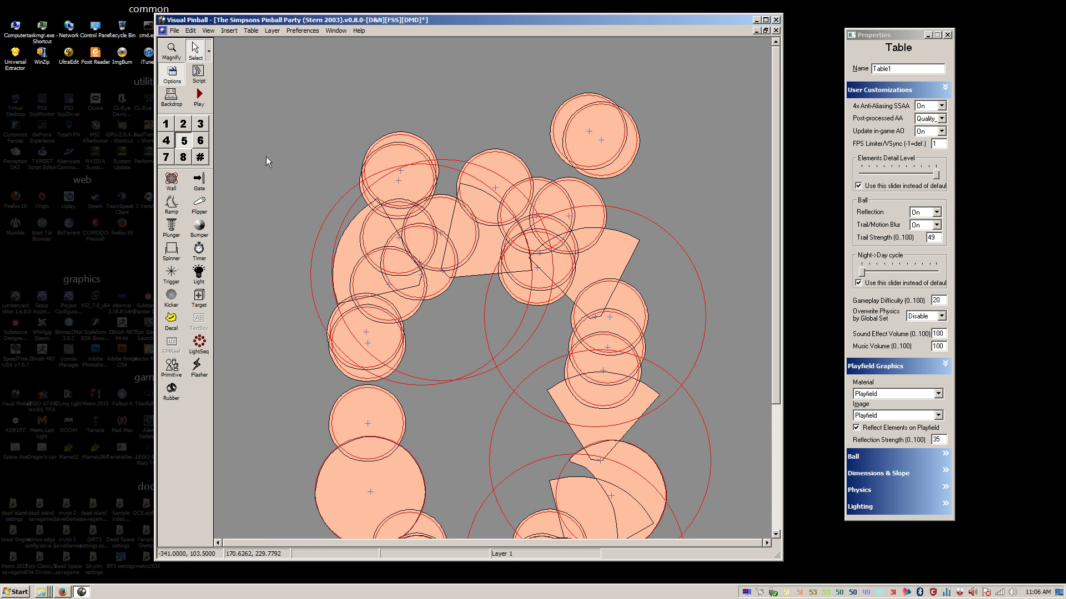
scroll(266, 172, "down", 3)
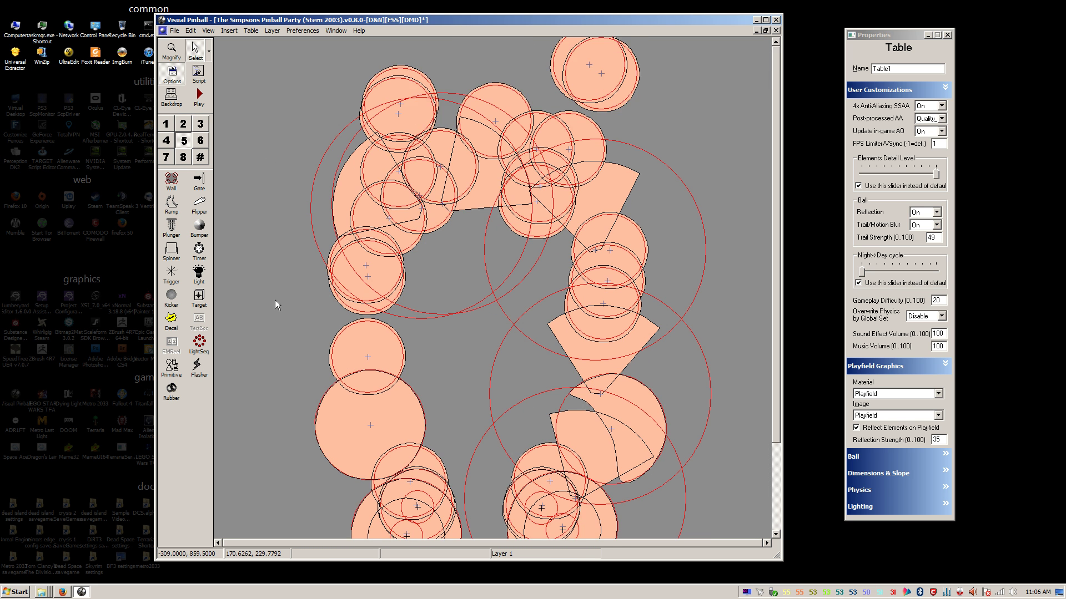
scroll(281, 285, "up", 2)
scroll(307, 316, "down", 2)
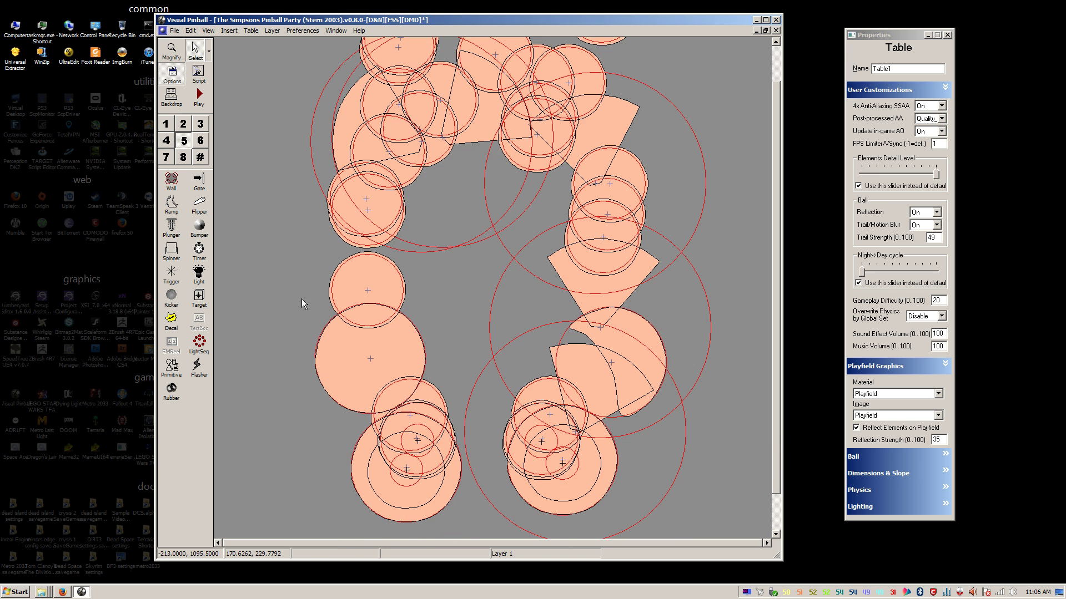
scroll(302, 299, "up", 2)
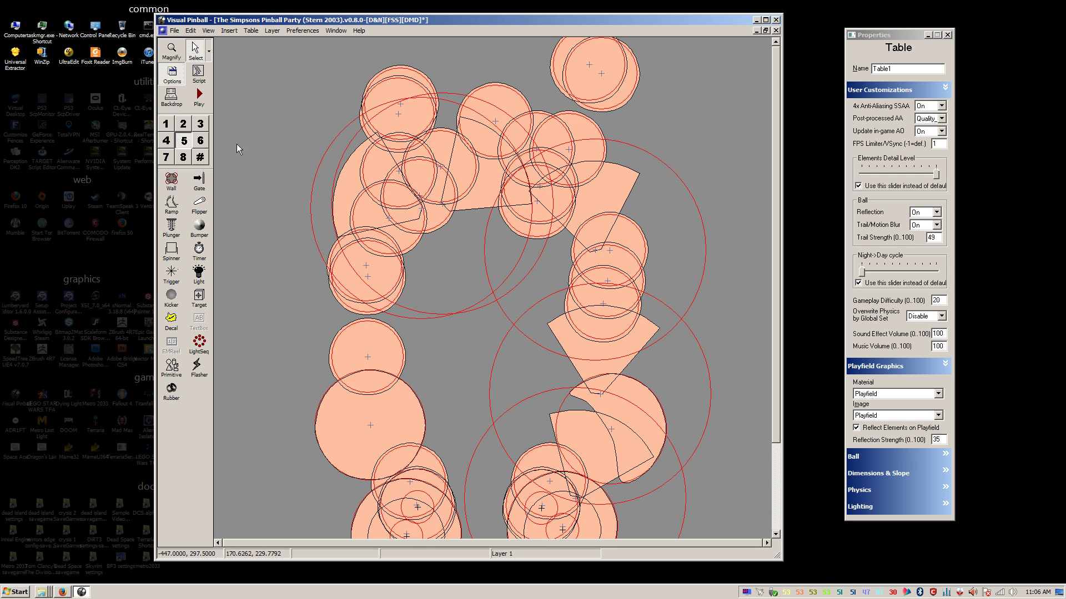
scroll(239, 167, "down", 2)
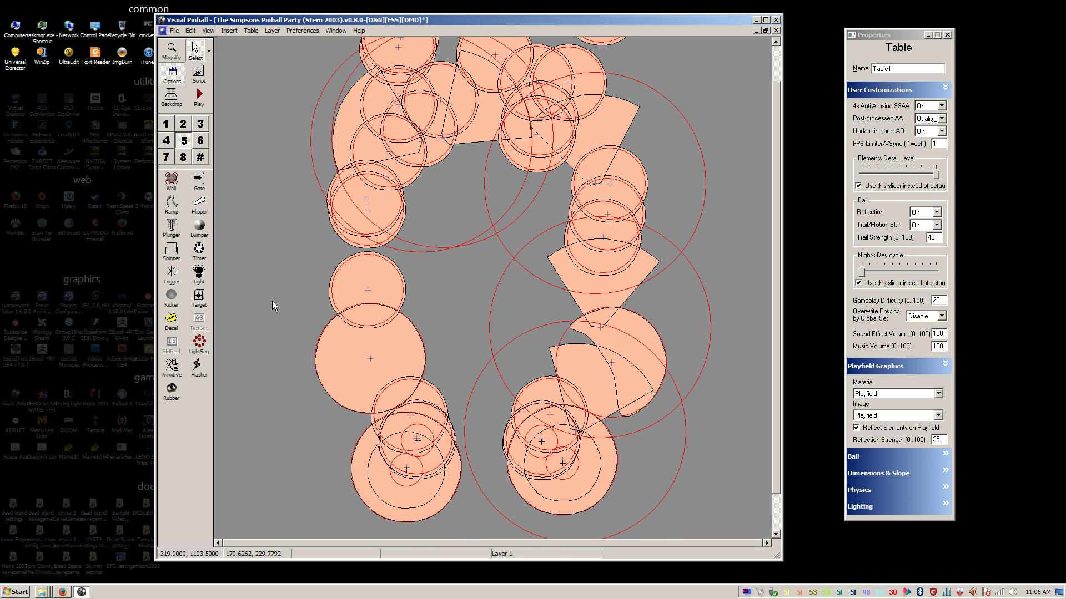
key("ctrl+a")
scroll(279, 295, "up", 2)
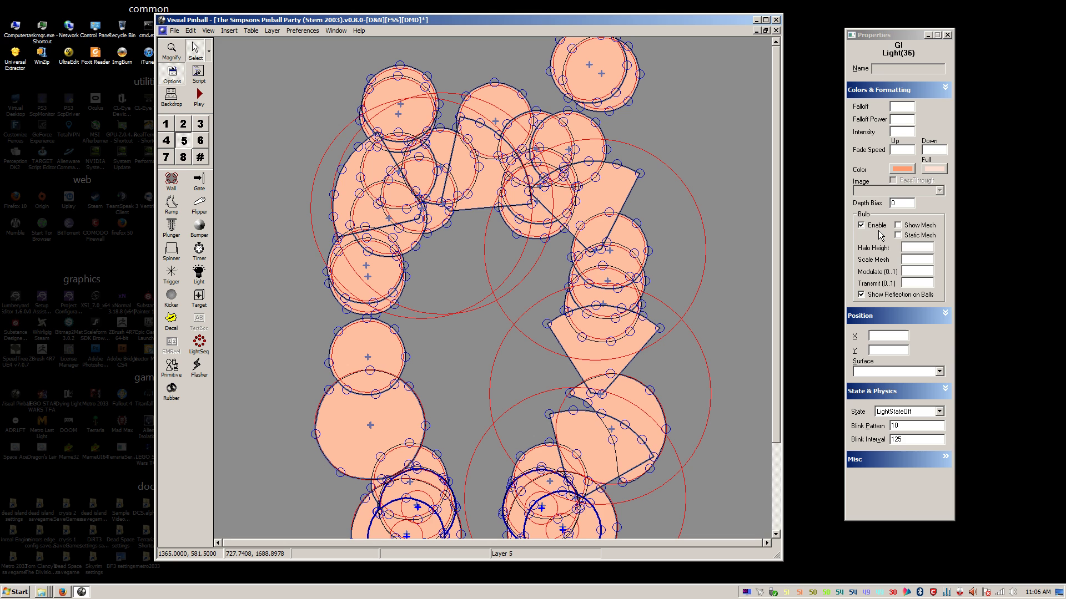
left_click(903, 203)
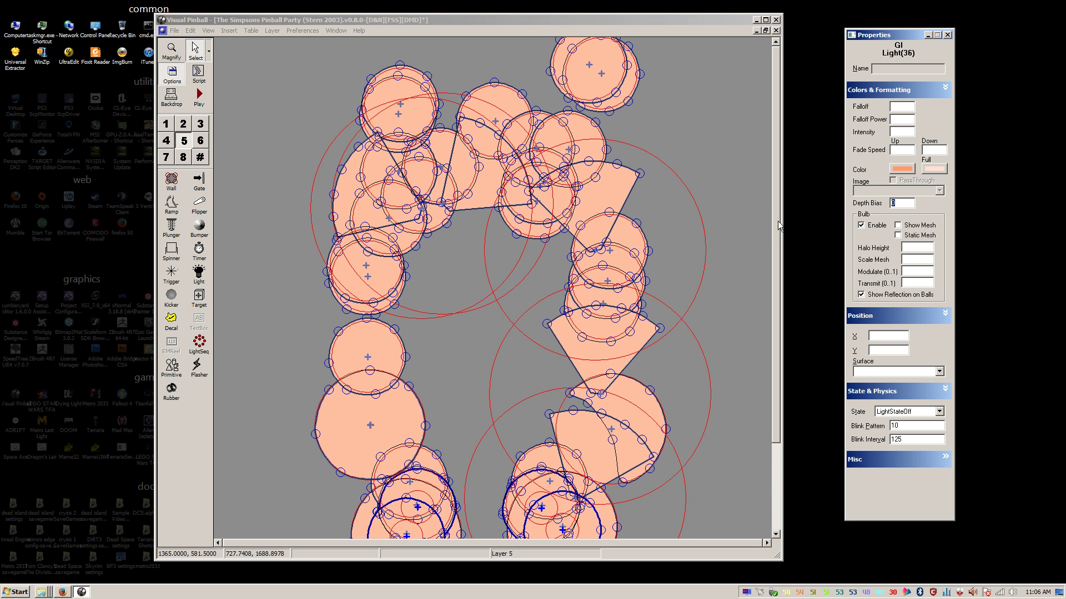
type("-500")
left_click(271, 132)
scroll(273, 167, "down", 2)
scroll(285, 244, "up", 2)
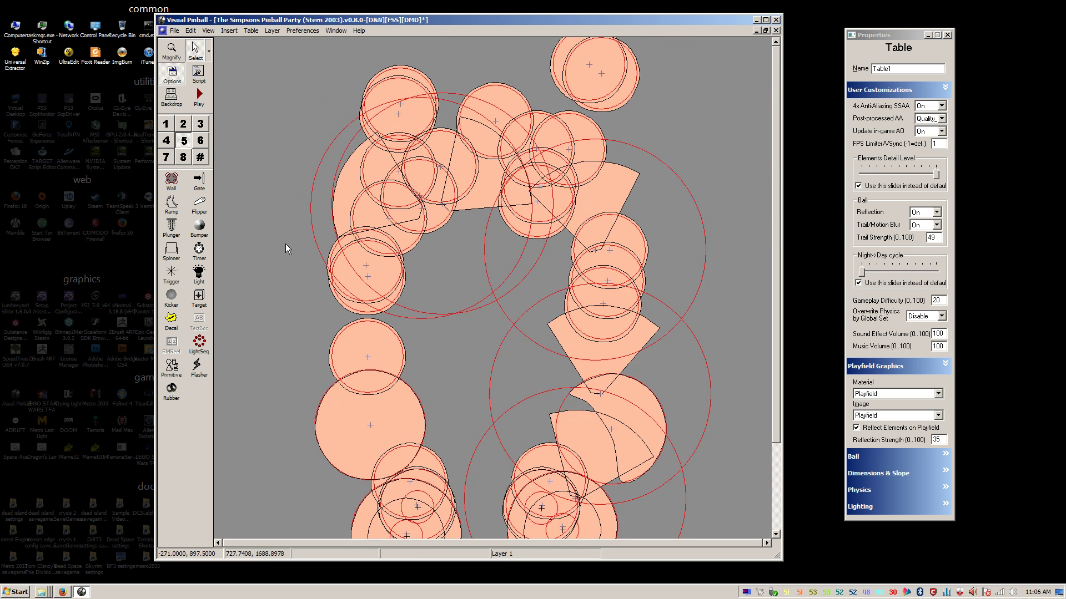
Step: Examine layers 6, 7 and 8 one at a time, including the properties of the shadow ramp on layer 8, and hide layer 8
left_click(201, 142)
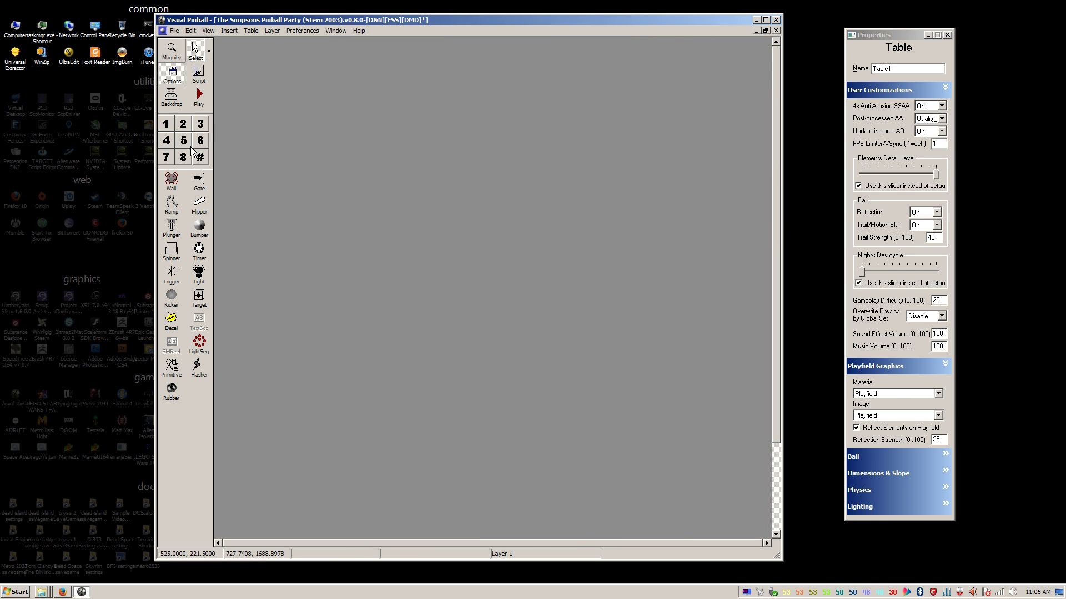
scroll(288, 185, "up", 5)
scroll(291, 195, "down", 2)
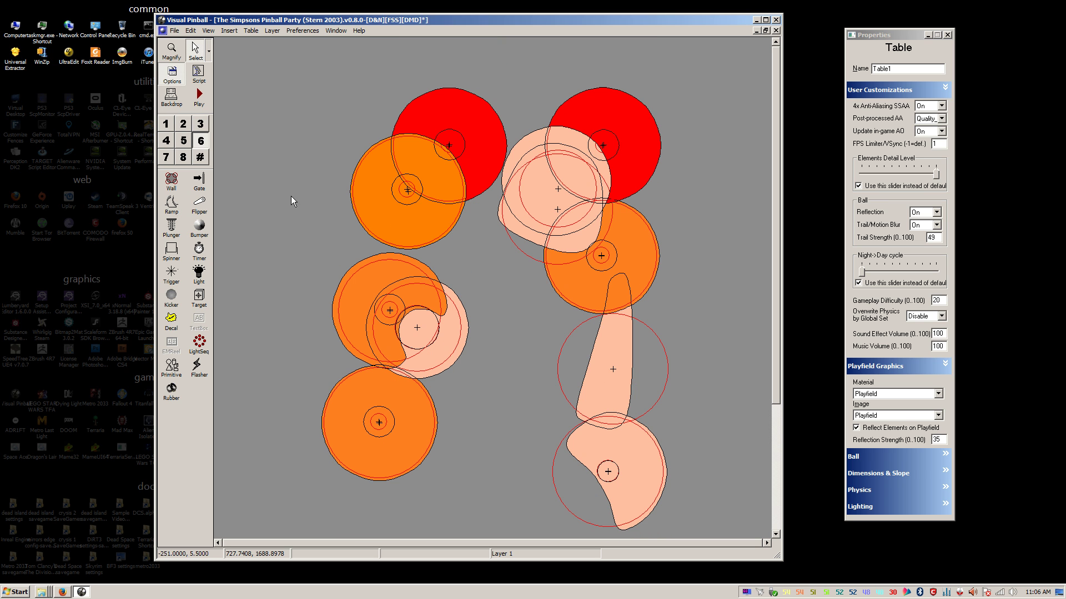
left_click(193, 145)
left_click(182, 157)
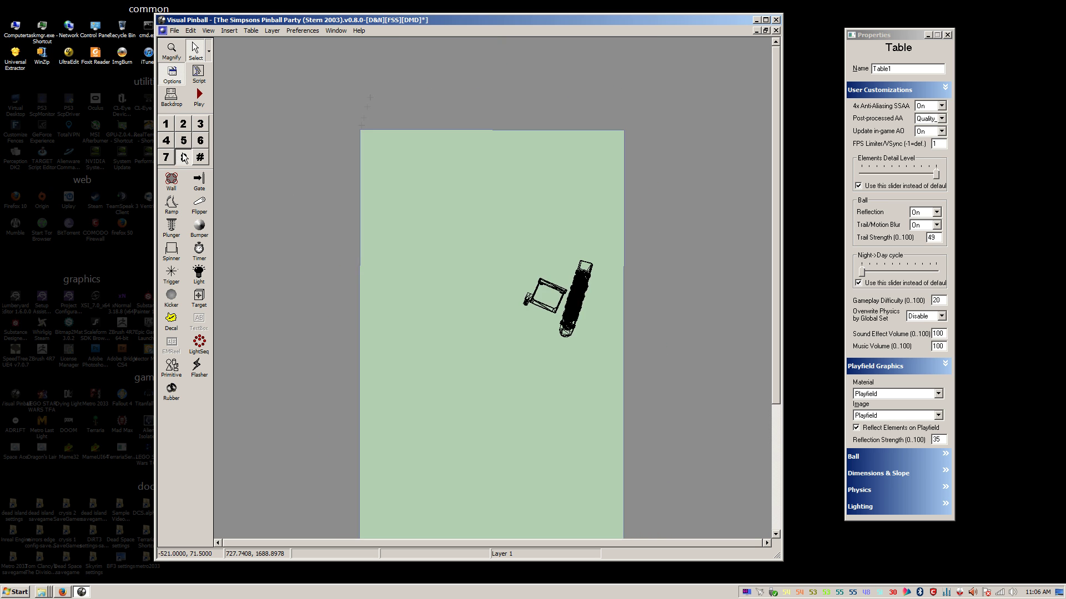
left_click(182, 157)
left_click(166, 157)
left_click(165, 158)
left_click(183, 157)
left_click(380, 275)
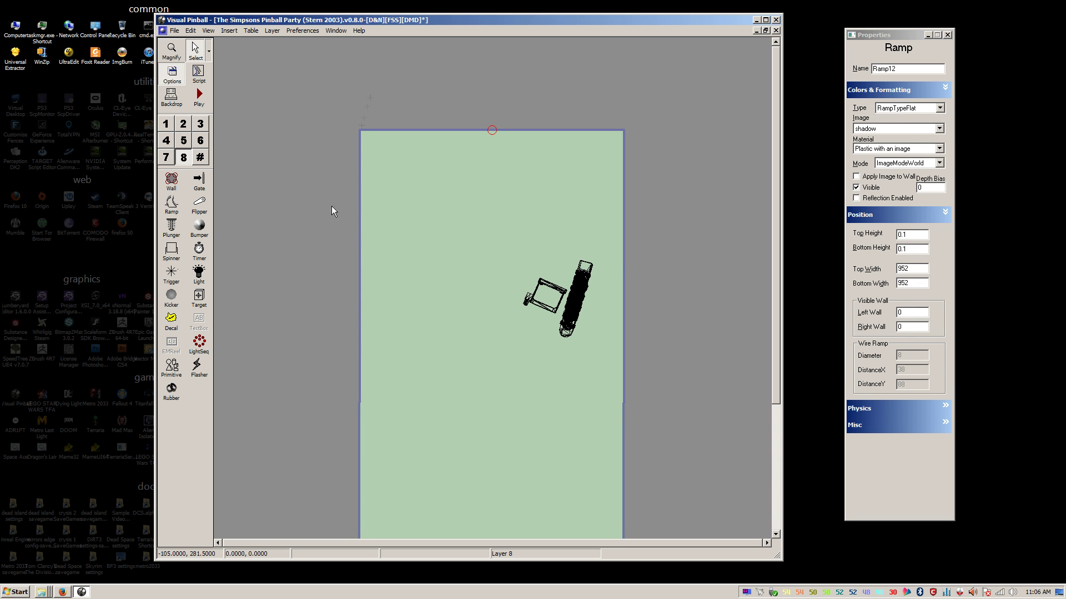
left_click(374, 206)
left_click(377, 206)
left_click(336, 201)
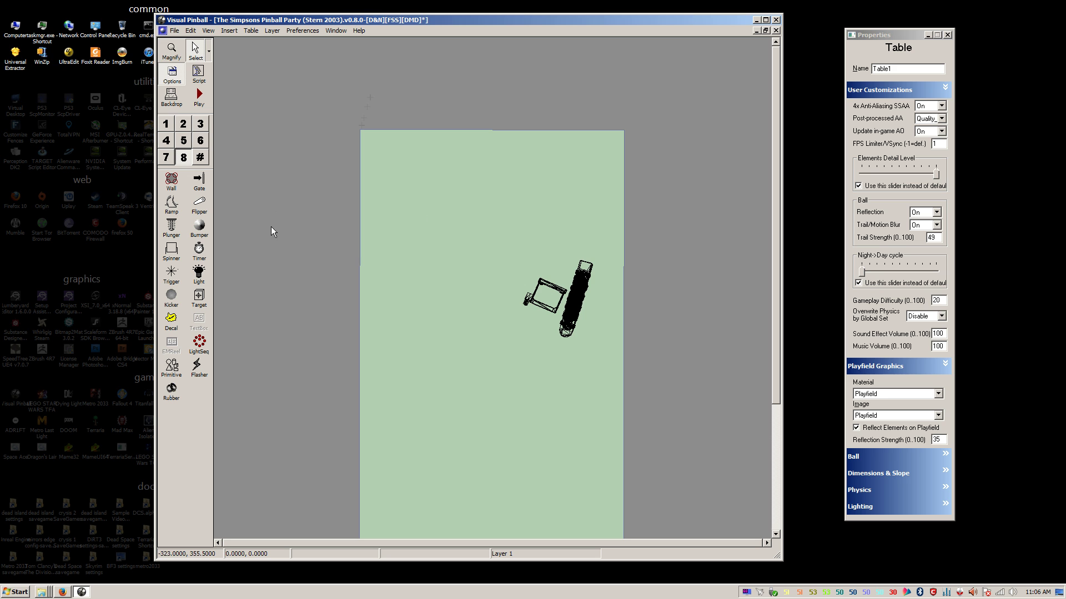
left_click(185, 157)
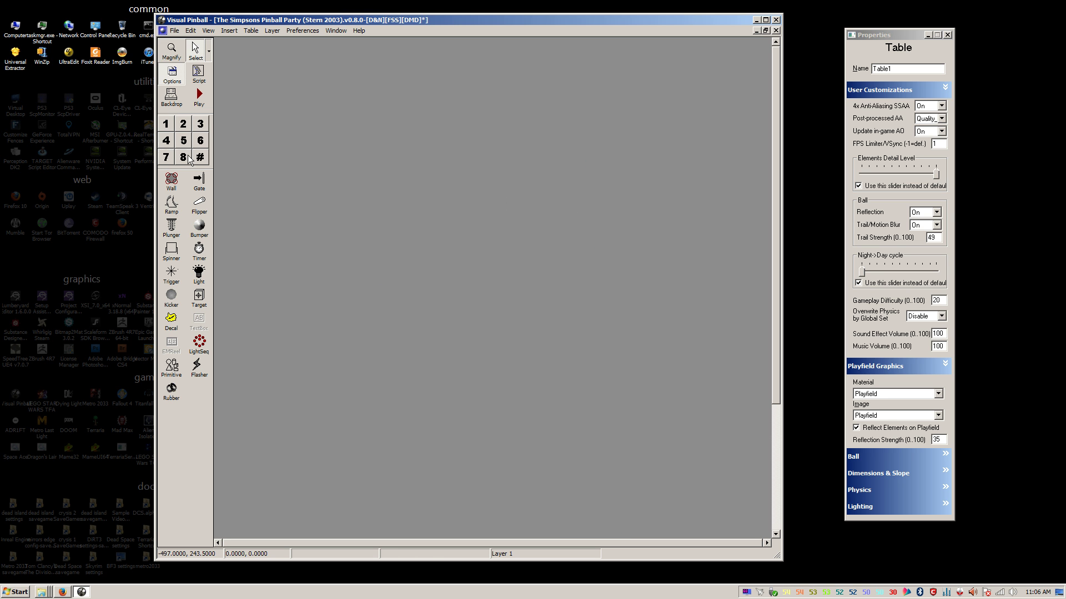
Step: Show layer 6 and set the depth bias of all eleven of its lights to -300
left_click(200, 141)
scroll(305, 222, "down", 1)
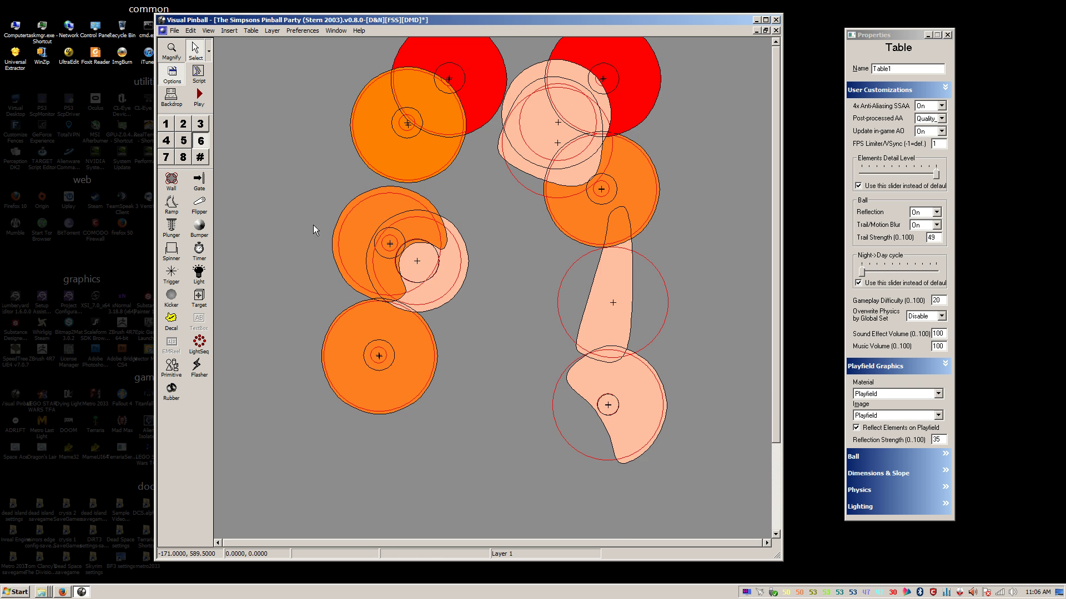
scroll(313, 244, "up", 1)
left_click(351, 438)
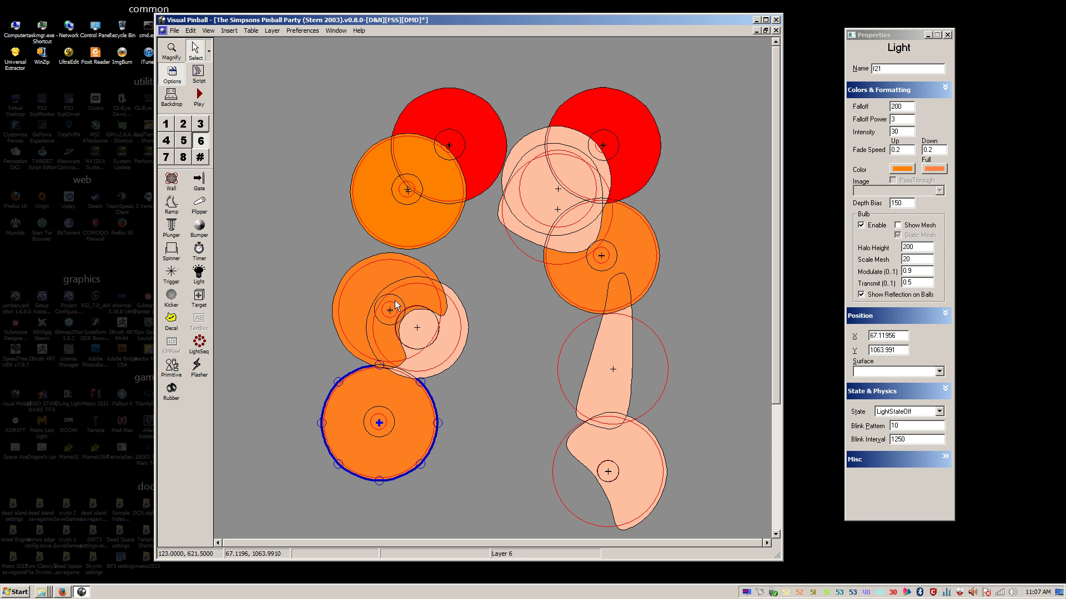
left_click(364, 268, "shift")
left_click(455, 351, "shift")
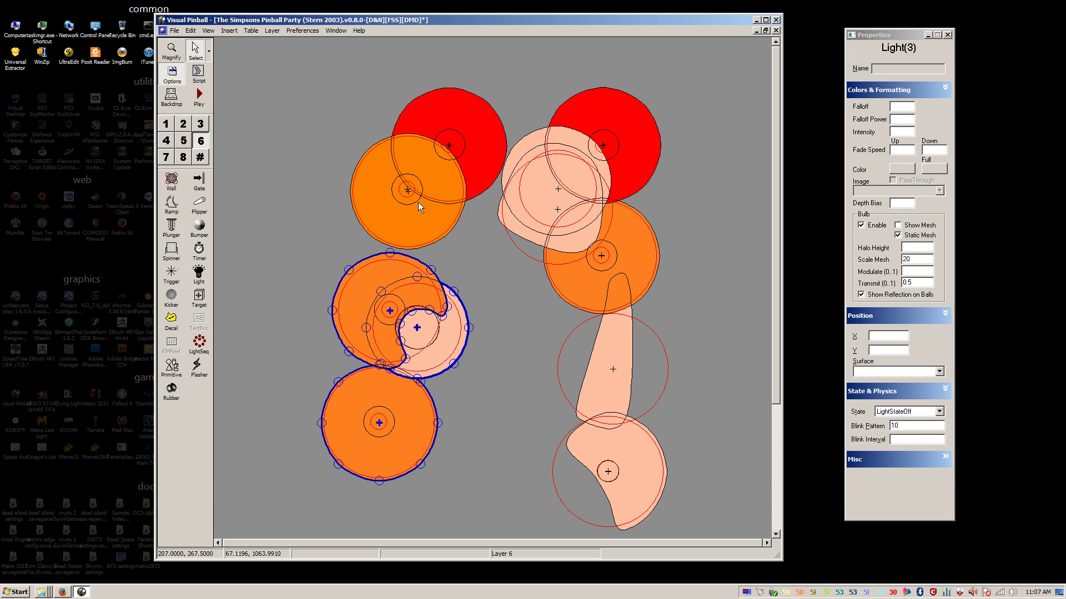
left_click(395, 229, "shift")
left_click(434, 114, "shift")
left_click(539, 140, "shift")
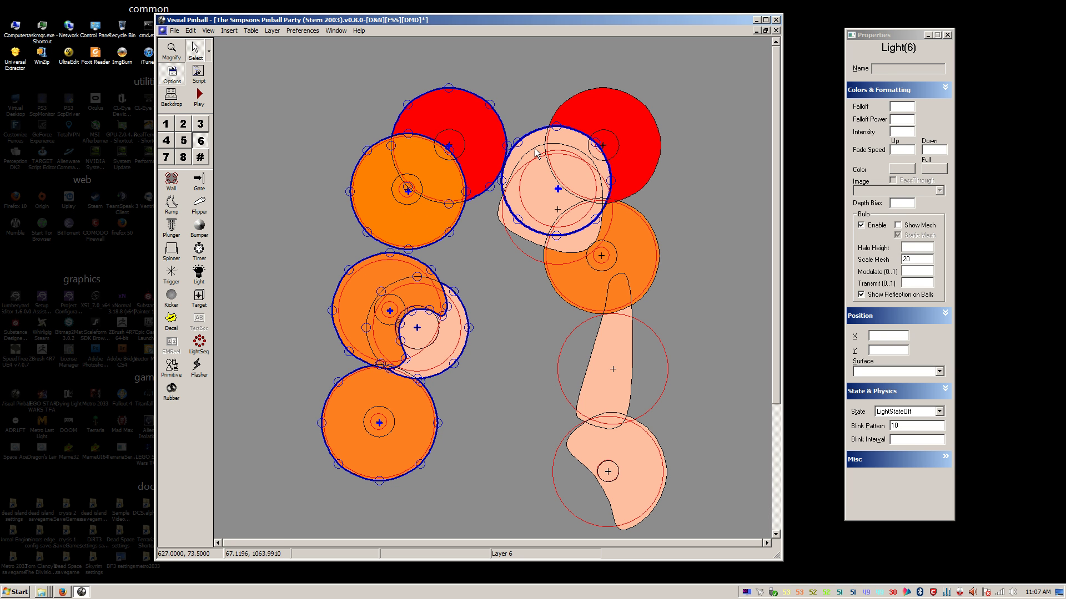
left_click(509, 218, "shift")
left_click(616, 111, "shift")
left_click(637, 259, "shift")
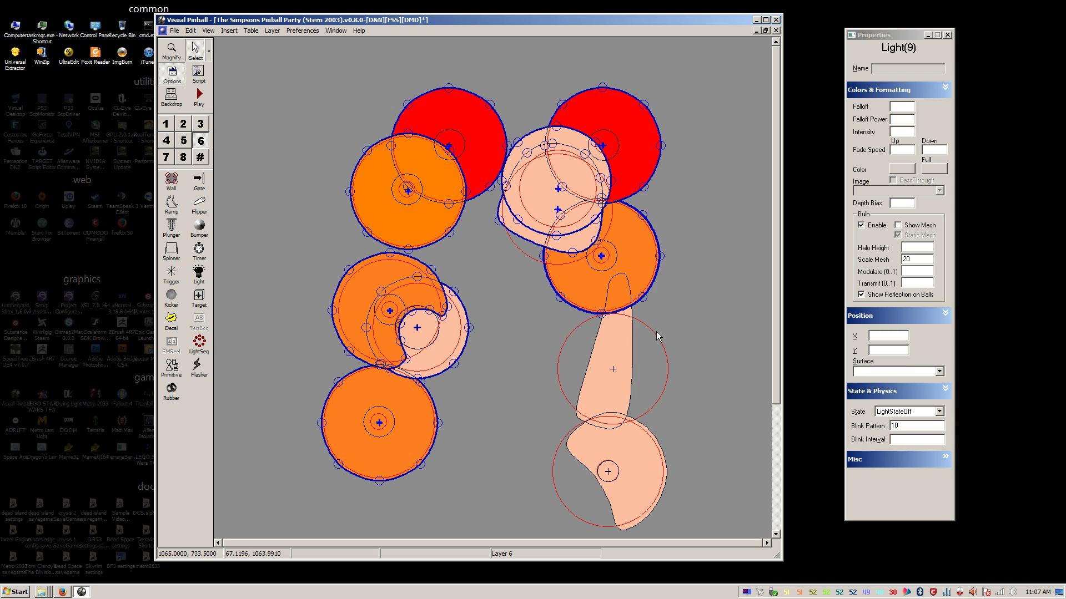
left_click(633, 339, "shift")
left_click(625, 449, "shift")
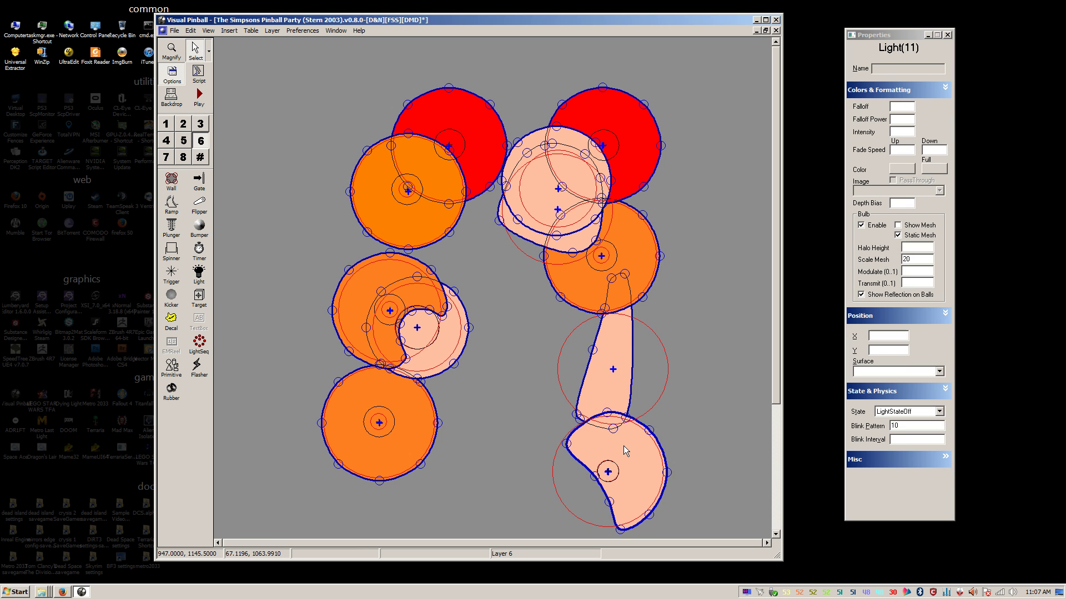
left_click(899, 207)
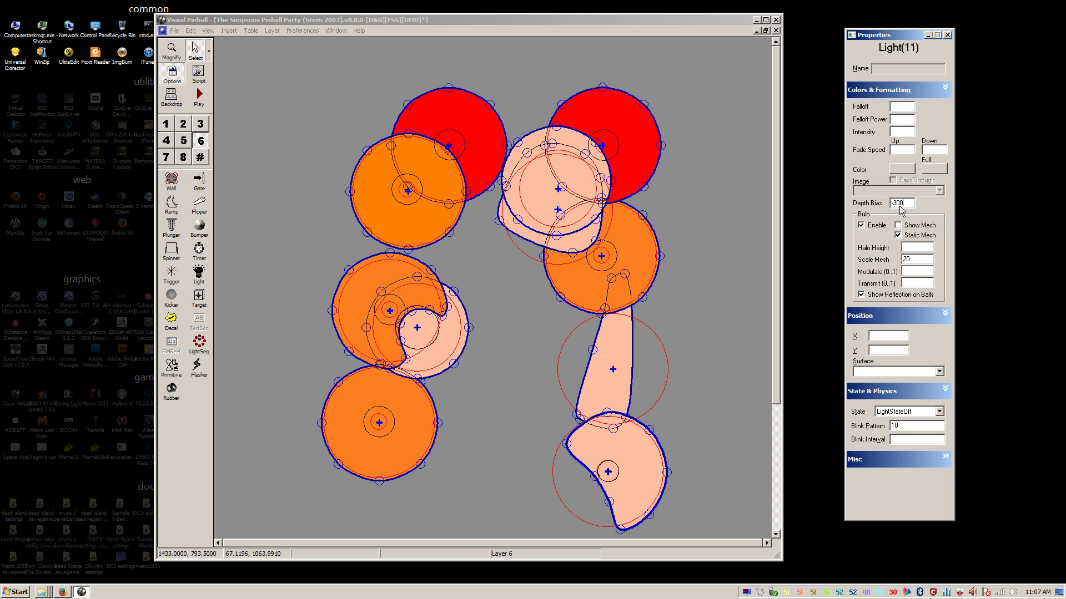
Step: Clear the light selection and test-play the table by starting a game and launching a ball, returning to the editor at the end
key("Tab")
left_click(744, 217)
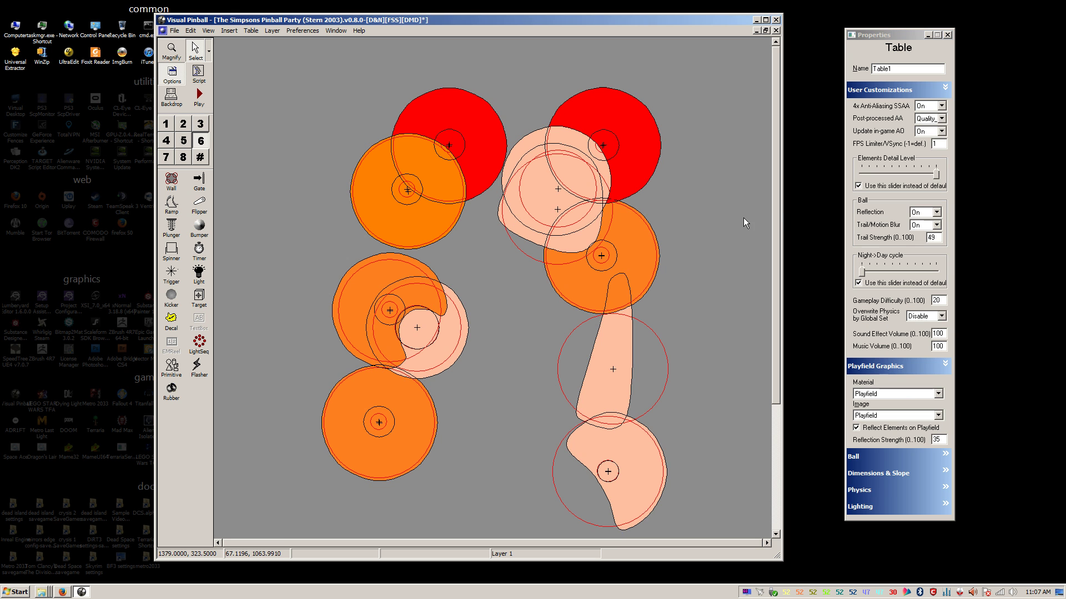
left_click(208, 105)
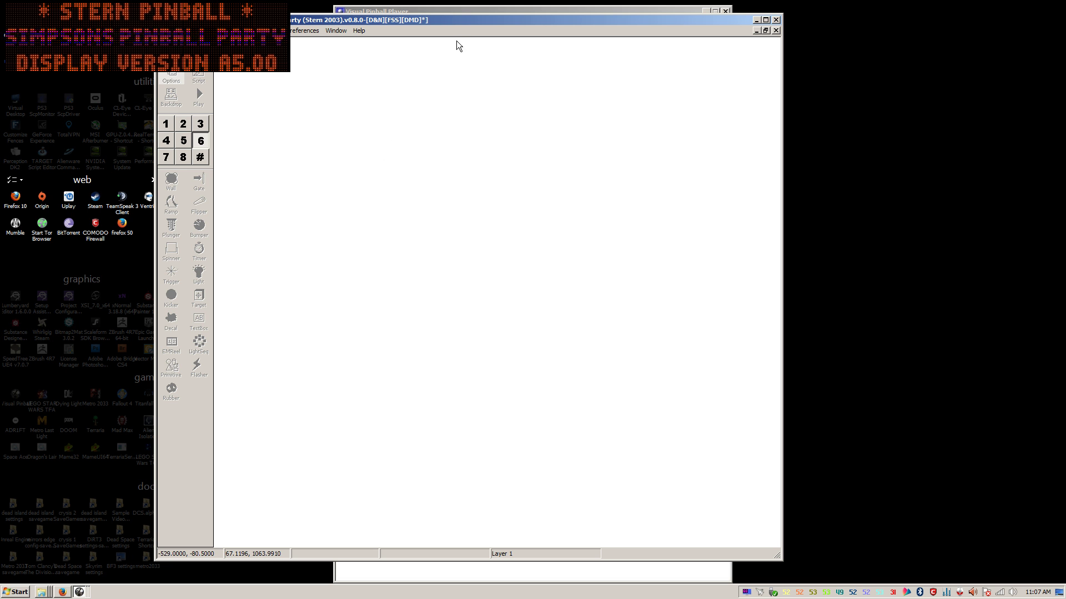
left_click(460, 10)
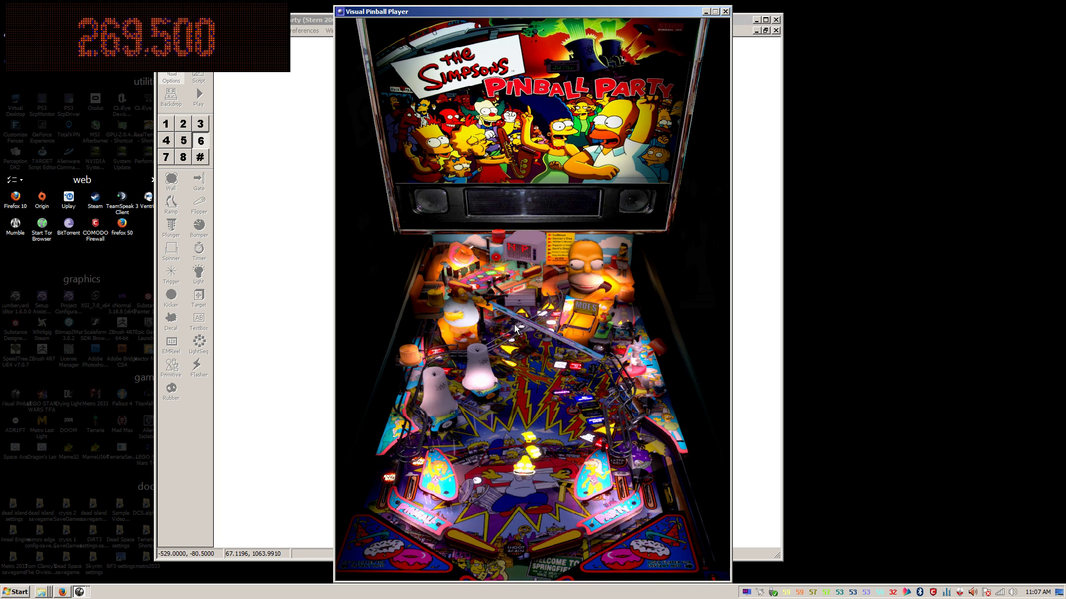
key("1")
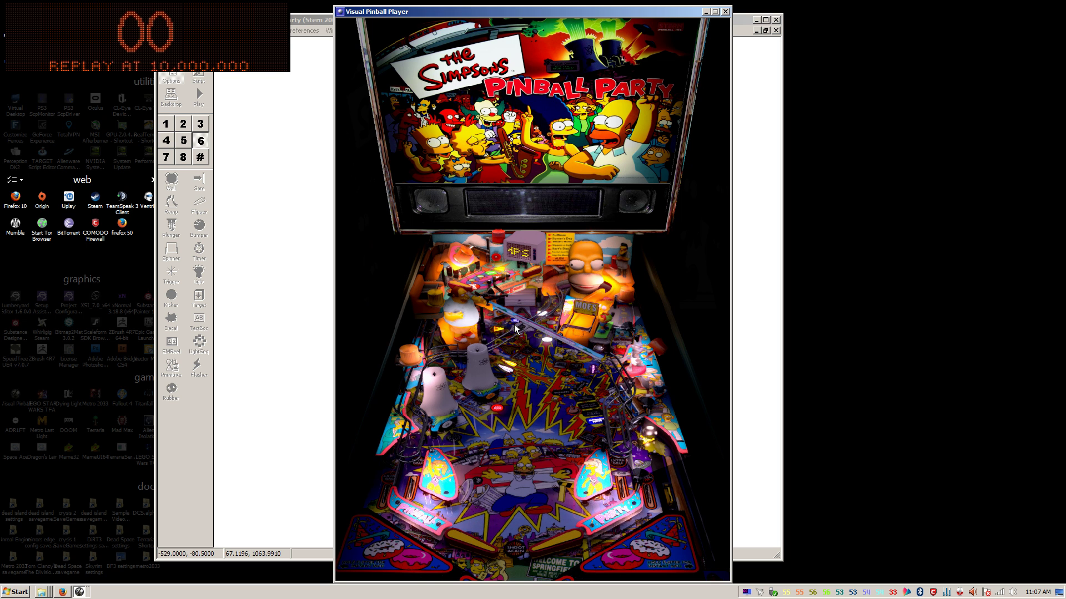
key("Return")
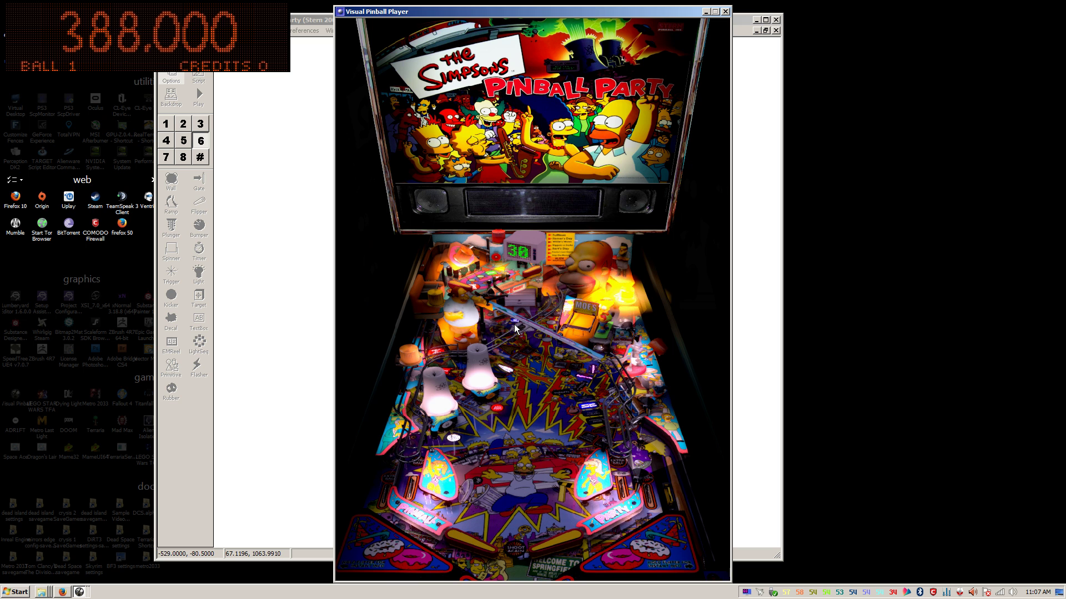
key("Escape")
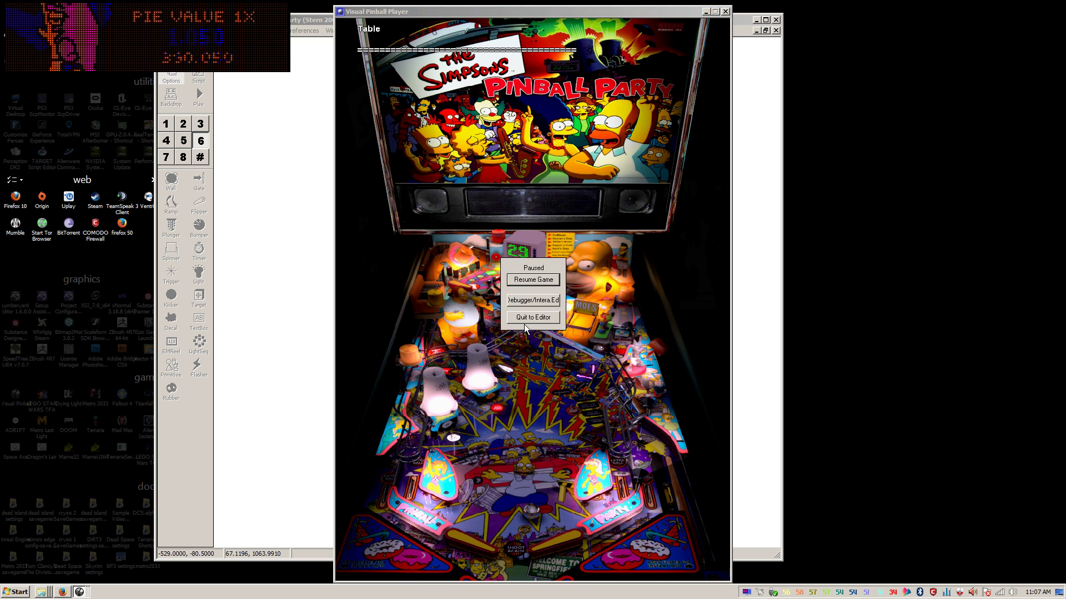
left_click(533, 318)
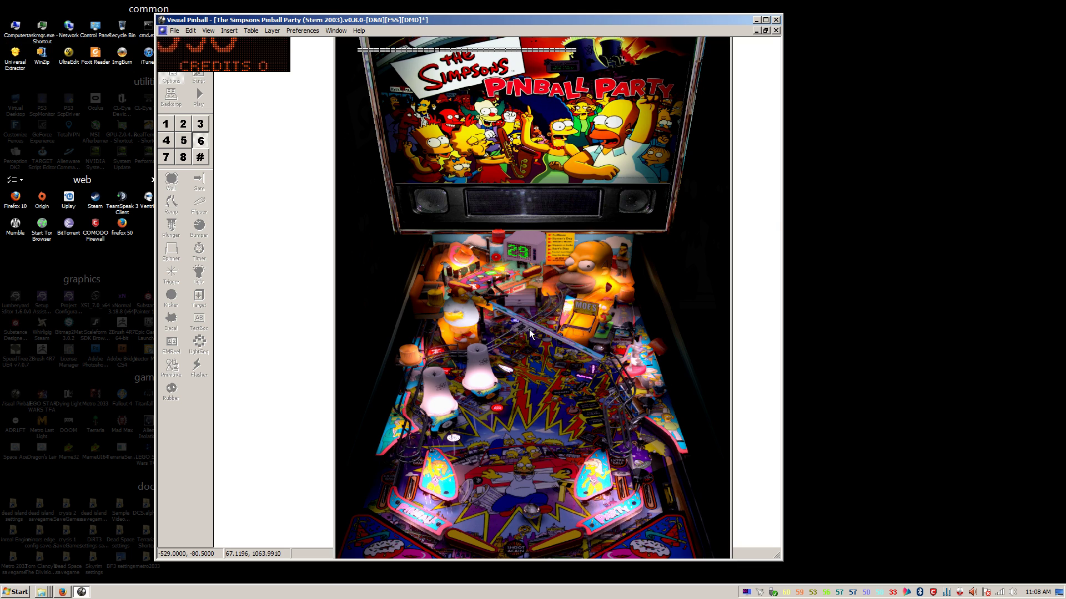
Step: Select all eleven lights on layer 6 together
left_click(430, 222)
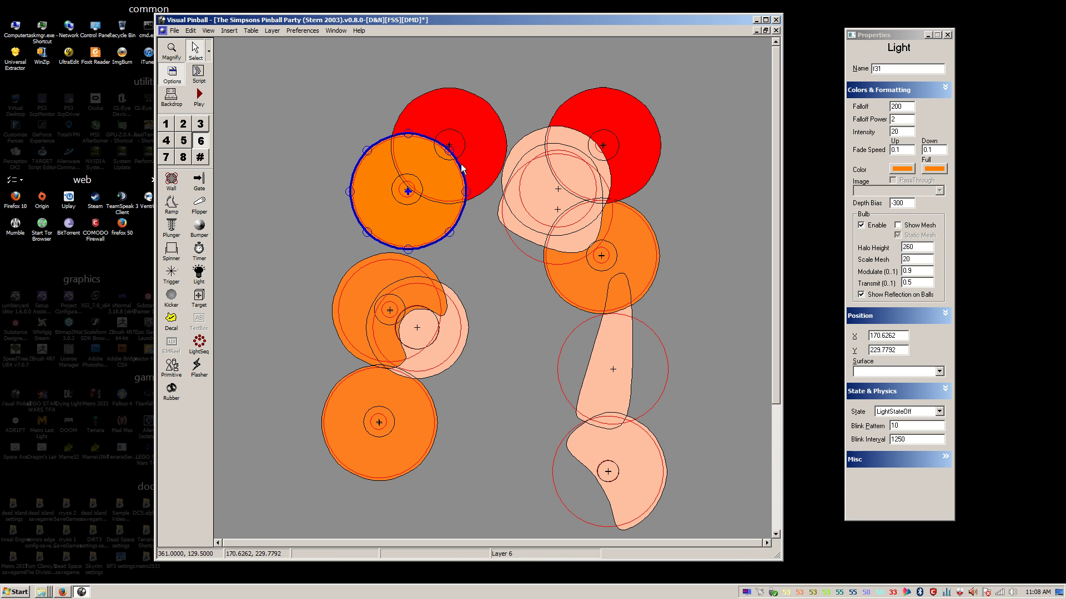
left_click(477, 131, "ctrl")
left_click(602, 118, "ctrl")
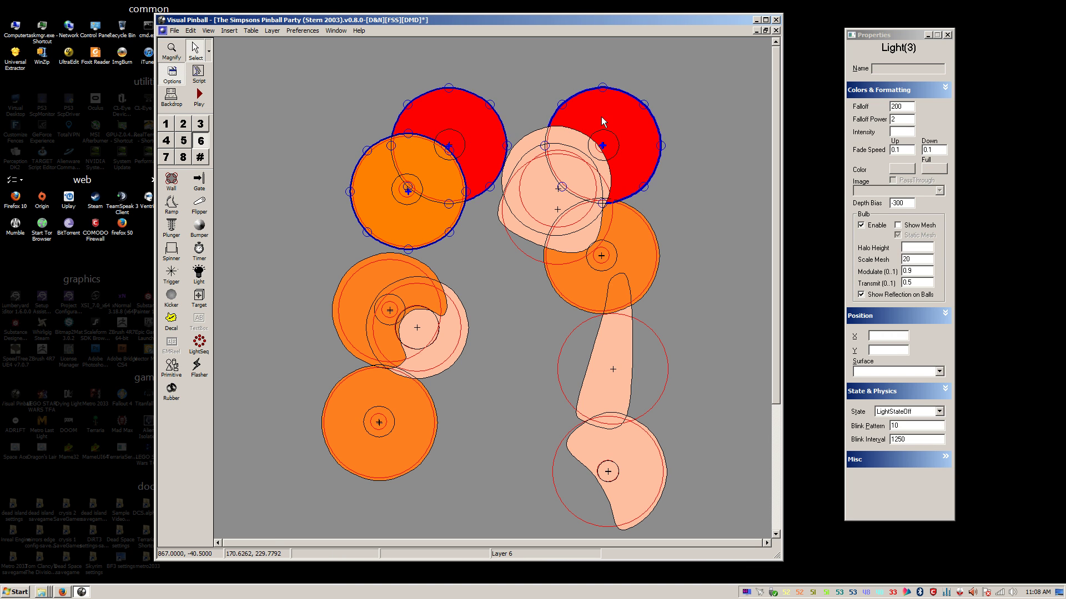
left_click(527, 150, "ctrl")
left_click(518, 229, "ctrl")
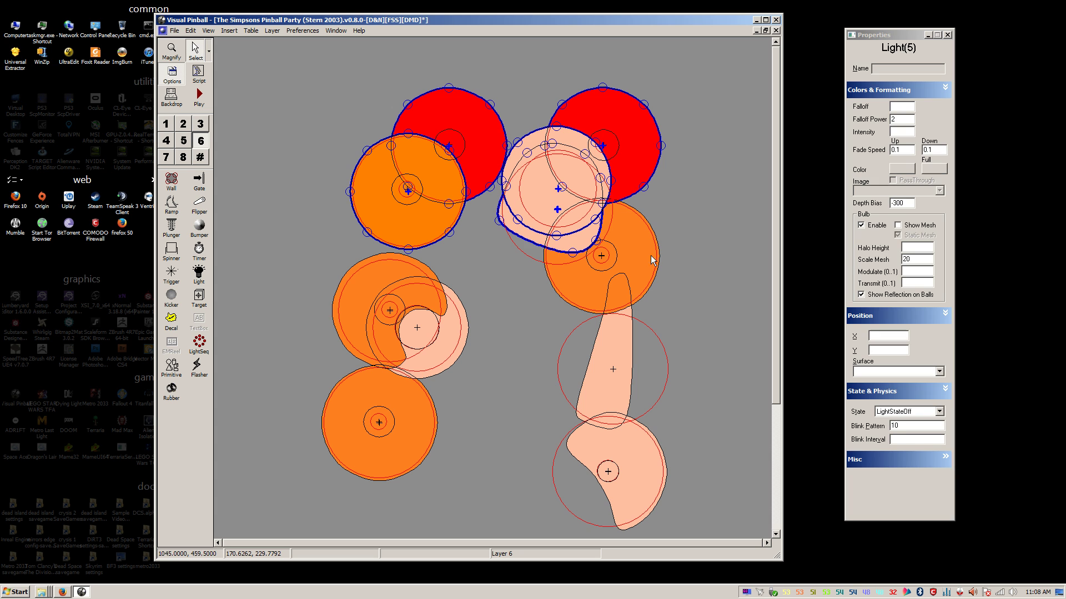
left_click(653, 259, "ctrl")
left_click(627, 336, "ctrl")
left_click(640, 472, "ctrl")
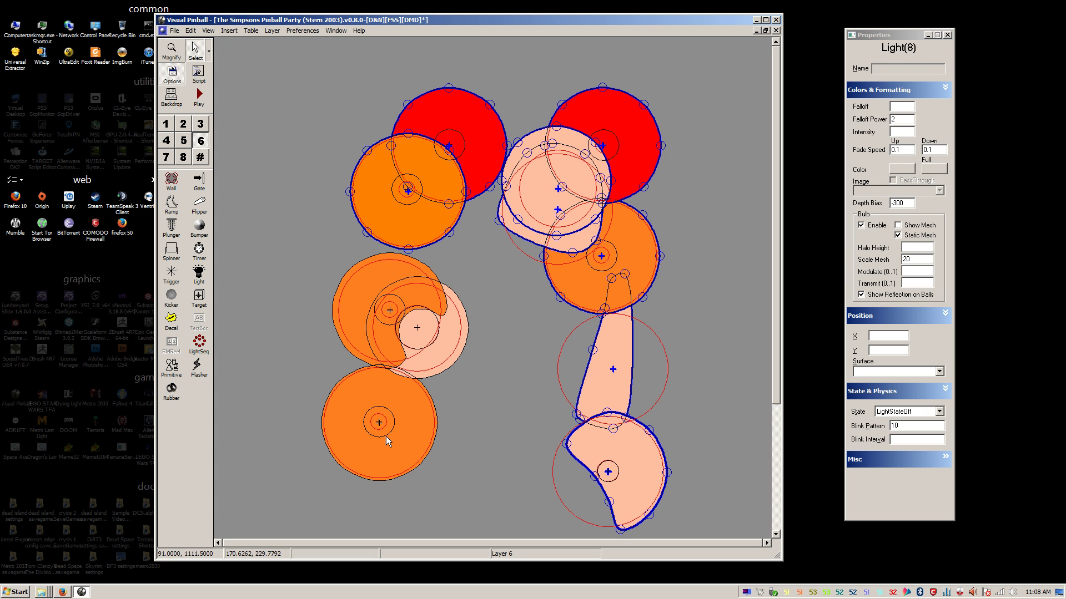
left_click(395, 419, "ctrl")
left_click(392, 295, "ctrl")
left_click(461, 333, "ctrl")
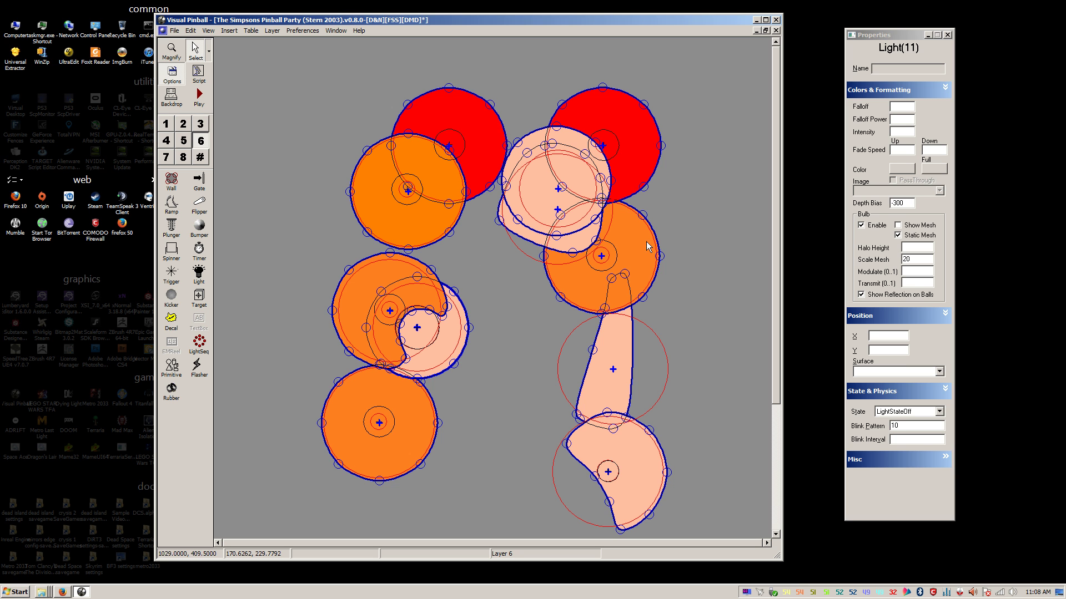
right_click(539, 136)
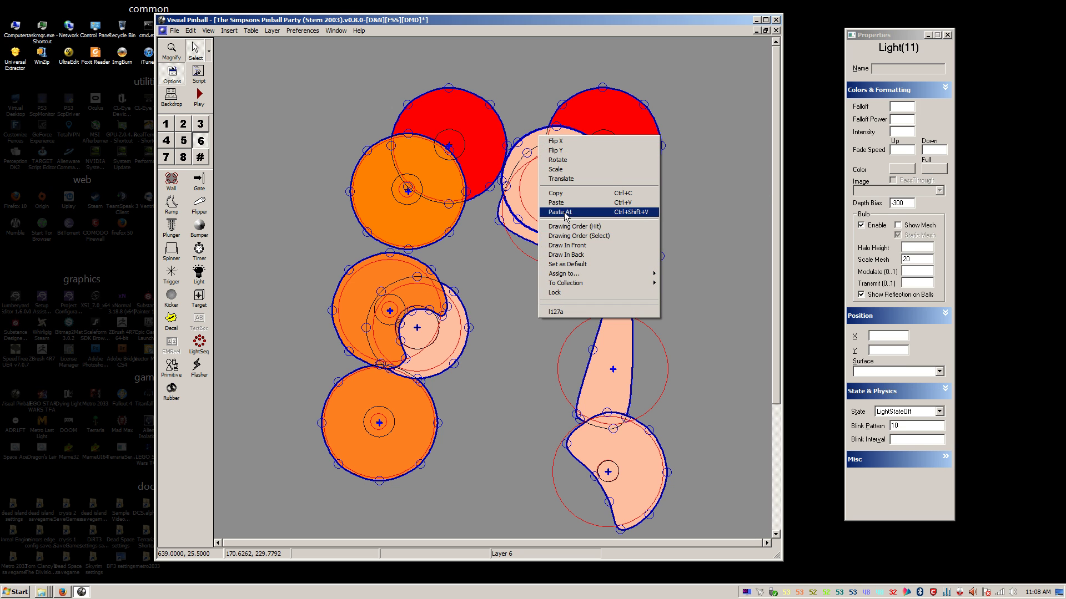
left_click(566, 170)
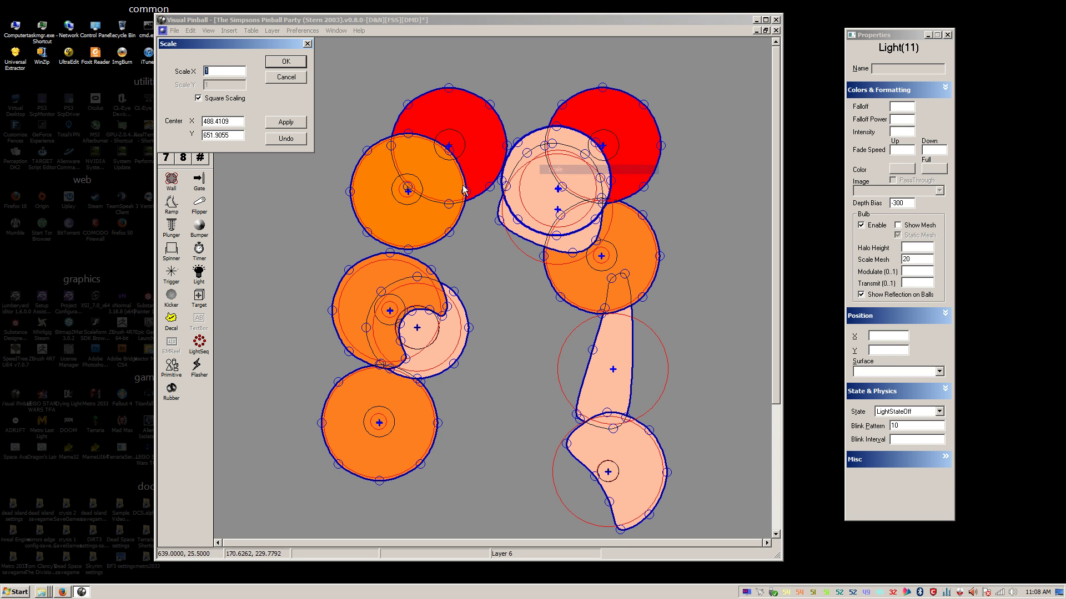
double_click(232, 75)
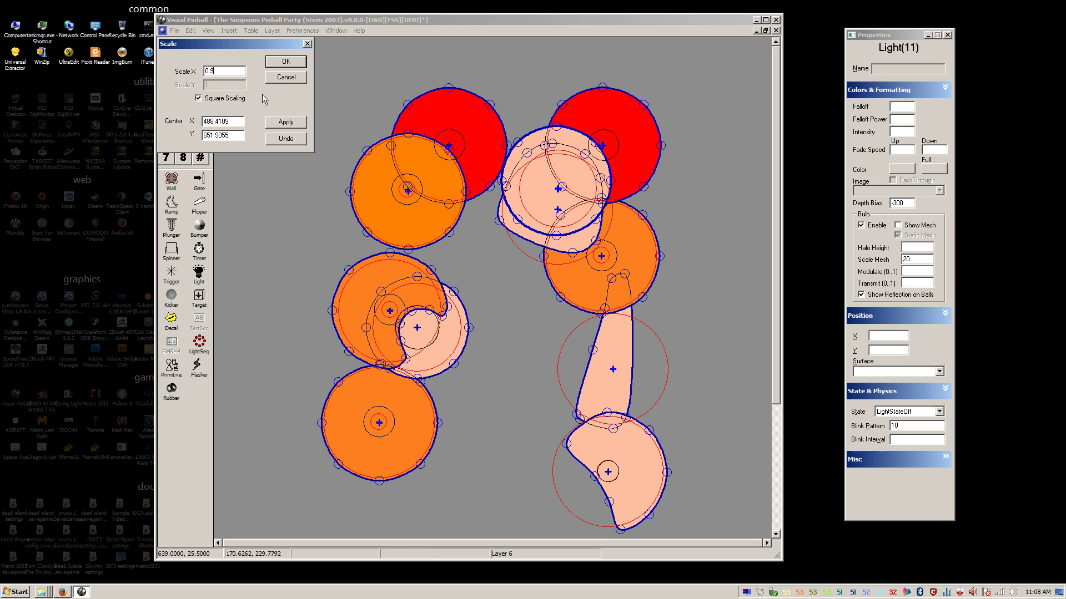
left_click(276, 78)
Step: Try a falloff of 250 on all eleven selected lights and settle on a falloff of 300
left_click(894, 108)
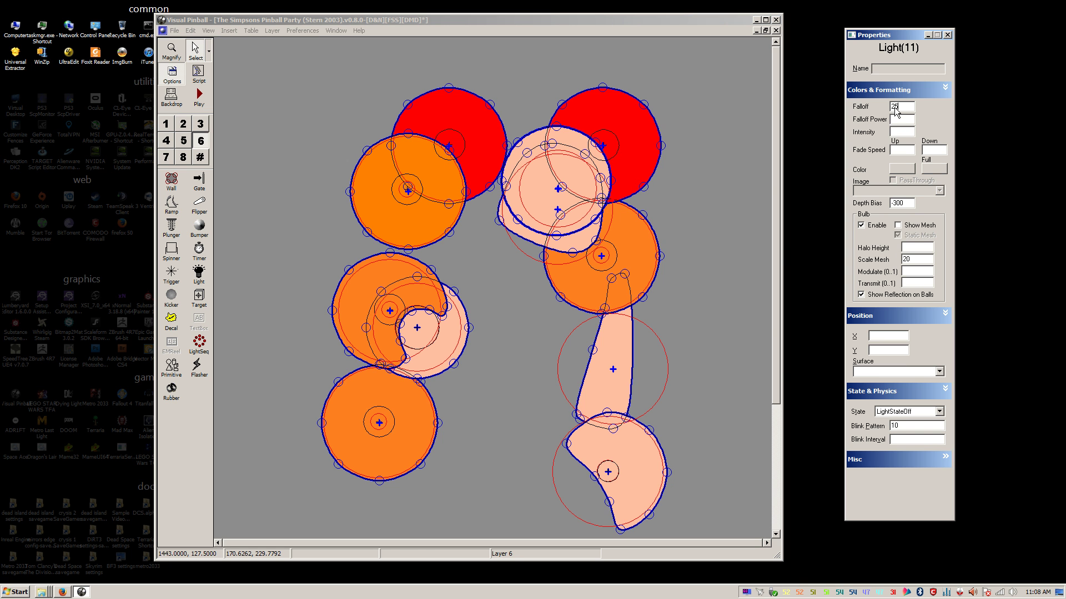
key("Tab")
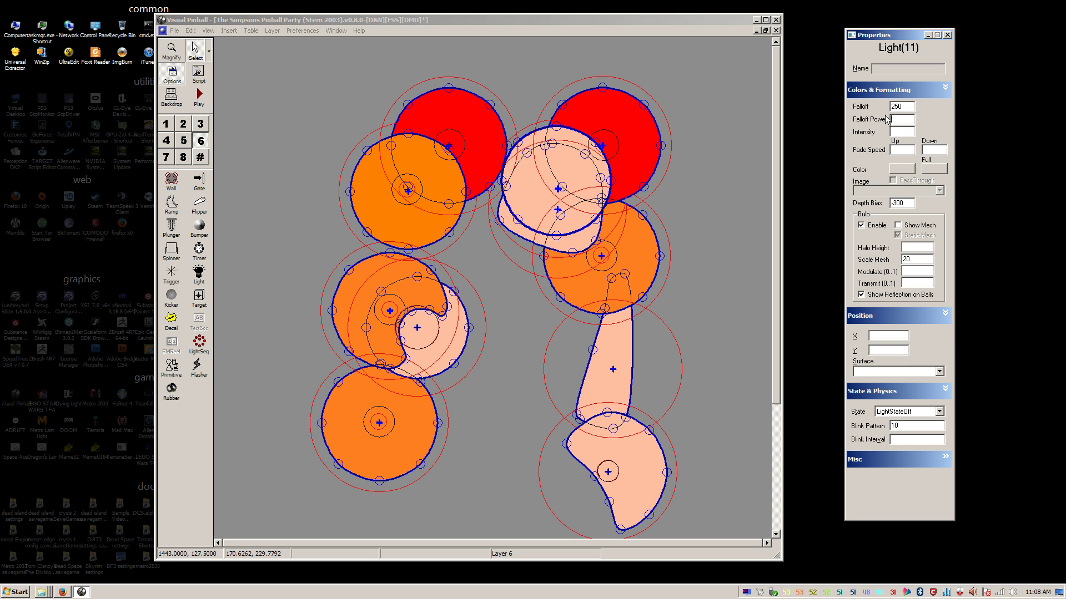
left_click_drag(911, 106, 862, 116)
type("300")
key("Tab")
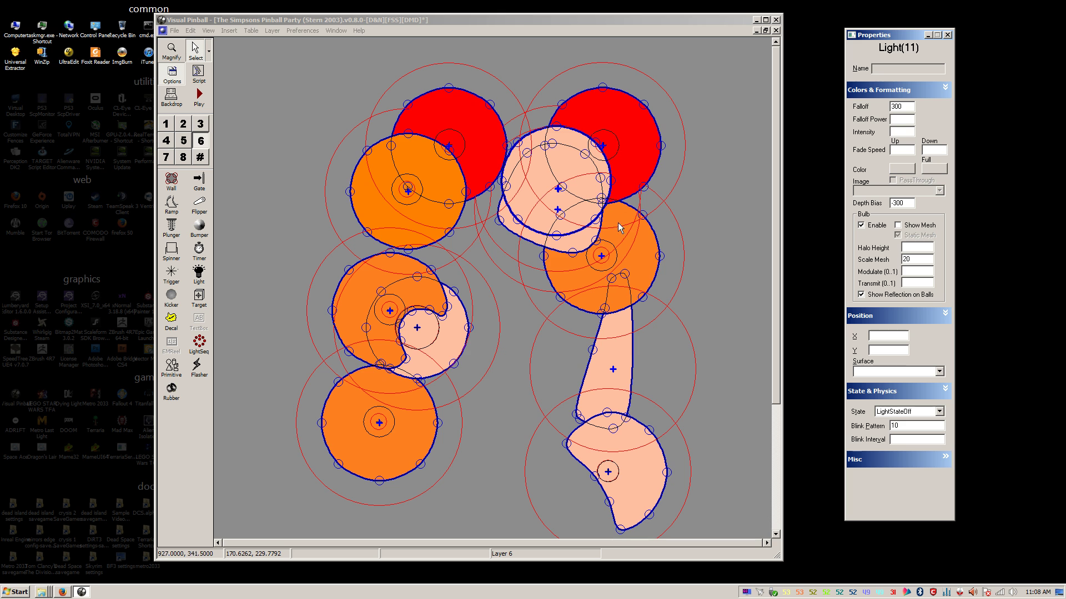
right_click(537, 166)
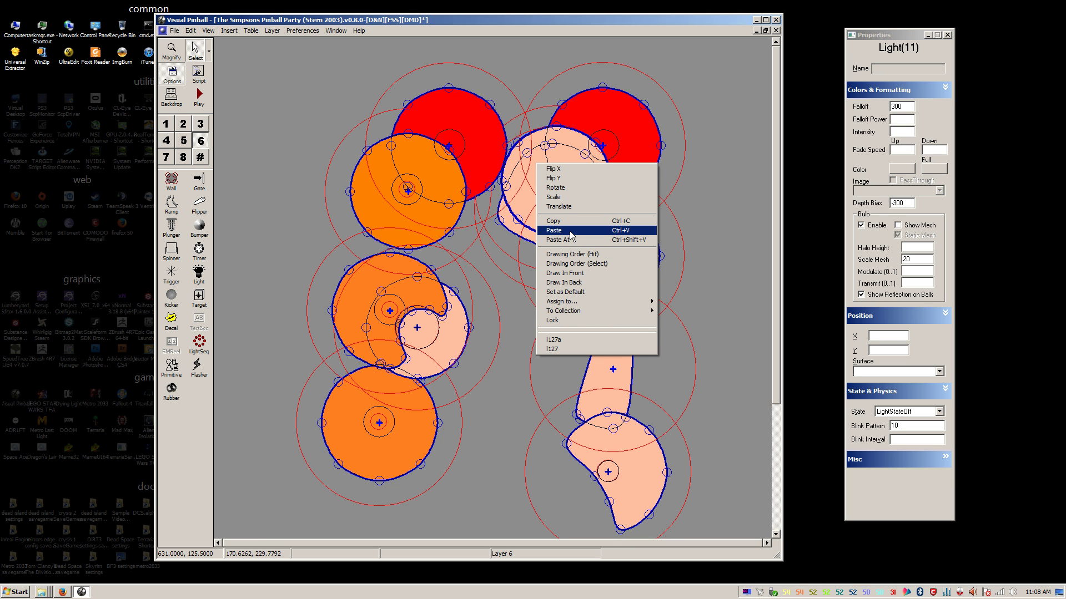
left_click(555, 197)
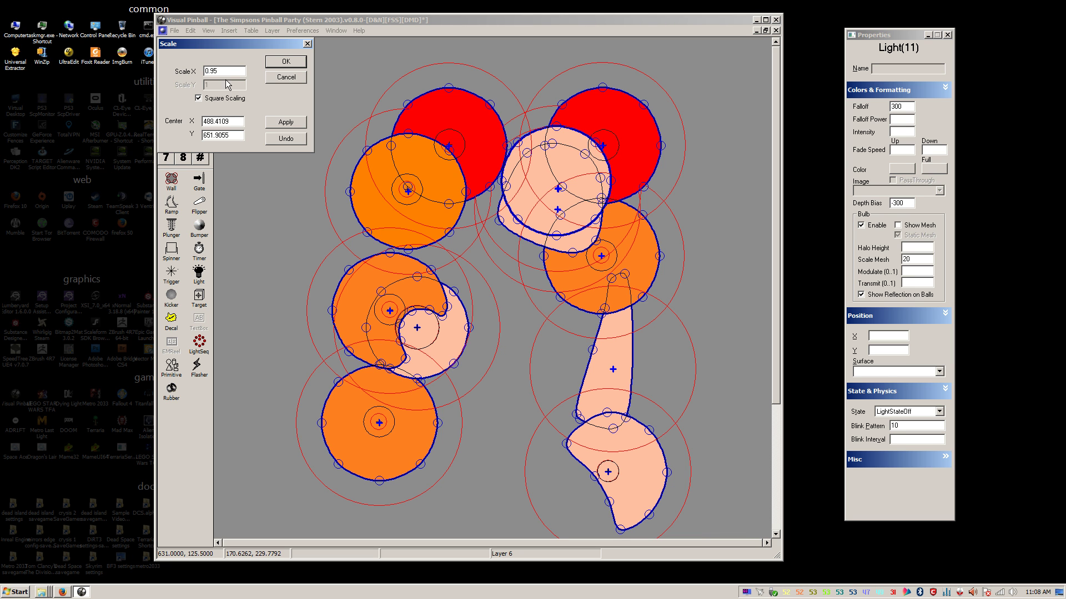
left_click_drag(228, 72, 177, 75)
left_click(286, 123)
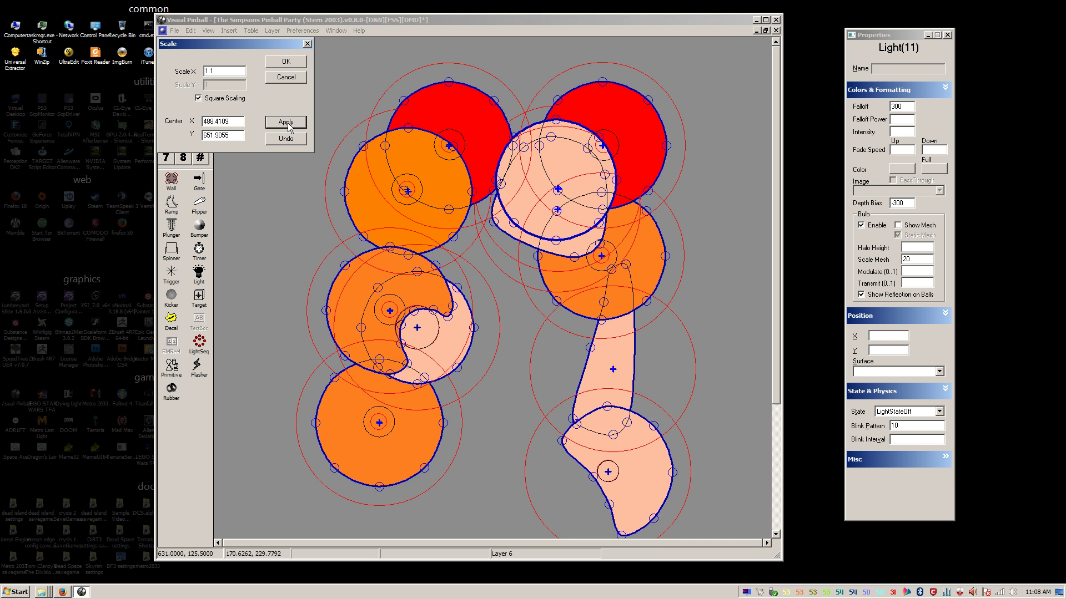
left_click(287, 123)
left_click(287, 124)
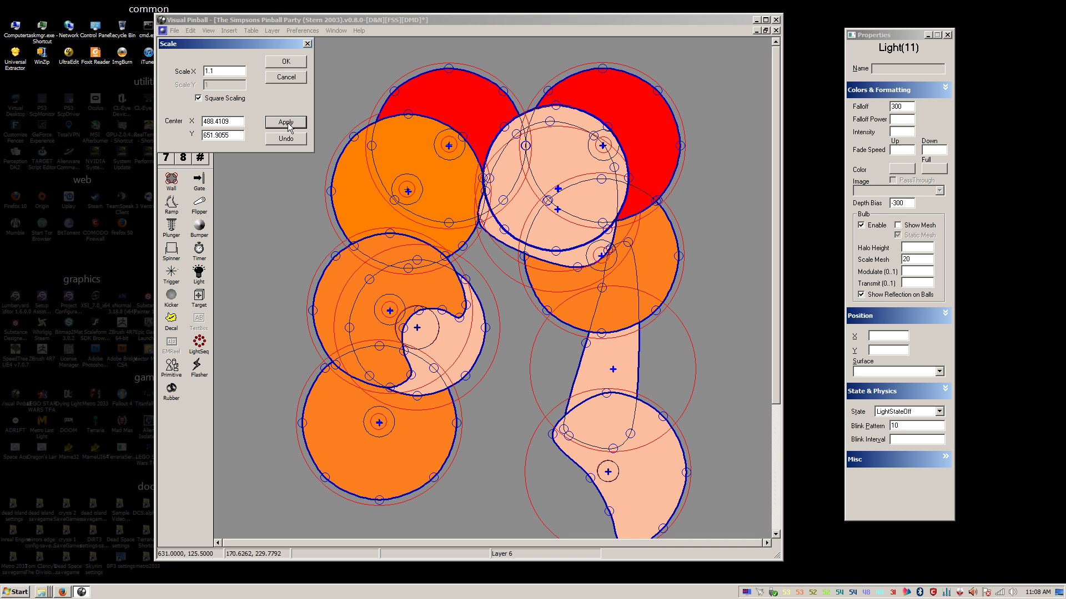
left_click(289, 127)
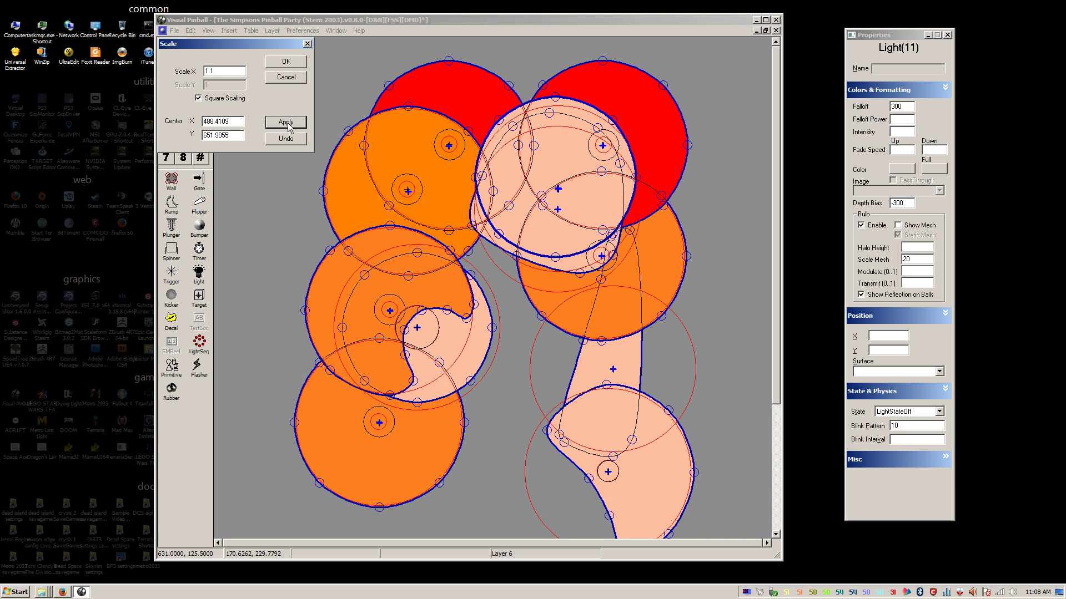
left_click(287, 77)
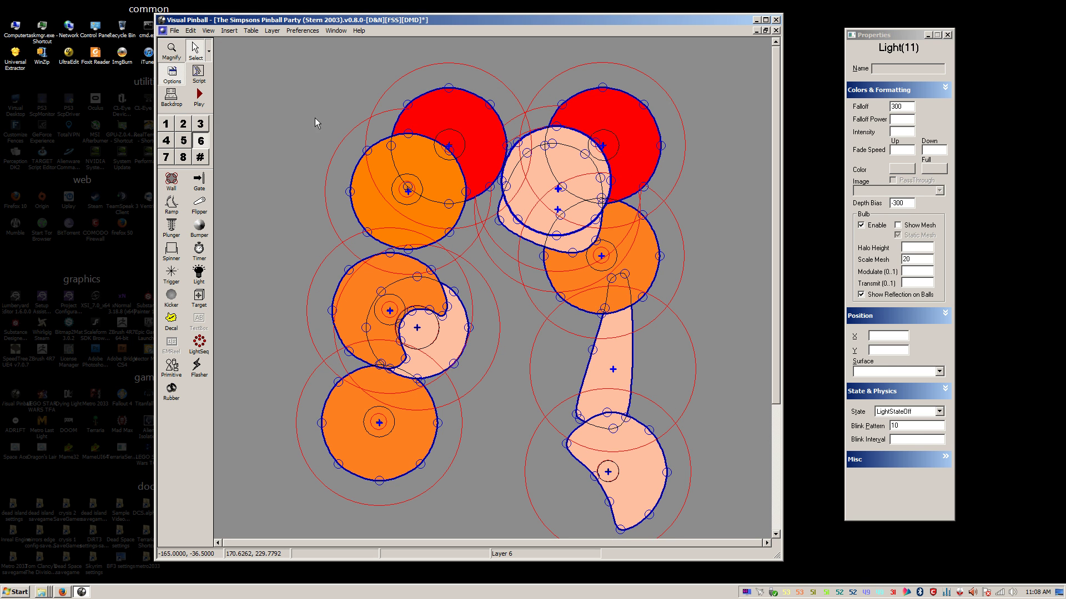
Step: Scale all eleven selected lights by 1.1 four times with square scaling on
right_click(378, 177)
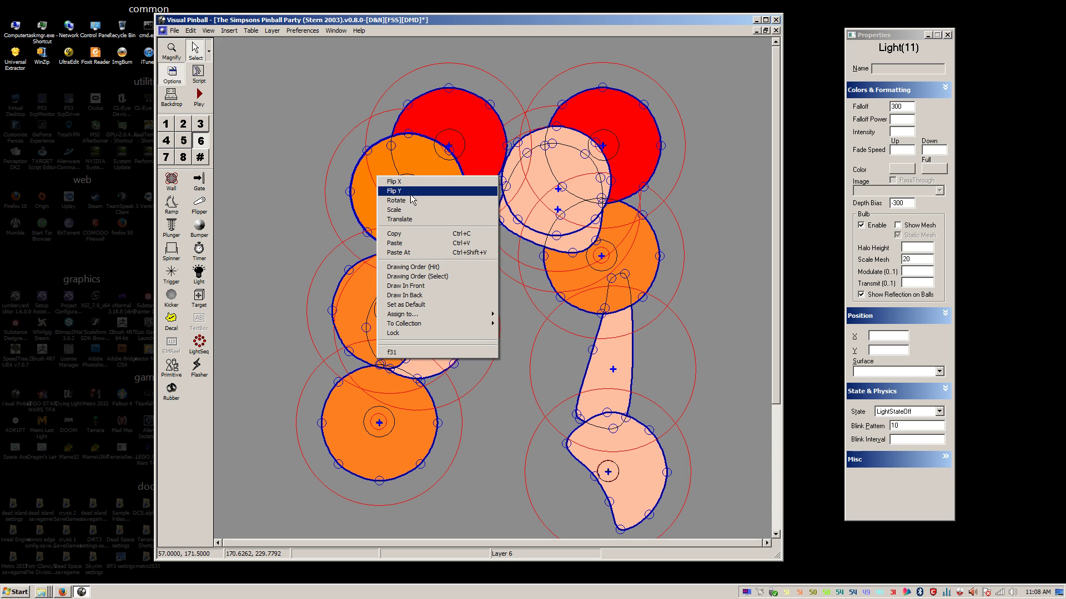
left_click(395, 209)
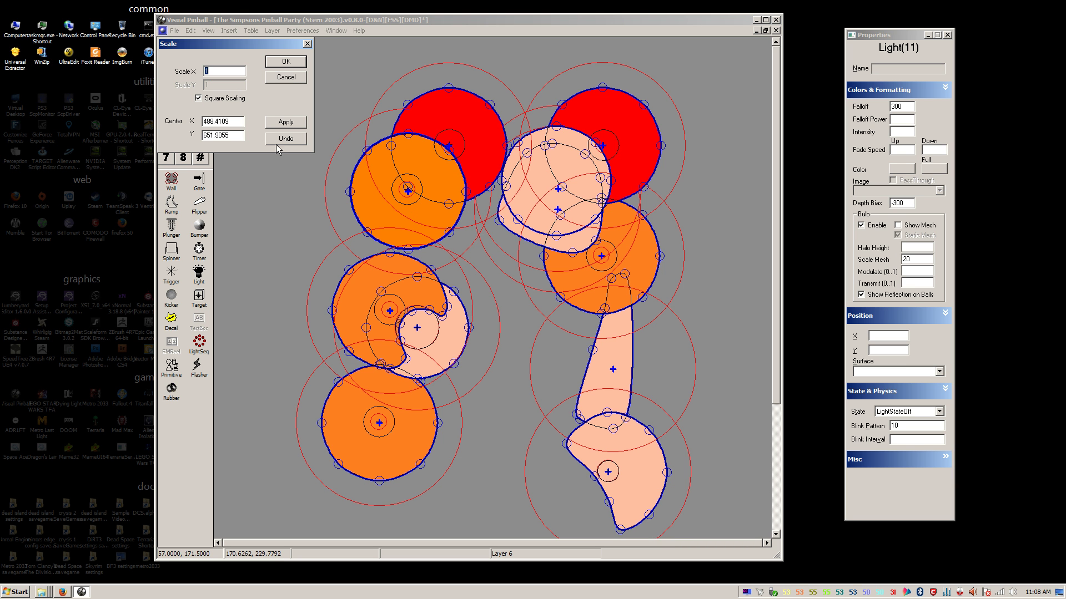
left_click(232, 72)
type(".1")
left_click(283, 124)
left_click(281, 125)
left_click(281, 126)
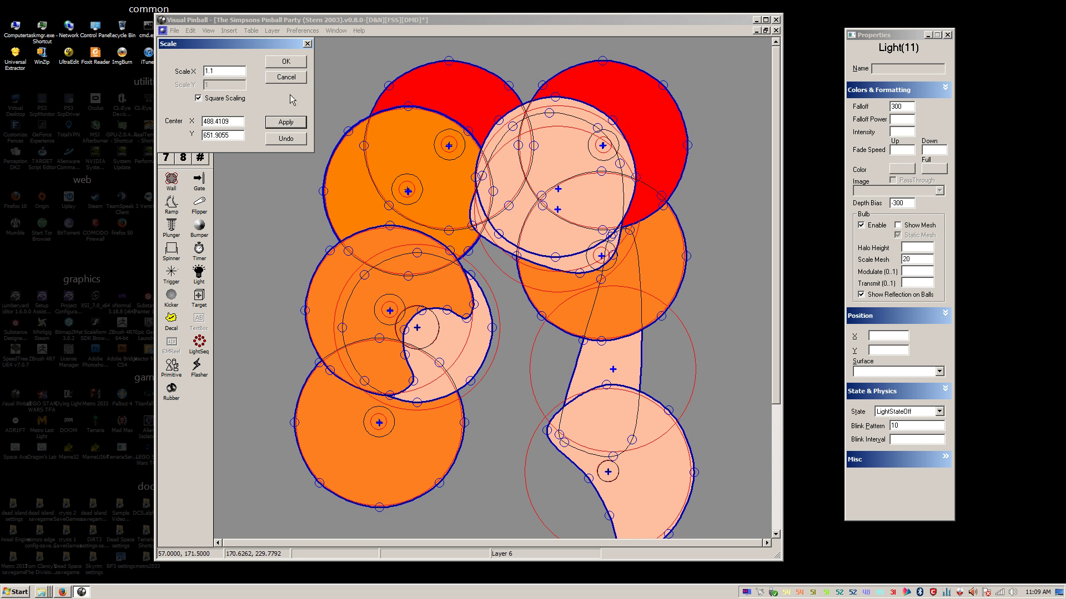
left_click(289, 62)
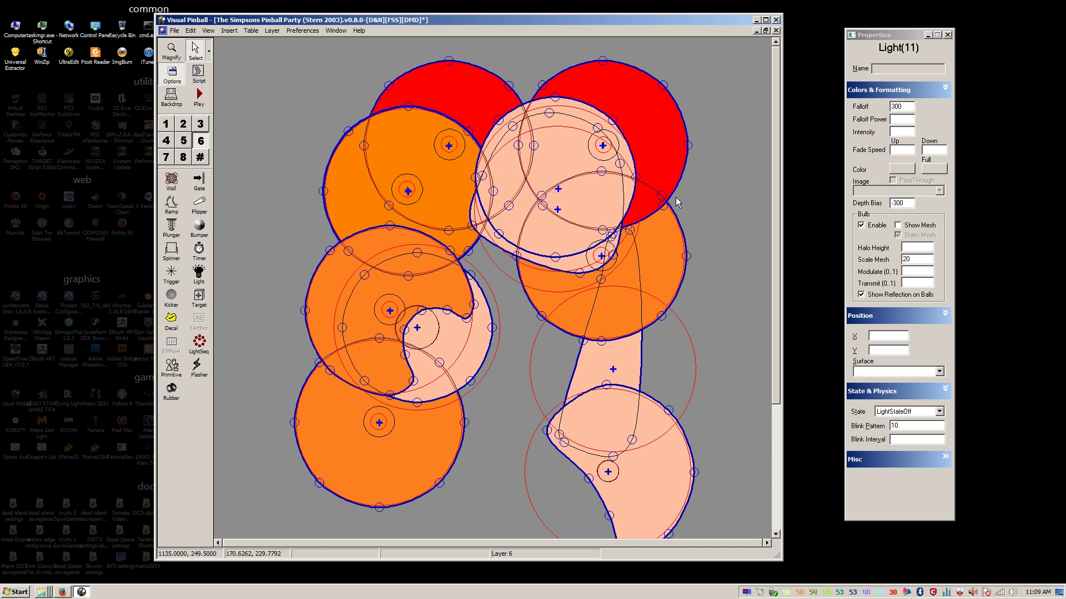
Step: Examine the falloff power, intensity and other properties of the two red lights and the orange light f31, and clear the selection
left_click(712, 192)
left_click(667, 143)
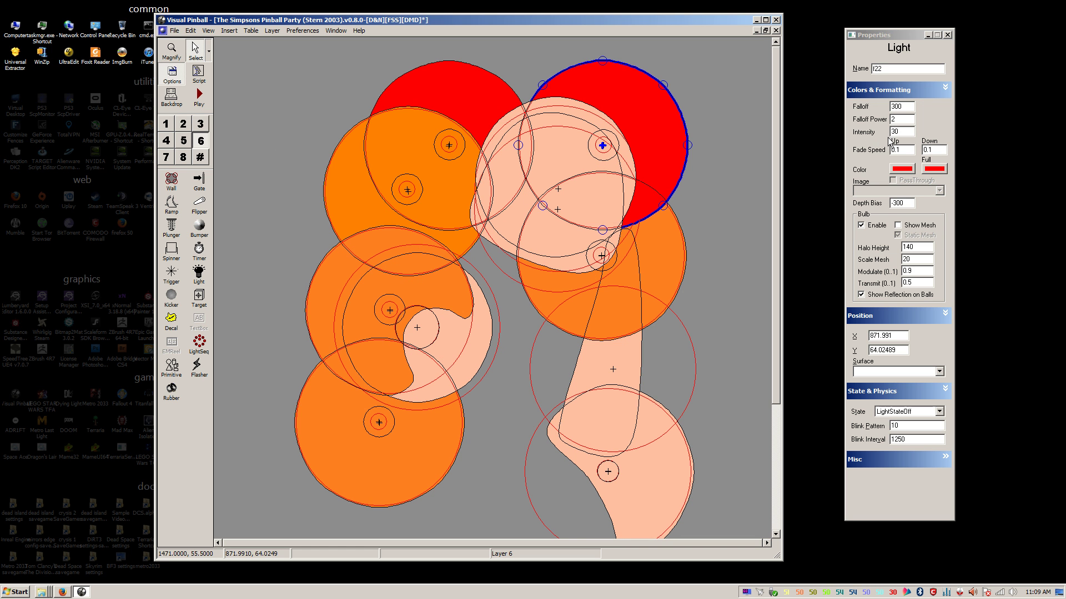
left_click(897, 121)
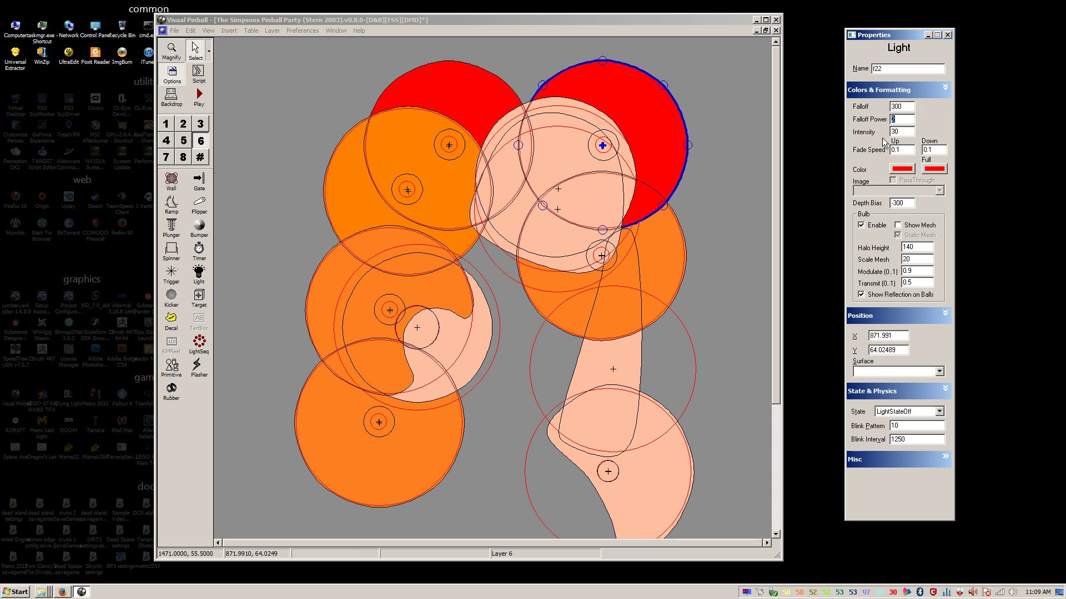
left_click(902, 133)
left_click(723, 139)
left_click(491, 95)
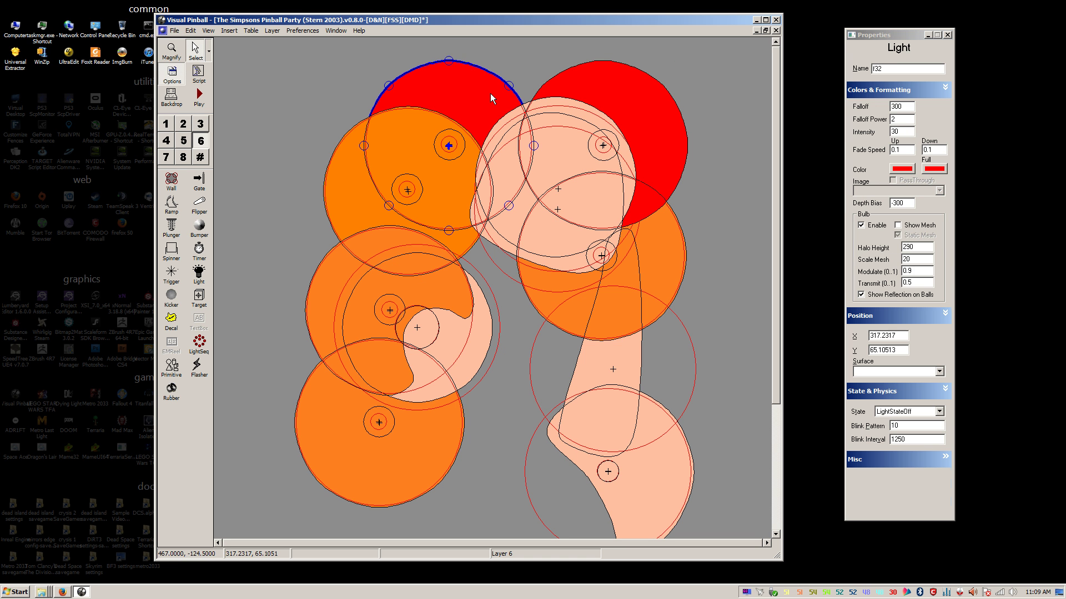
left_click(454, 175)
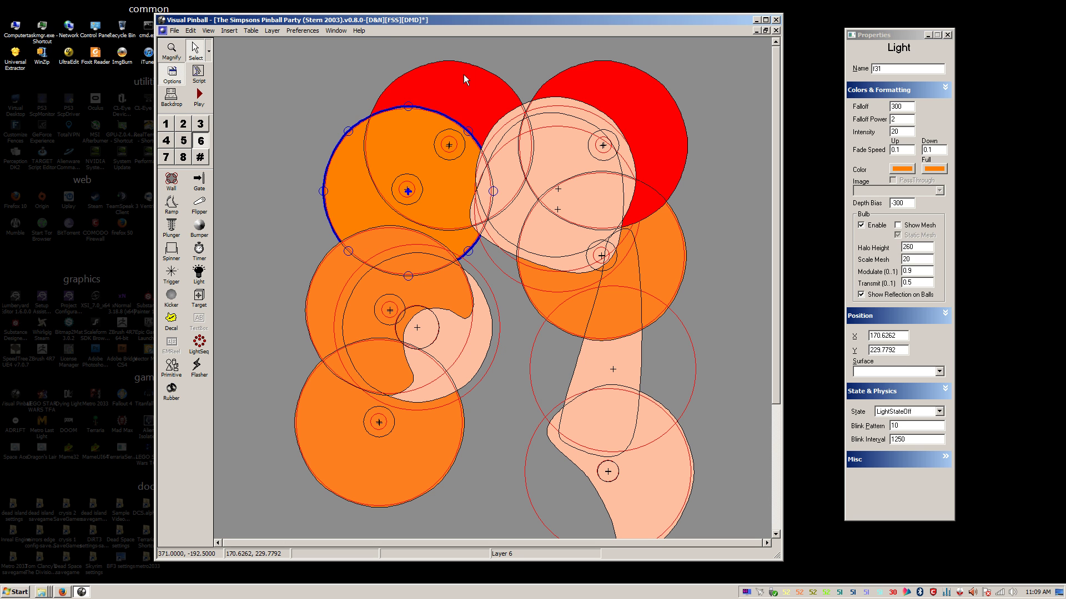
left_click(385, 55)
Step: Lighten the full color of the two red lights to RGB 255, 138, 138
left_click(426, 88)
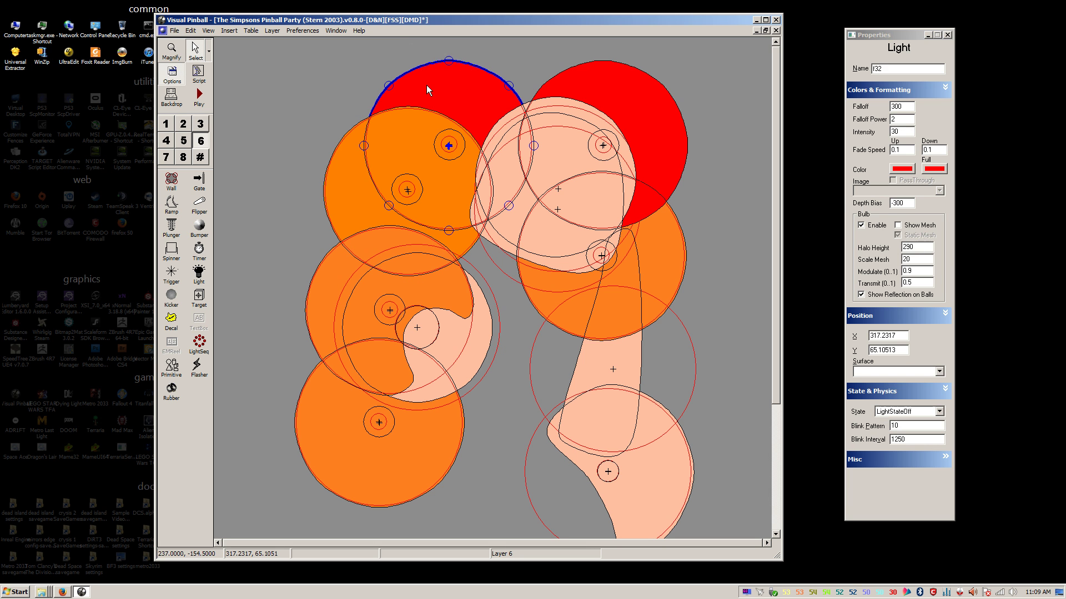
left_click(580, 95, "ctrl")
left_click(938, 171)
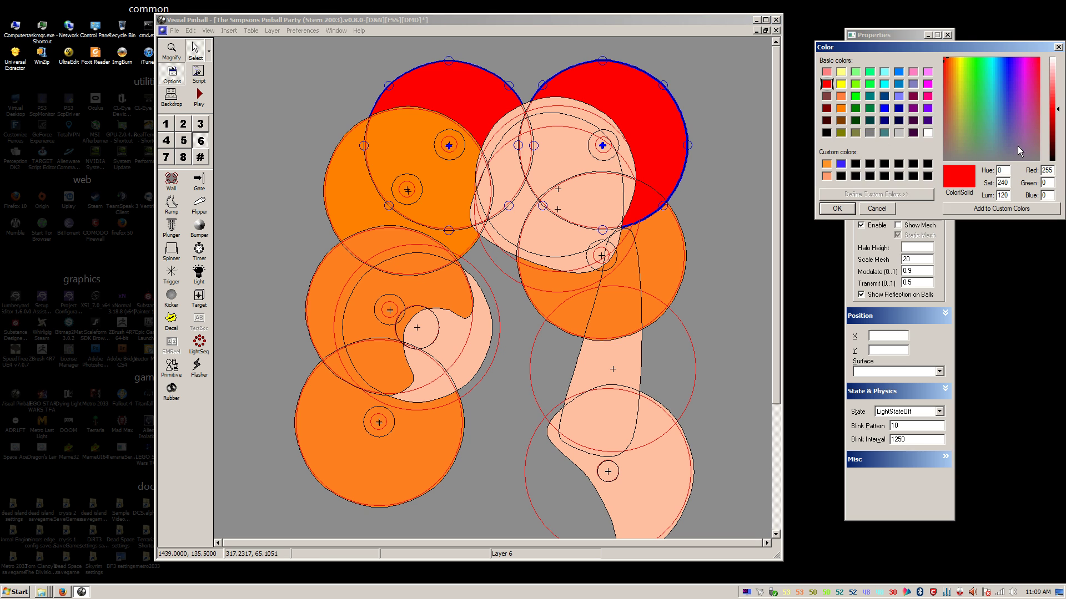
left_click_drag(1057, 100, 1058, 87)
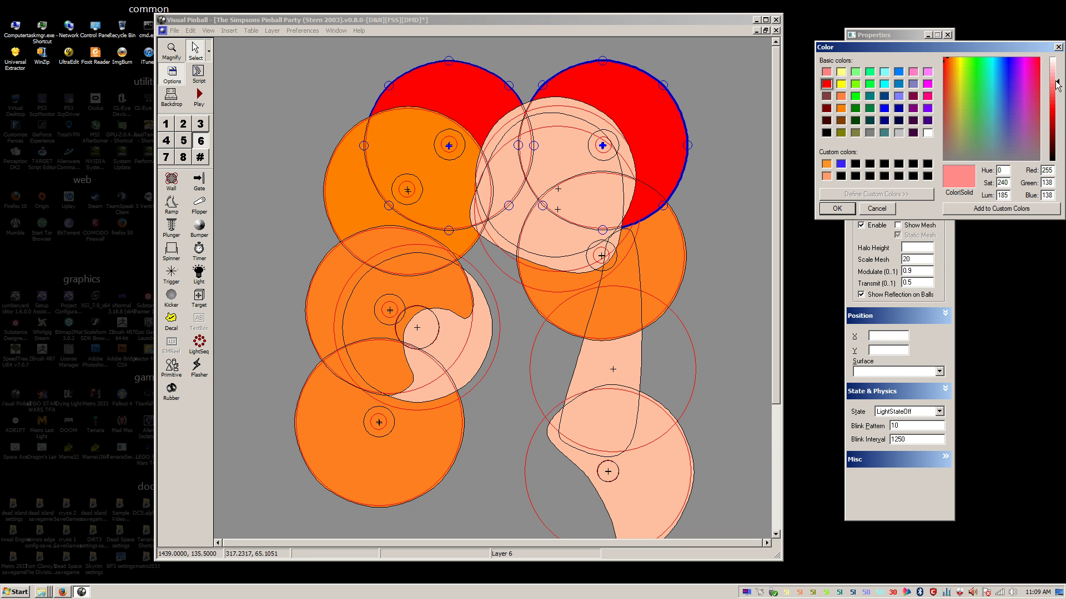
left_click(837, 210)
left_click(671, 261)
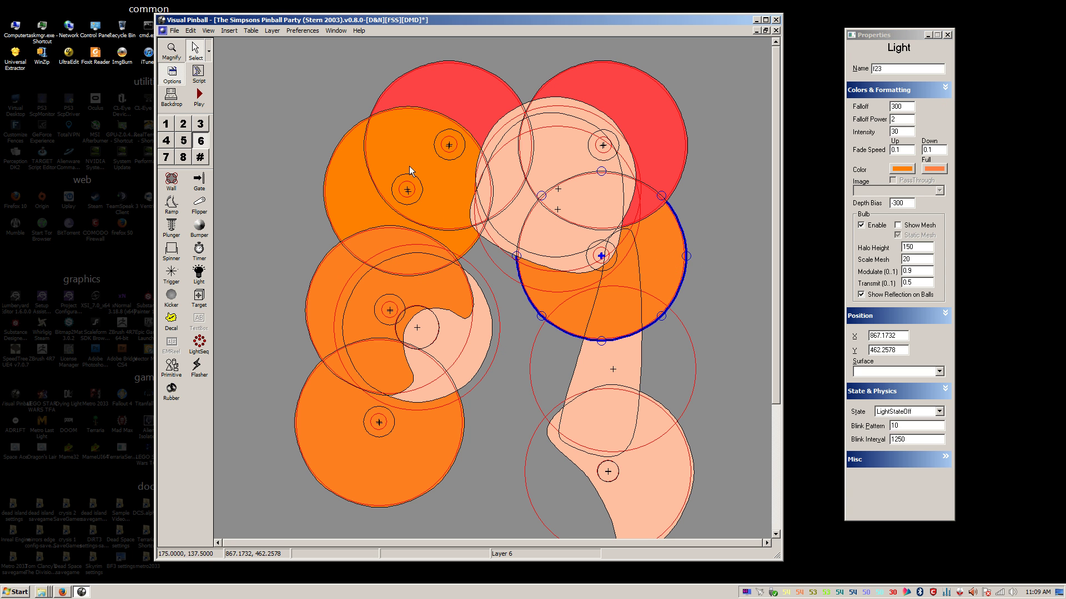
left_click(356, 210, "shift")
left_click(352, 271, "shift")
left_click(332, 414, "shift")
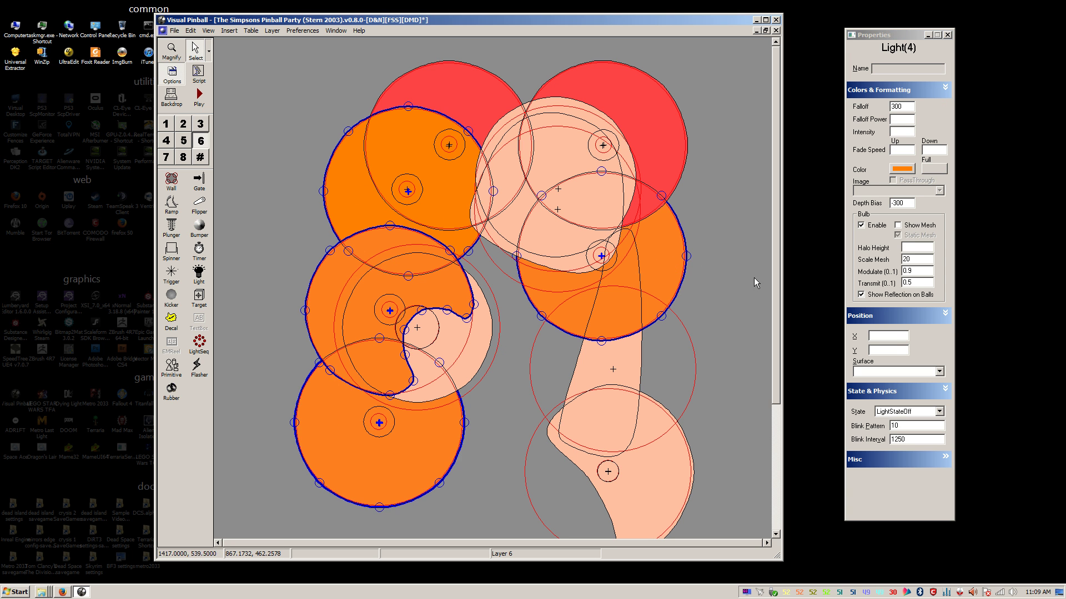
left_click(655, 238)
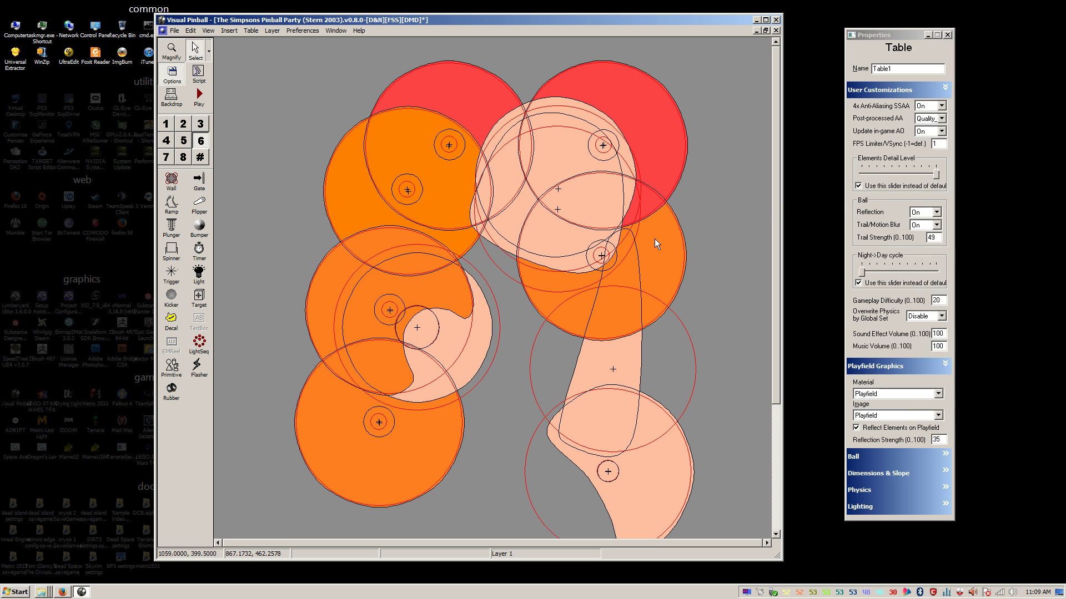
left_click(655, 239)
left_click(315, 400)
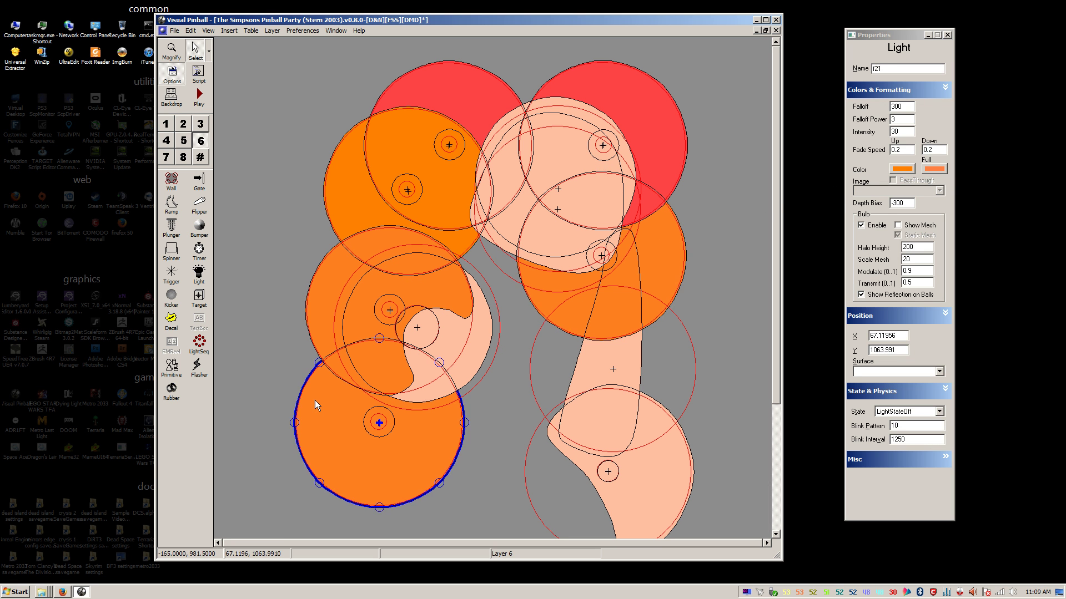
left_click(320, 300)
Step: Select the four orange lights together and lighten their full color to a paler orange by raising its luminosity
left_click(351, 200)
left_click(334, 279, "shift")
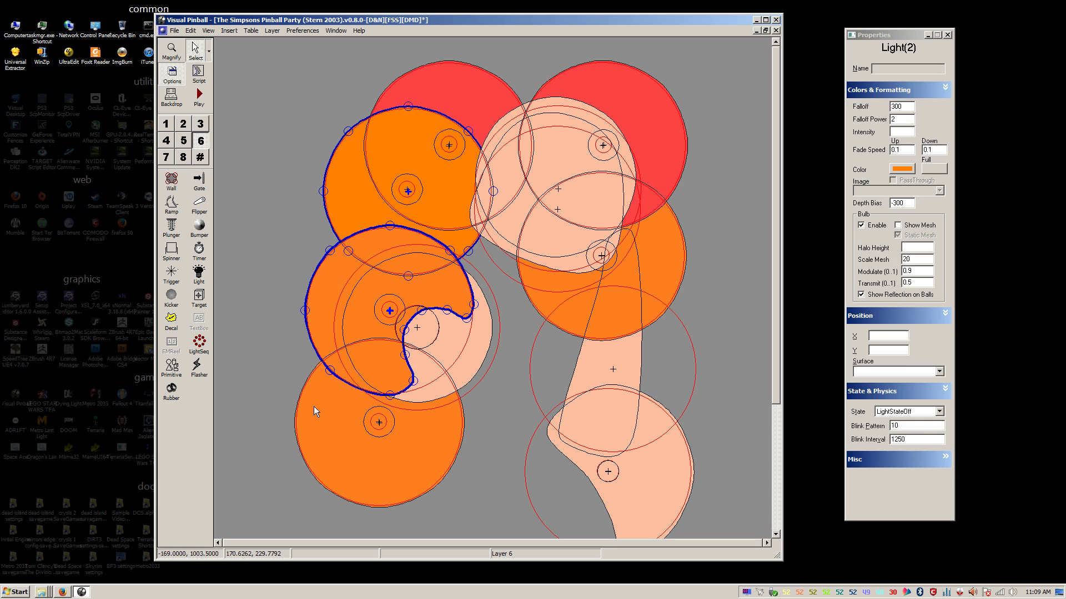
left_click(314, 407, "shift")
left_click(676, 268, "shift")
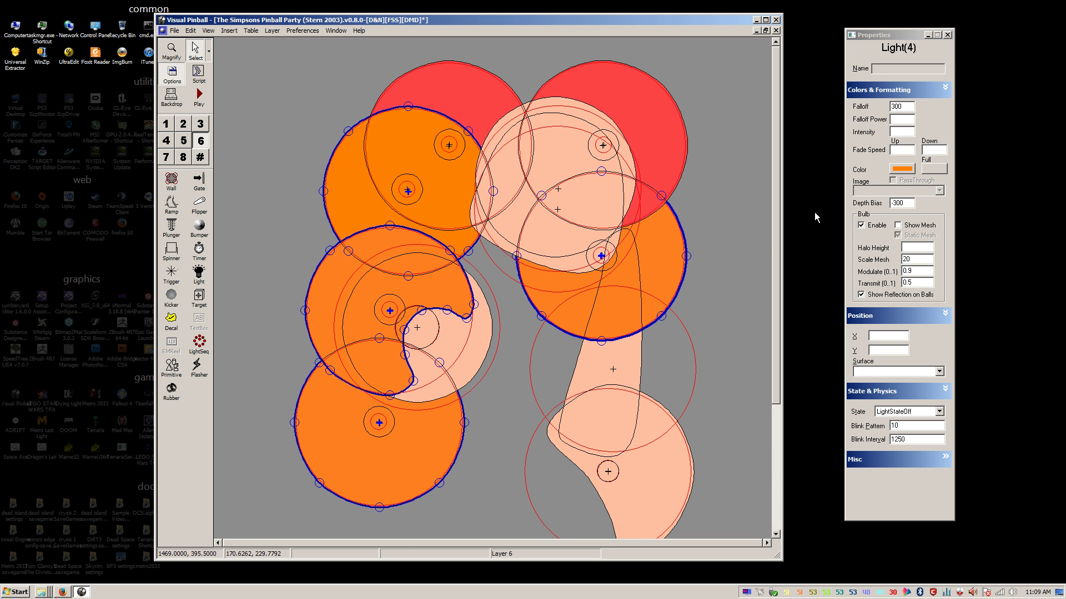
left_click(936, 170)
left_click_drag(1047, 91, 1056, 84)
left_click(843, 209)
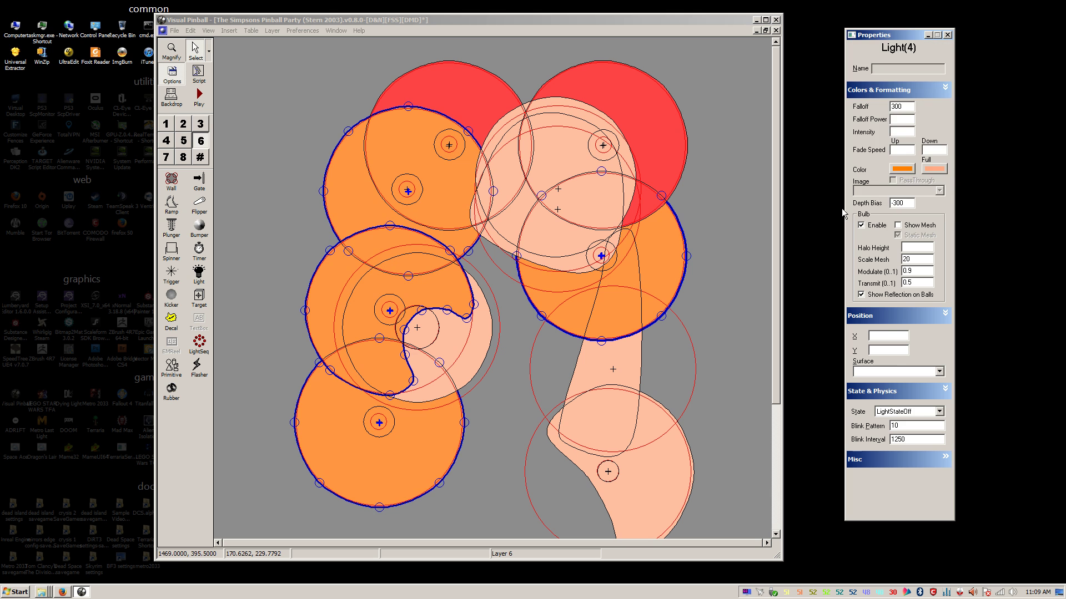
Step: Examine the color, falloff power and intensity of the peach lights one by one, and clear the selection
left_click(664, 368)
left_click(513, 214)
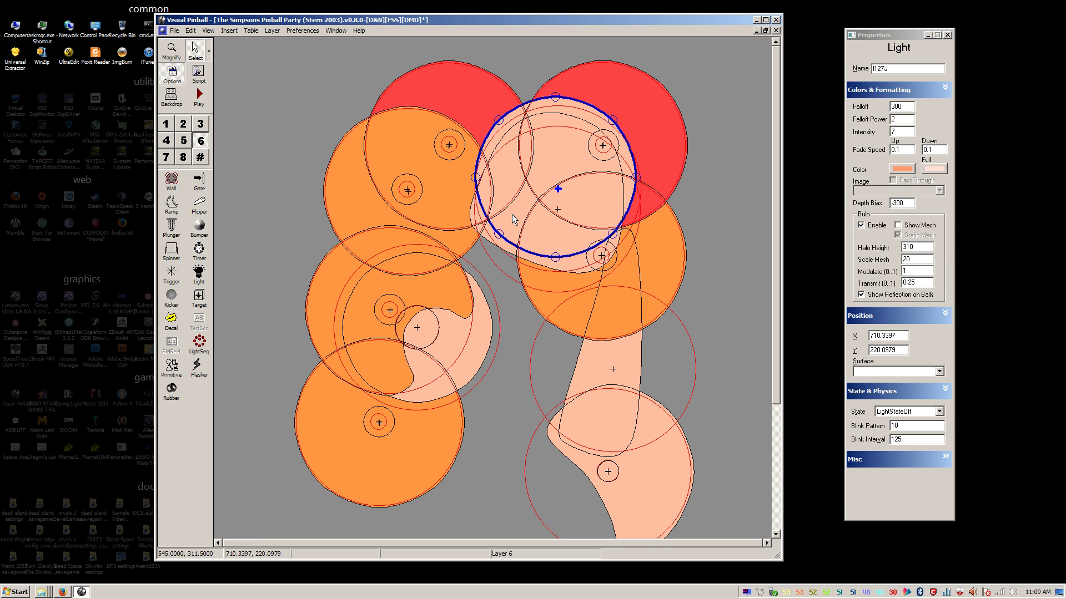
left_click(454, 364)
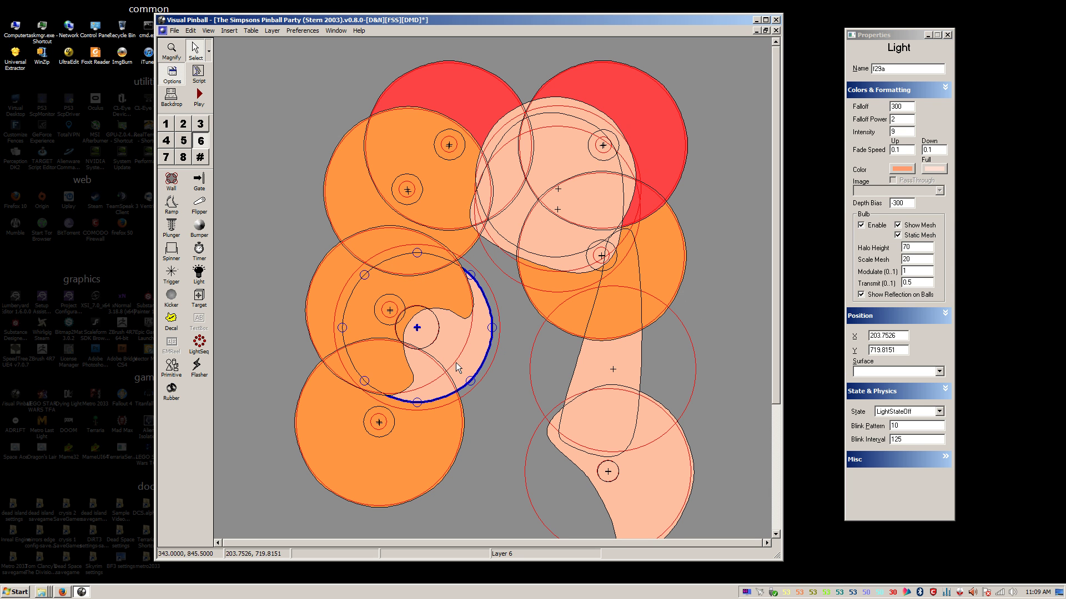
left_click(585, 464)
left_click(507, 397)
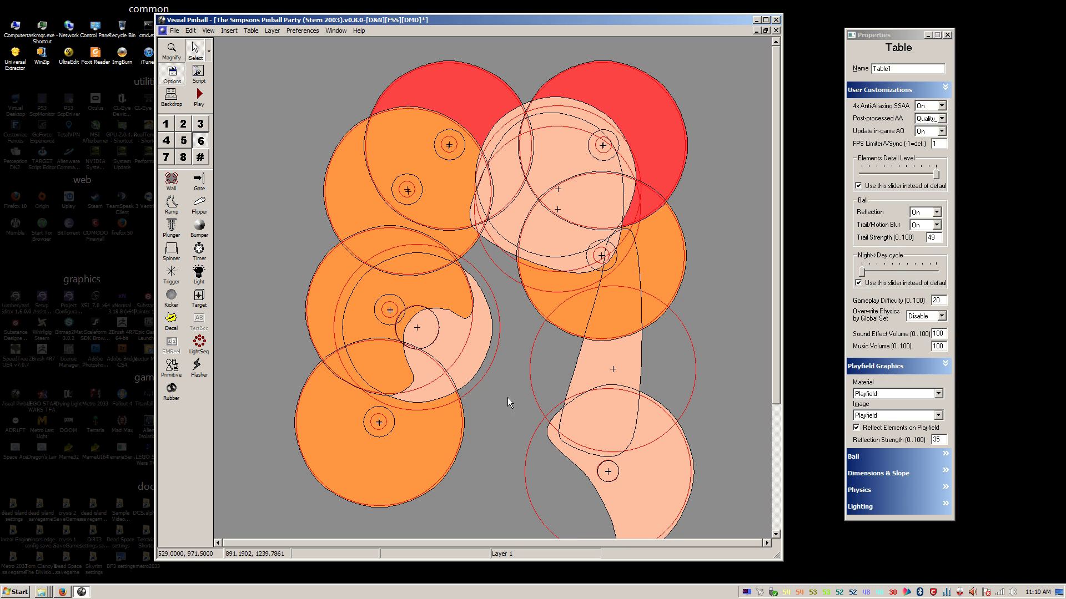
left_click(342, 158)
left_click(452, 104, "ctrl")
left_click(639, 121, "ctrl")
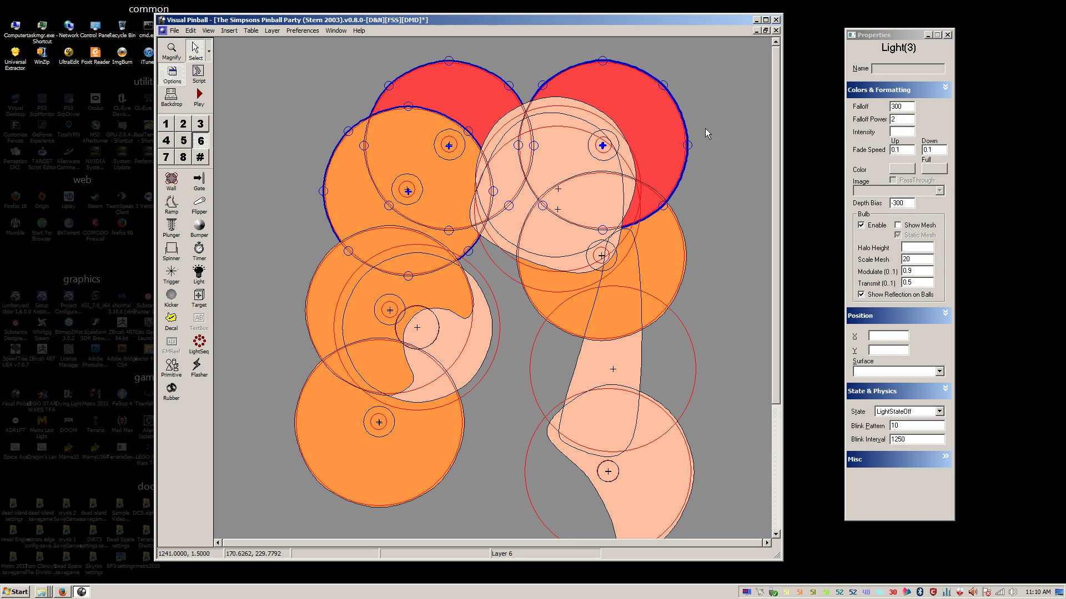
left_click(652, 118)
left_click(901, 122)
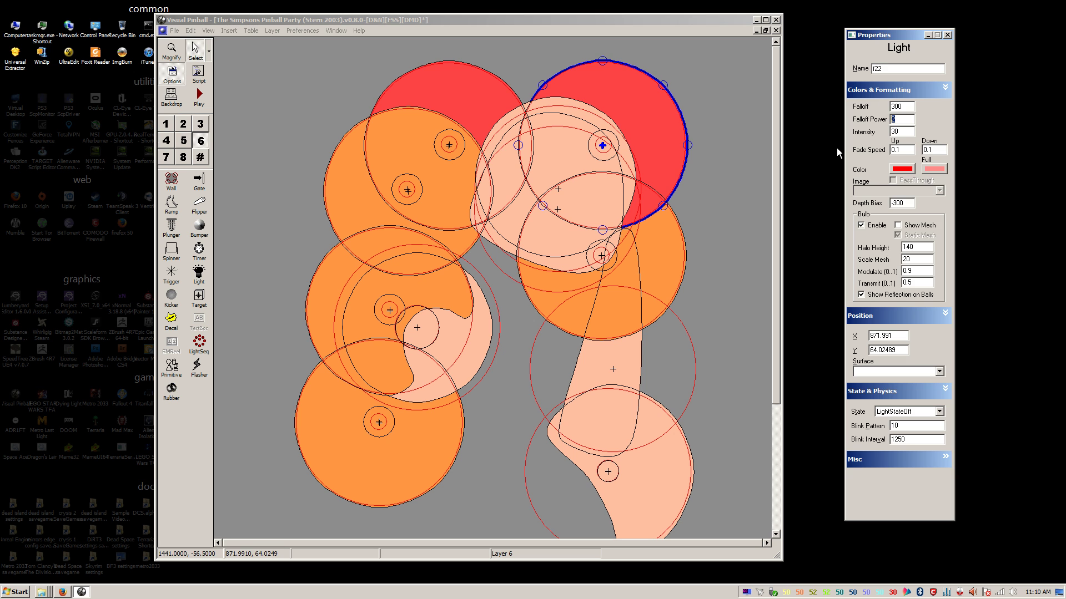
Step: Select all eleven lights on layer 6 and set their falloff power to 5
left_click(672, 142)
left_click(455, 63, "ctrl")
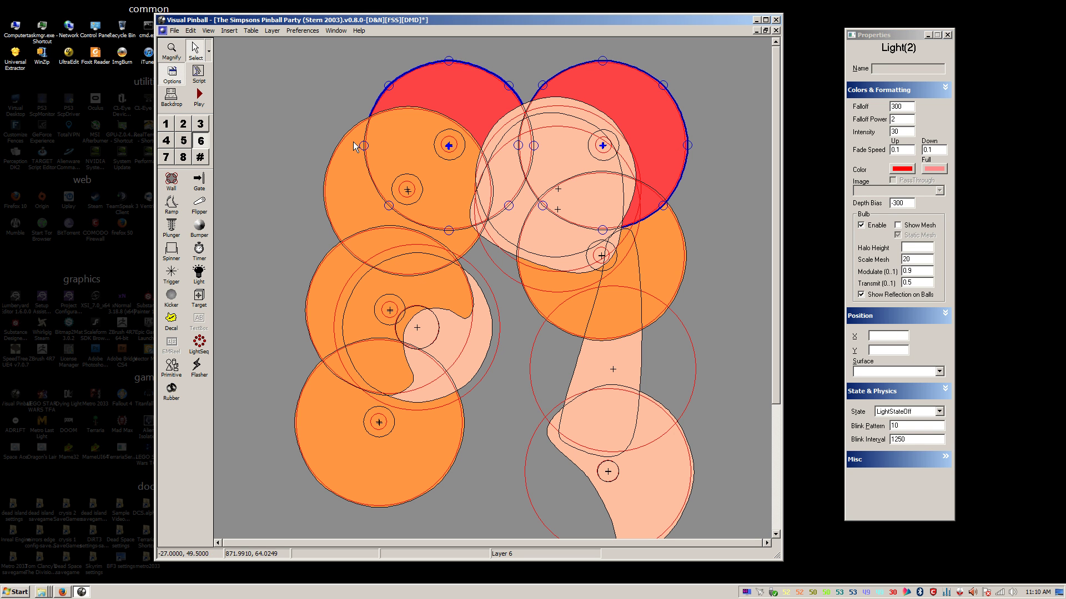
left_click(355, 147, "ctrl")
left_click(666, 253, "ctrl")
left_click(580, 139, "ctrl")
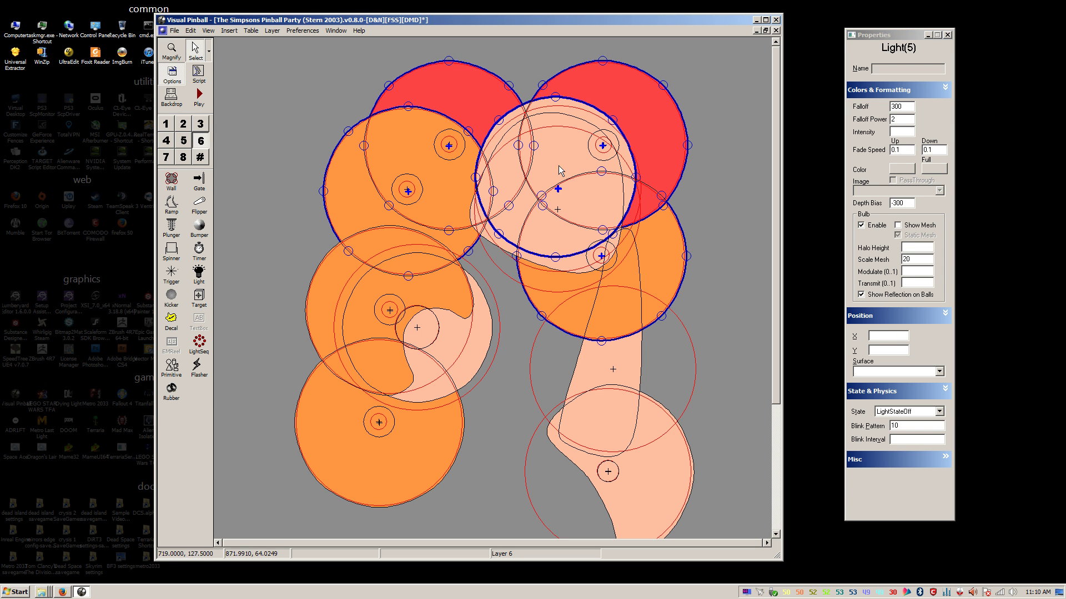
left_click(487, 236, "ctrl")
left_click(351, 276, "ctrl")
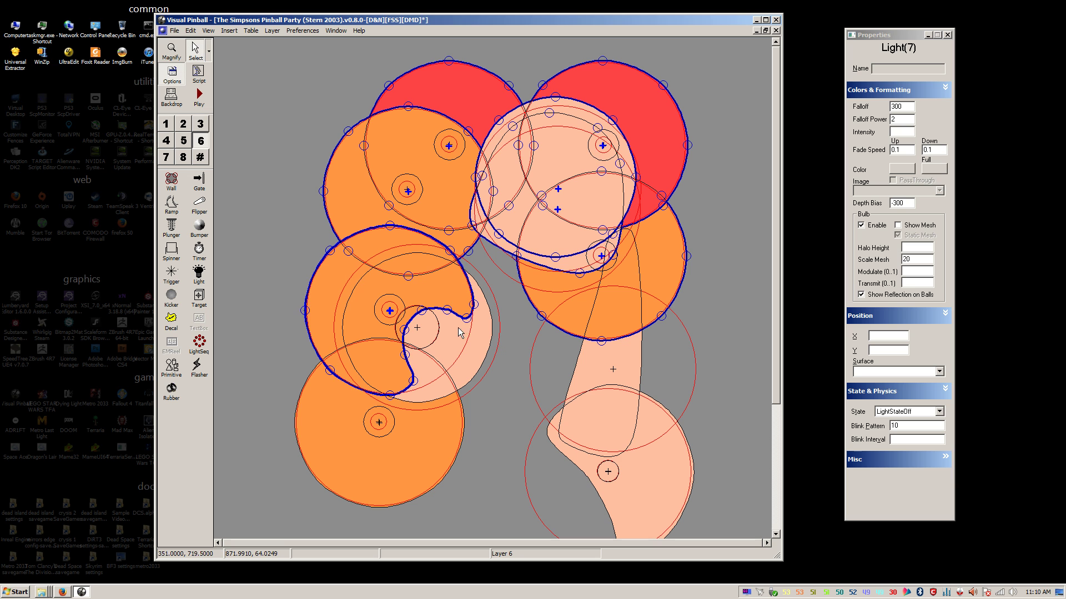
left_click(436, 403, "ctrl")
left_click(398, 470, "ctrl")
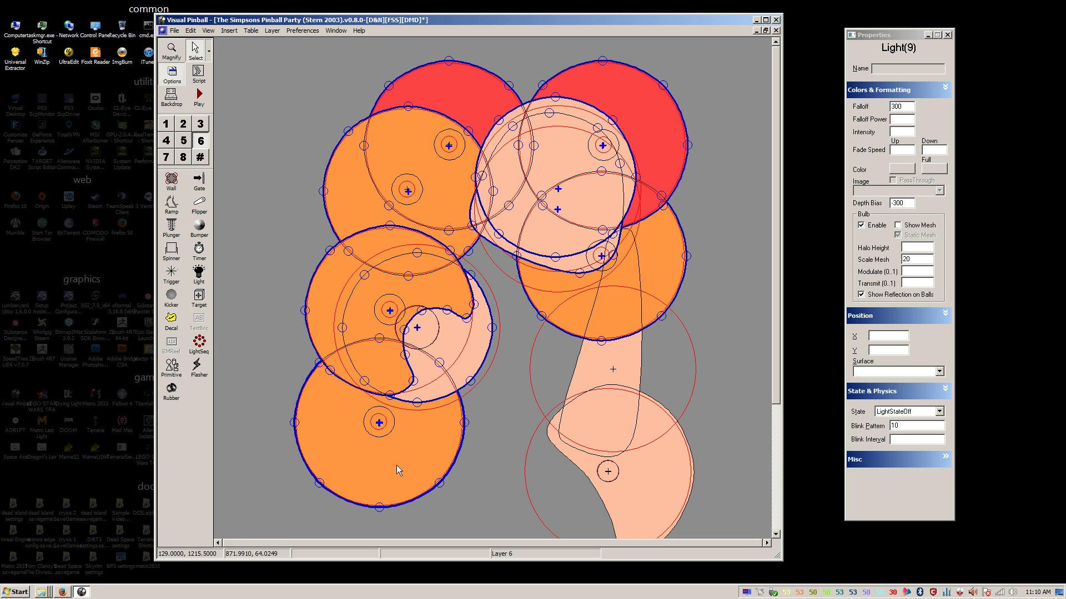
left_click(615, 383, "ctrl")
left_click(634, 467, "ctrl")
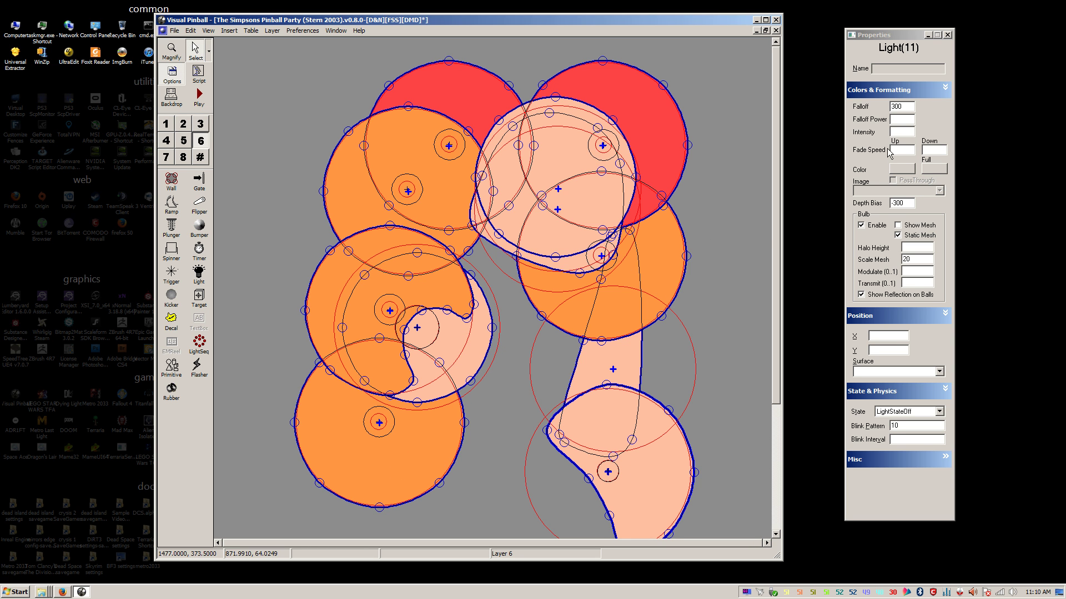
left_click(903, 120)
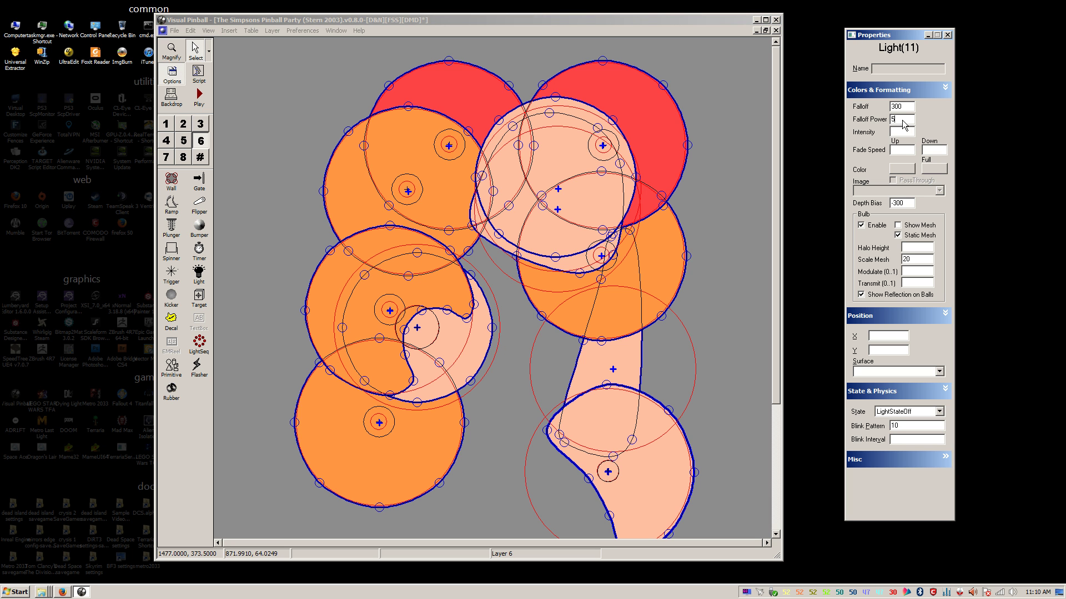
left_click(729, 174)
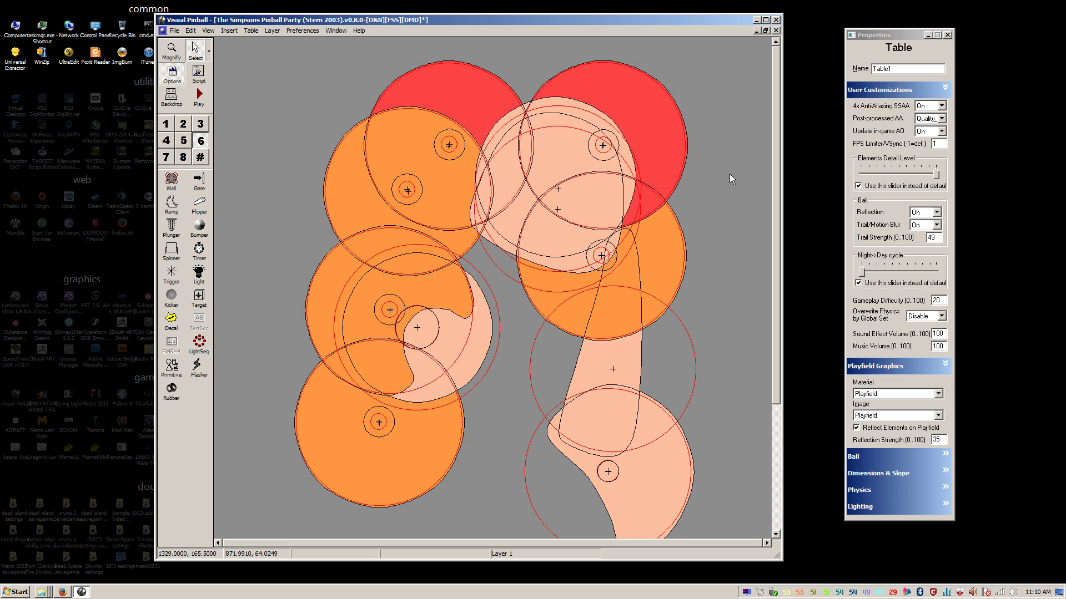
Step: Check the falloff power of the individual peach lights and clear the selection
left_click(536, 263)
left_click(471, 347)
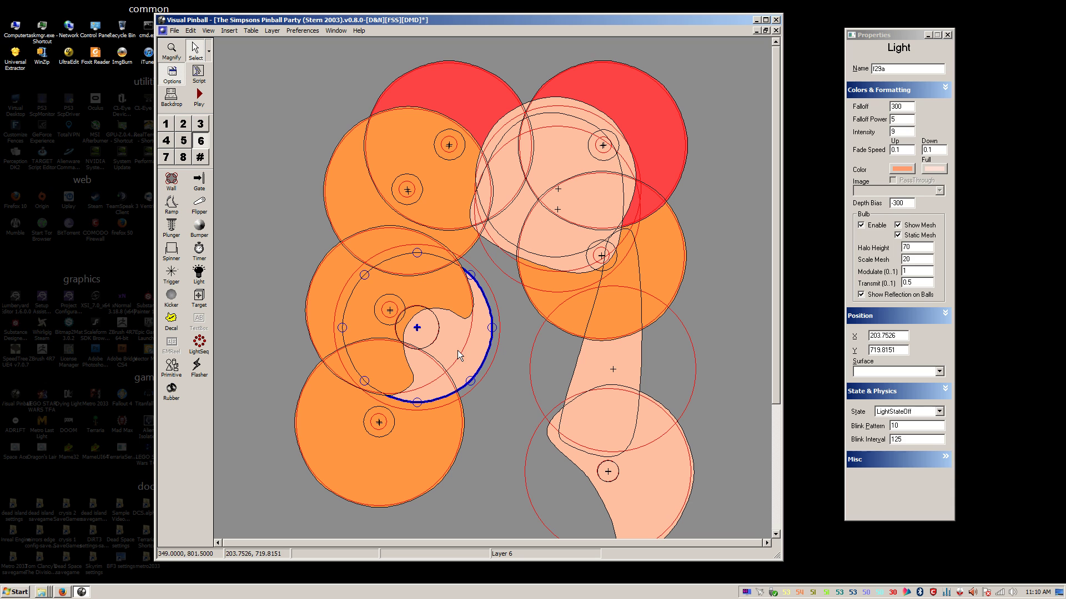
left_click(585, 367)
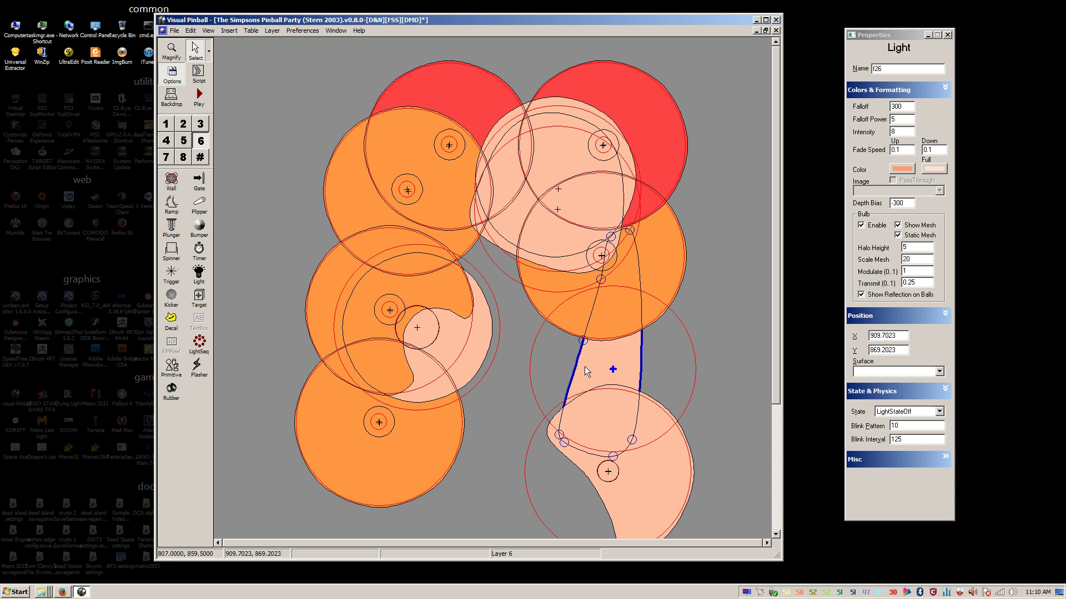
left_click(656, 443)
left_click(521, 385)
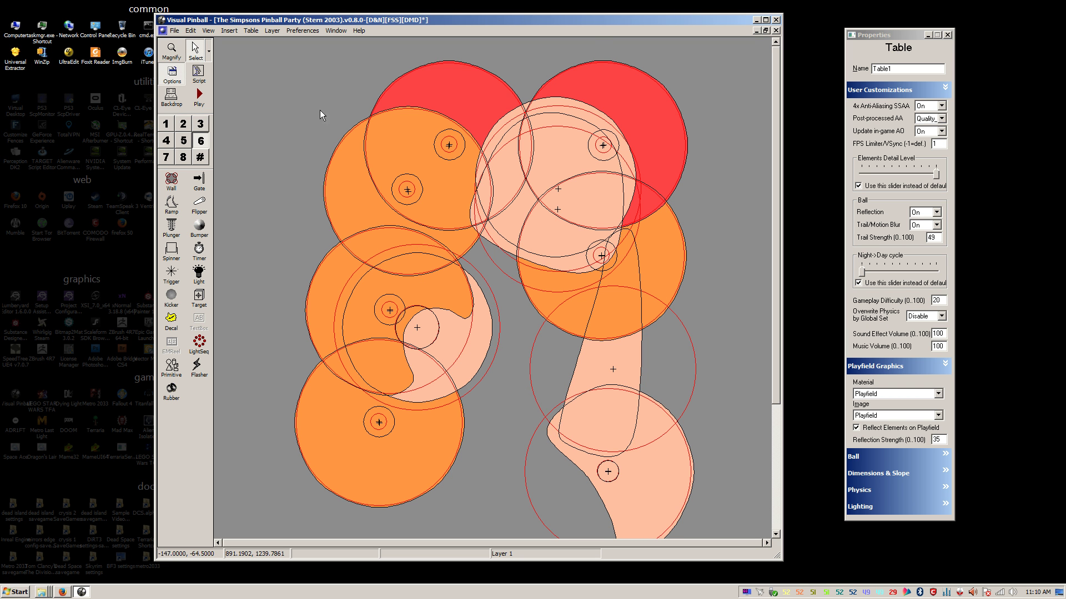
Step: Play-test the table by adding a credit, starting a game and launching the ball, and quit back to the editor
left_click(210, 102)
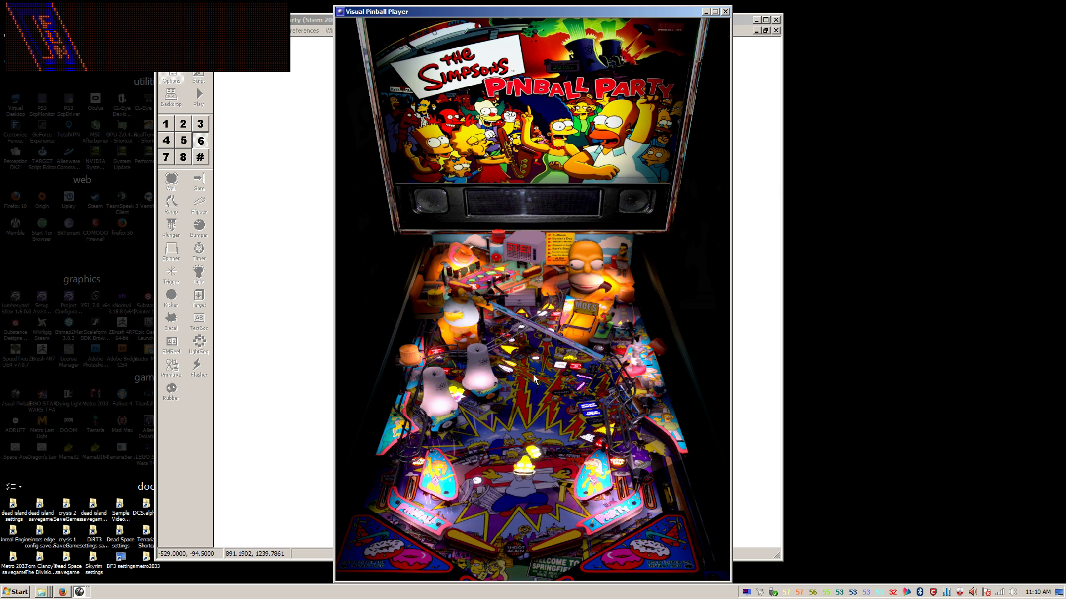
key("5")
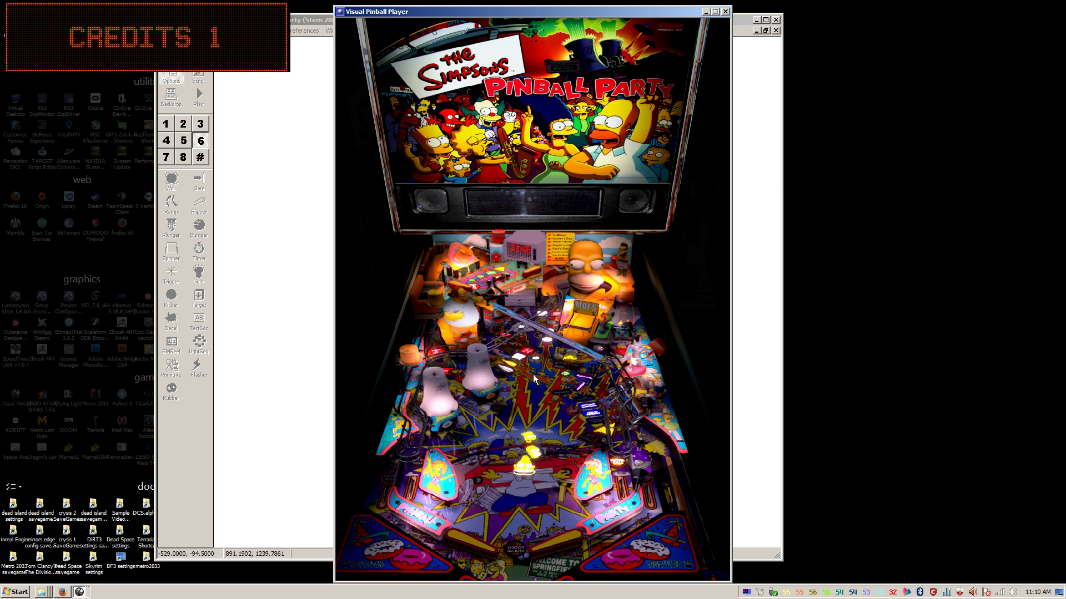
key("1")
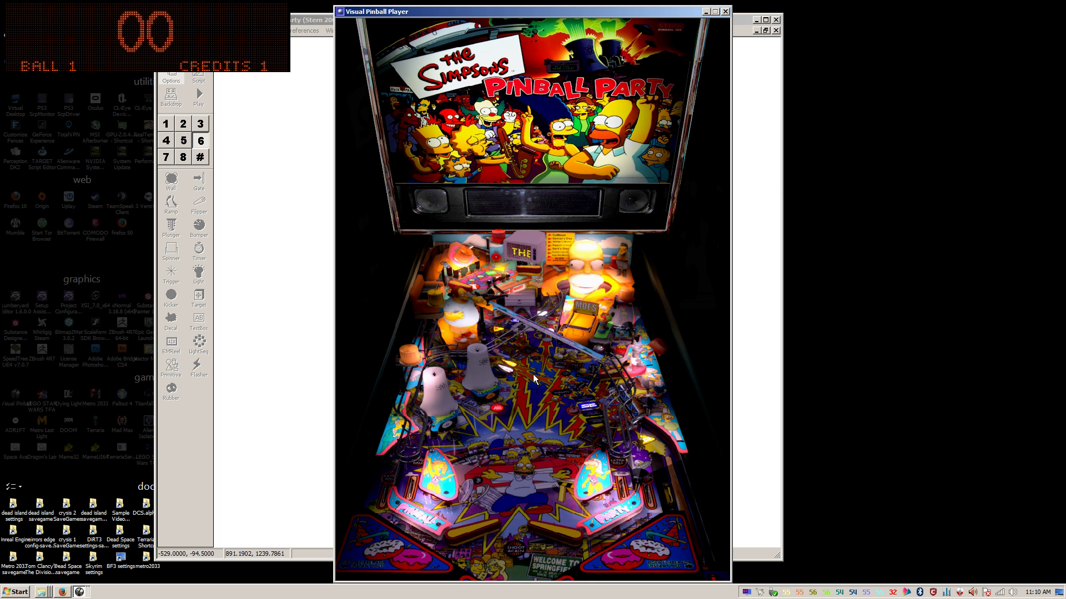
key("Return")
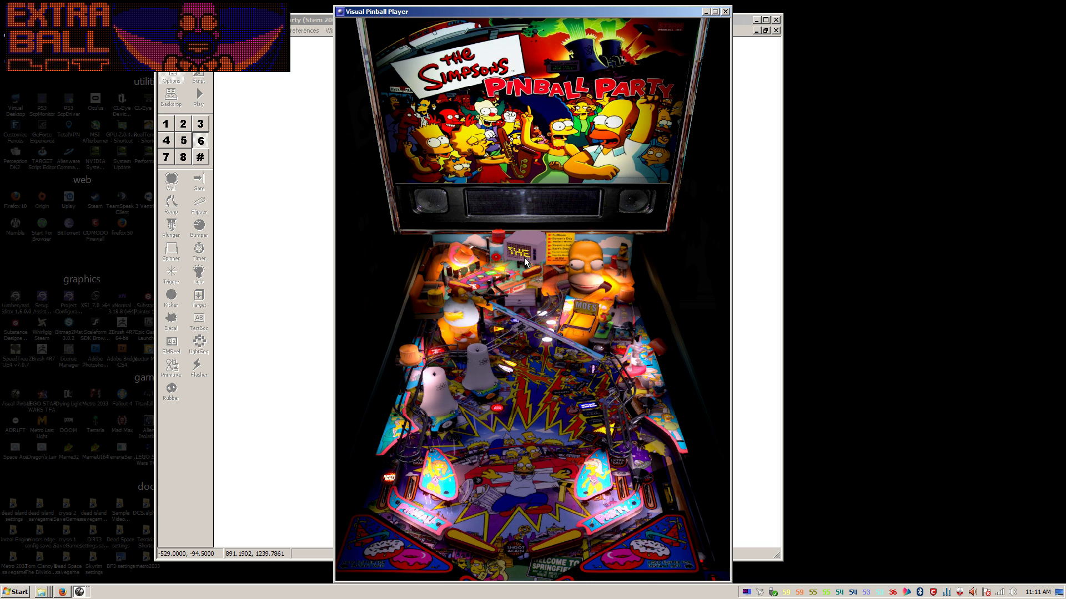
key("Escape")
left_click(539, 317)
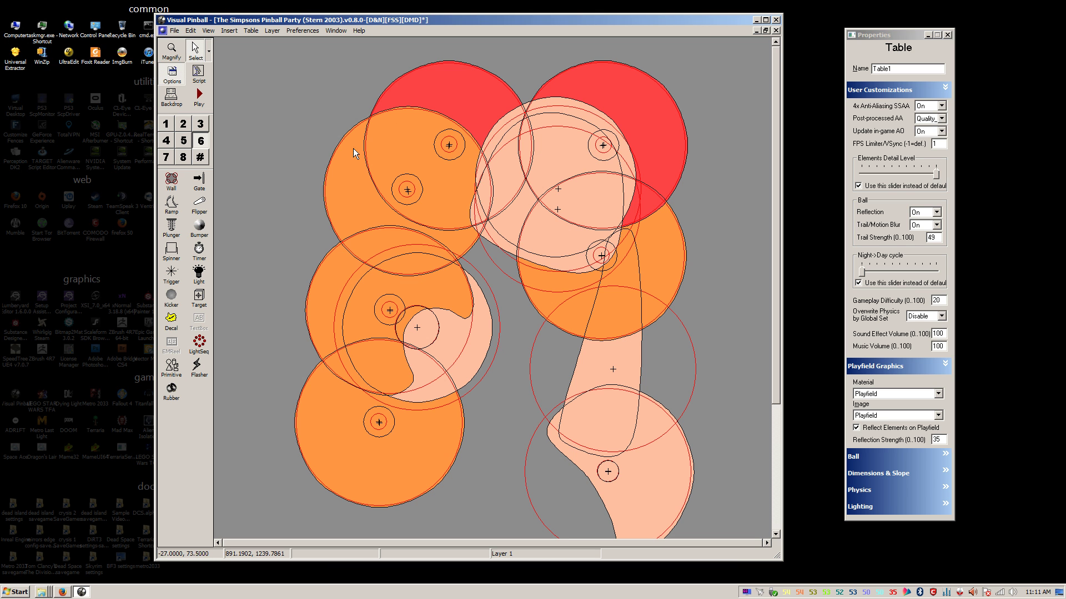
Step: Show layer 1 and hide the layer 6 lights
scroll(311, 198, "up", 2)
scroll(292, 191, "down", 2)
left_click(184, 139)
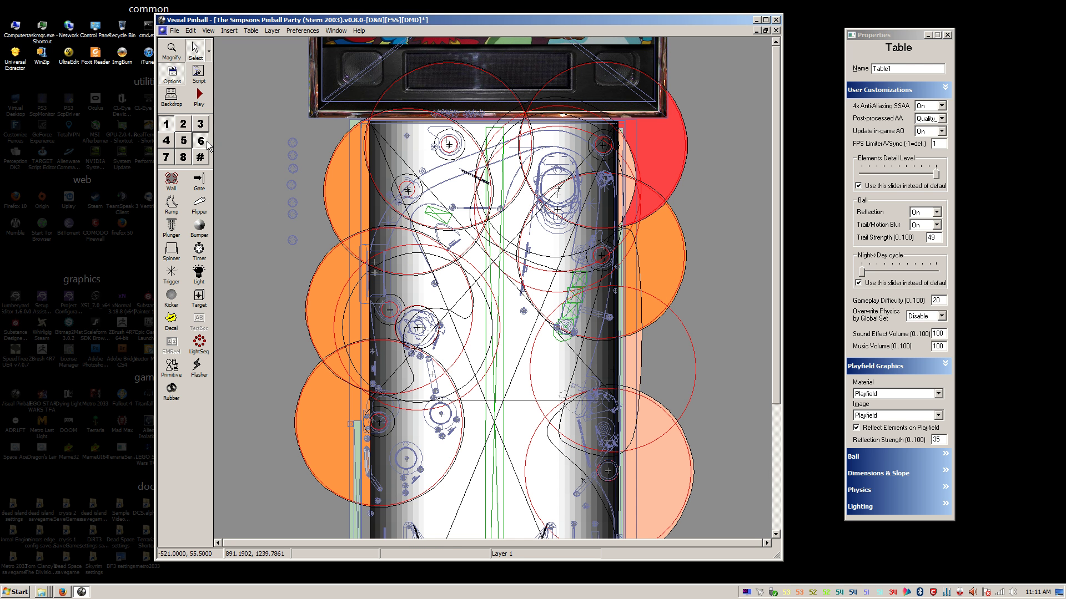
left_click(207, 142)
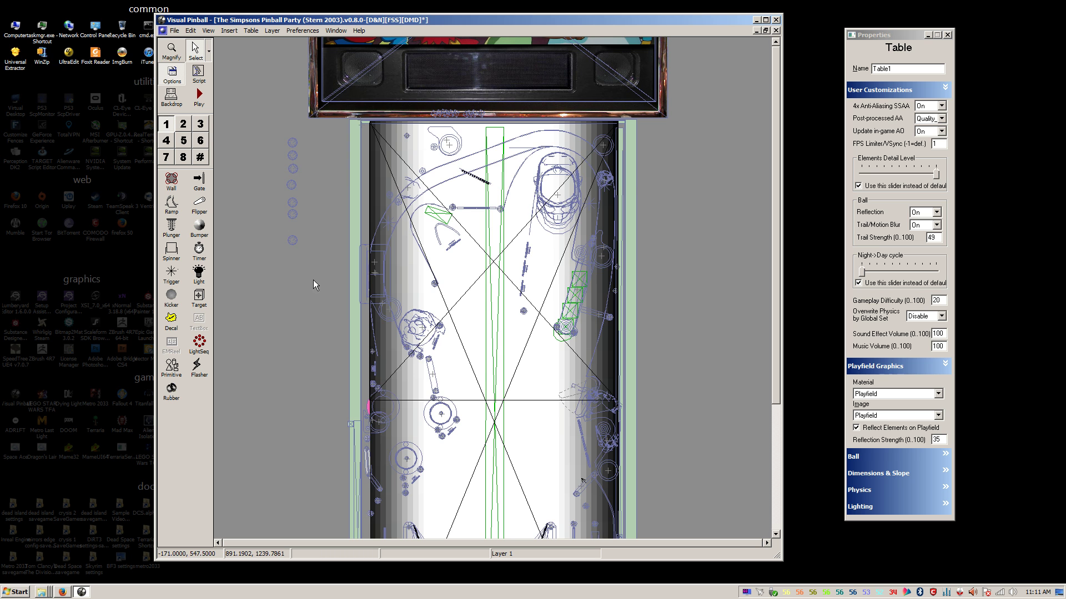
scroll(313, 280, "up", 8)
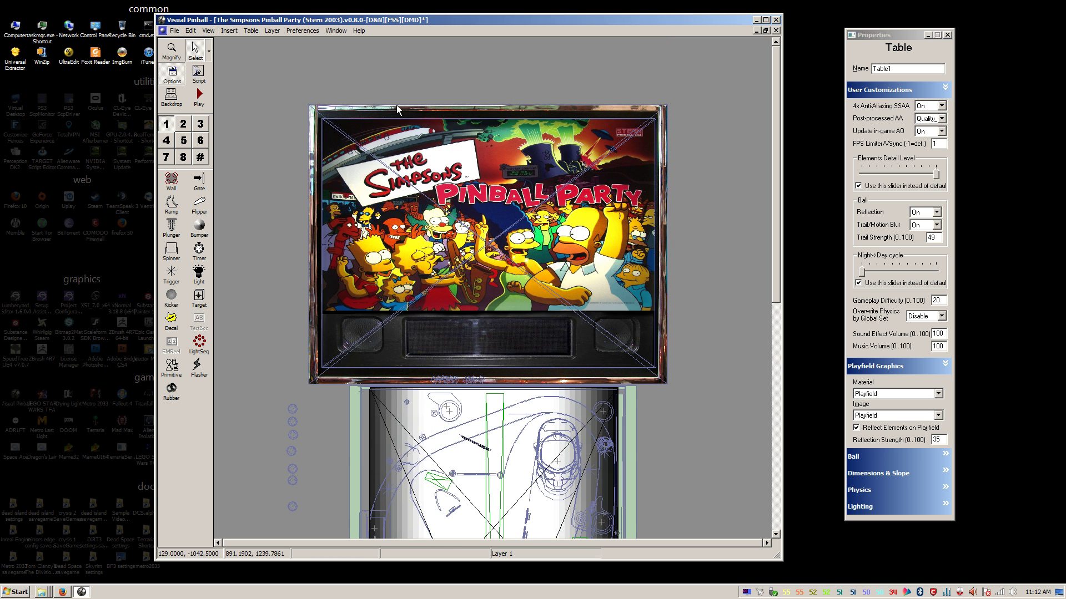
Step: Switch to Windows Explorer and bring up the movies folder in C:\temp
left_click(53, 590)
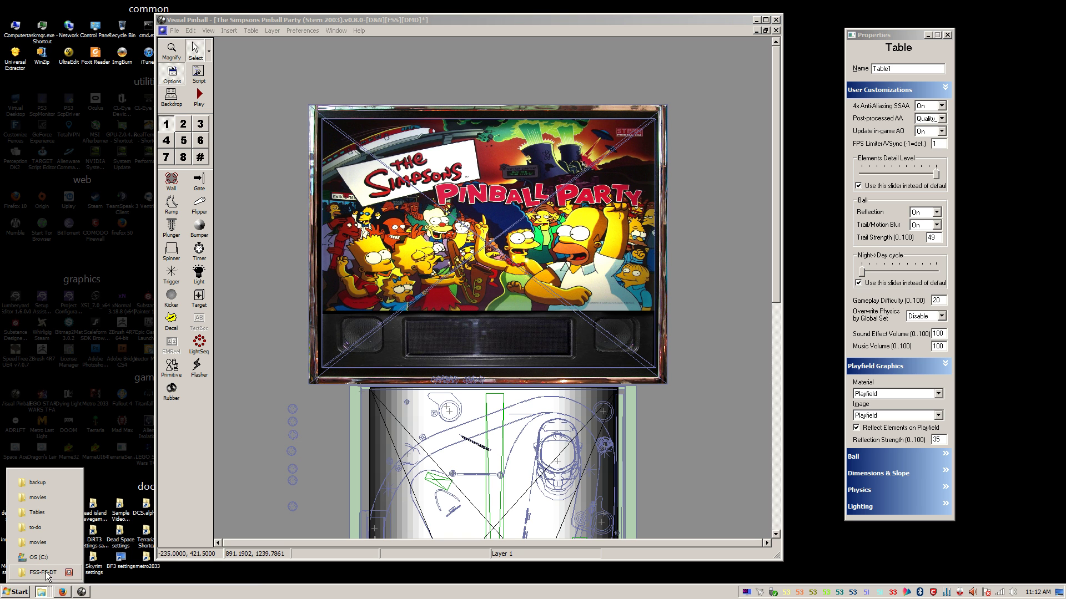
left_click(38, 498)
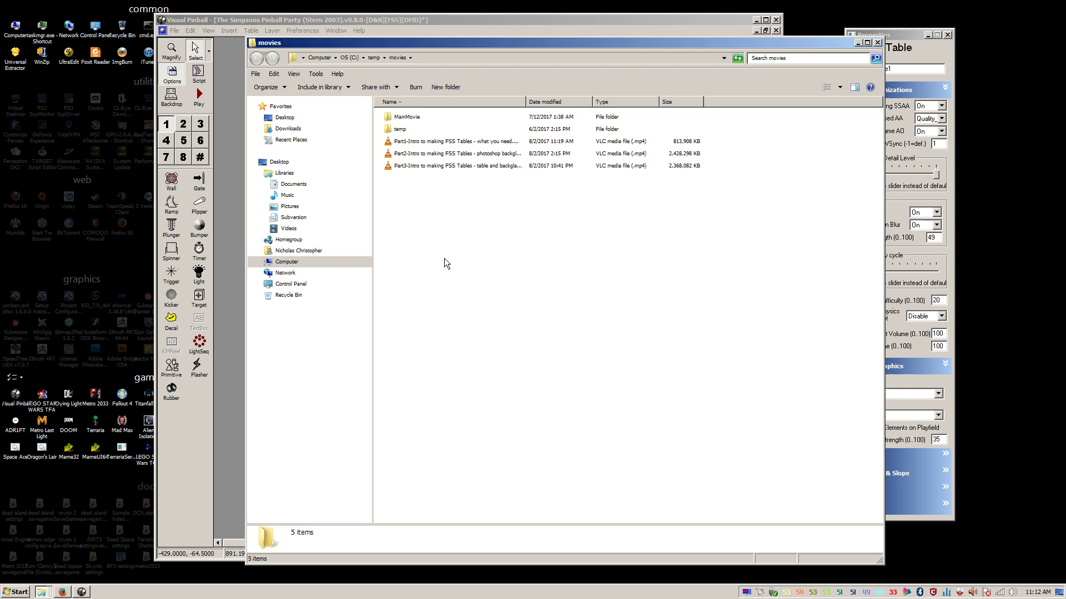
Step: Look through the movies folder on the My Passport drive and return to the Visual Pinball table
left_click(858, 44)
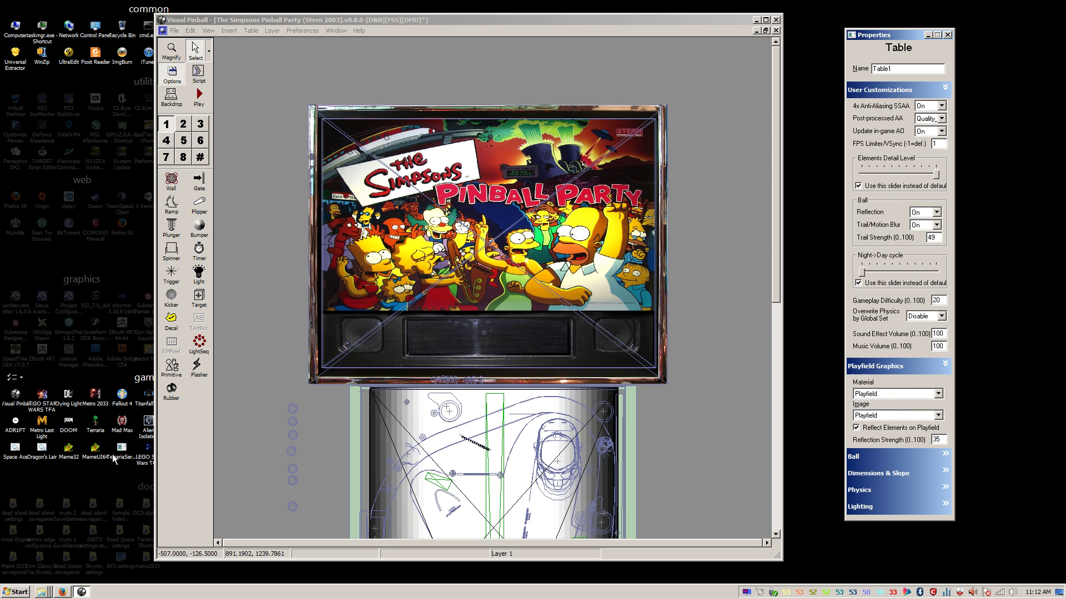
right_click(42, 592)
left_click(48, 543)
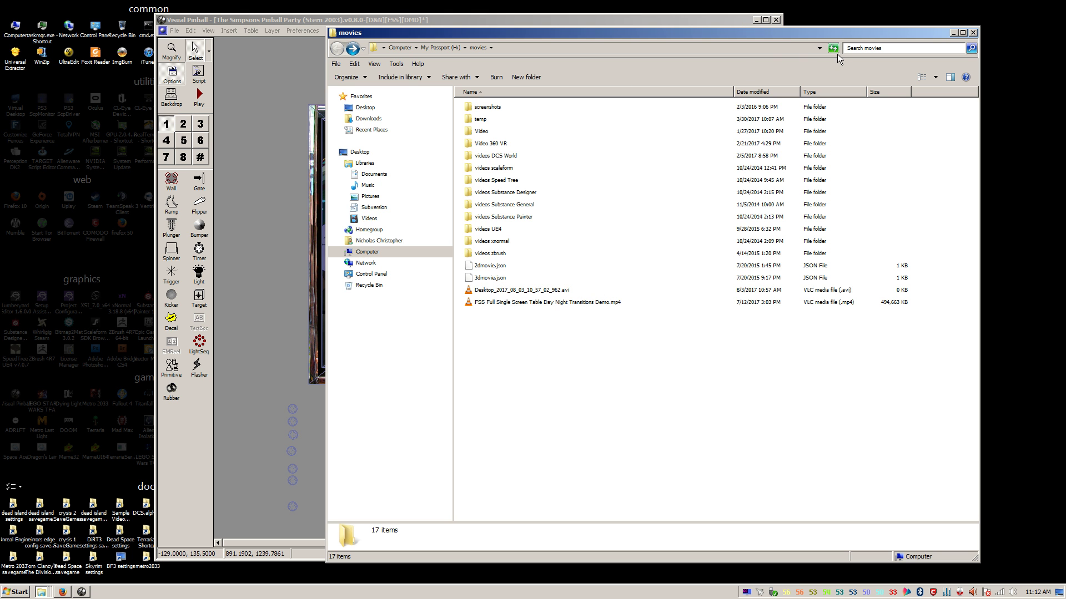
left_click(458, 22)
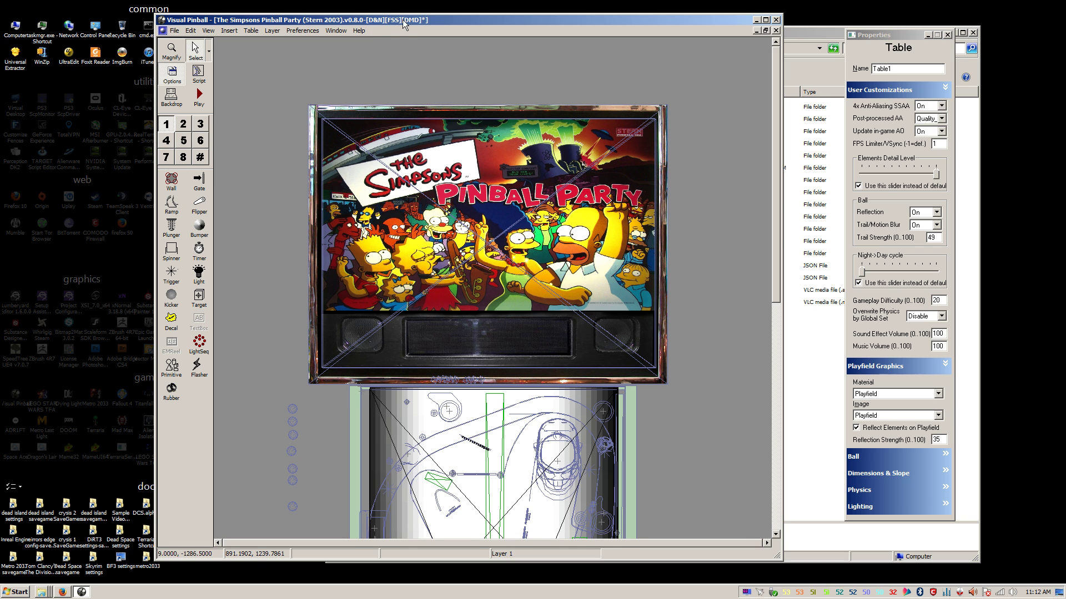
left_click_drag(401, 19, 389, 17)
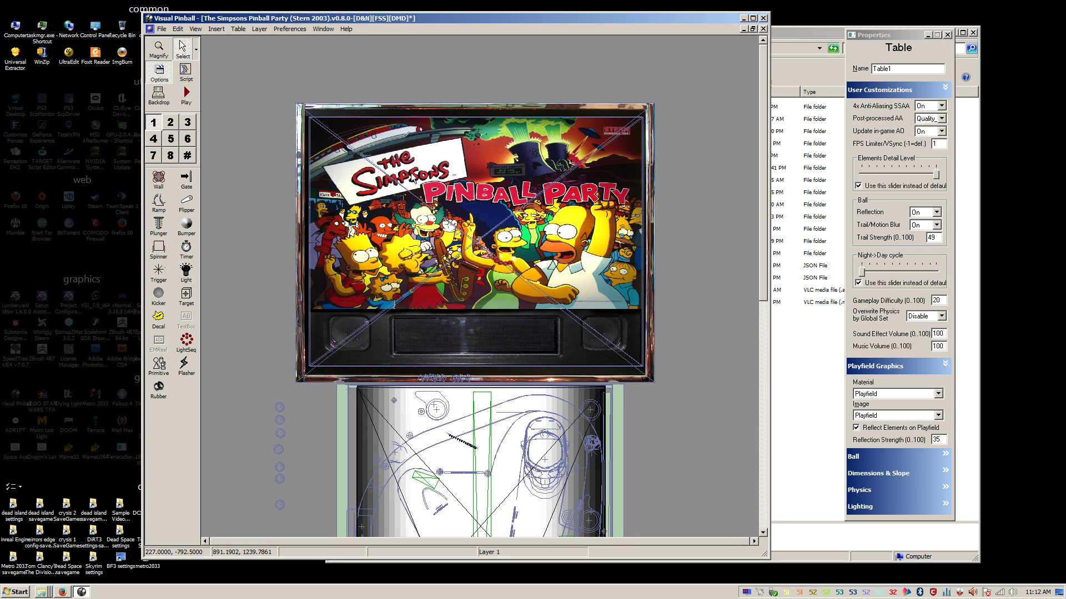
left_click_drag(471, 21, 489, 20)
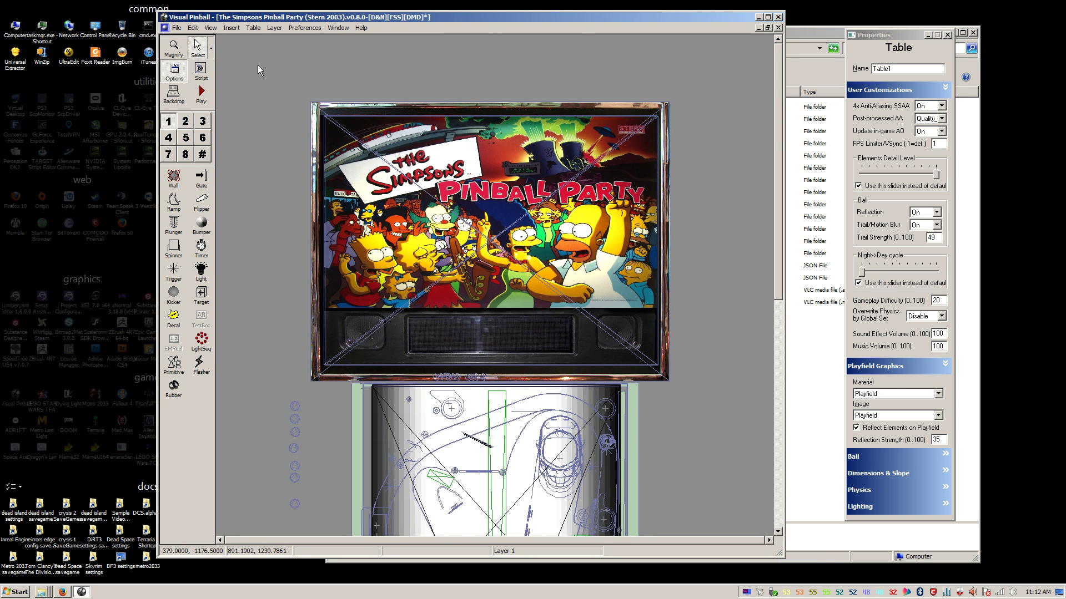
Step: Insert a flasher in the empty area beside the backglass's upper corner and set its ImageA to _defglowtrans
left_click(233, 28)
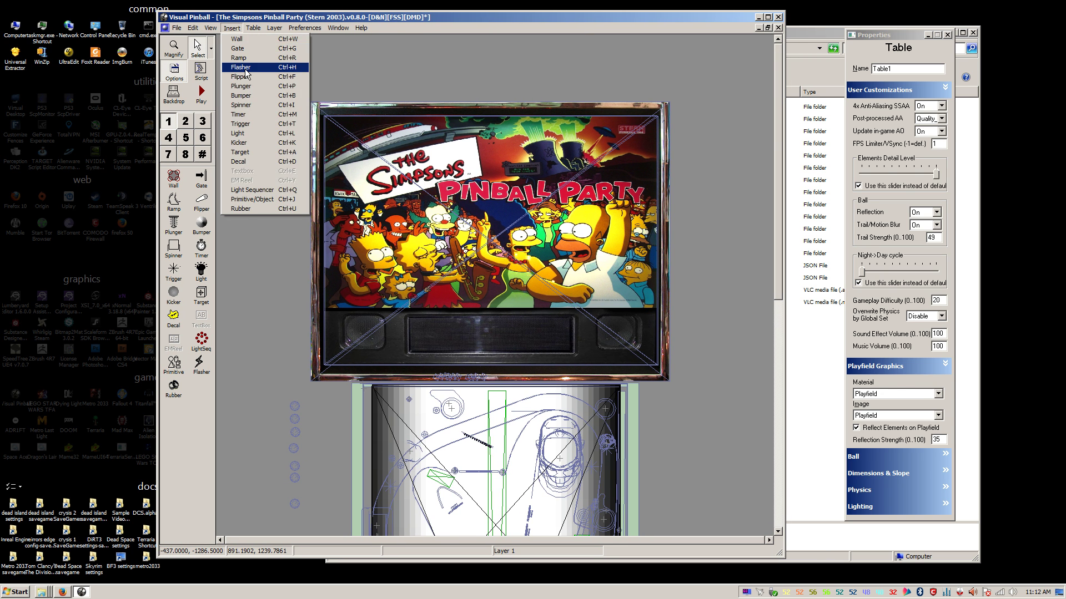
left_click(253, 89)
left_click(253, 89)
right_click(253, 89)
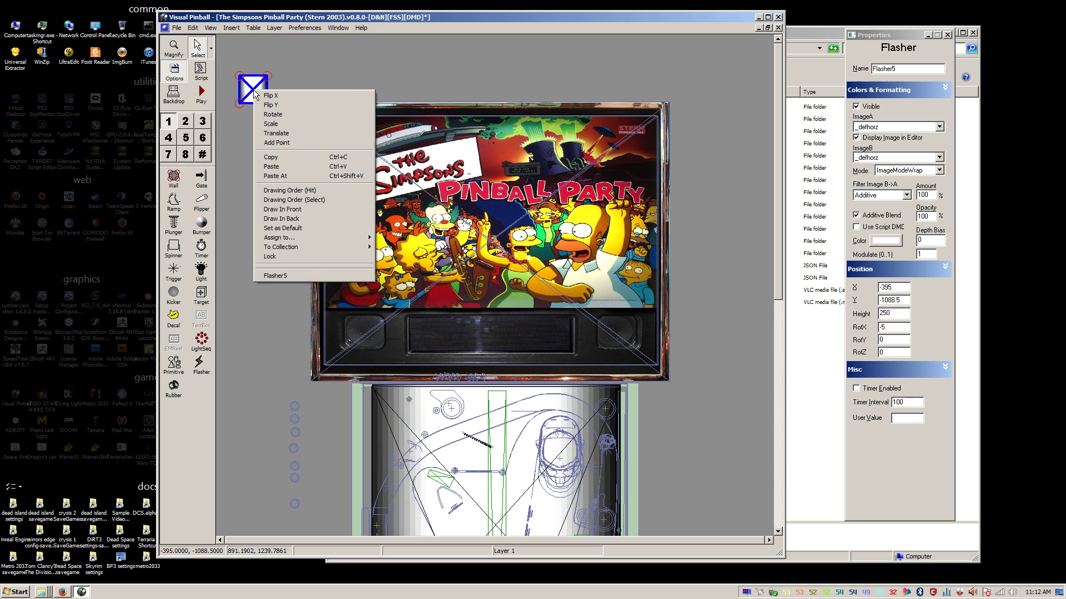
left_click(925, 127)
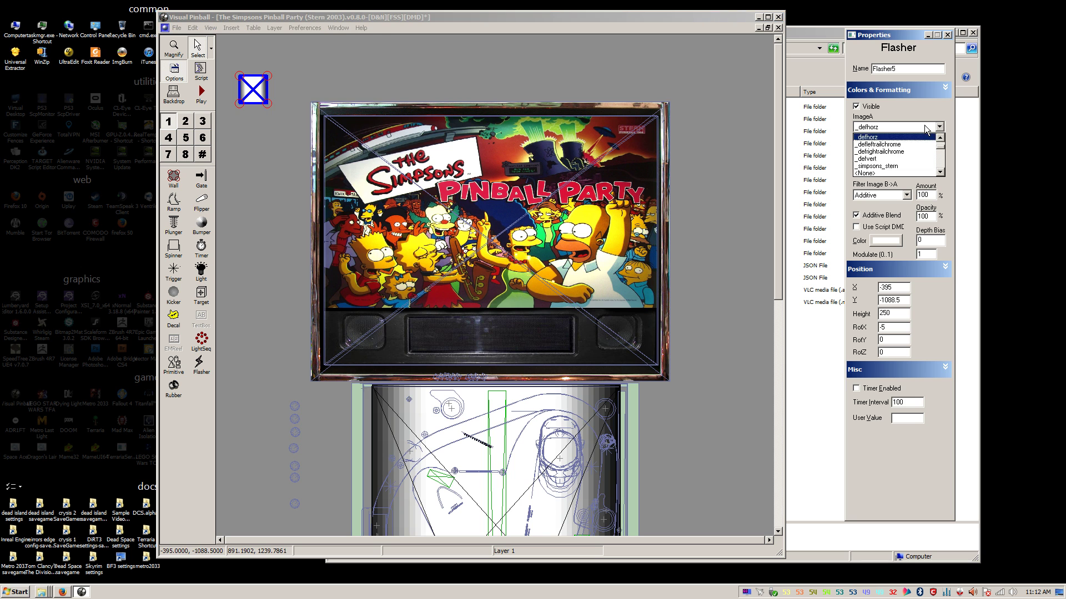
scroll(938, 150, "up", 1)
left_click(933, 153)
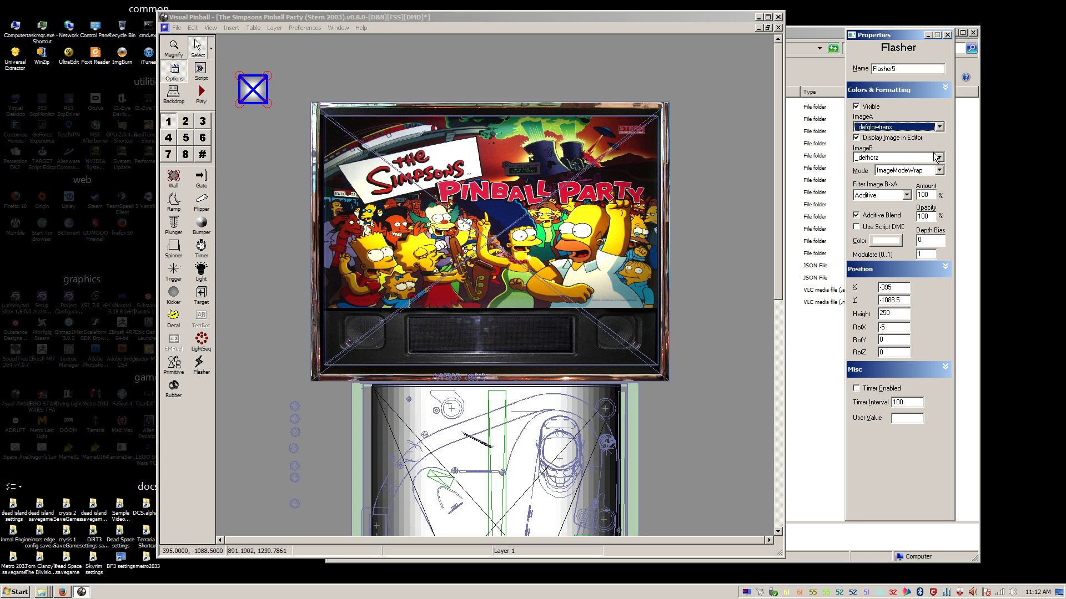
Step: Try _defglowtrans as the new flasher's ImageB
left_click(938, 158)
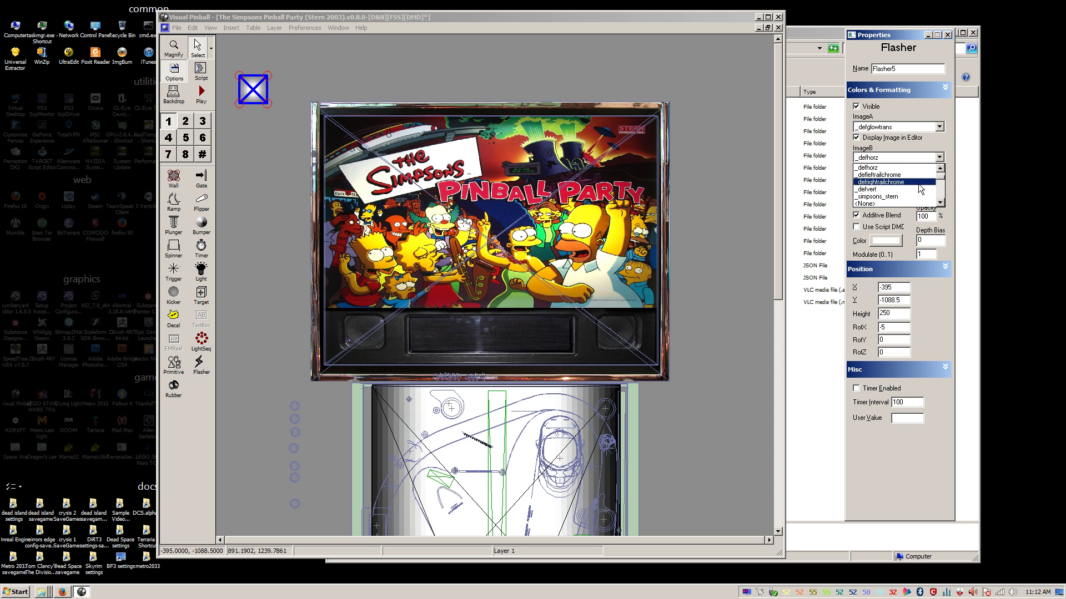
scroll(919, 189, "up", 2)
left_click(910, 175)
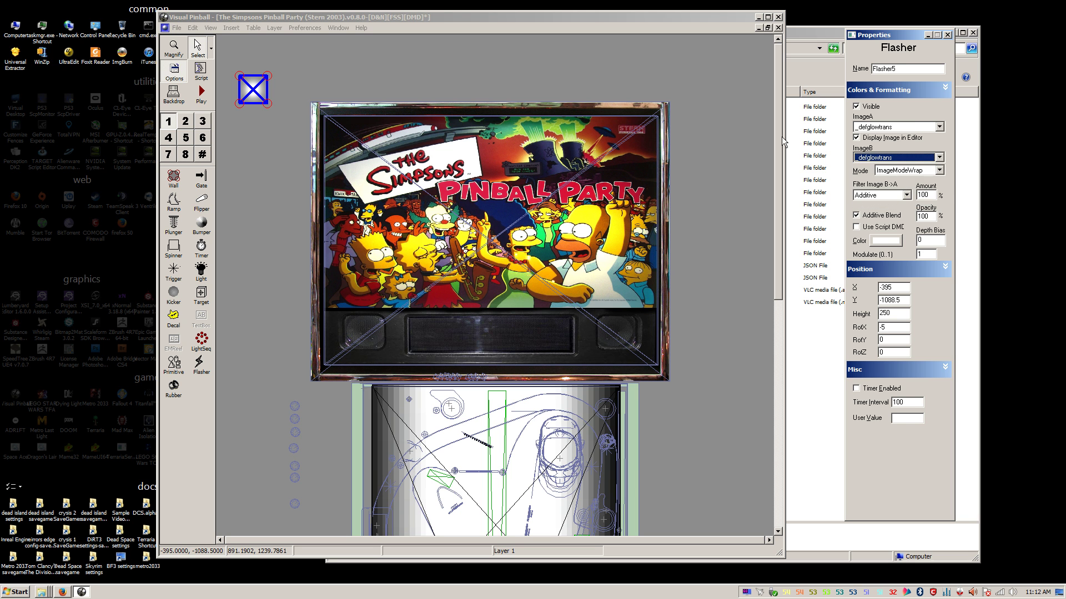
left_click(738, 136)
left_click(264, 84)
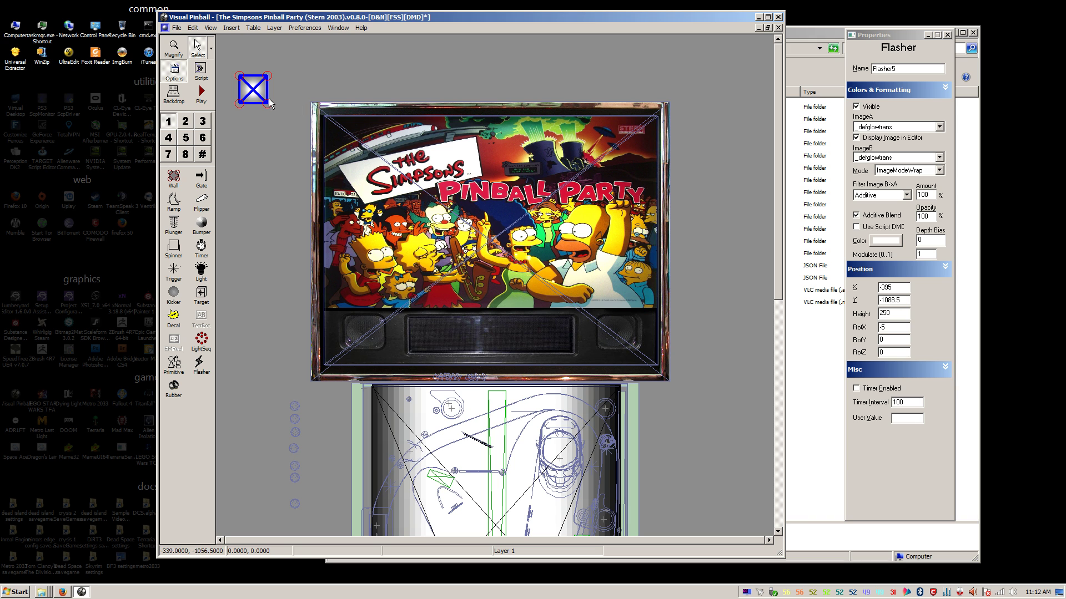
Step: Try _defleftrailchrome as the flasher's ImageB and restore it to _defhorz
left_click(860, 158)
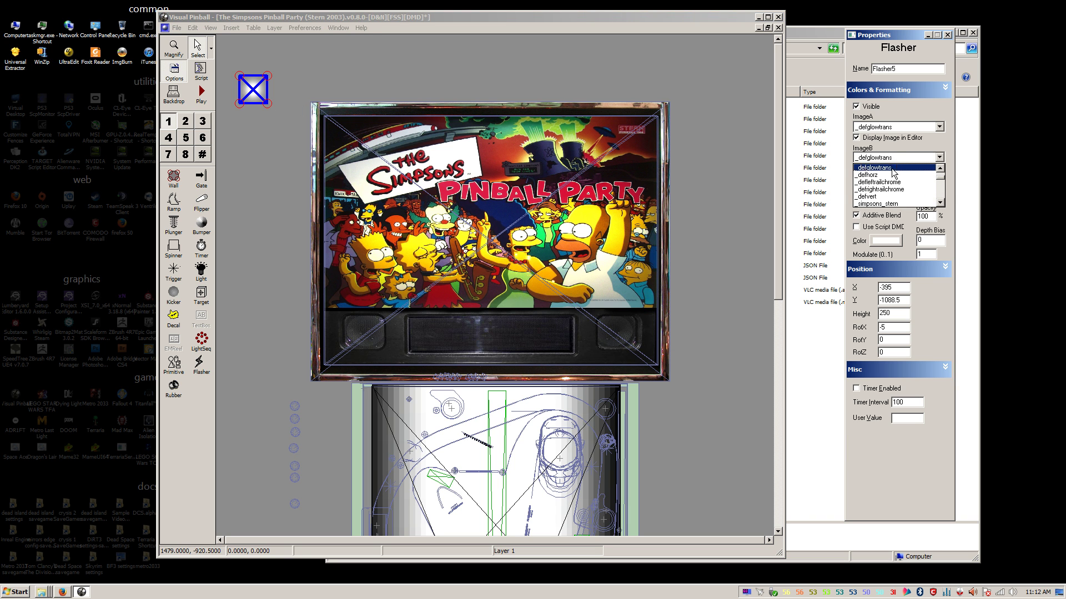
left_click(888, 182)
left_click(899, 159)
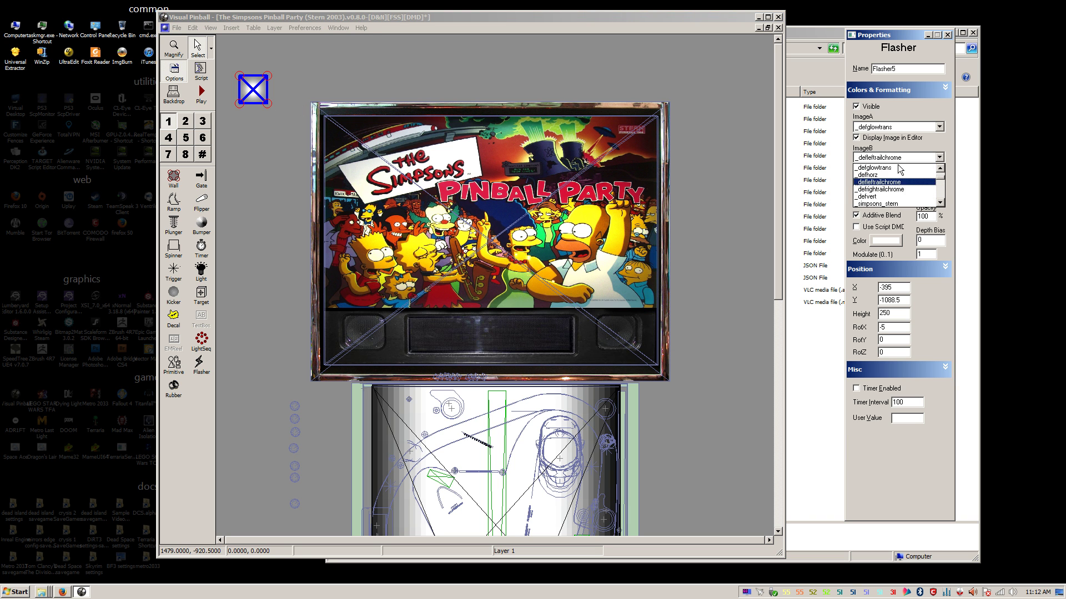
left_click(860, 165)
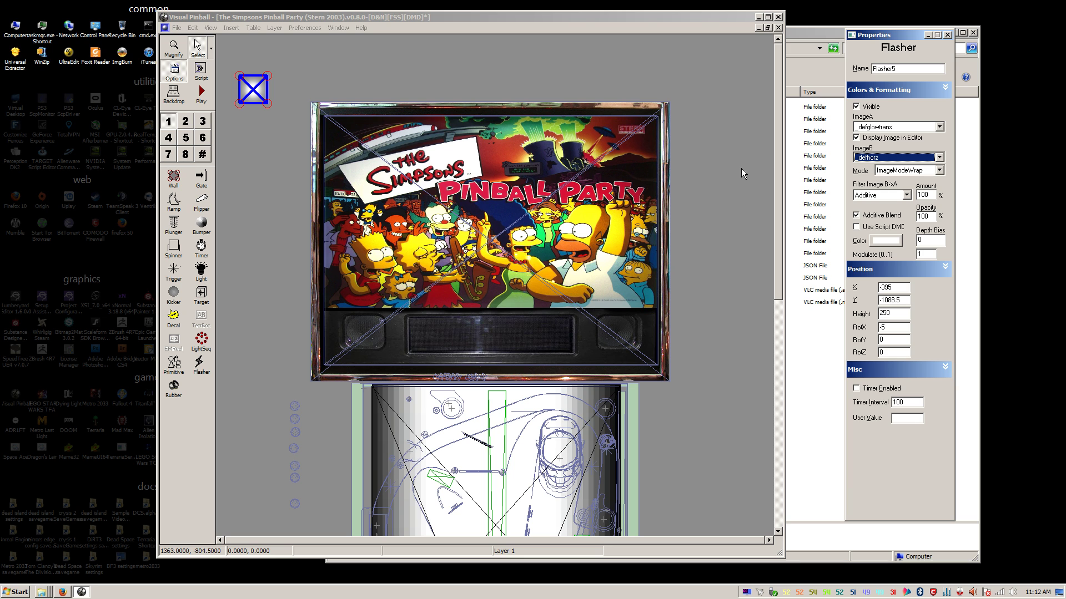
key("Up")
key("Up")
key("Up")
key("Down")
key("Down")
key("Down")
left_click(903, 159)
left_click(891, 176)
Step: Enlarge the flasher with square scaling and move it over Bart and Lisa on the backglass, at about X 77, Y -492.5
right_click(254, 88)
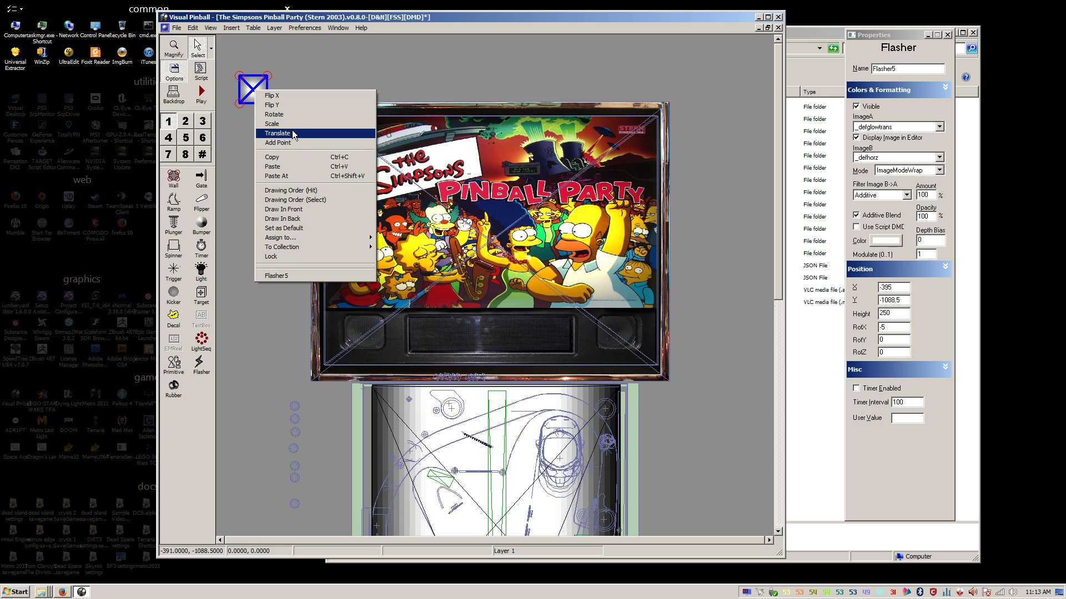
left_click(273, 124)
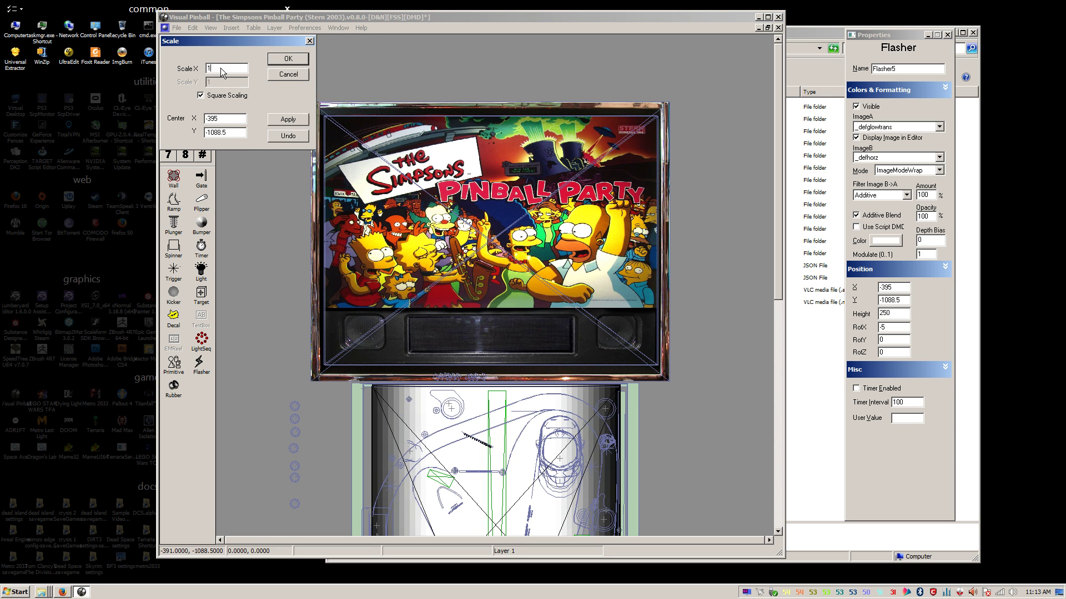
left_click(296, 120)
left_click(289, 75)
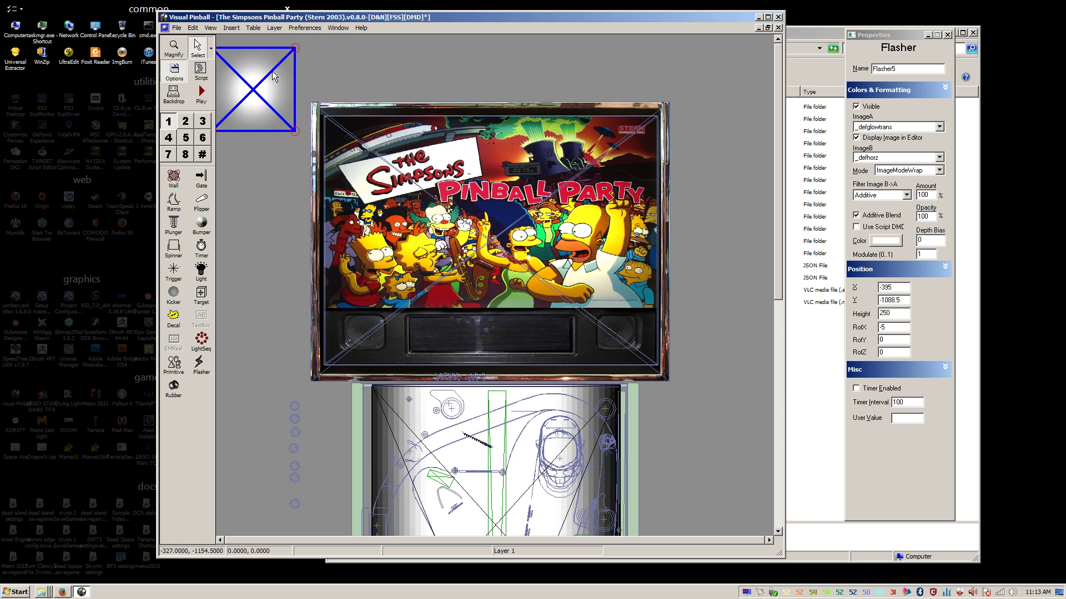
left_click_drag(272, 71, 503, 199)
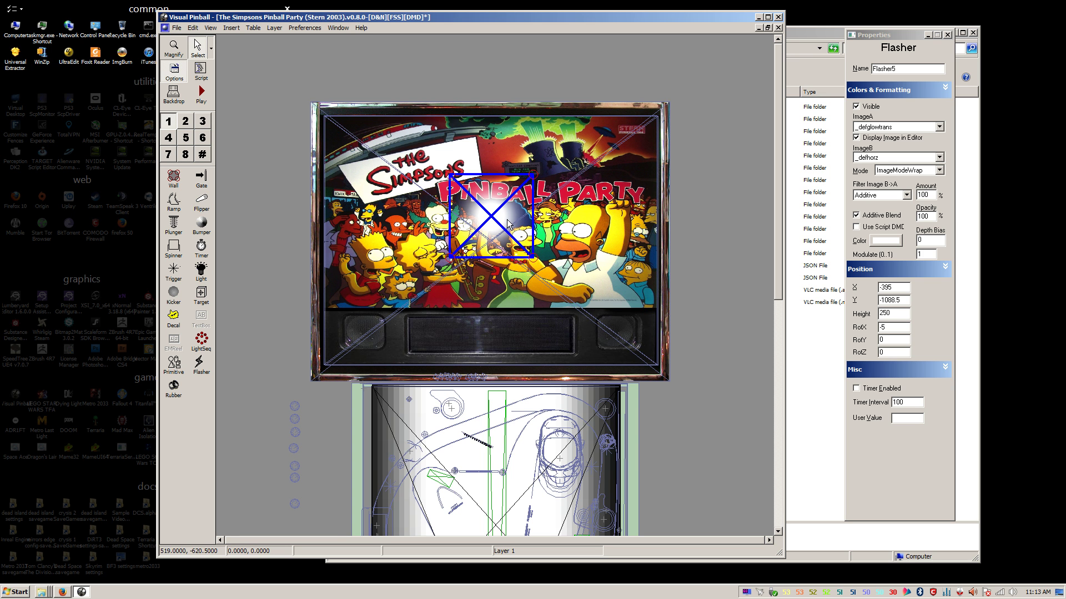
left_click_drag(506, 224, 400, 262)
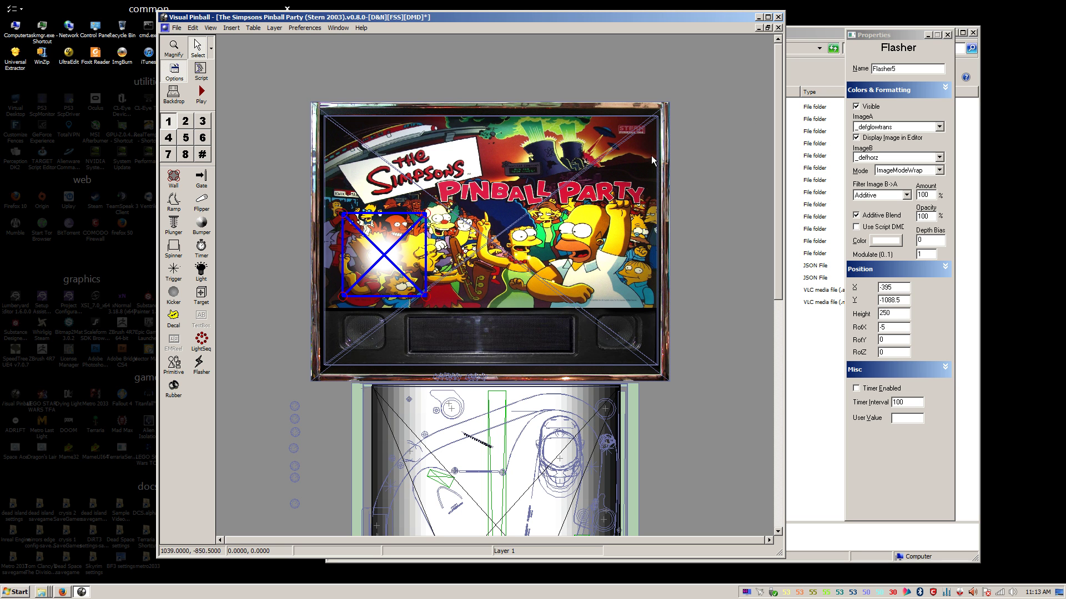
Step: Rename the flasher FlSol32 and scale it by 1.5 with square scaling
left_click_drag(896, 69, 884, 70)
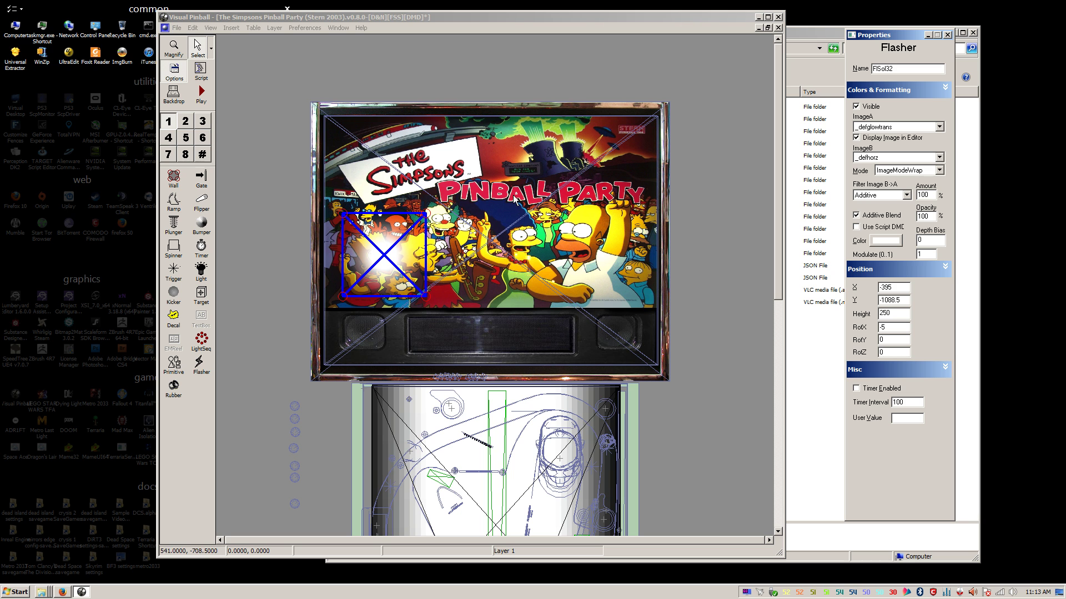
right_click(384, 255)
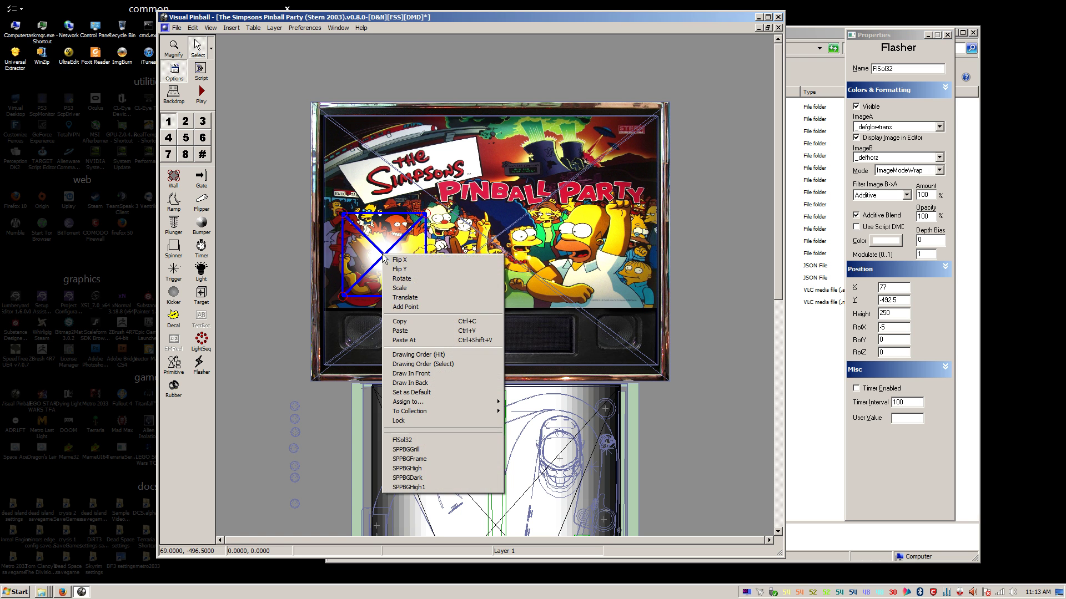
left_click(417, 288)
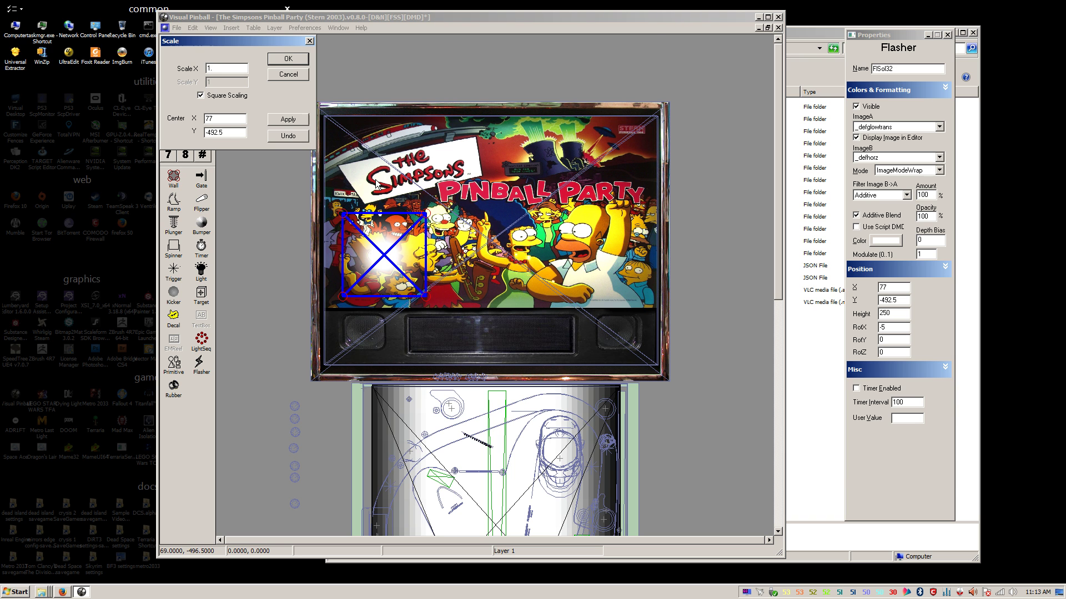
left_click(292, 121)
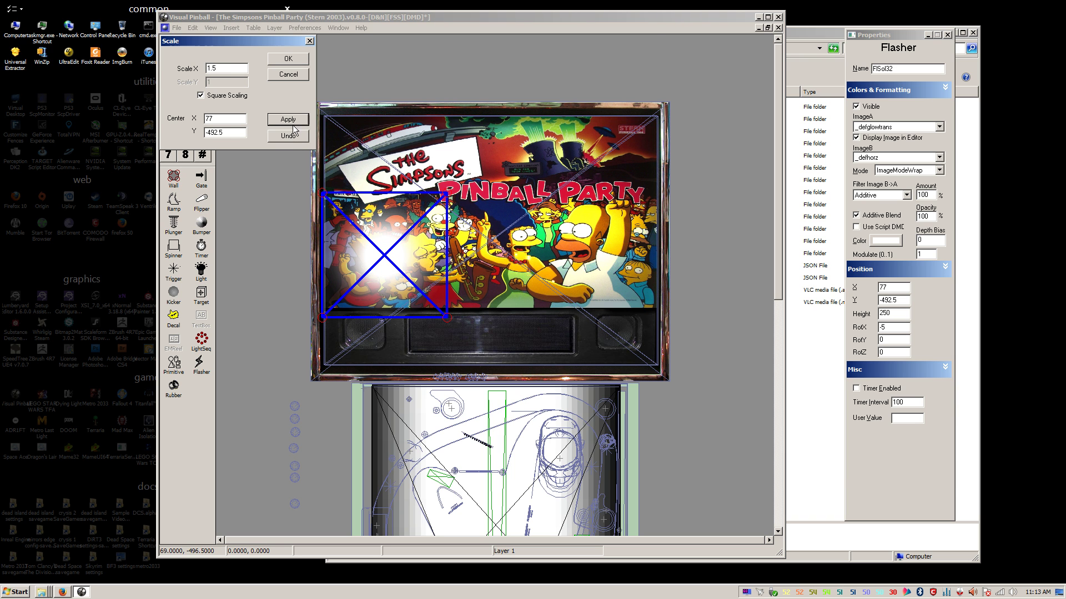
left_click(303, 59)
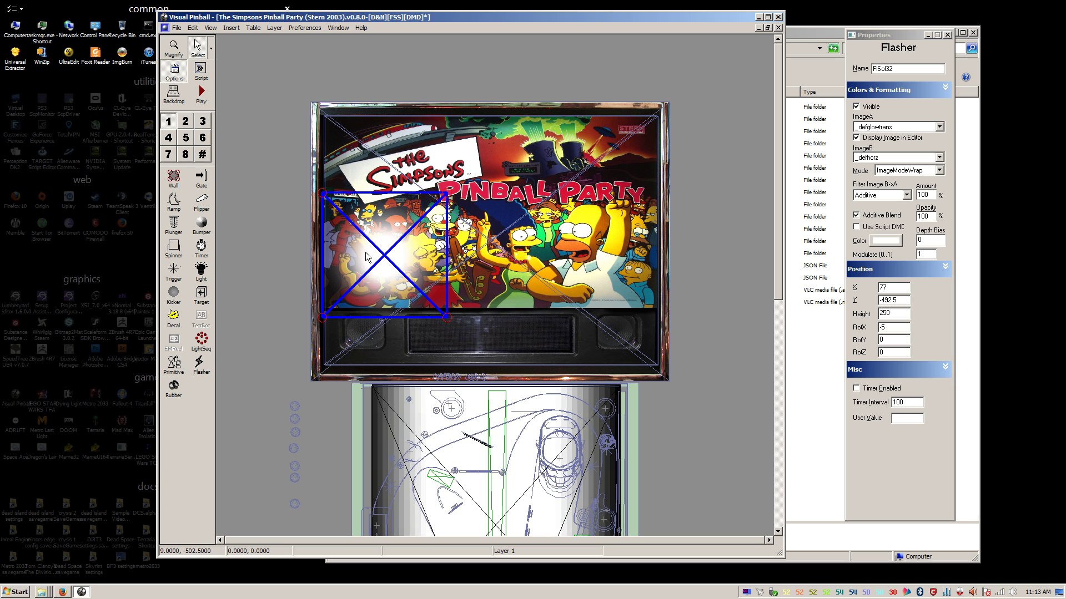
Step: Duplicate flasher FlSol32 and place the copy beside it near the backglass's center, at about X 333, Y -512.5
left_click(366, 252)
left_click_drag(365, 251, 466, 249)
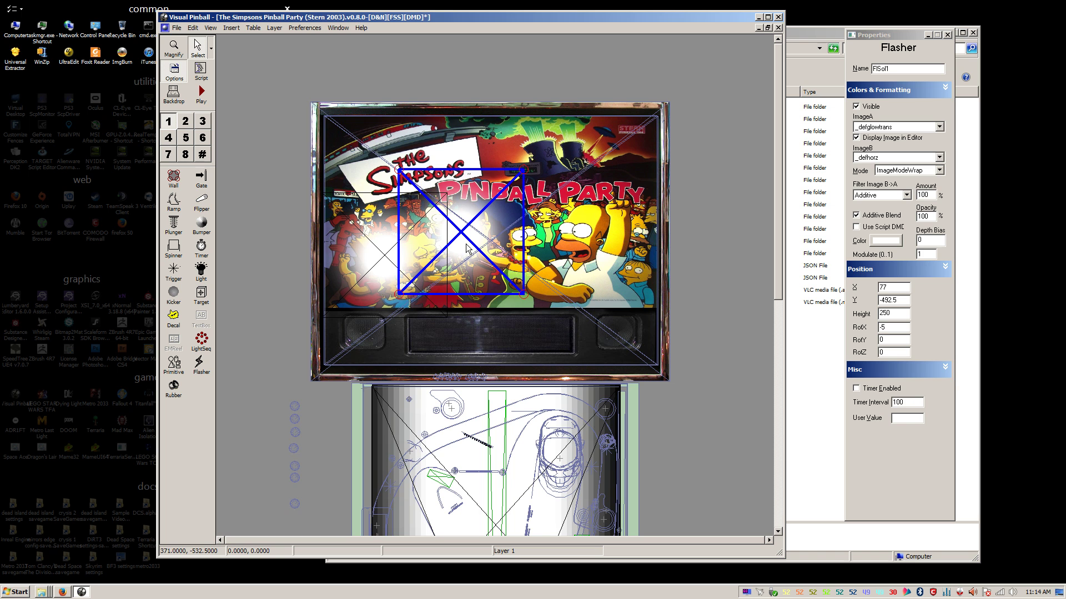
left_click_drag(467, 256, 457, 248)
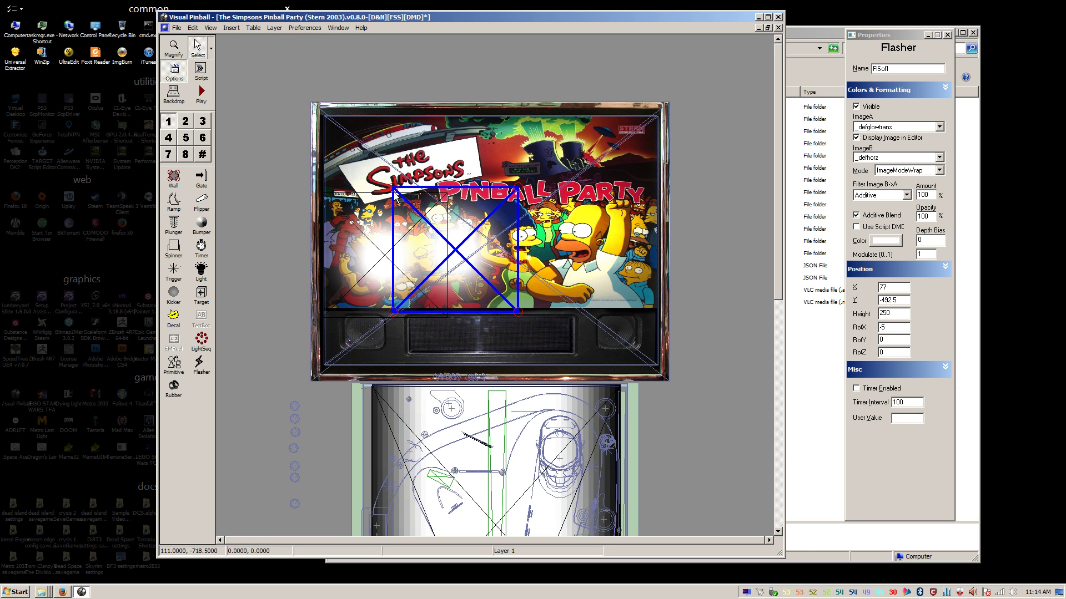
Step: Stretch the copied flasher taller by raising its two upper control points, and rename it FlSol31
left_click(394, 187)
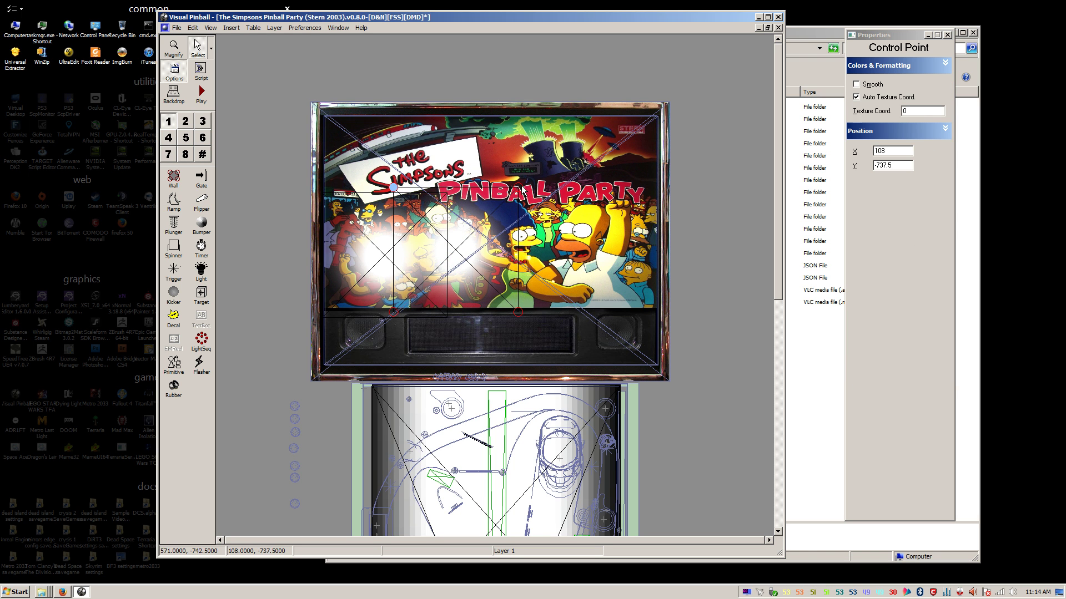
left_click(523, 192, "shift")
left_click_drag(523, 191, 519, 160)
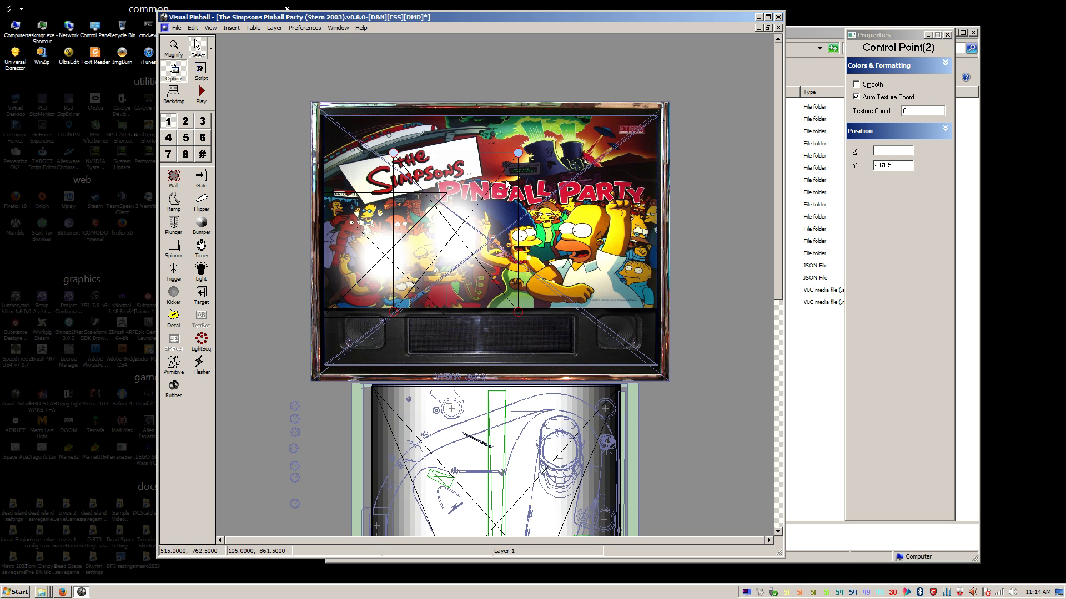
left_click(495, 200)
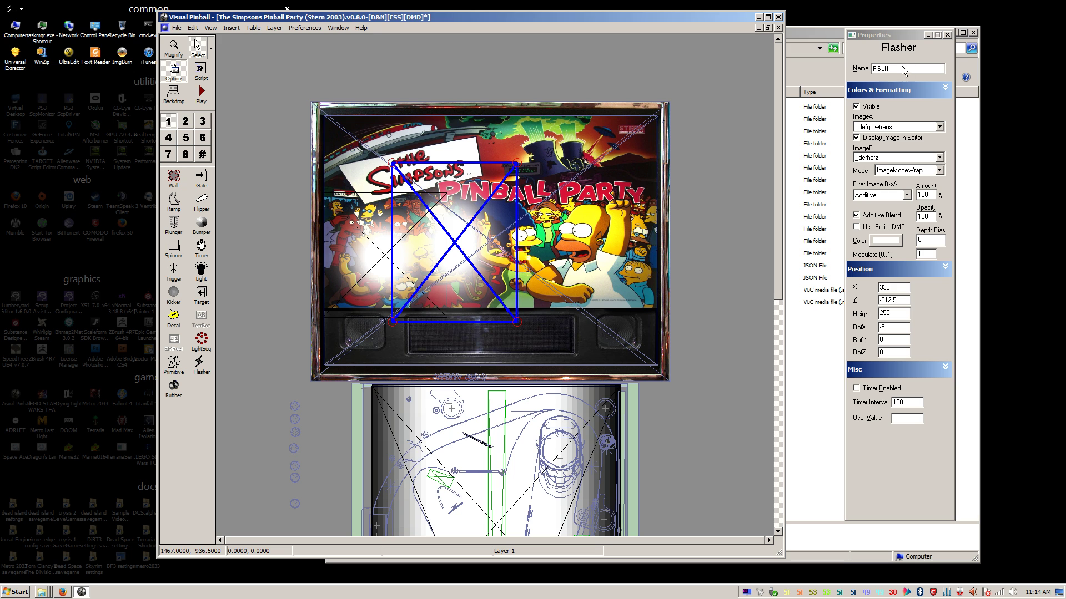
left_click(888, 70)
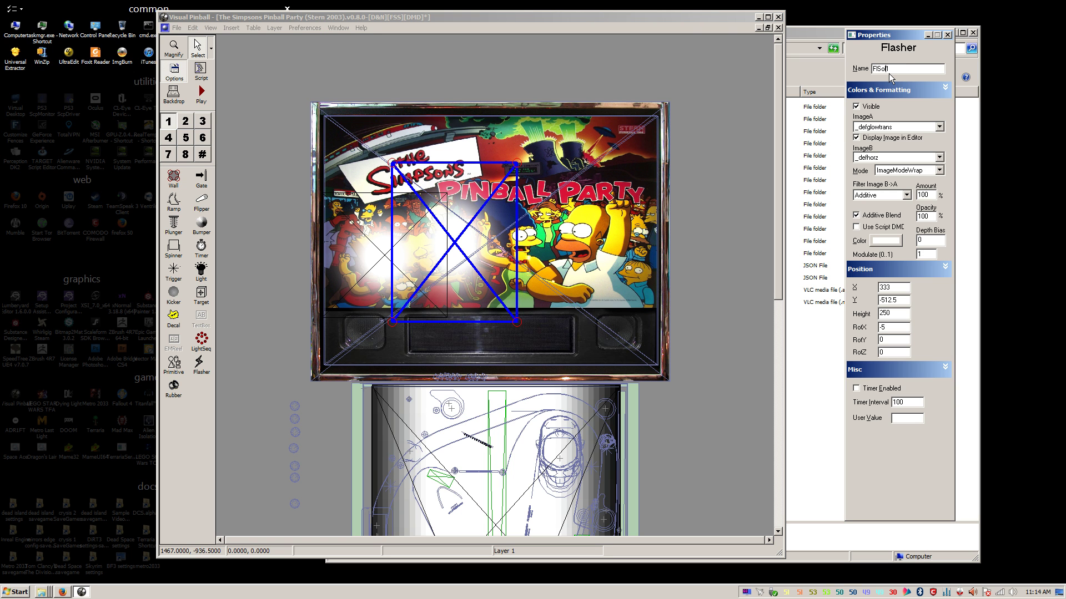
left_click(473, 210)
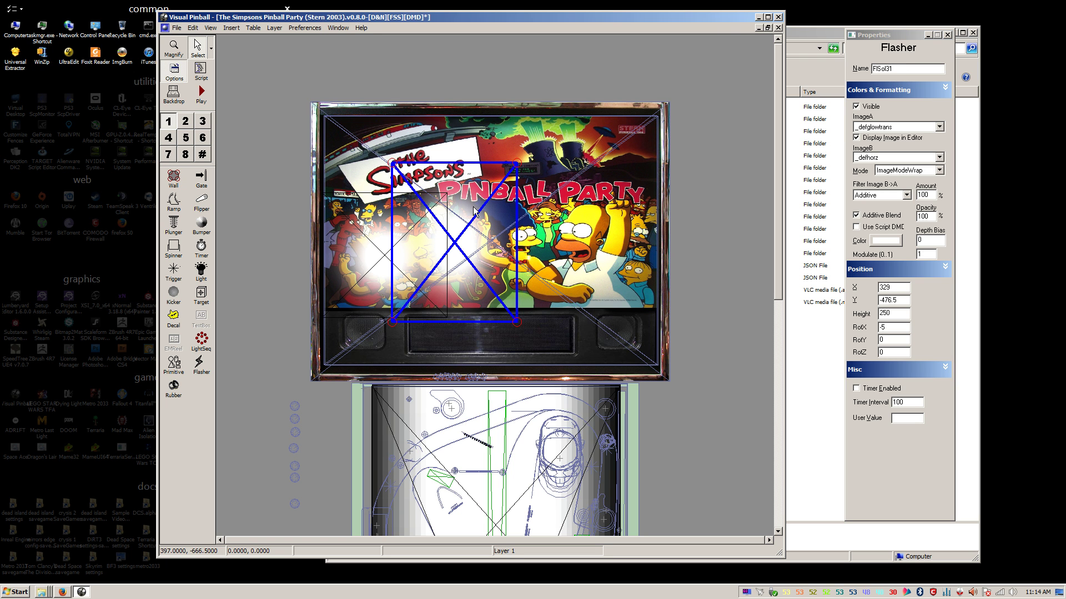
Step: Duplicate flasher FlSol31, place the copy over Homer at about X 687, Y -450.5, and rename it FlSol8
left_click_drag(474, 211, 566, 259)
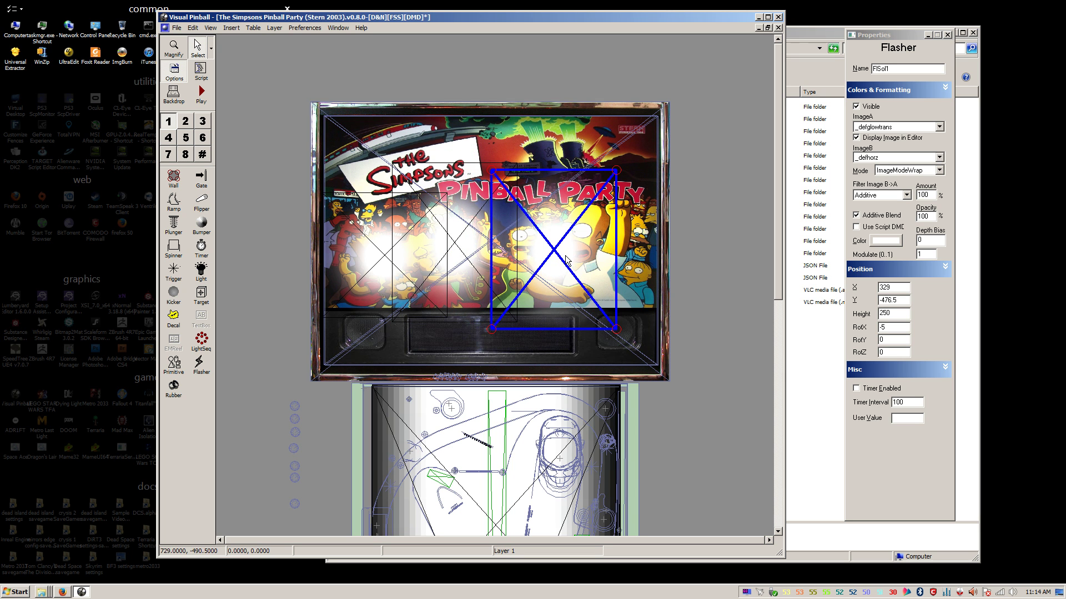
left_click(904, 71)
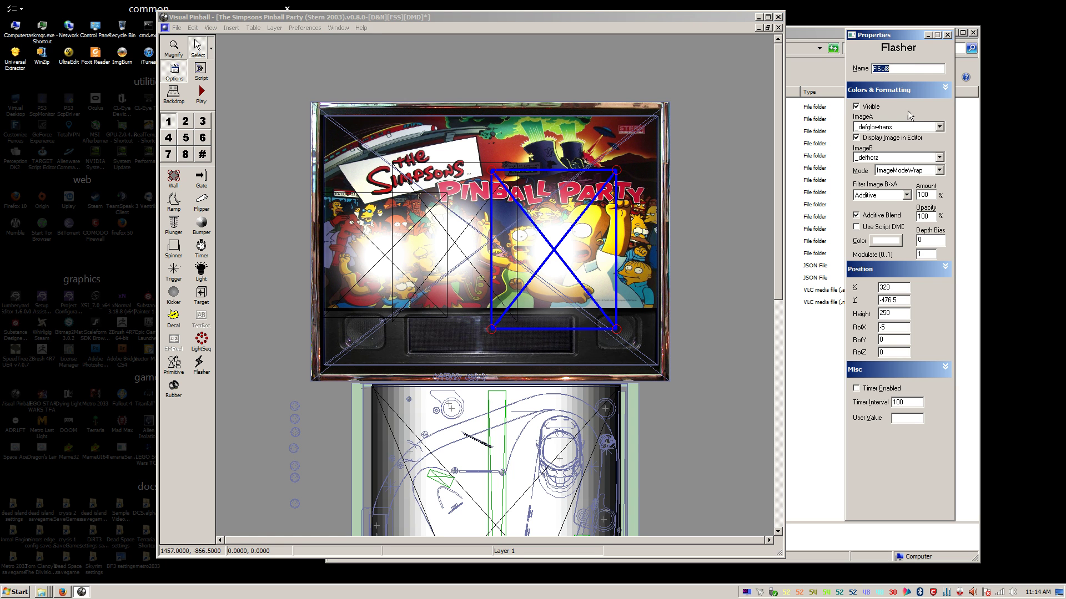
left_click(581, 236)
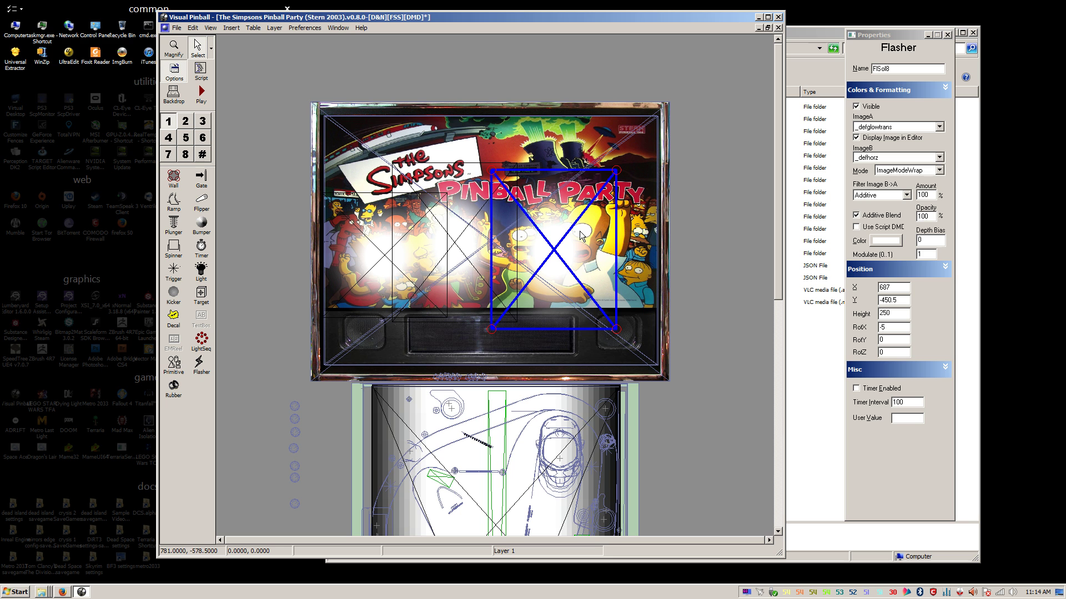
Step: Duplicate flasher FlSol8 above Homer and shorten the copy by lowering its two upper control points
left_click_drag(581, 236, 575, 166)
left_click(487, 75)
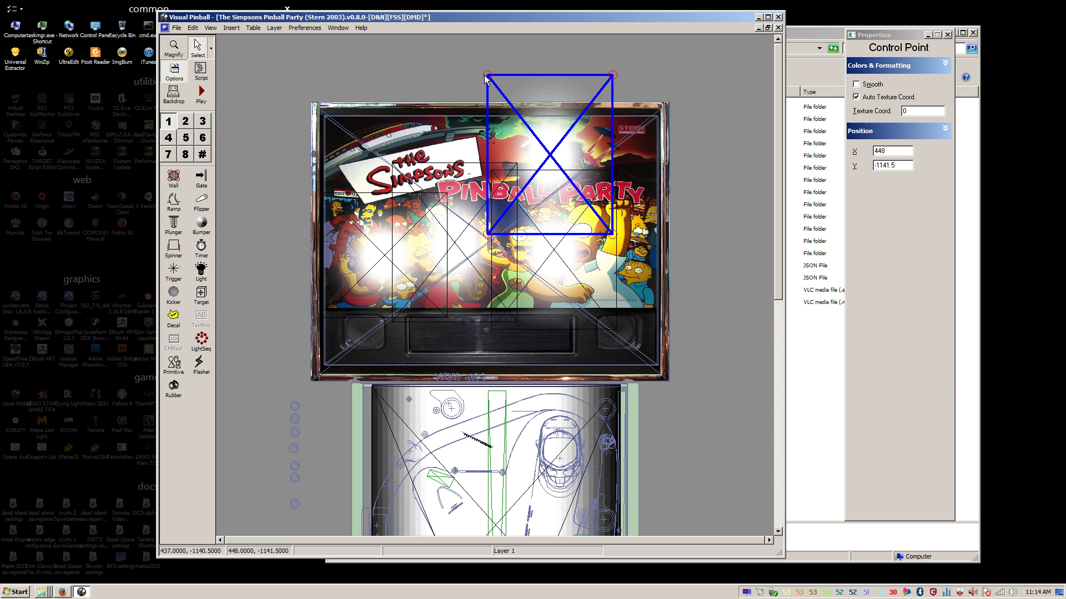
left_click(612, 76, "shift")
left_click_drag(612, 76, 608, 110)
key("ctrl+z")
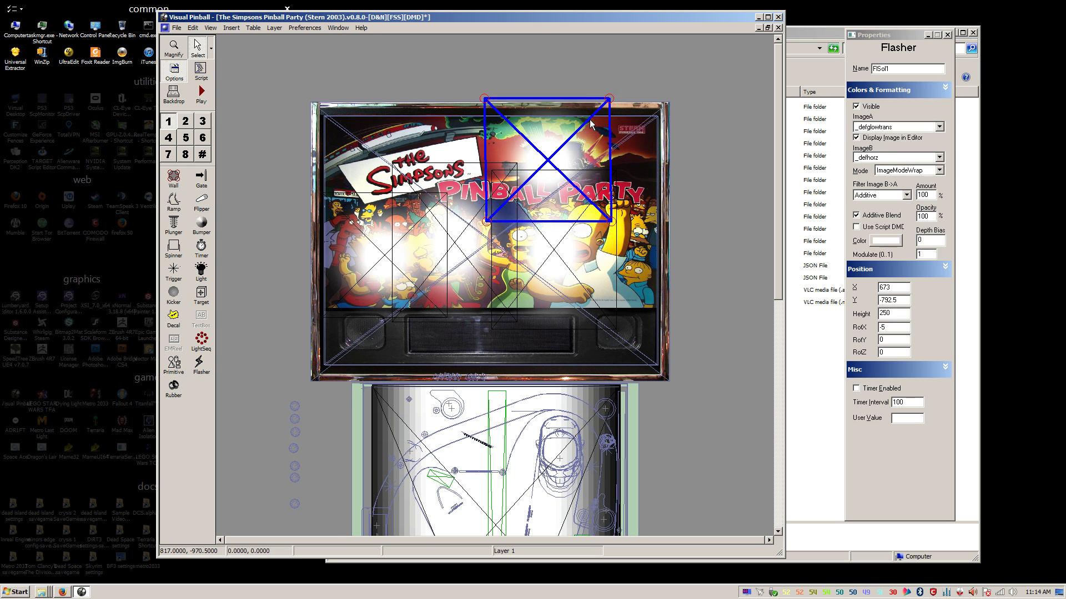
Step: Widen the copied flasher by moving its two left-hand control points outward to about X 258
left_click(485, 79)
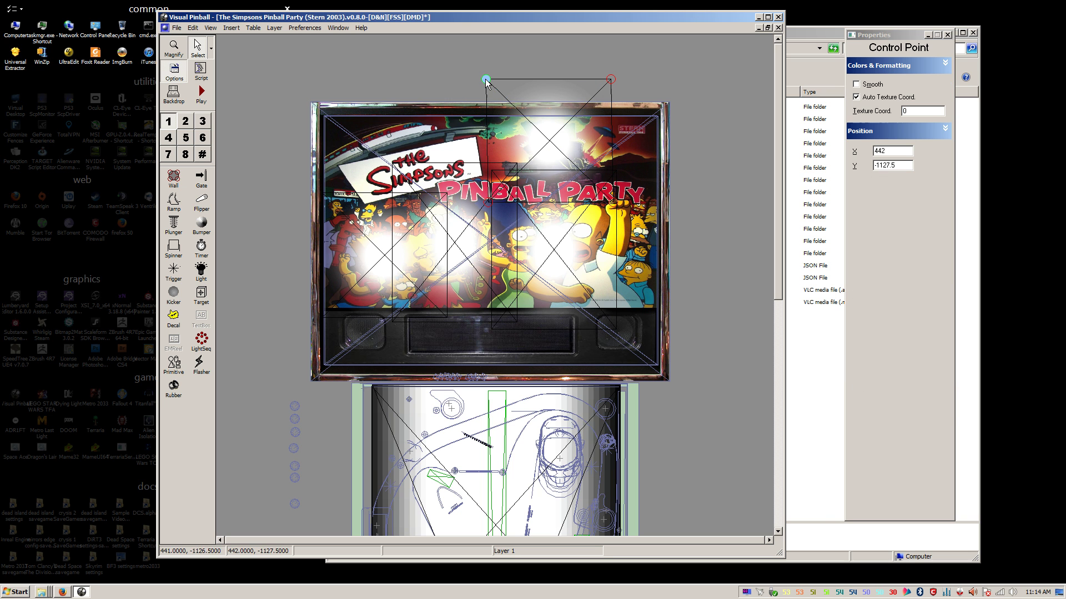
left_click(487, 203, "shift")
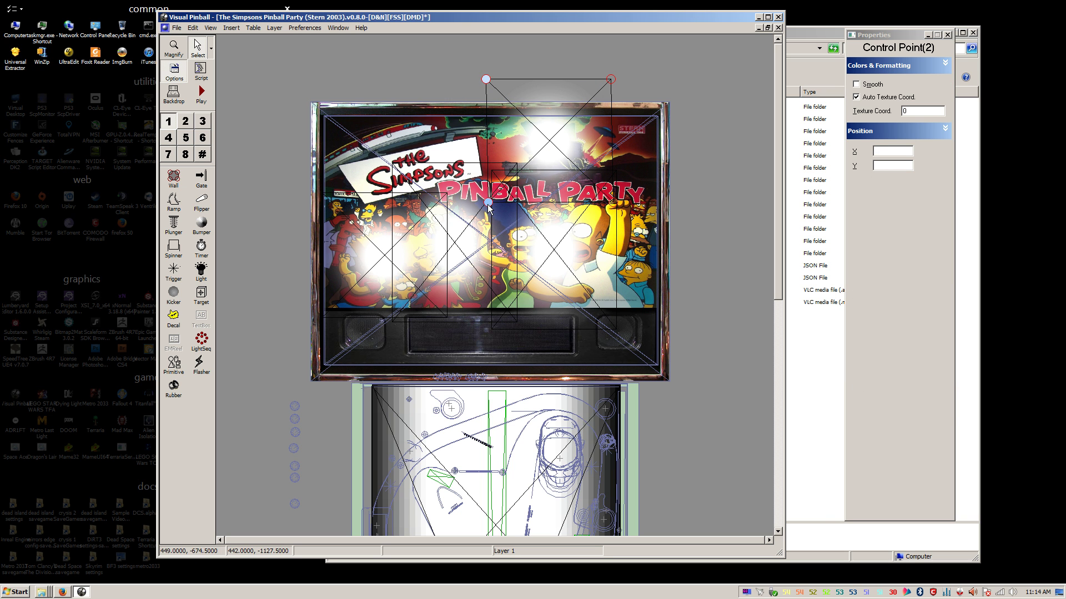
left_click_drag(488, 204, 437, 204)
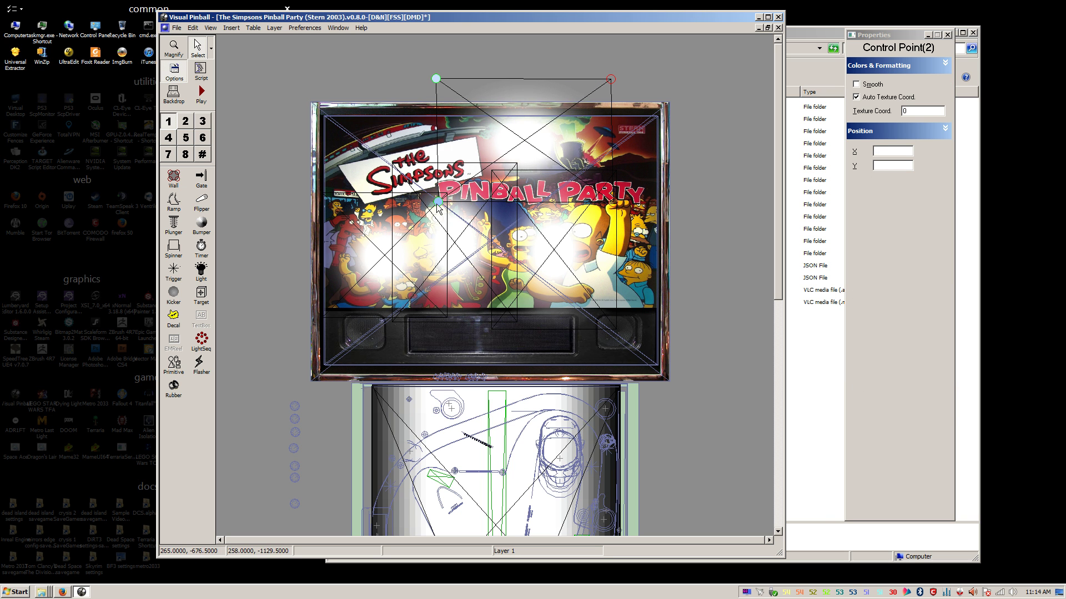
Step: Nudge the widened flasher's upper-left control point slightly right to straighten its left edge
left_click(445, 81)
left_click(439, 80)
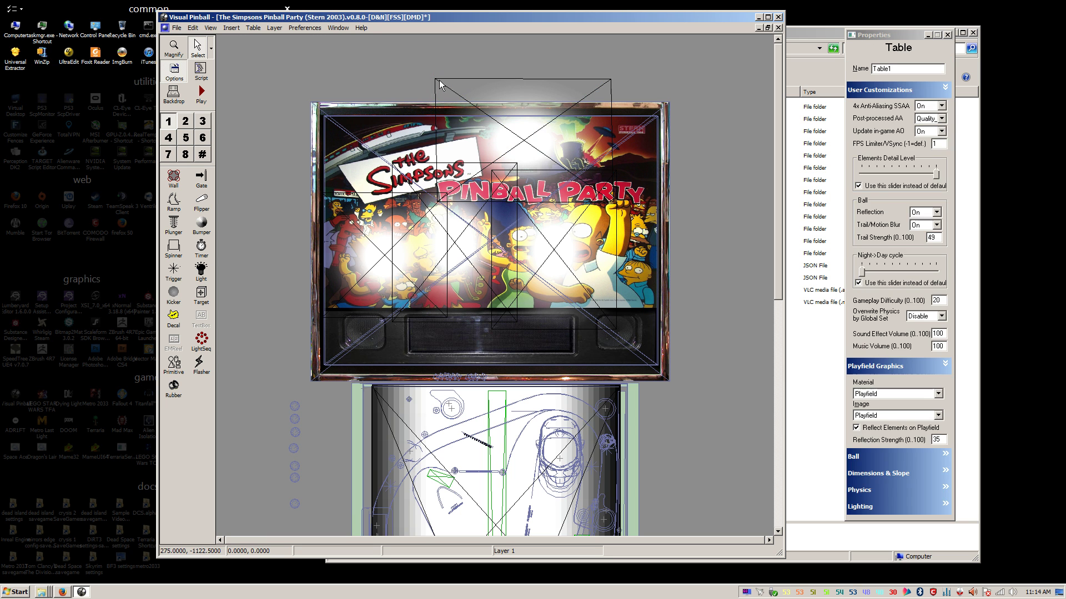
left_click(436, 79)
left_click(435, 79)
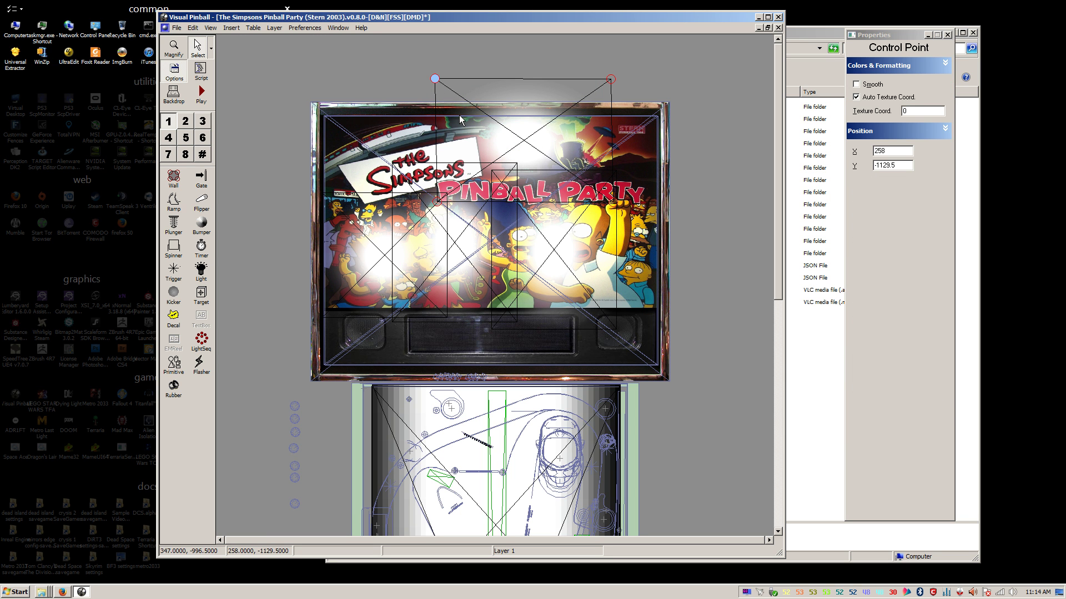
key("Right")
key("Right")
Step: Nudge the widened flasher's upper-right control point slightly right to straighten its right edge
left_click(614, 85)
left_click(611, 81)
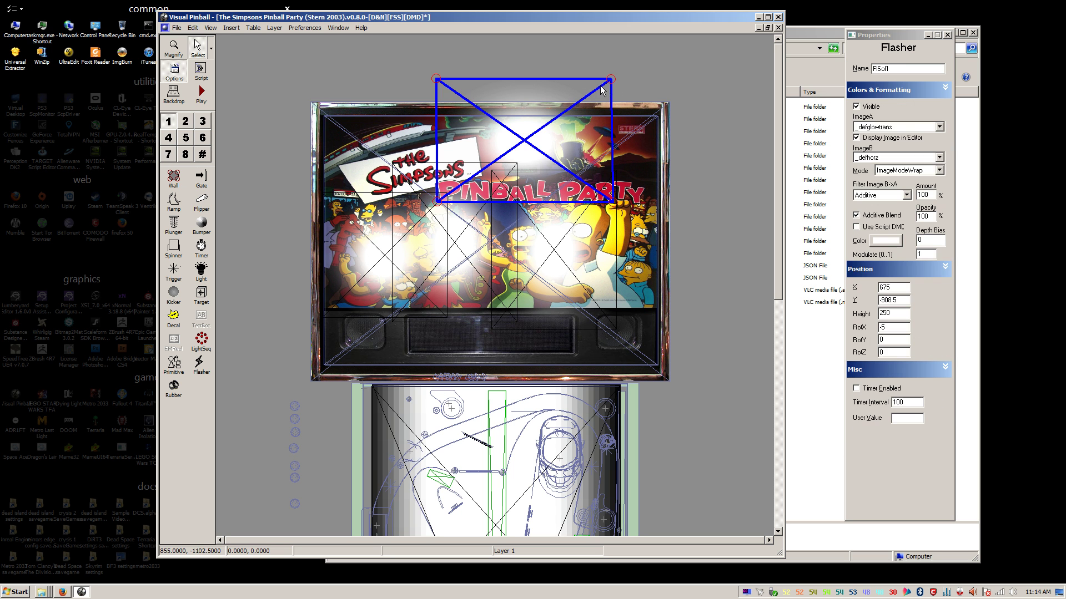
left_click(611, 82)
left_click(610, 82)
left_click(610, 80)
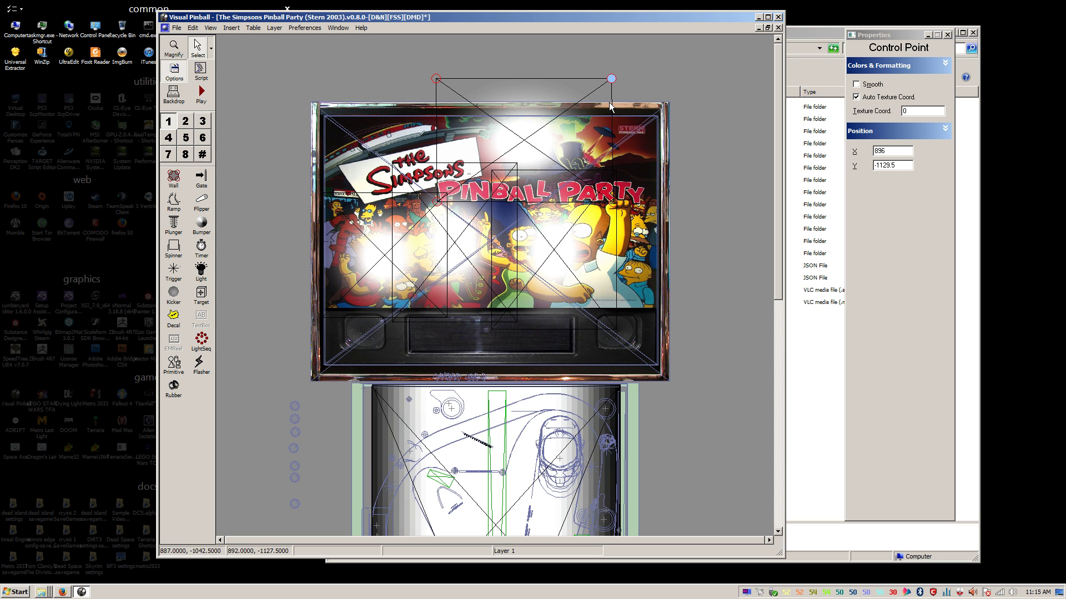
key("Right")
key("Right")
key("Right")
key("Right")
Step: Move the widened flasher a little to the right over the upper backglass and rename it FlSol10
left_click(559, 117)
left_click_drag(550, 128, 570, 128)
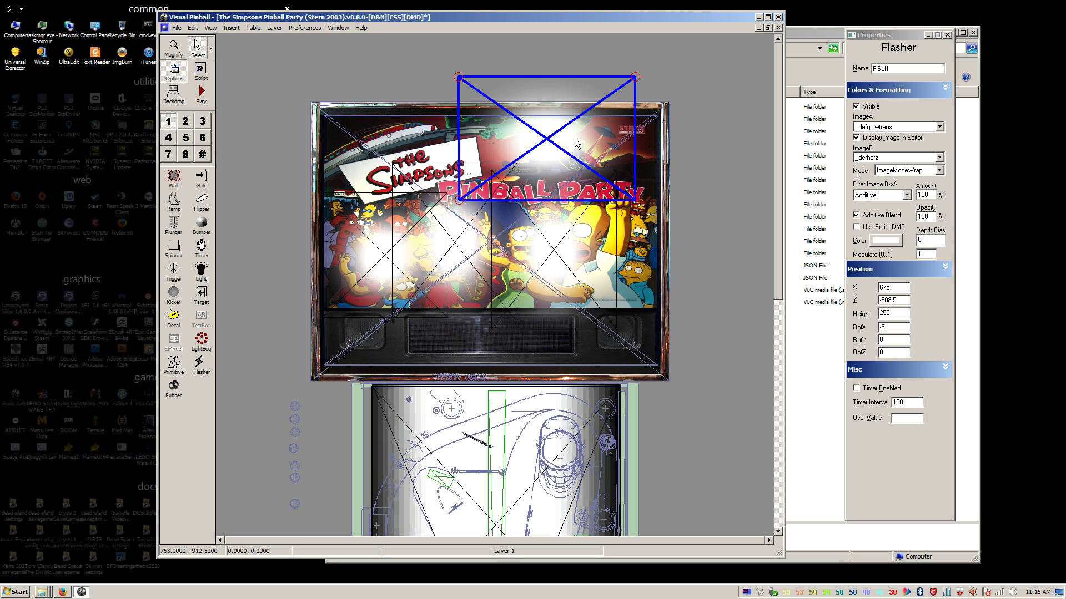
left_click(892, 71)
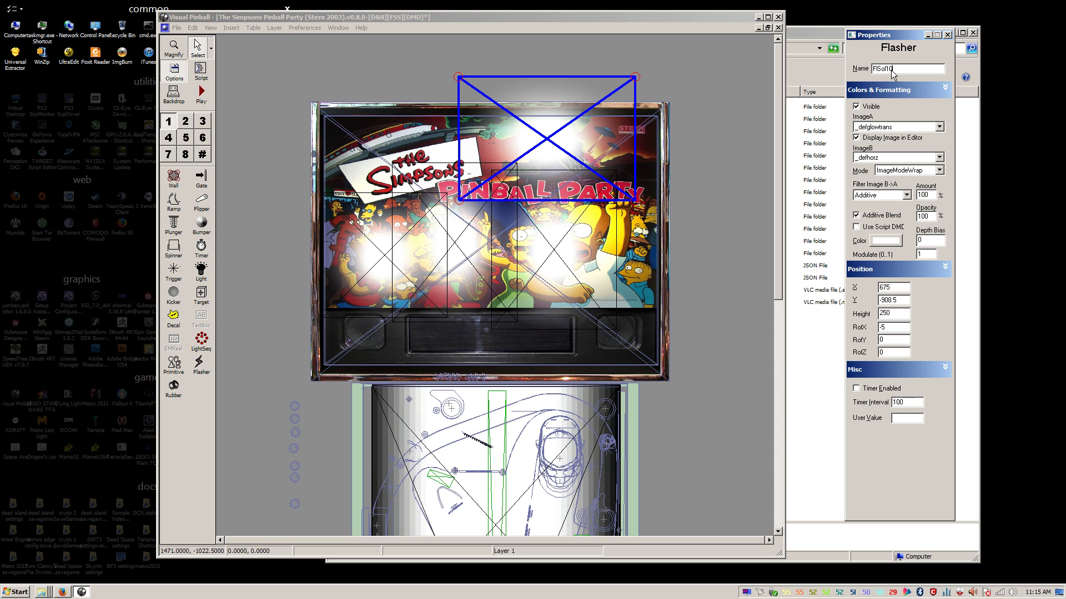
left_click(582, 56)
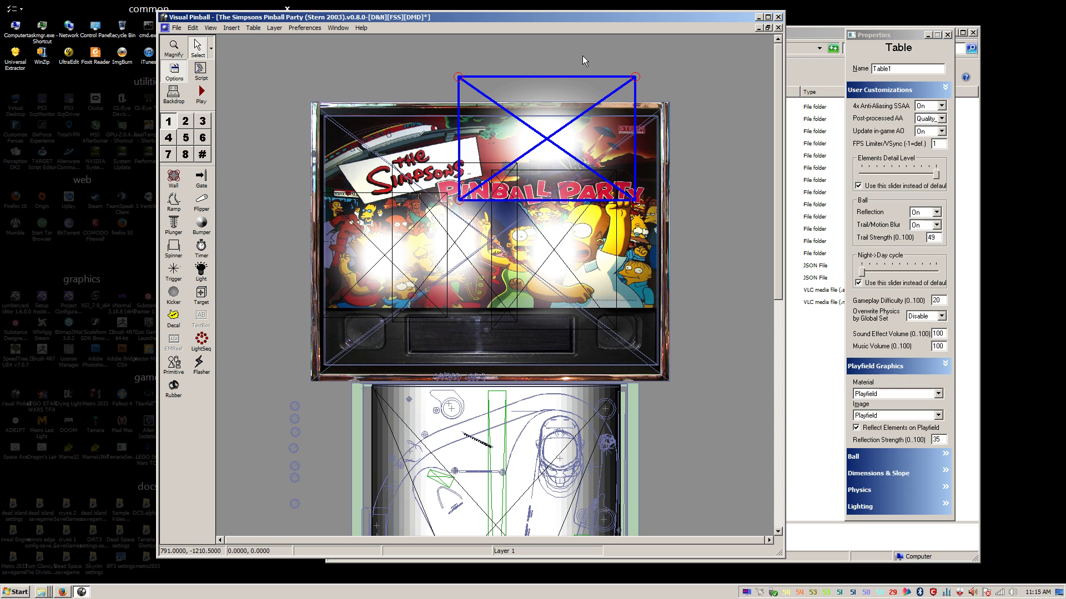
Step: Duplicate flasher FlSol32 as a thin strip by lowering its upper control points, placed near the backglass's upper-right corner at about X 837, Y -1094.5
left_click(364, 274)
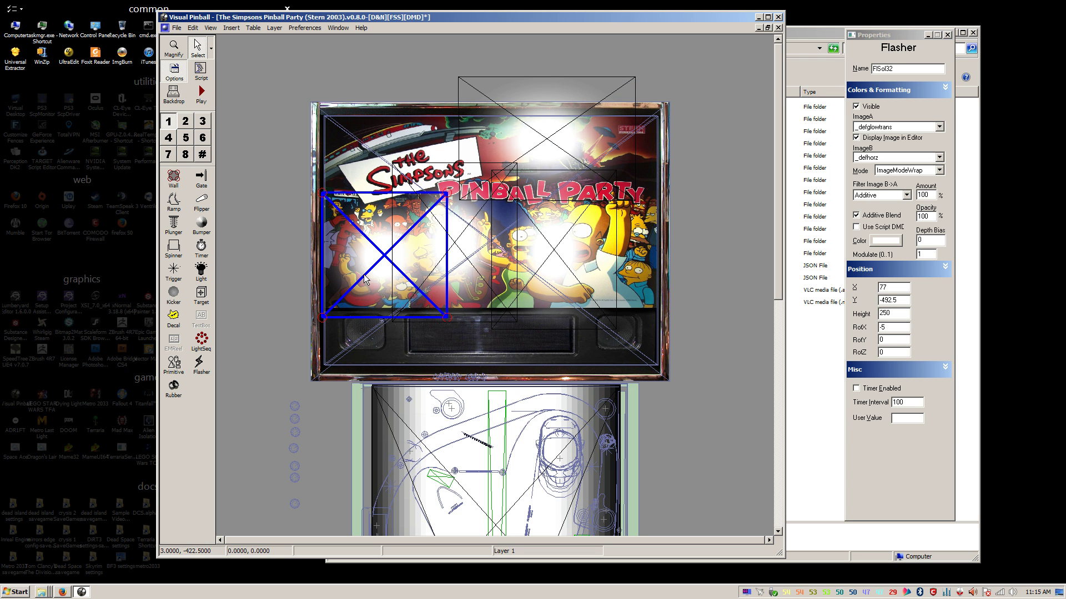
left_click(356, 198)
right_click(356, 198)
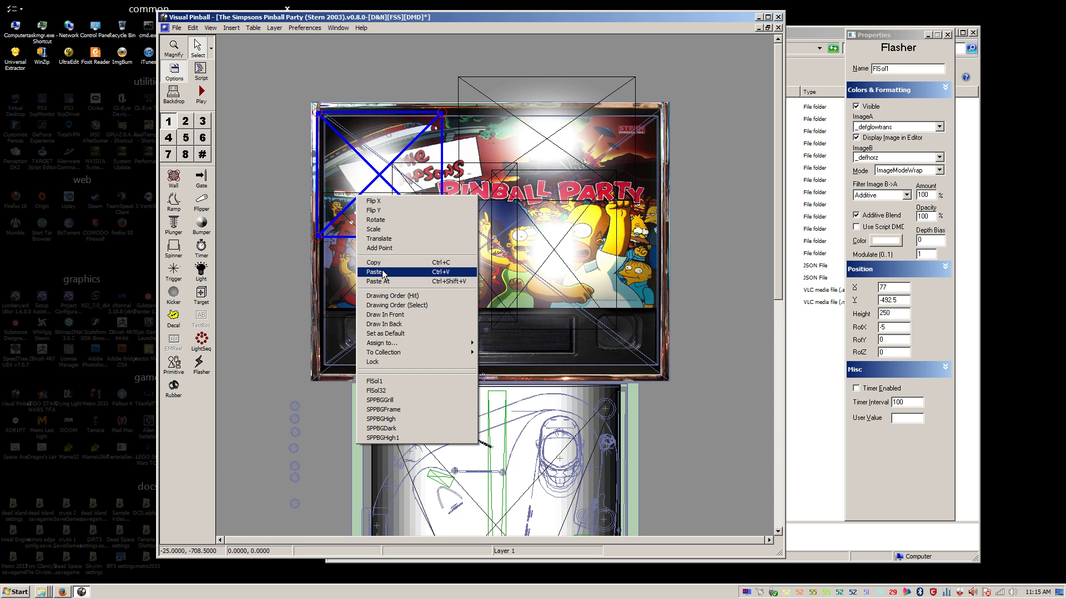
left_click(317, 112)
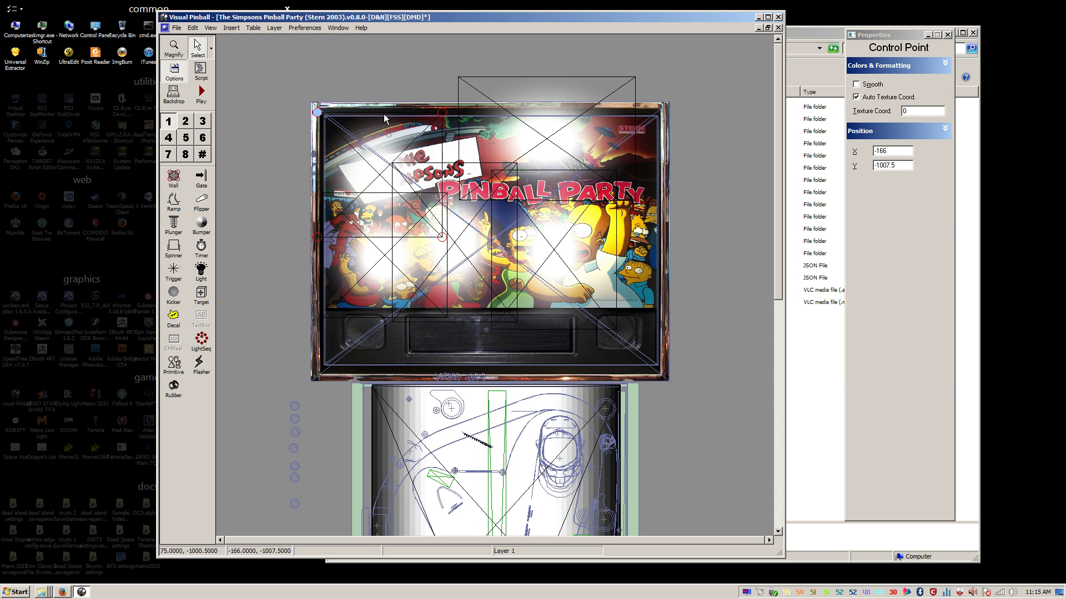
left_click(442, 114, "shift")
left_click_drag(443, 118, 632, 151)
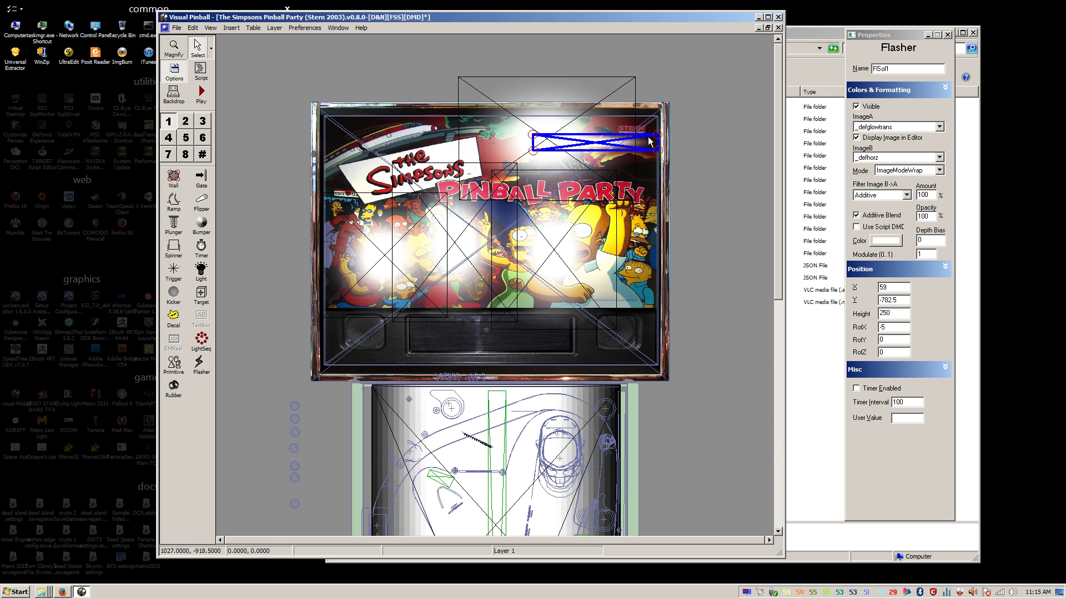
Step: Rename the thin strip flasher FlSol18
left_click(904, 69)
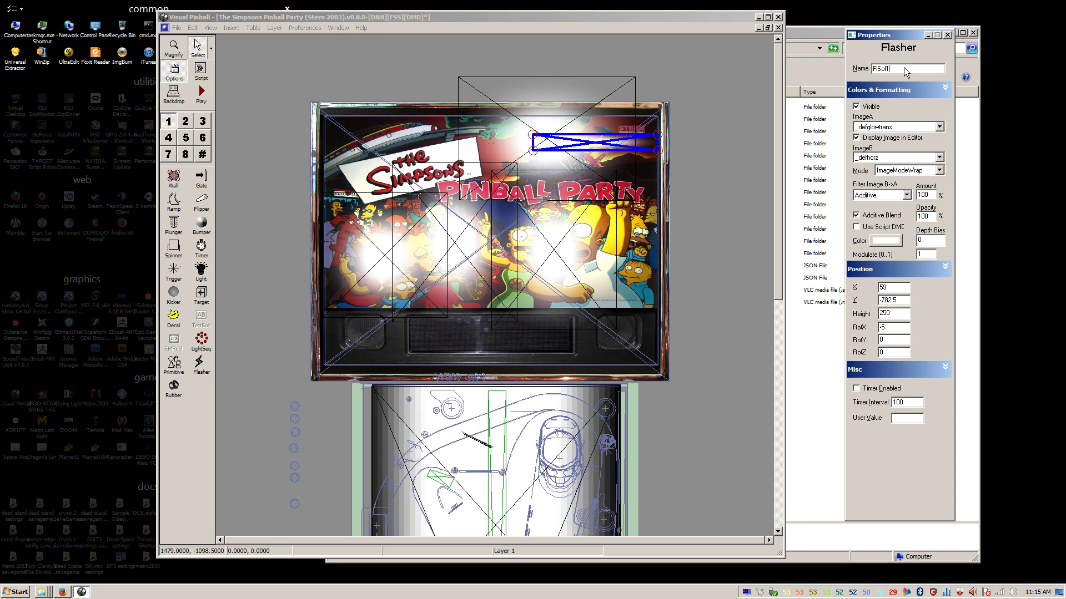
type("8")
left_click(643, 141)
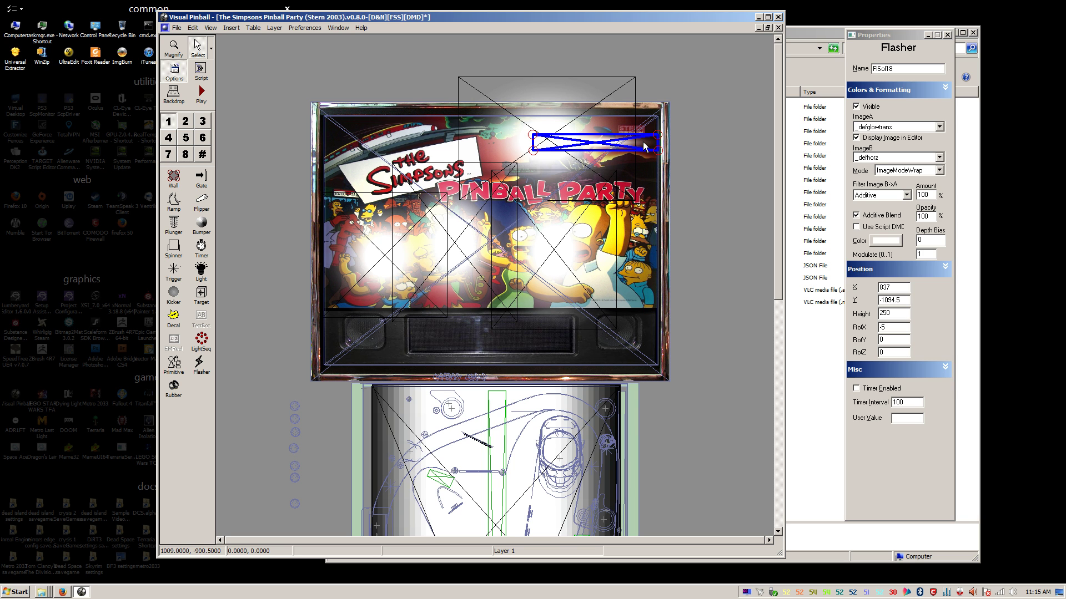
Step: Duplicate flasher FlSol18 slightly below it, at about X 887, Y -1058.5, and rename the copy FlSol17
key("ctrl+v")
left_click_drag(649, 158, 655, 160)
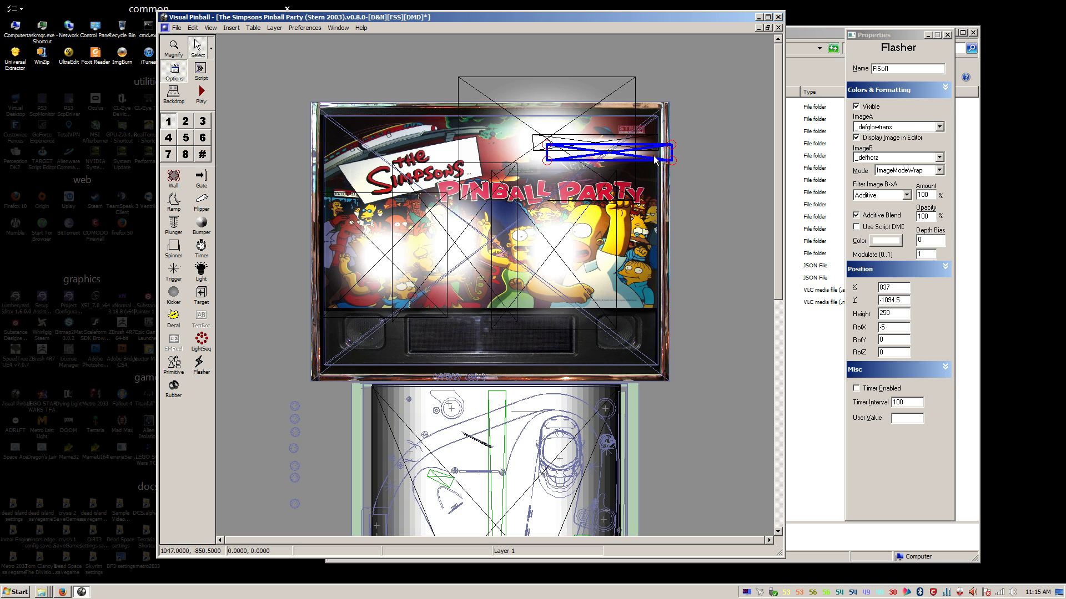
left_click(895, 70)
key("Return")
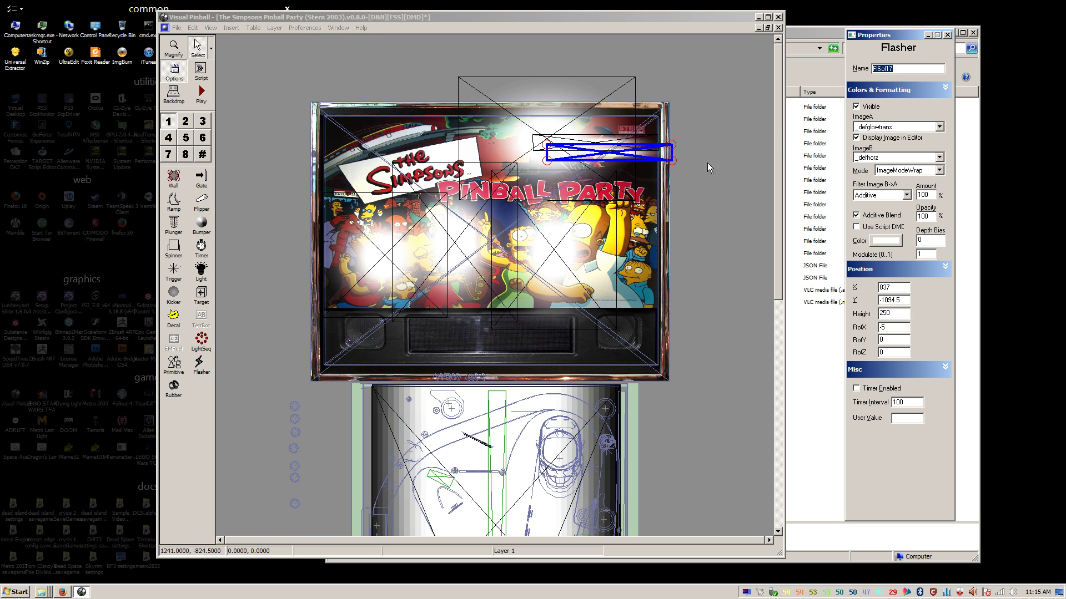
Step: Set flasher FlSol18's RotX to 0 and its RotZ to 45
left_click(646, 142)
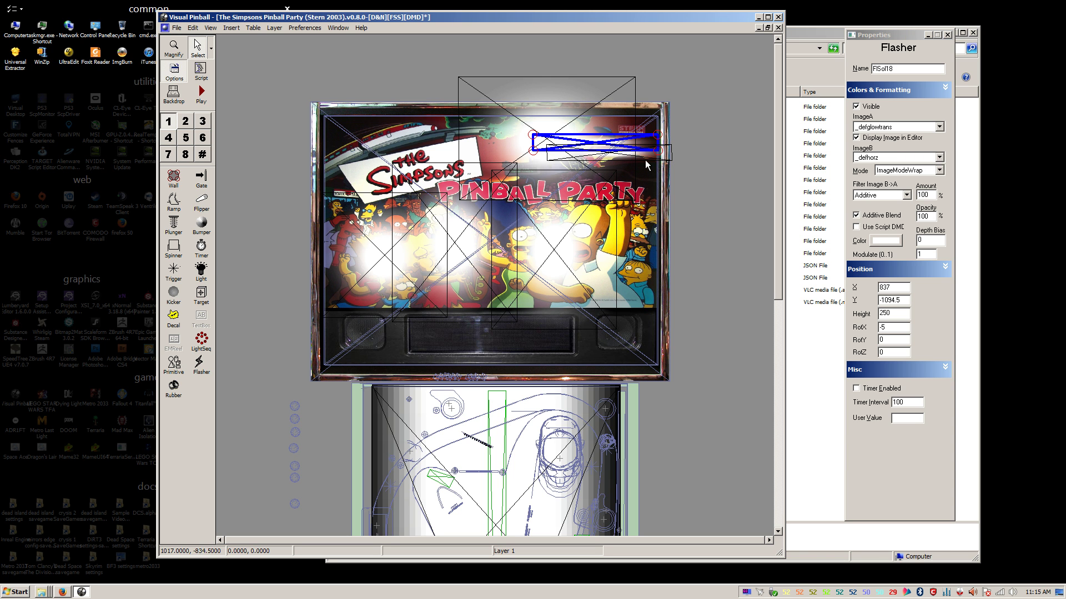
left_click(888, 327)
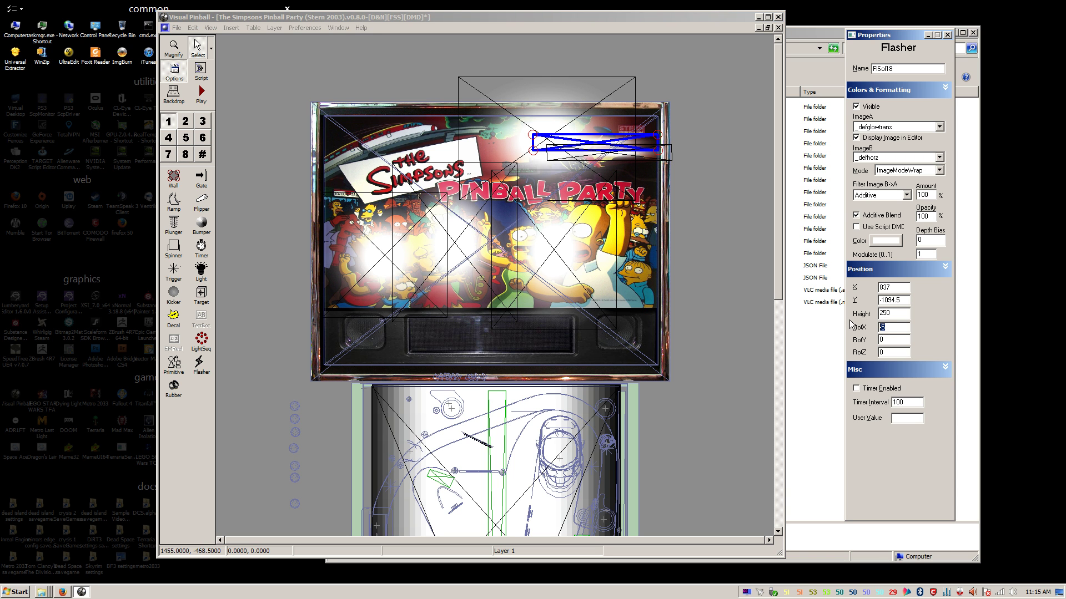
type("0")
key("Tab")
key("Tab")
Step: Set flasher FlSol17's RotZ to 45 and its RotX to 0
left_click(618, 157)
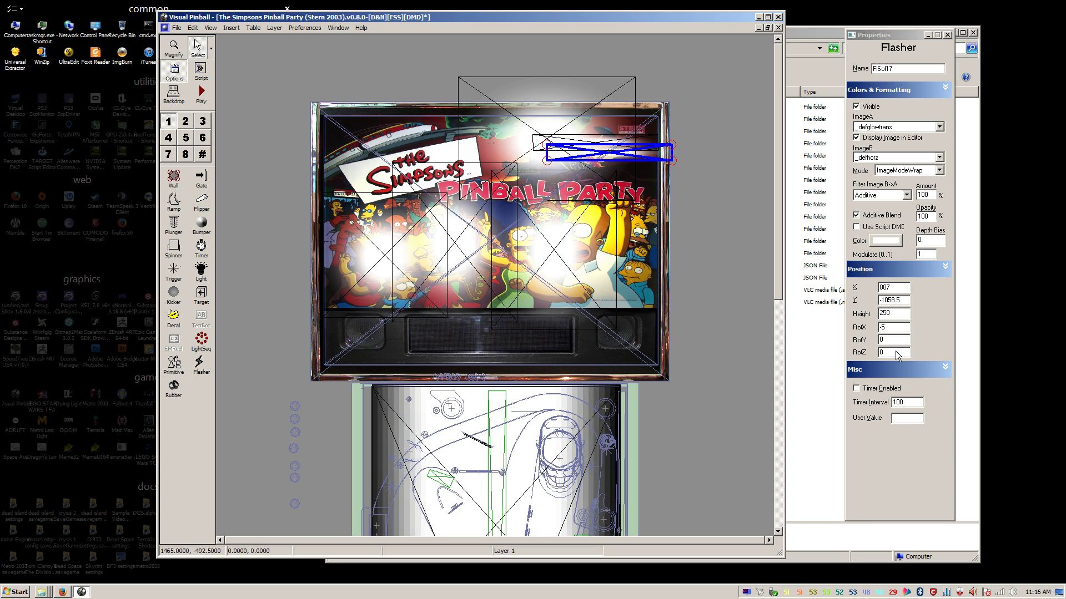
left_click(853, 354)
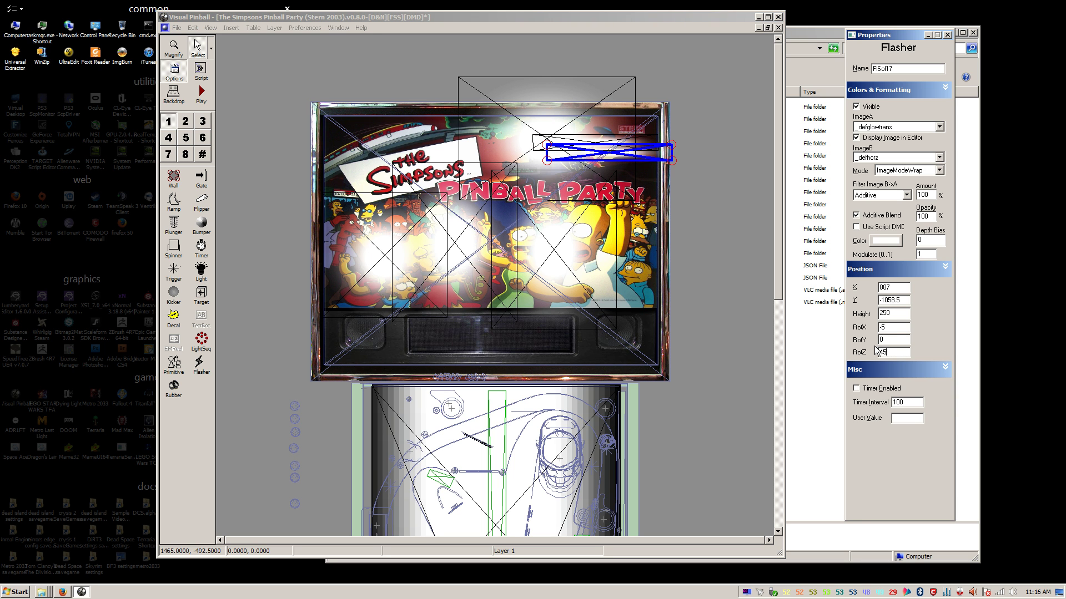
type("45")
left_click(874, 328)
type("0")
left_click(644, 85)
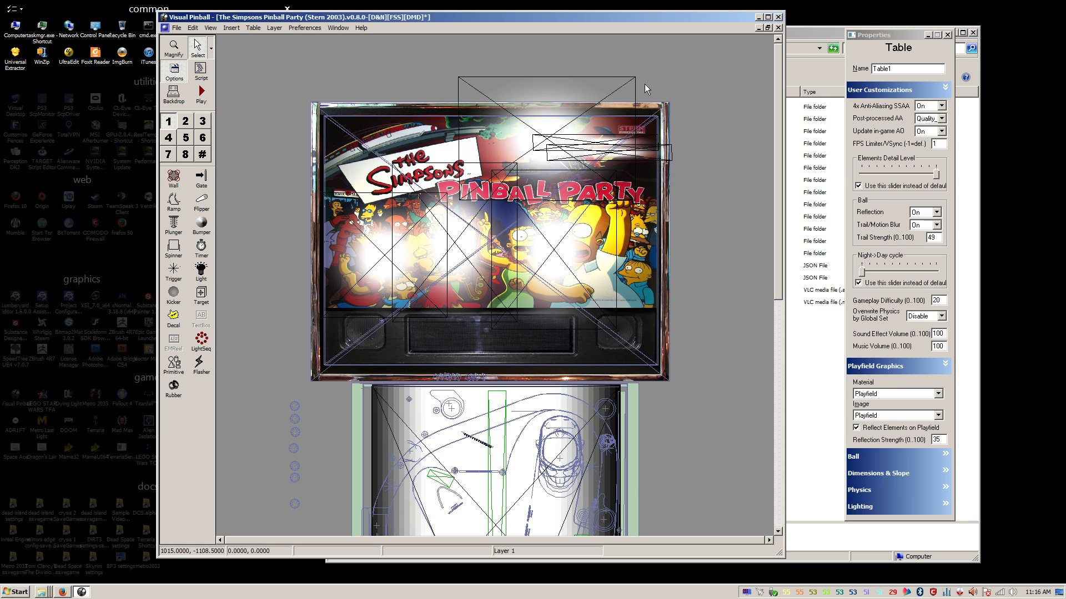
Step: Set RotZ to 50 for both thin flashers, FlSol18 and FlSol17
left_click(643, 153)
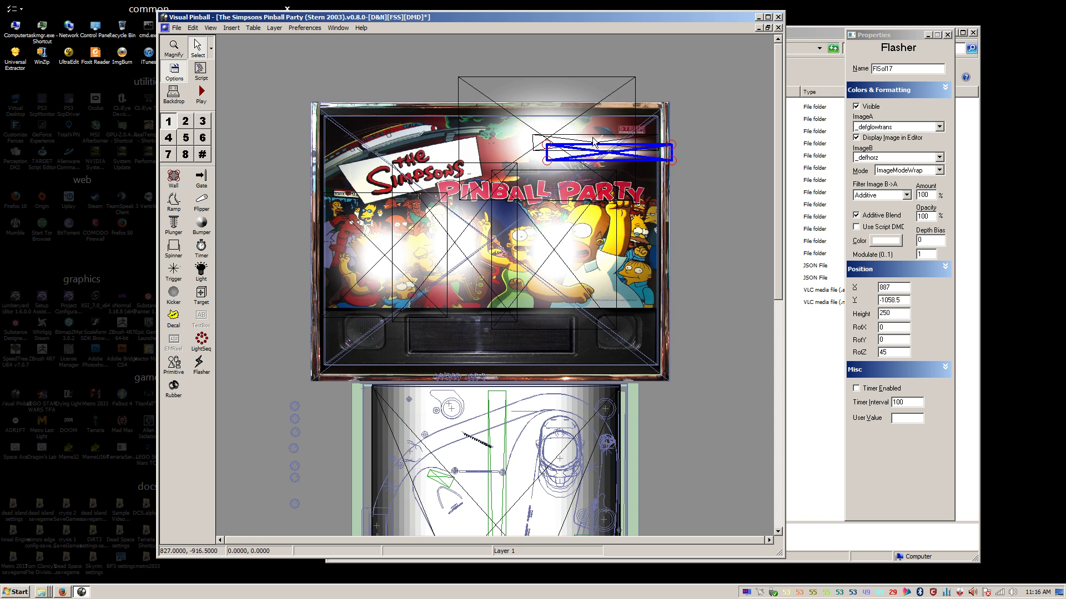
left_click(650, 143)
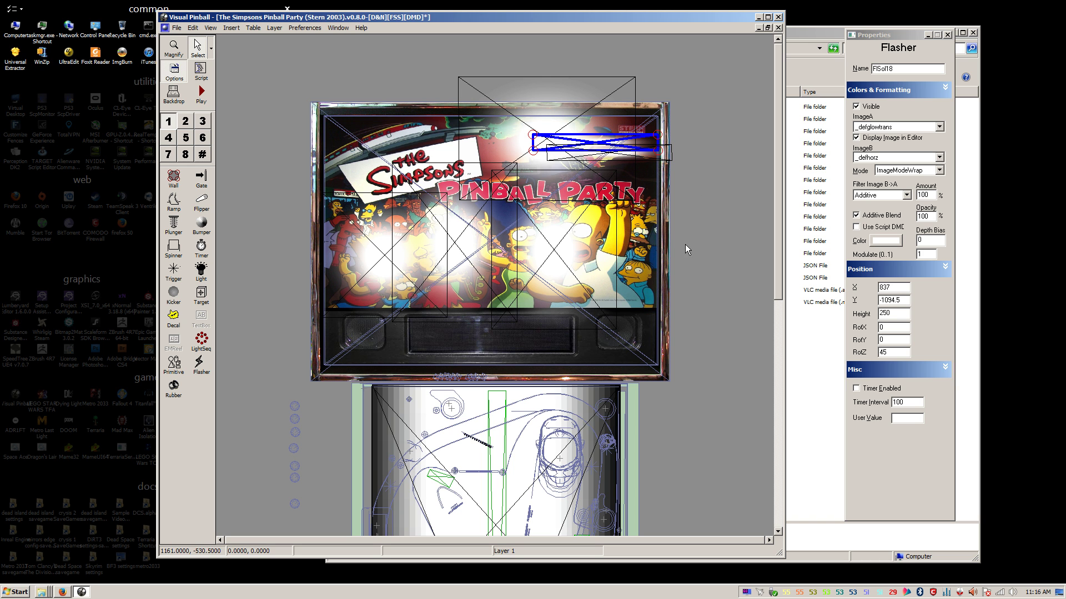
left_click(891, 353)
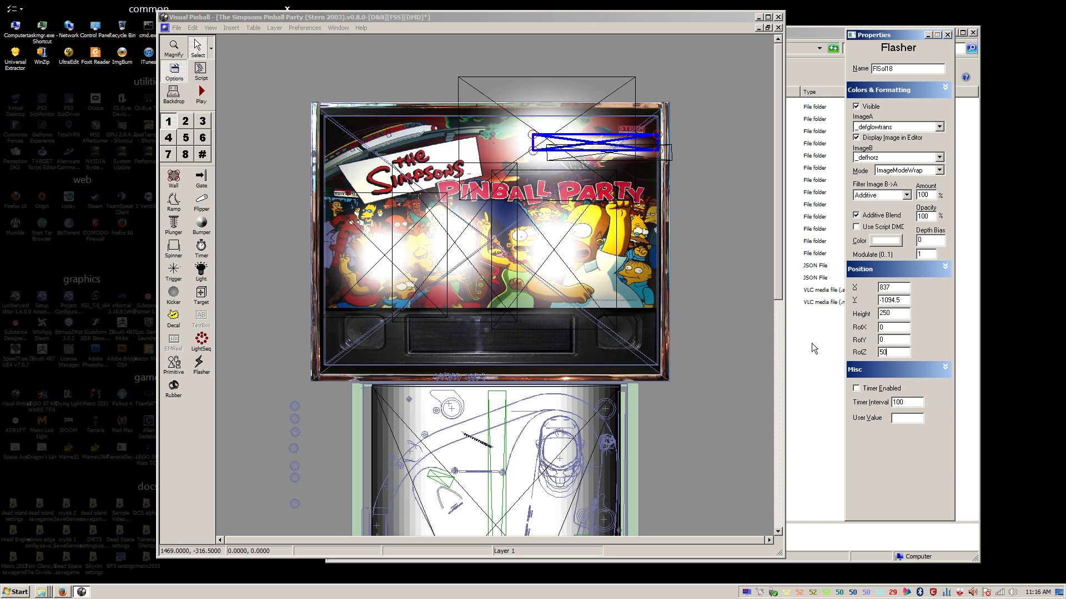
left_click(653, 159)
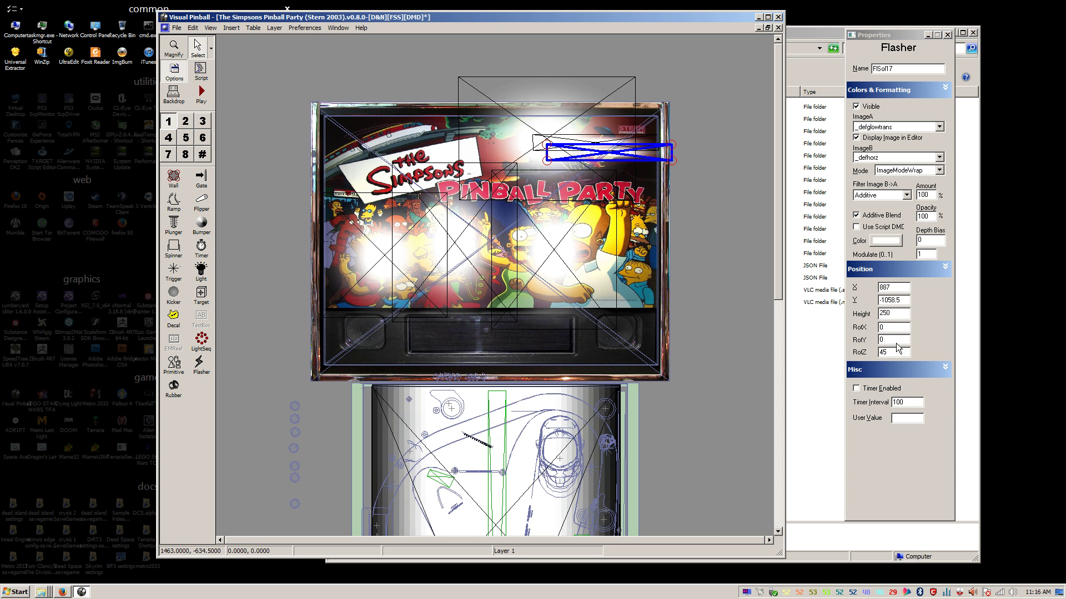
left_click(892, 353)
type("50")
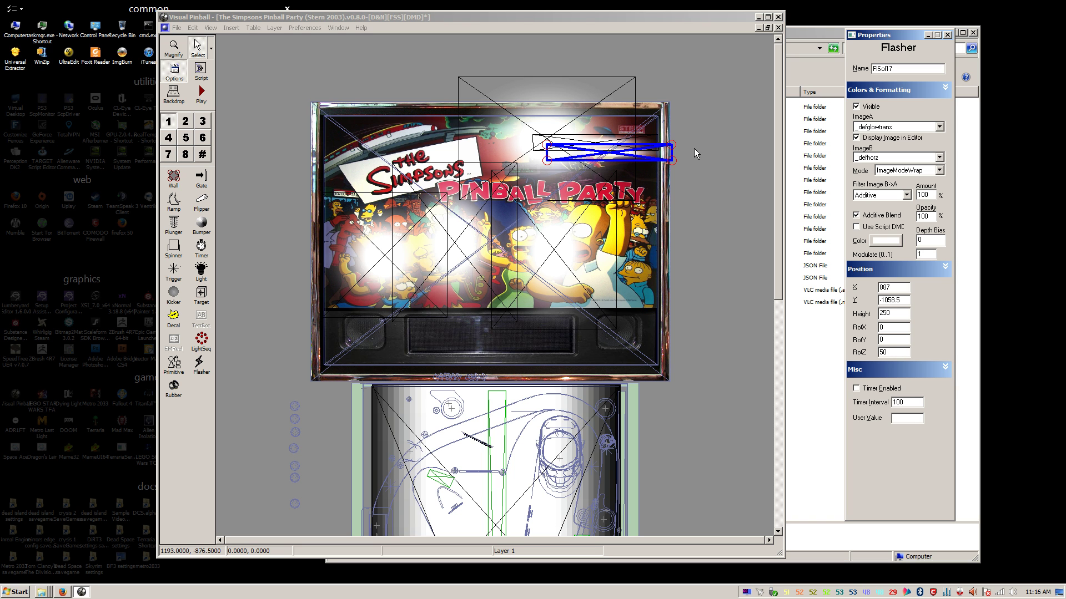
Step: Save the table and unlock the flashers covering the backglass
left_click(515, 44)
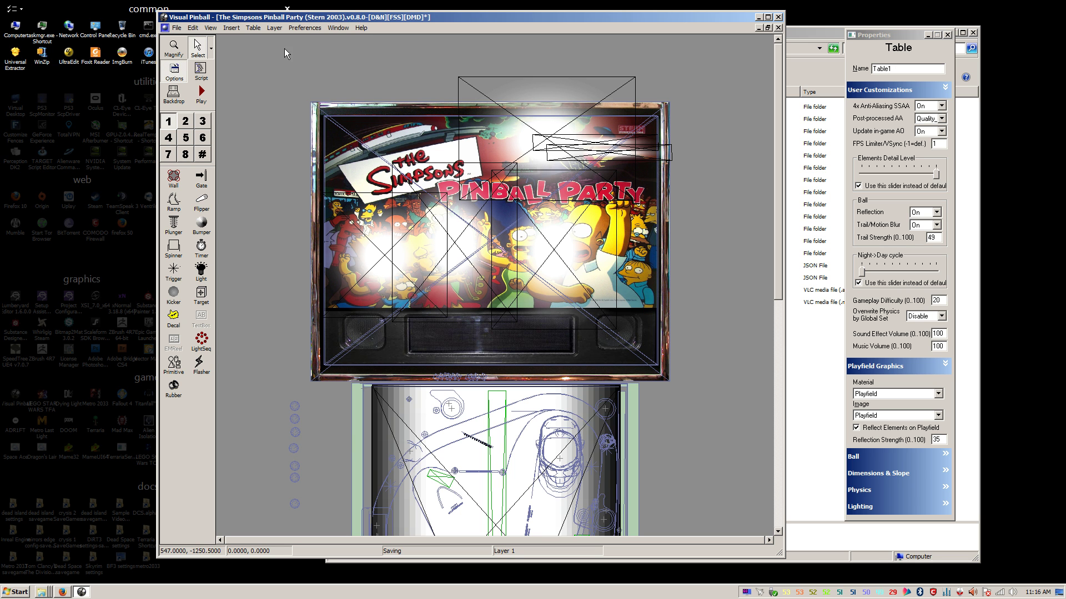
left_click_drag(278, 50, 707, 380)
right_click(568, 218)
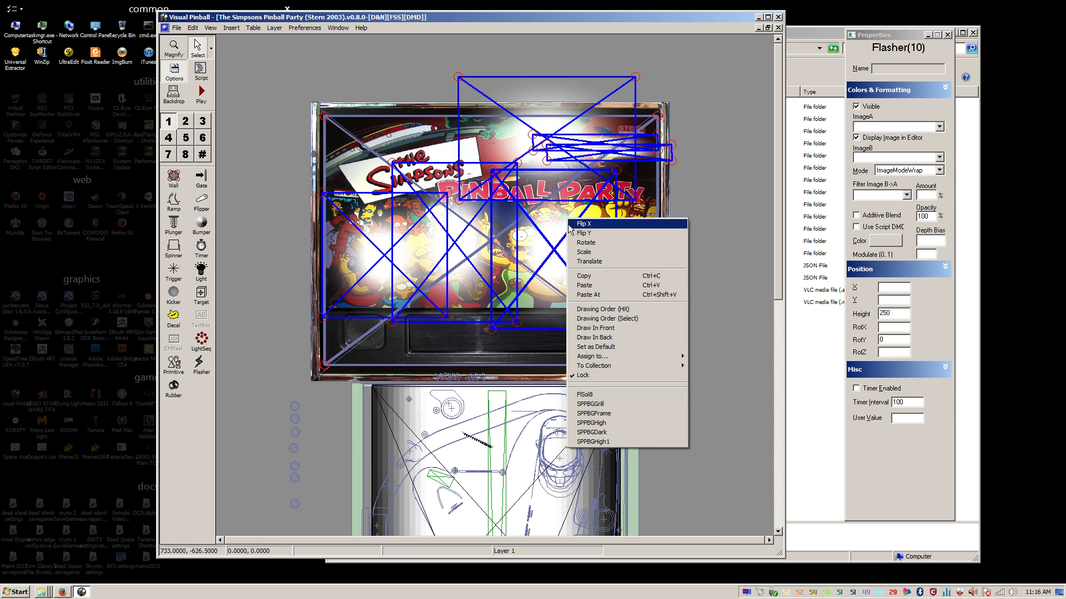
left_click(581, 375)
left_click(711, 230)
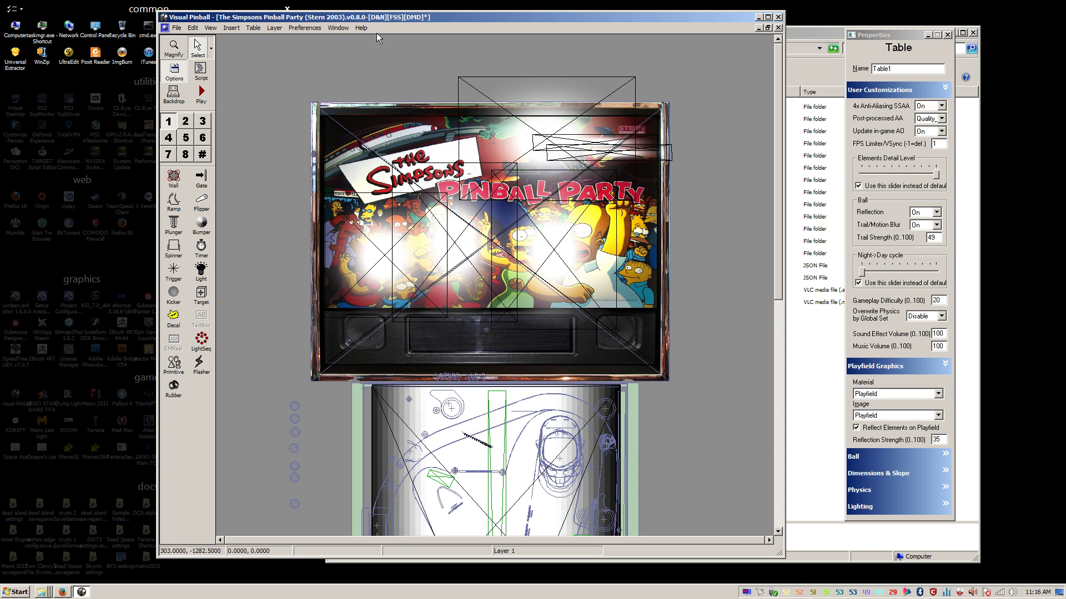
Step: Select all the backglass objects, including the glow flashers, and lock them in place
left_click_drag(281, 49, 689, 386)
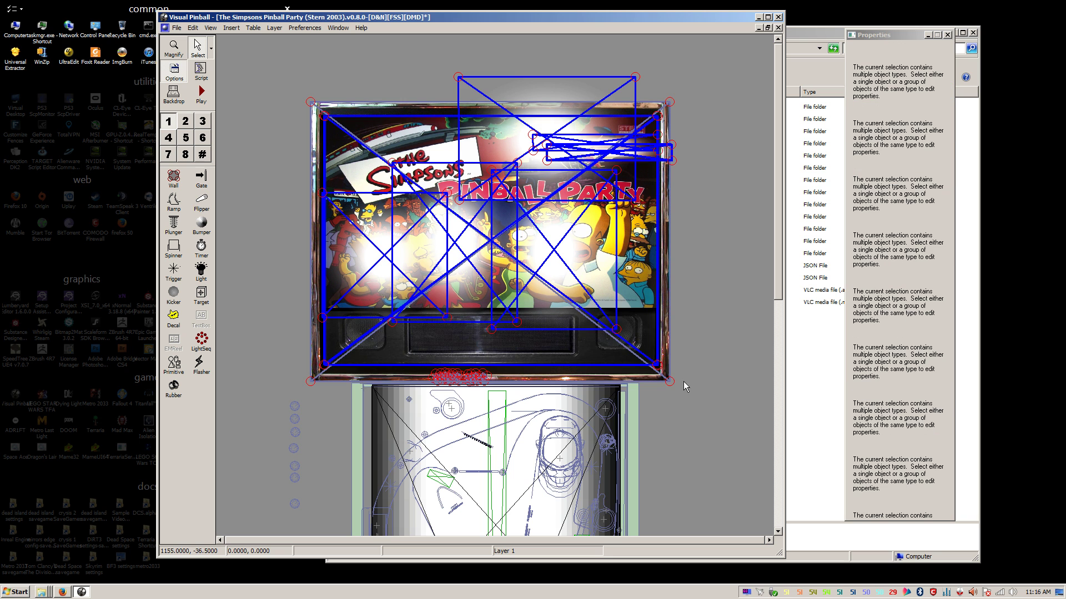
right_click(591, 300)
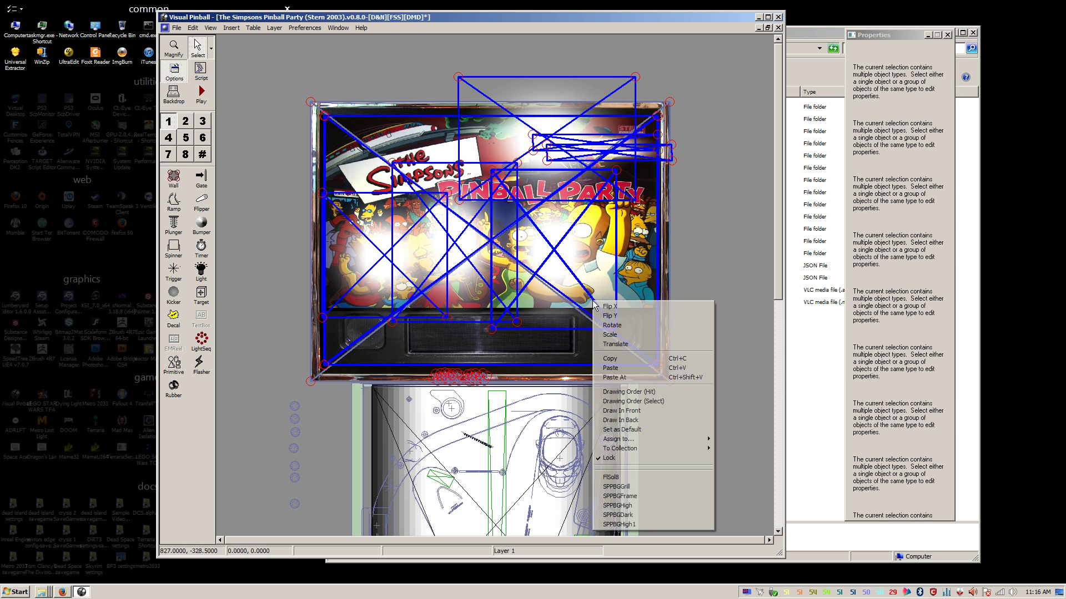
left_click(637, 460)
right_click(622, 436)
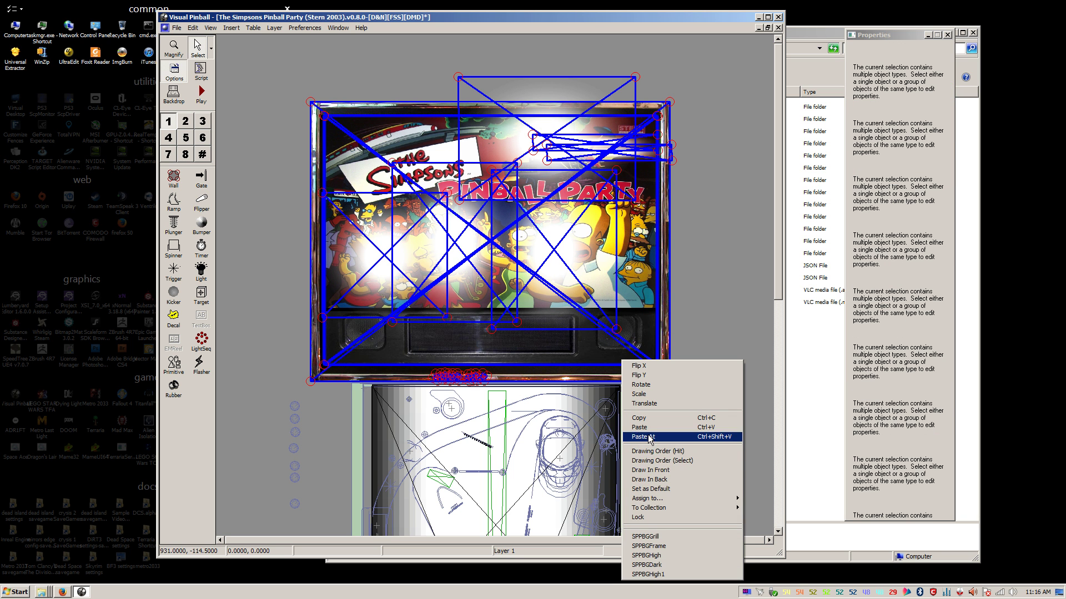
left_click(649, 518)
left_click(714, 266)
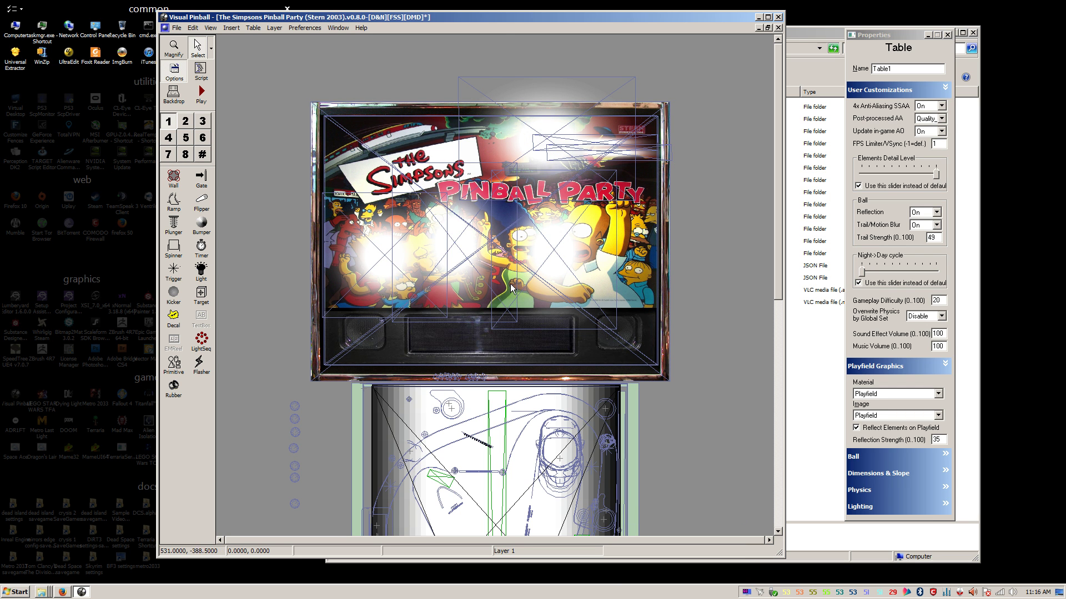
Step: Open the table script and go to the solenoid callbacks section
left_click_drag(500, 15, 506, 15)
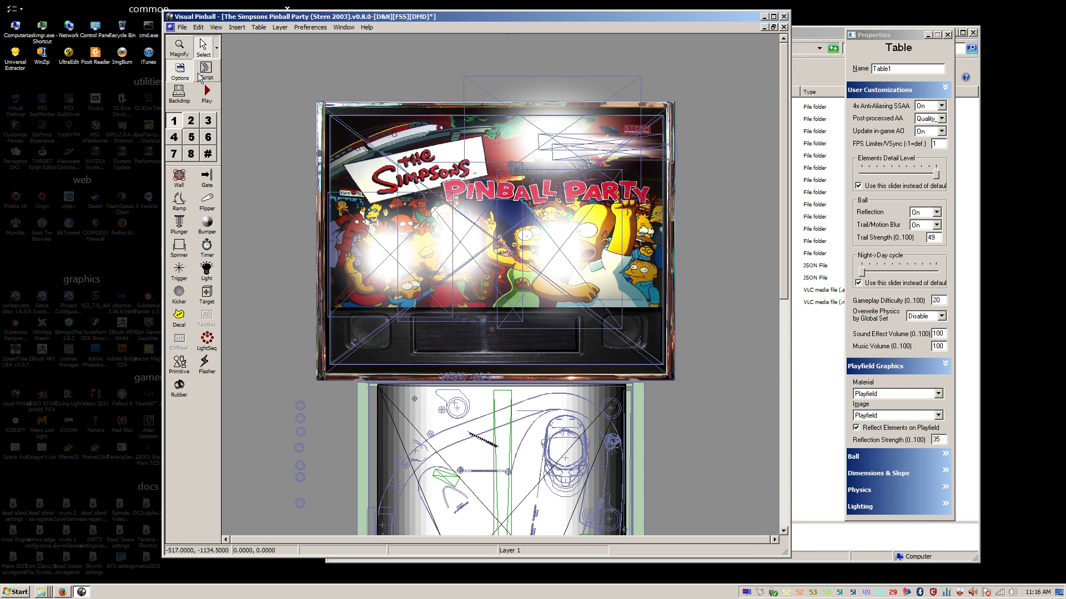
left_click(206, 72)
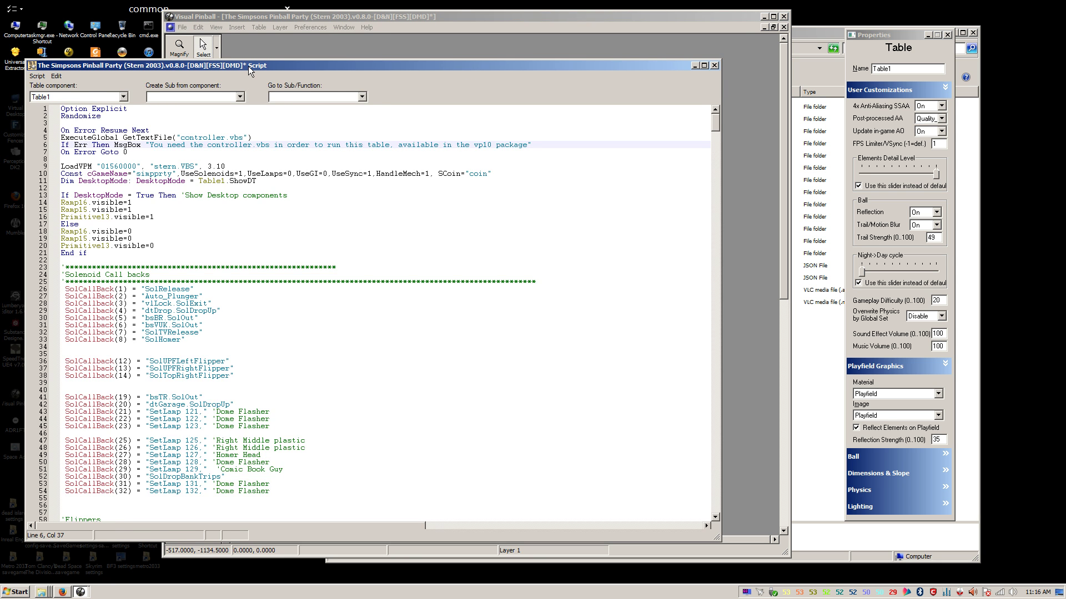
left_click_drag(248, 65, 275, 42)
scroll(261, 211, "down", 3)
left_click(260, 244)
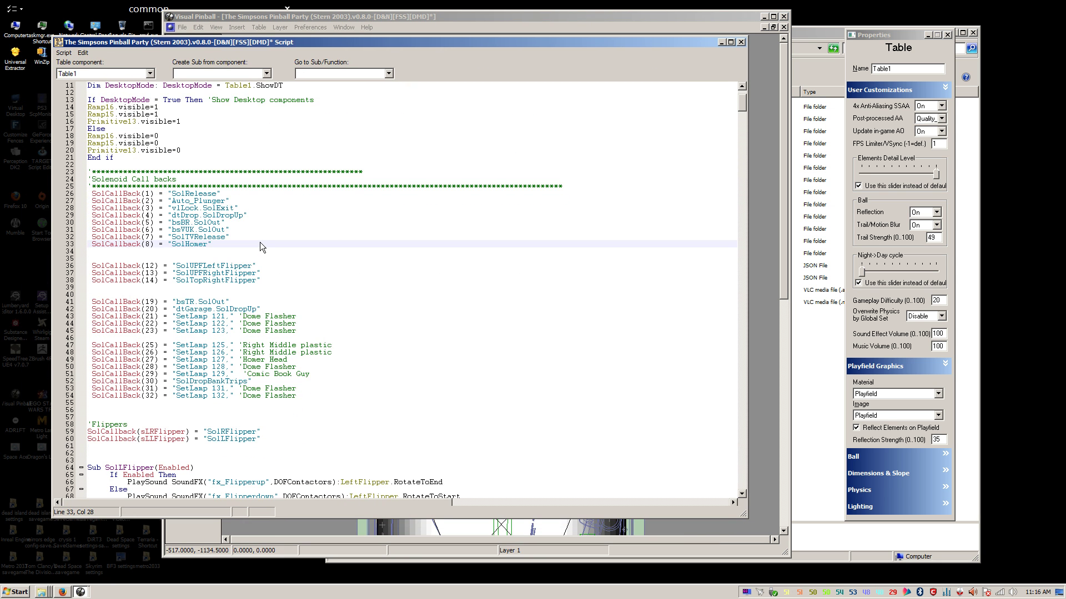
Step: Uncomment the center_graphix() call at the end of the setup_backglass sub
key("Page_Down")
key("Page_Down")
key("Page_Down")
key("Page_Down")
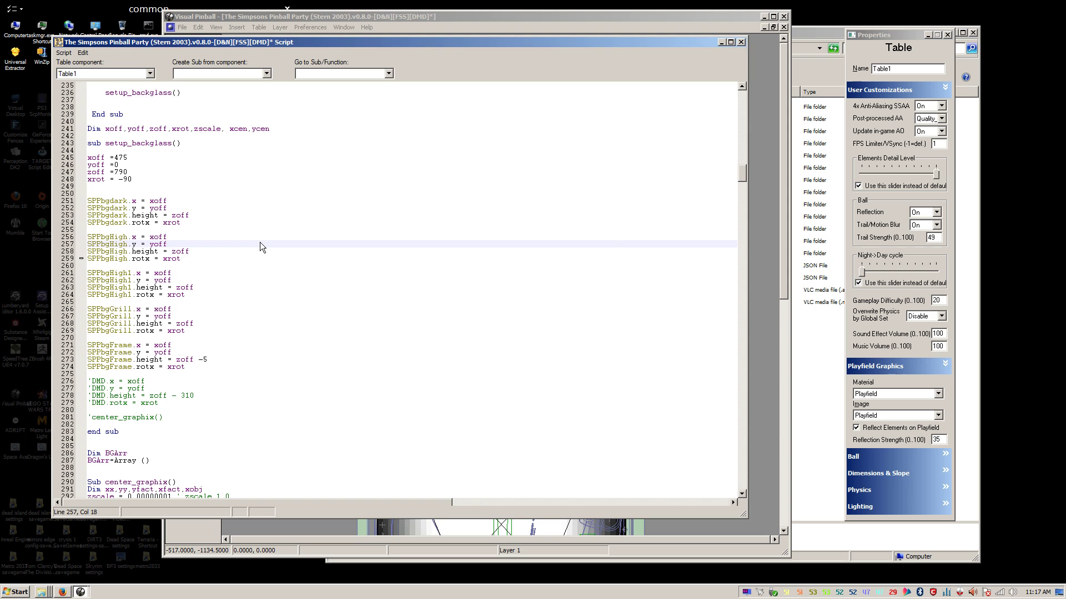
scroll(242, 343, "down", 1)
scroll(233, 333, "down", 7)
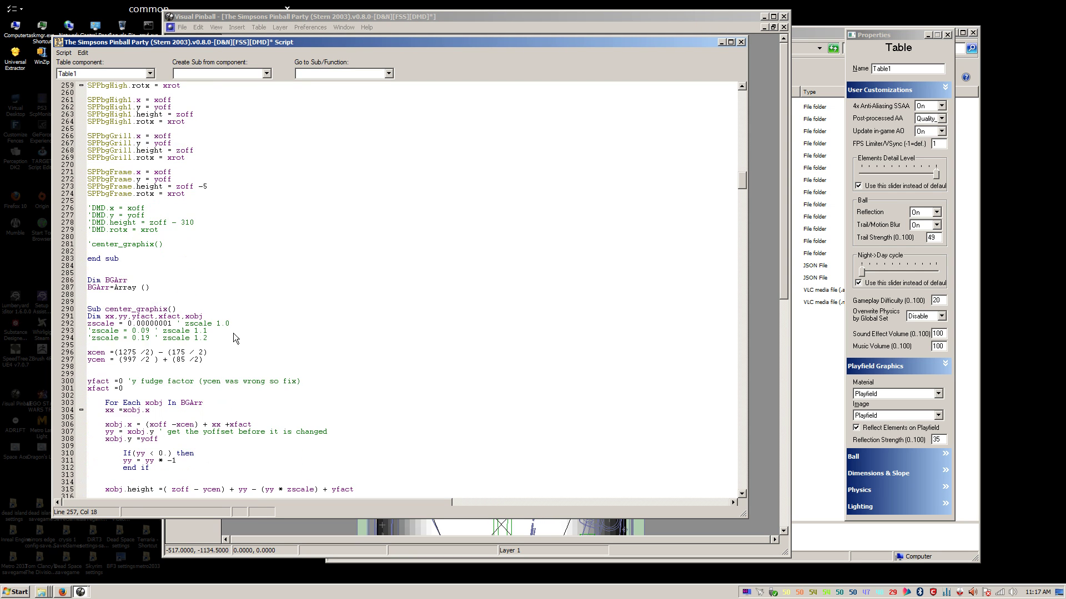
left_click(154, 244)
scroll(81, 250, "down", 2)
left_click(90, 201)
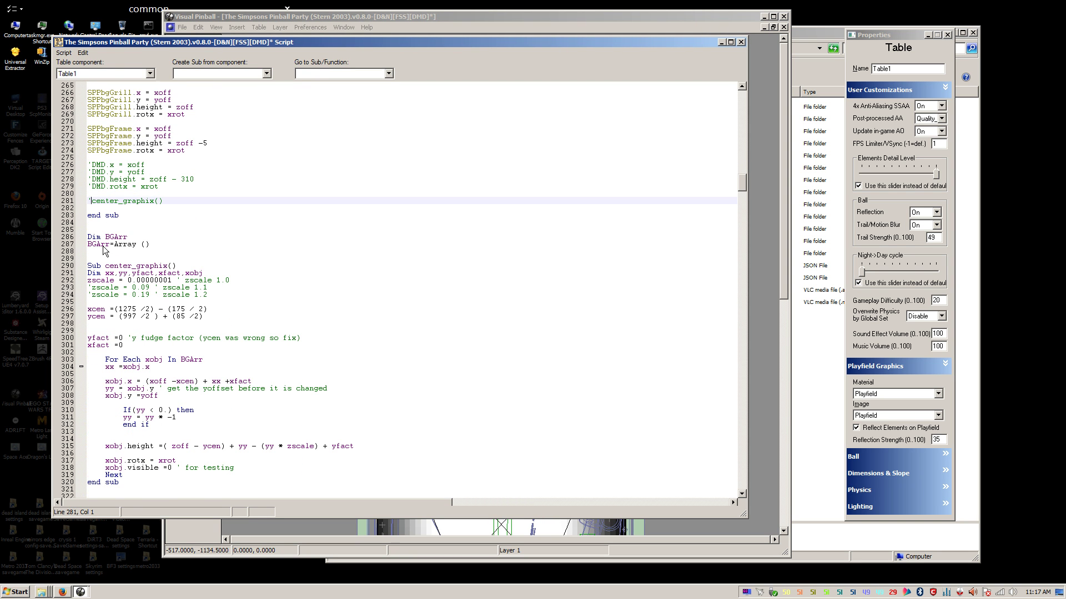
key("Delete")
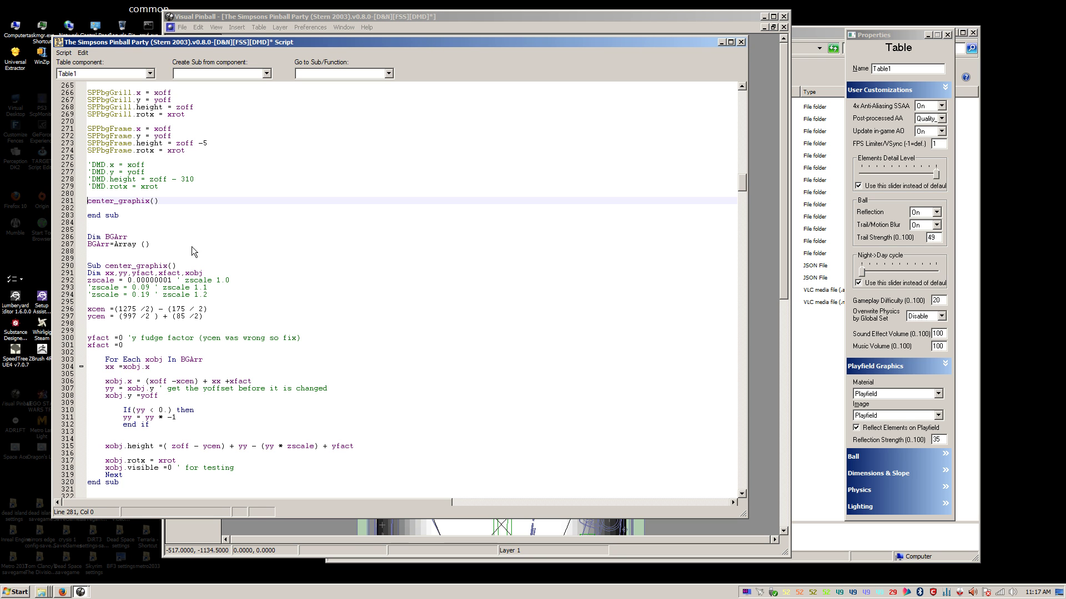
Step: Copy the name of the leftmost glow flasher, FlSol32, into the empty BGArr array in the script
left_click(146, 245)
double_click(132, 245)
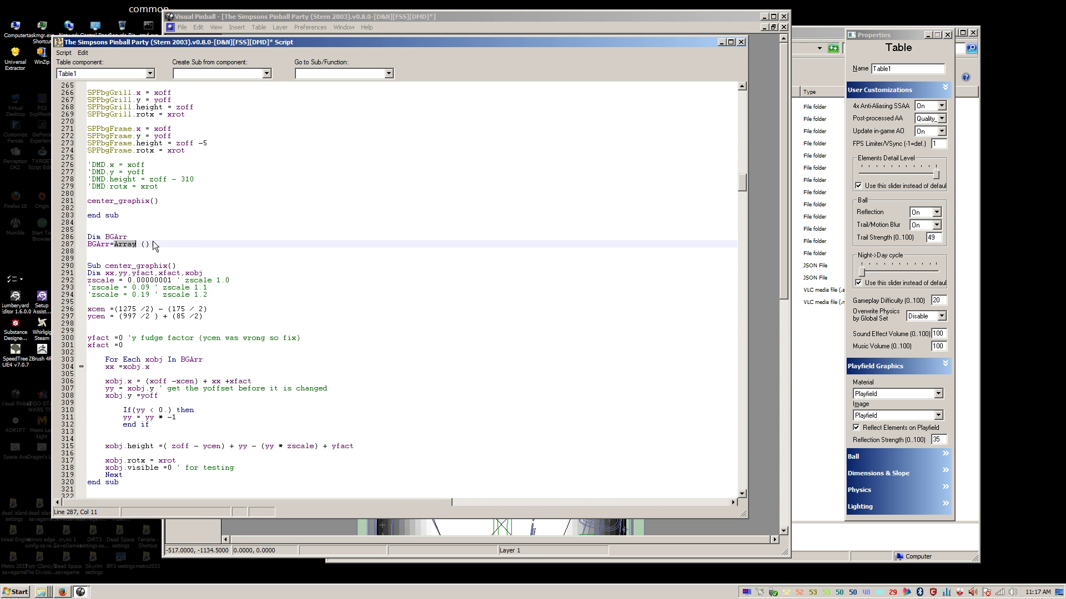
left_click(308, 17)
left_click(415, 177)
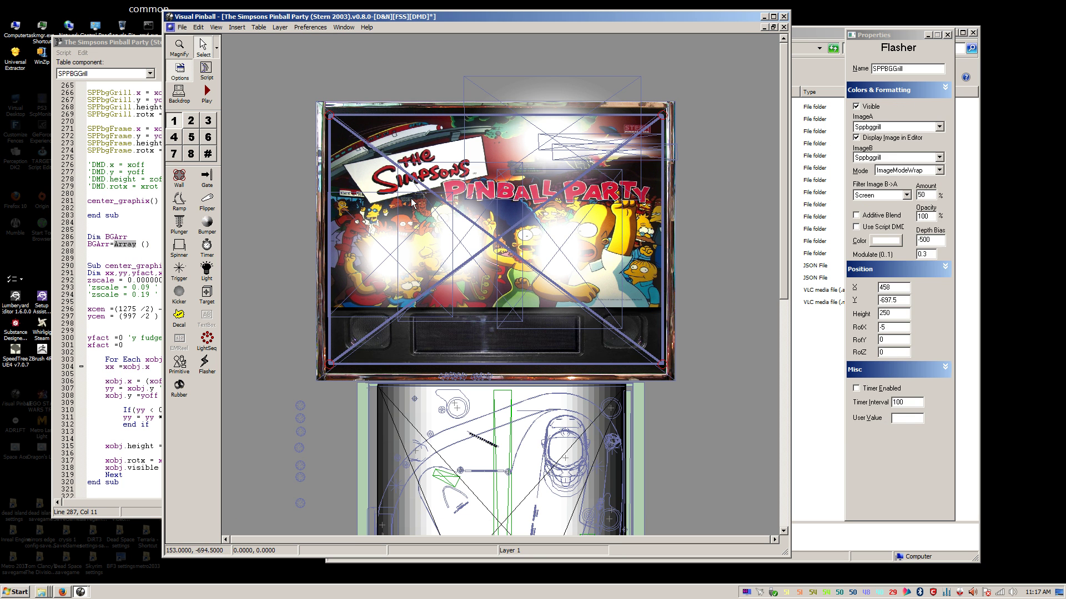
left_click(385, 219)
left_click(889, 86)
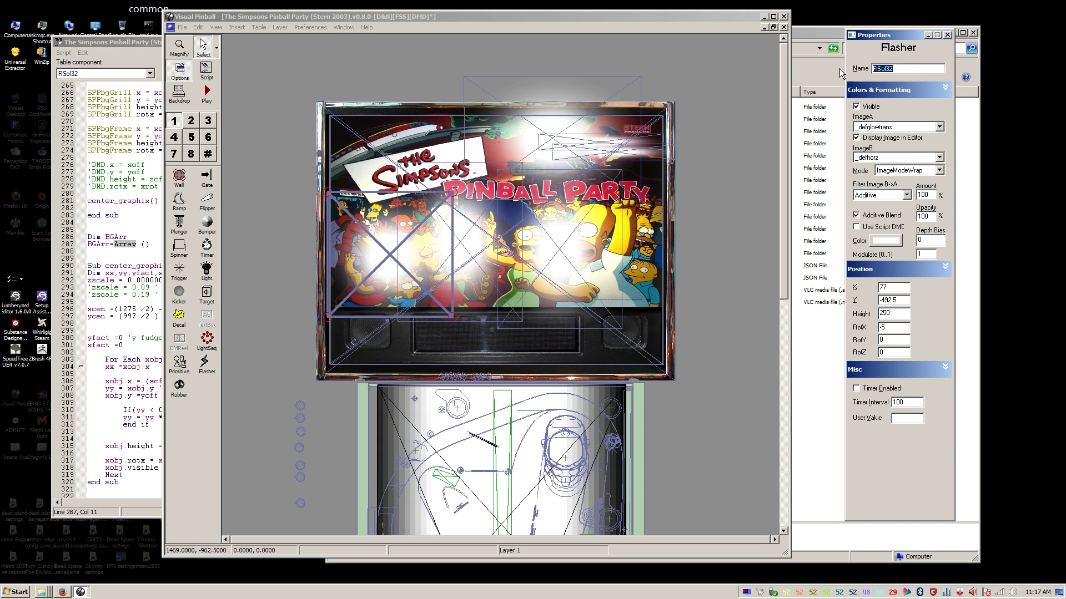
key("ctrl+c")
left_click(145, 244)
key("ctrl+v")
Step: Add the neighbouring glow flasher FlSol31 to the BGArr array ahead of FlSol32, separated by a comma
left_click(457, 18)
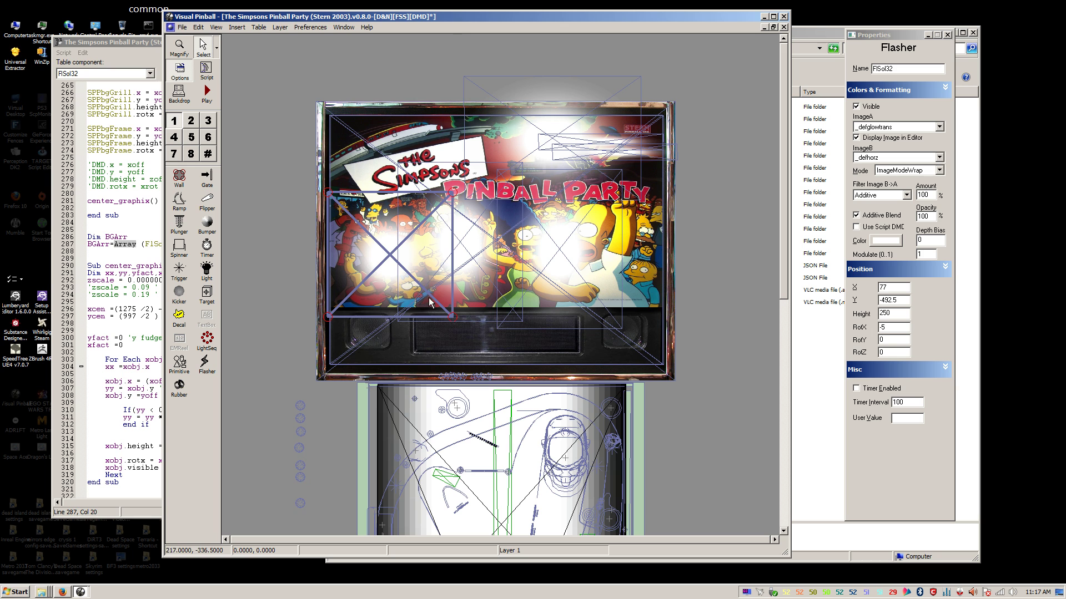
left_click(435, 308)
left_click(847, 72)
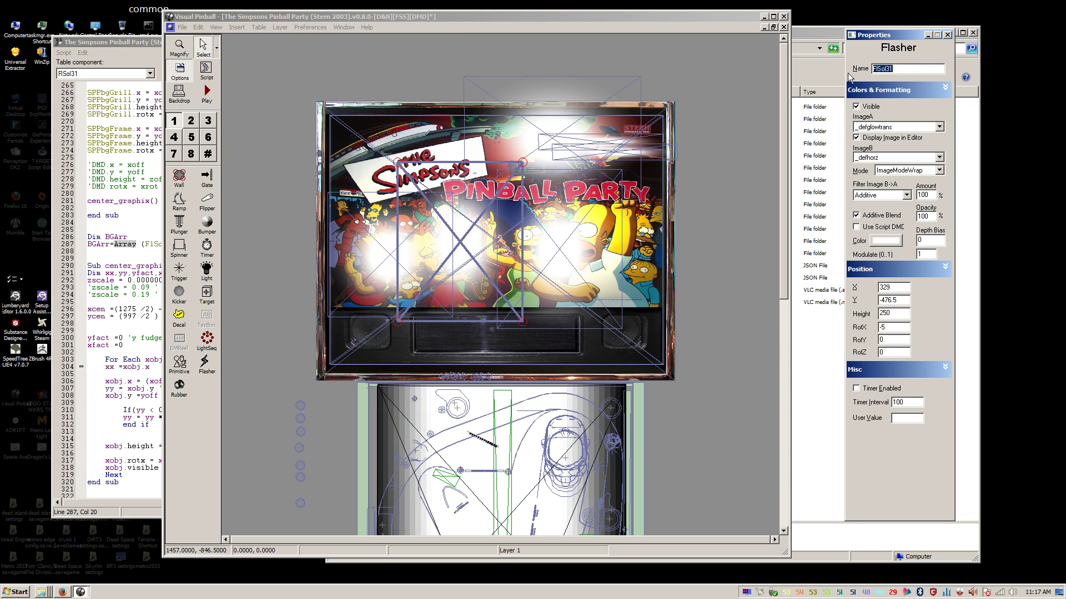
left_click(146, 245)
key("ctrl+v")
type(",")
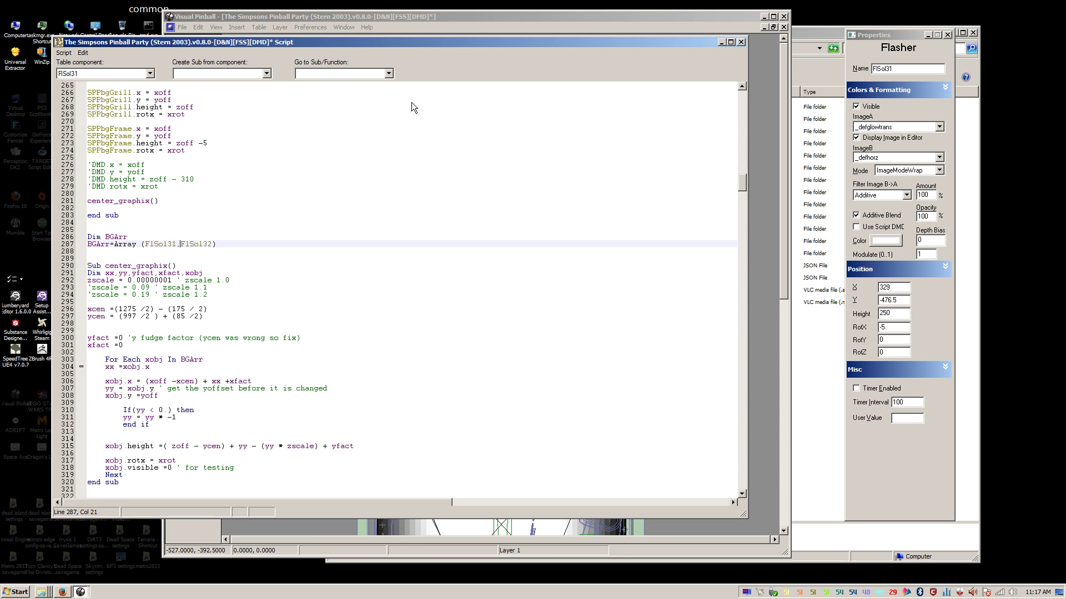
Step: Add the glow flasher over Homer, FlSol8, as the first entry of the BGArr array, followed by a comma
left_click(457, 12)
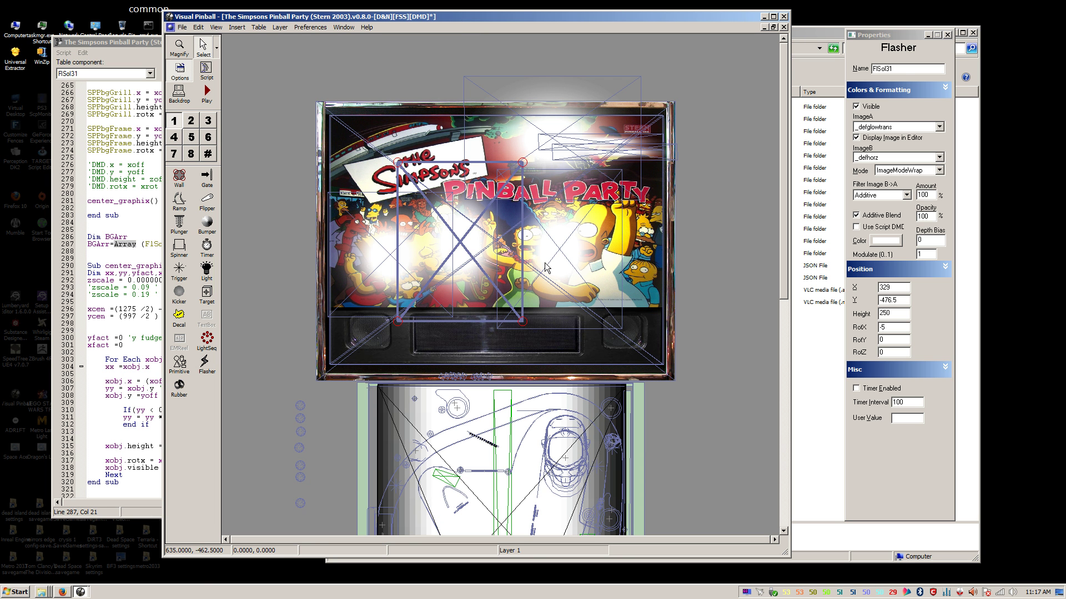
left_click(546, 263)
left_click(898, 74)
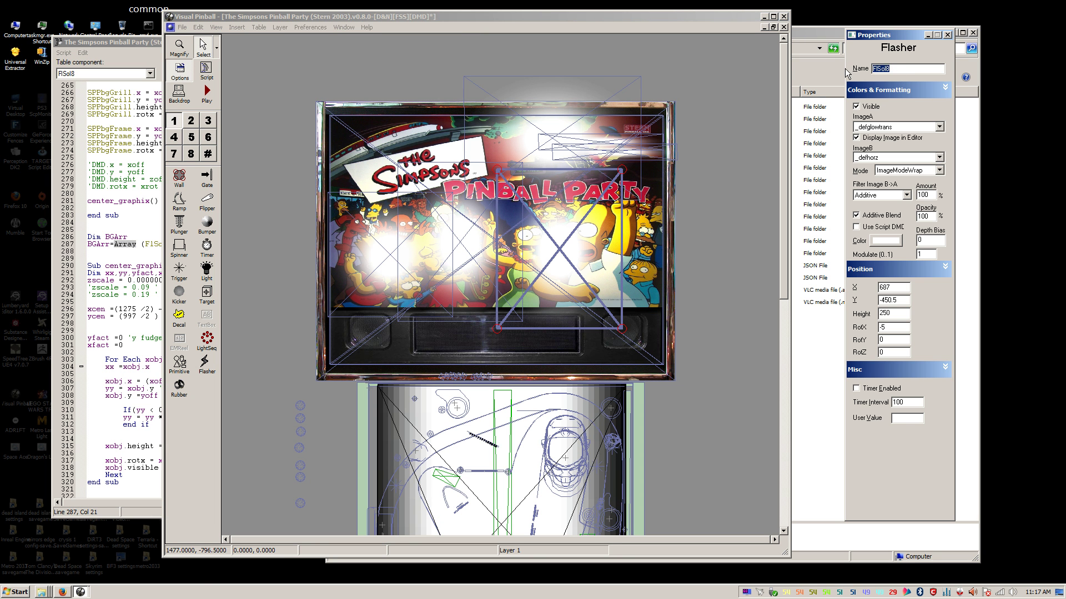
key("ctrl+c")
left_click(144, 245)
key("ctrl+v")
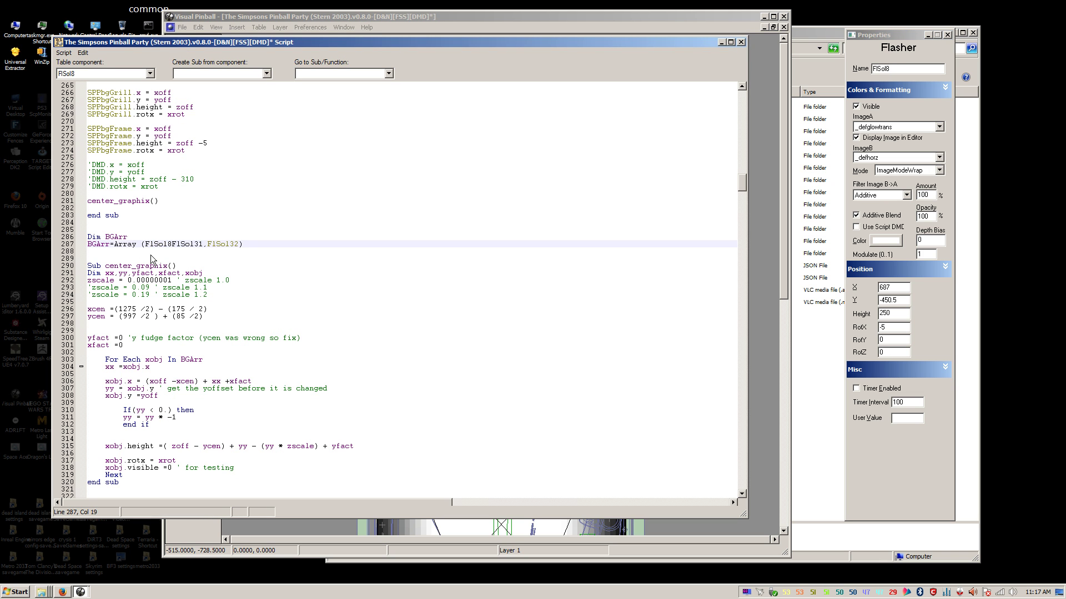
type(",")
Step: Add the upper glow flasher FlSol10 to the BGArr array between FlSol8 and FlSol31
left_click(488, 21)
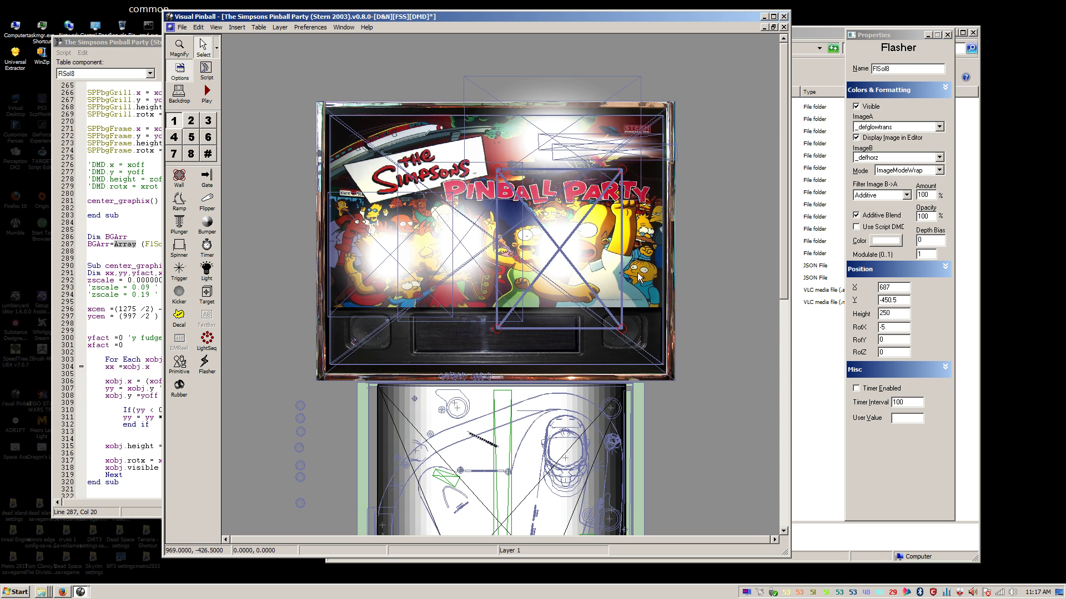
left_click(557, 200)
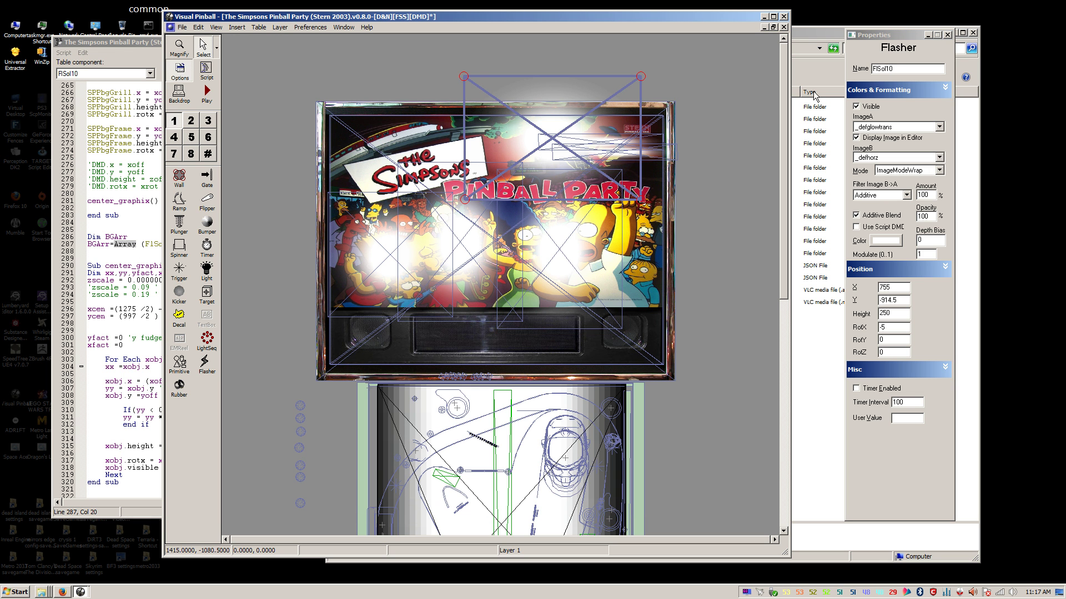
left_click(904, 70)
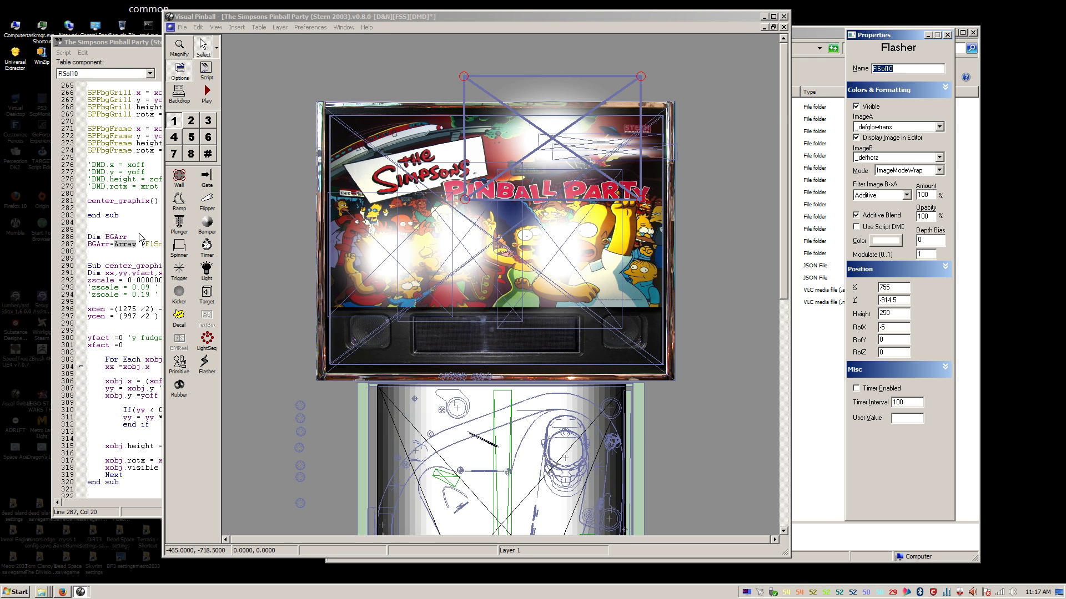
left_click(156, 239)
left_click(176, 244)
key("ctrl+v")
type(",")
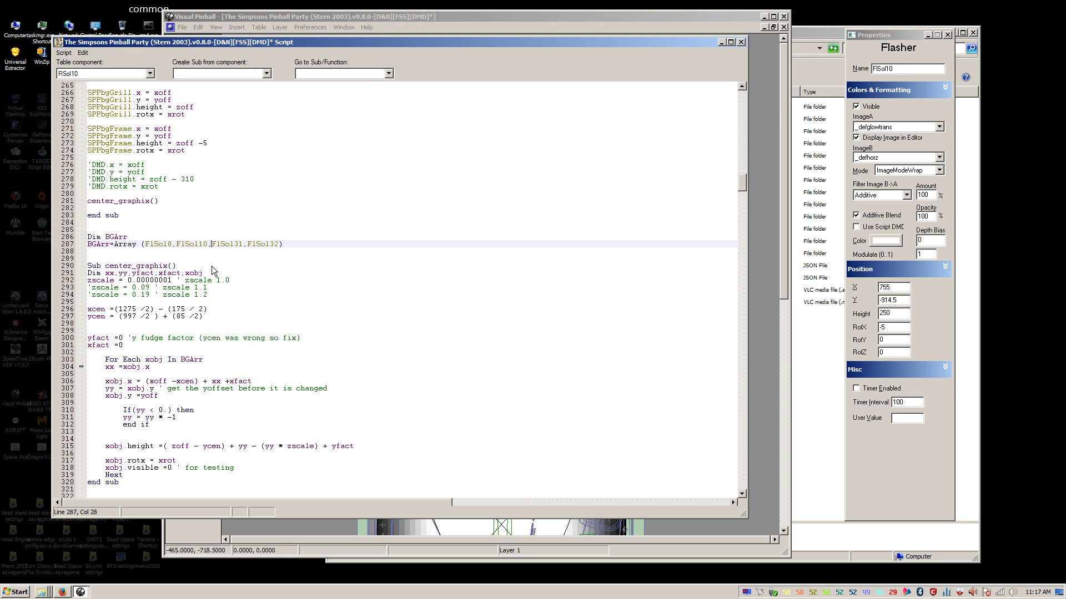
Step: Select the name of the thin flasher FlSol18 for inclusion in the BGArr array
left_click(408, 35)
left_click(630, 144)
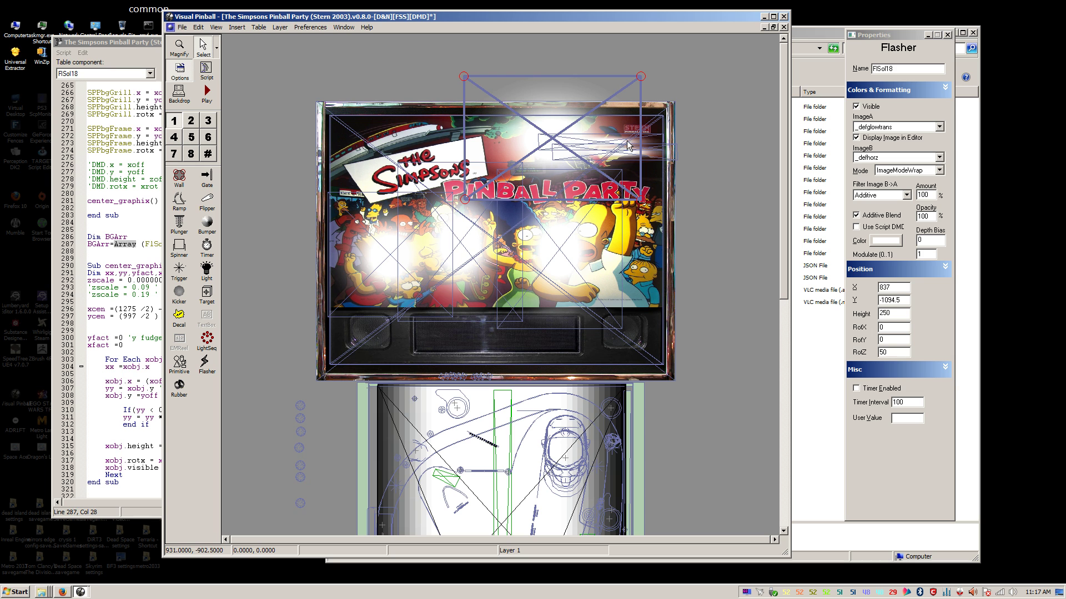
double_click(907, 66)
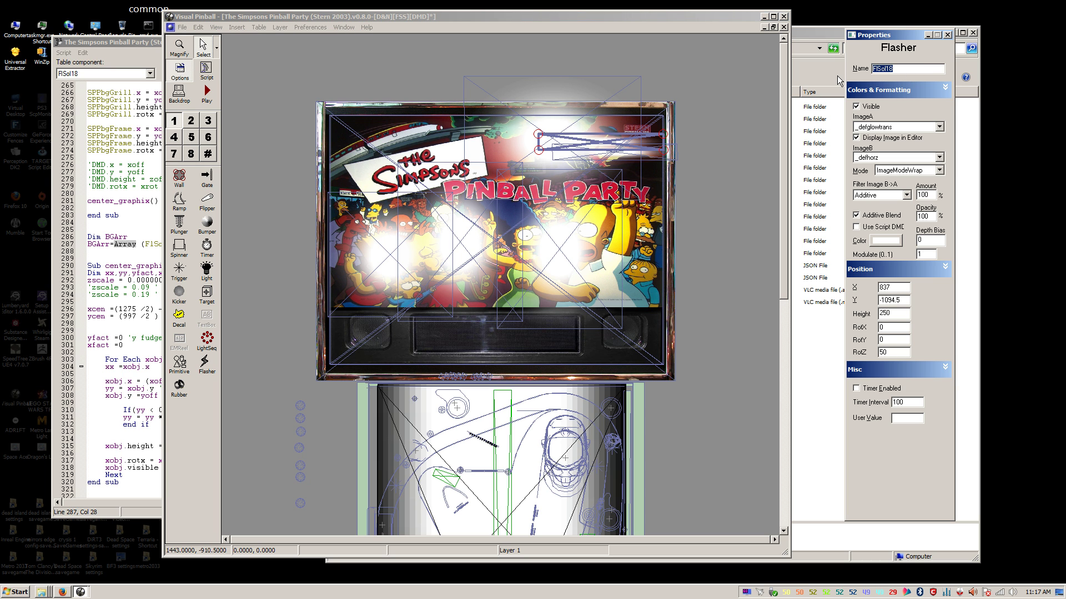
Step: Check the flashers at the backglass's upper right, and insert two FlSol18 entries before FlSol31 in the script's BGArr array
left_click(665, 151)
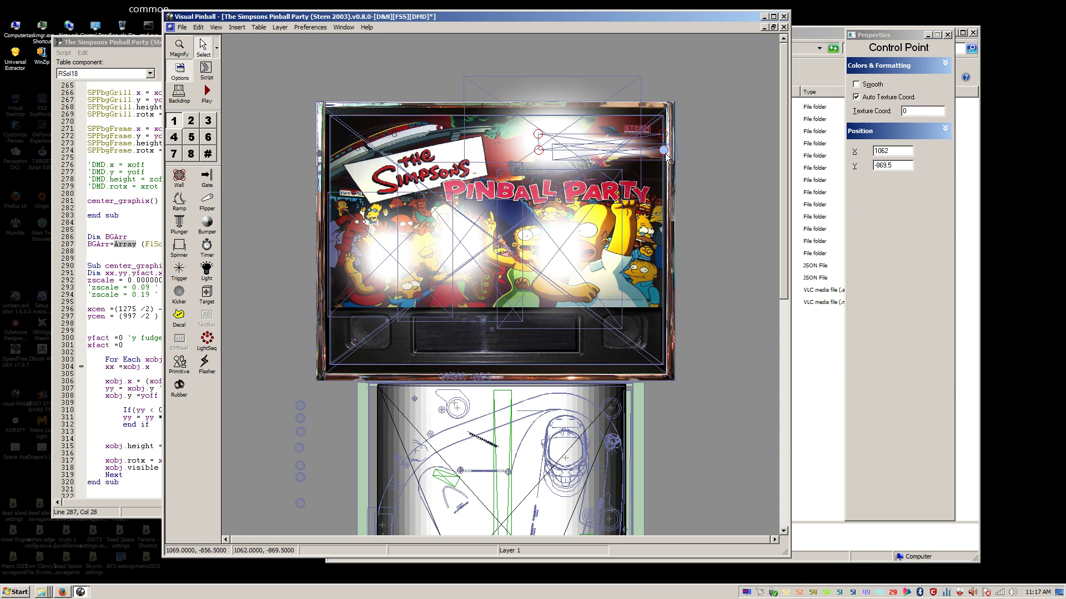
left_click(623, 162)
left_click(148, 195)
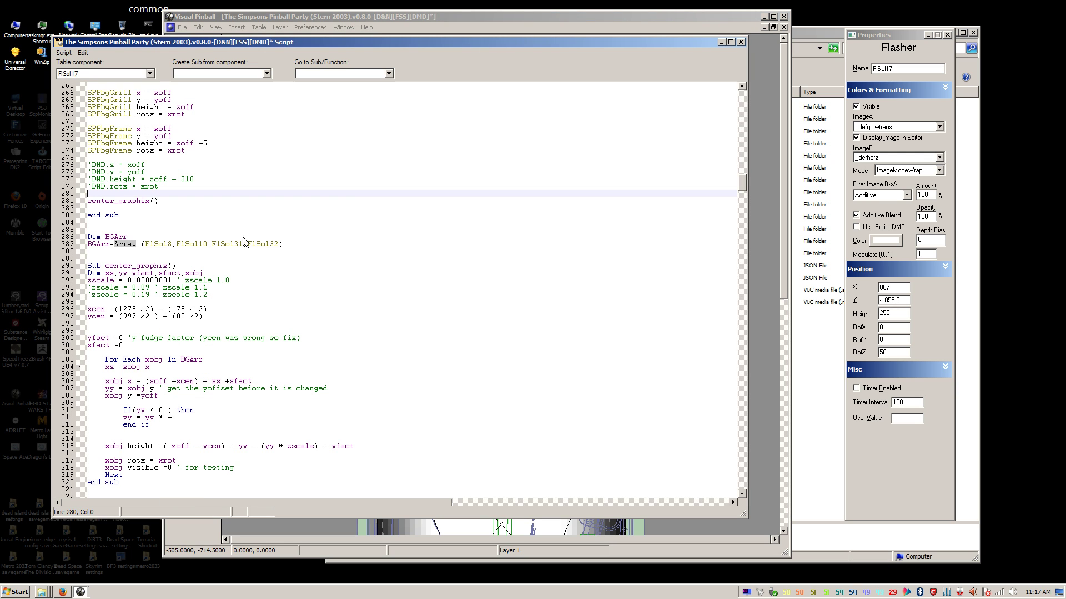
left_click(212, 244)
key("ctrl+v")
type(",")
key("ctrl+v")
type(",")
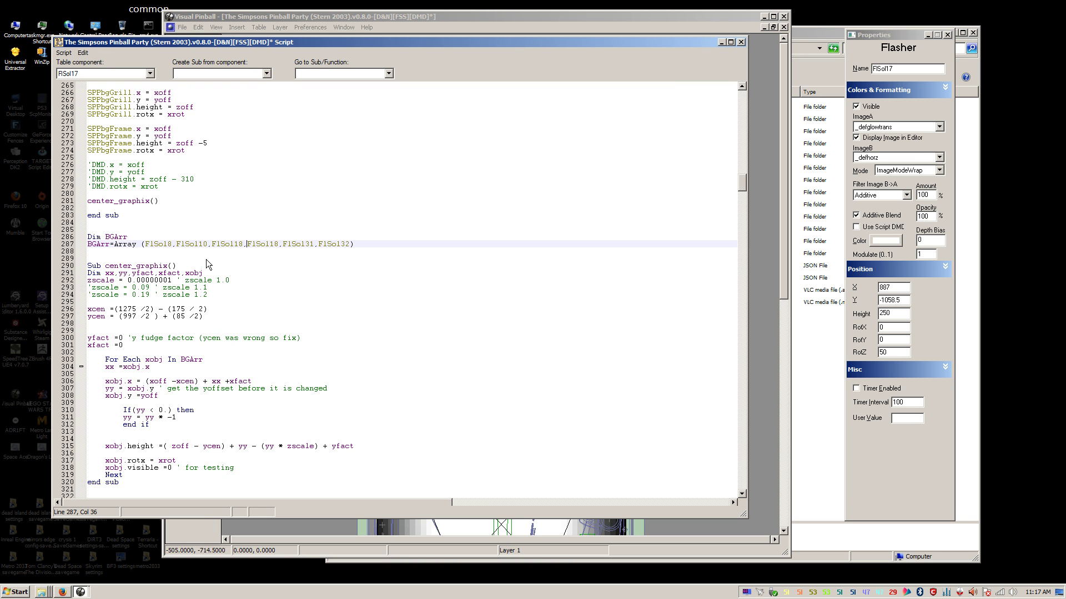
Step: Change the first FlSol18 entry in the BGArr array to FlSol17 and save the table
key("Left")
key("BackSpace")
type("7")
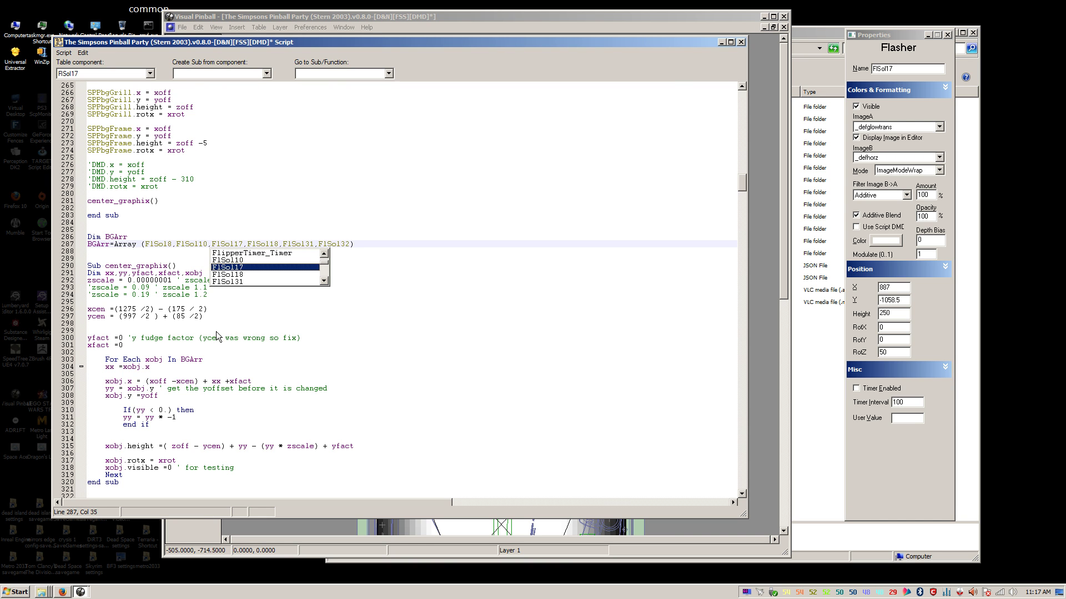
left_click(261, 237)
key("ctrl+s")
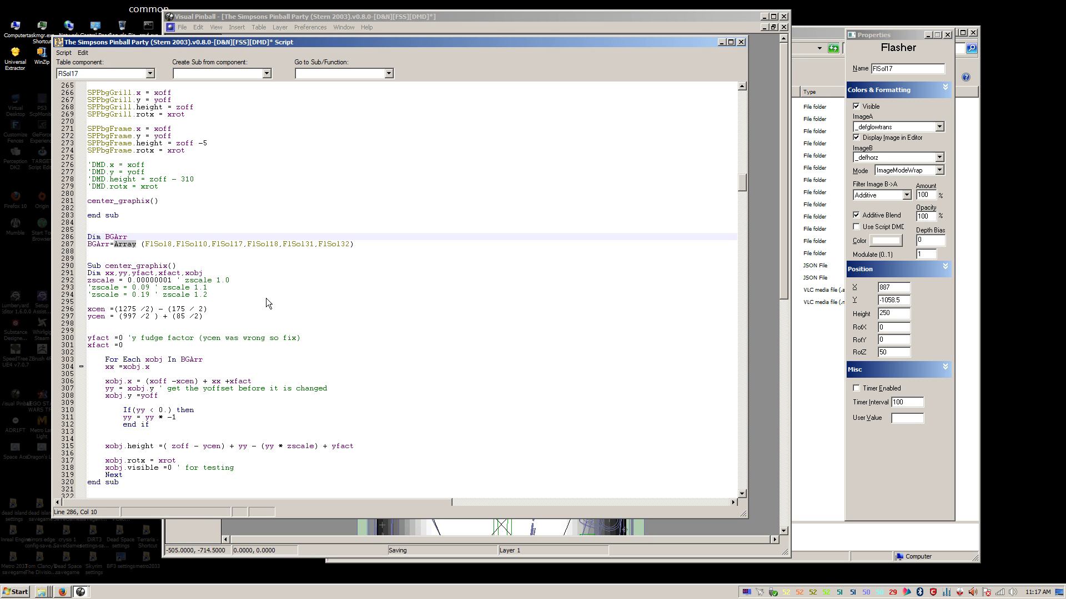
Step: Look at the zscale and xcen lines in the script and inspect the backdrop's Z Scale property
left_click(99, 282)
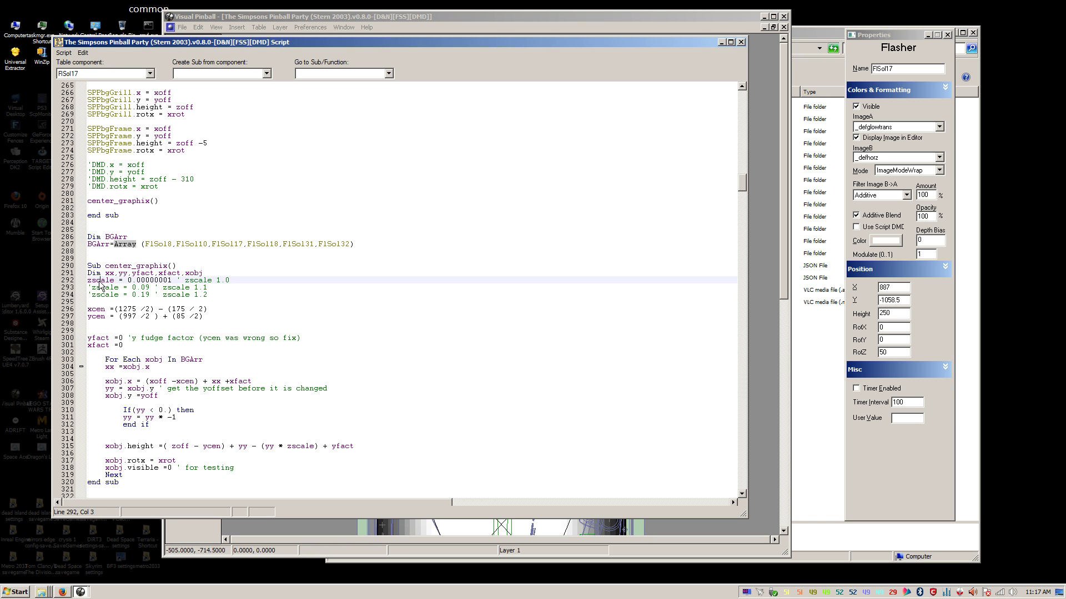
left_click(170, 309)
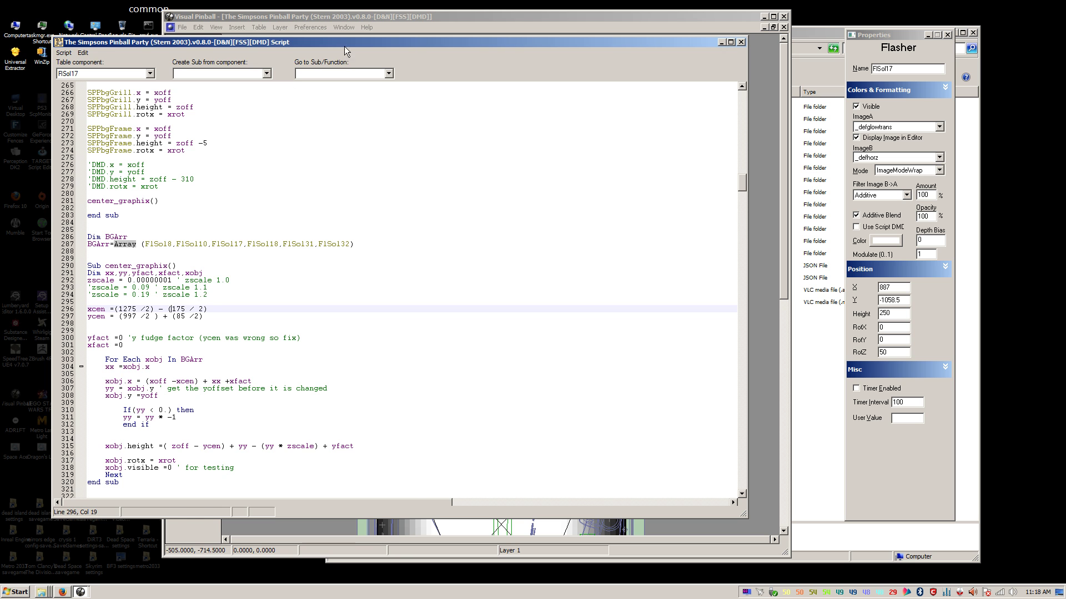
left_click(362, 19)
left_click(186, 97)
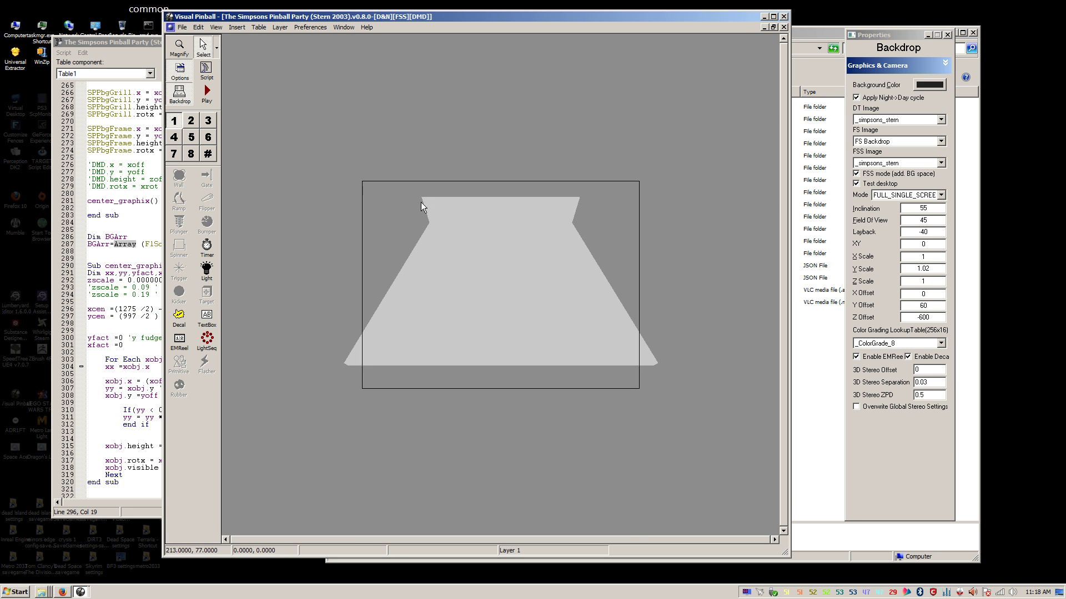
left_click(937, 282)
left_click(931, 281)
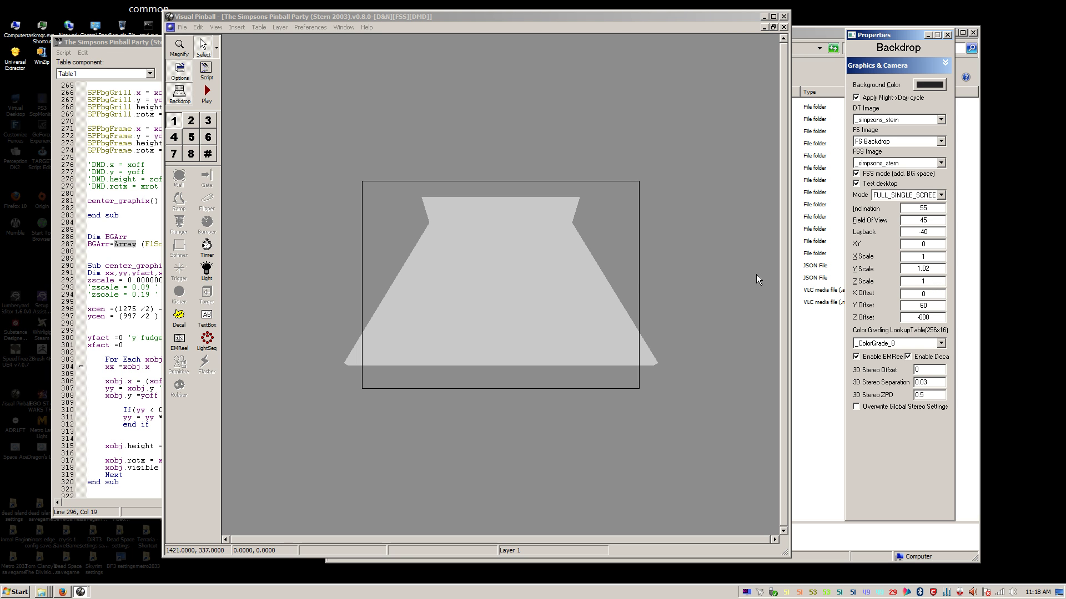
Step: Examine the zscale values for scales 1.0, 1.1 and 1.2 in the center_graphix routine
left_click(119, 288)
left_click(149, 287)
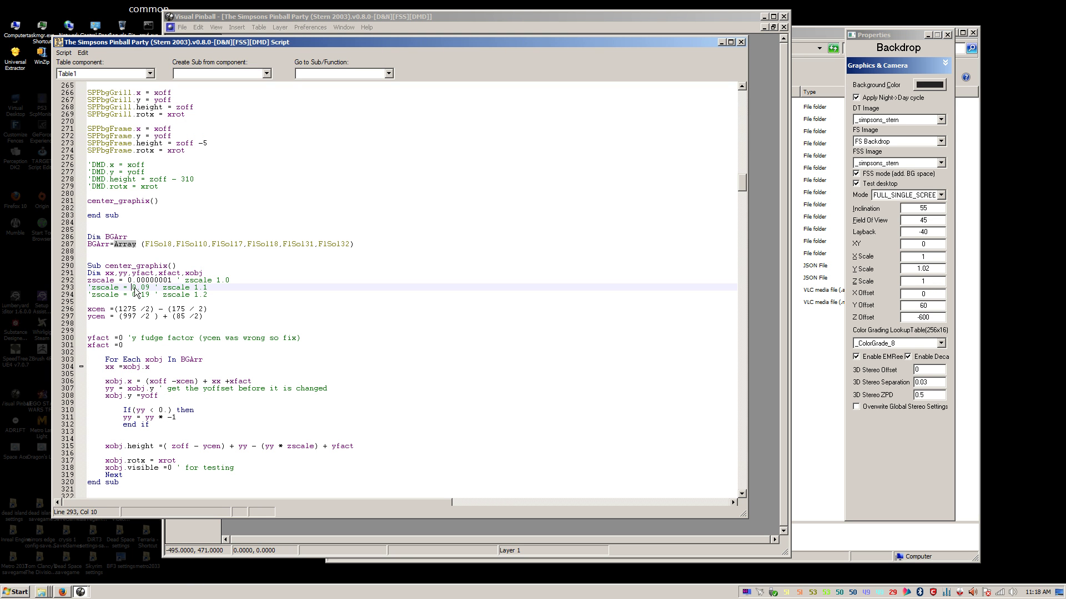
key("BackSpace")
type("9")
key("Down")
key("BackSpace")
type("9")
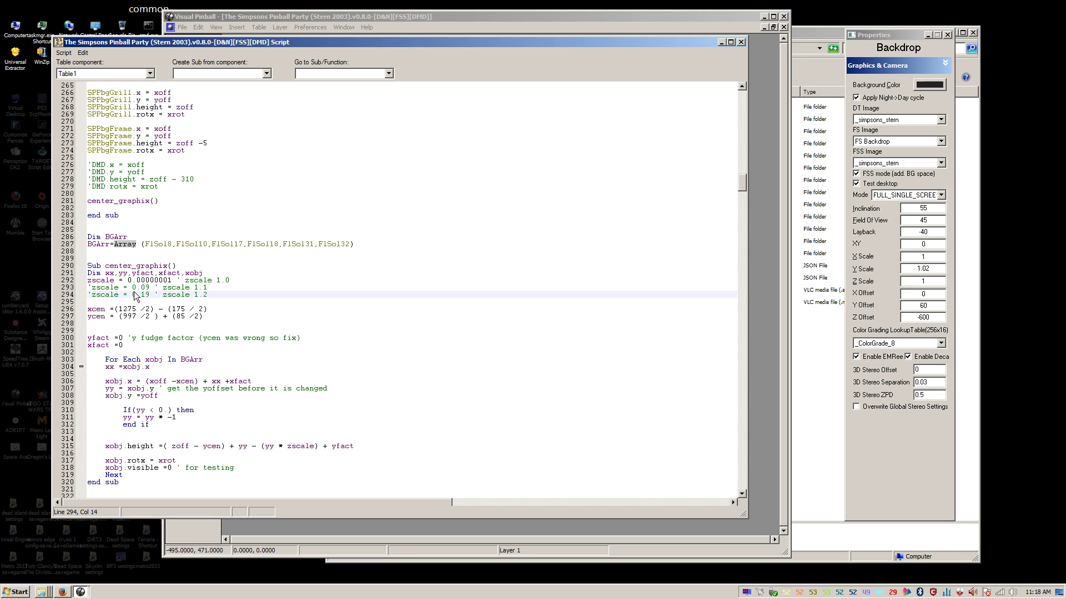
left_click_drag(193, 296, 213, 301)
left_click_drag(131, 296, 149, 295)
left_click(142, 290)
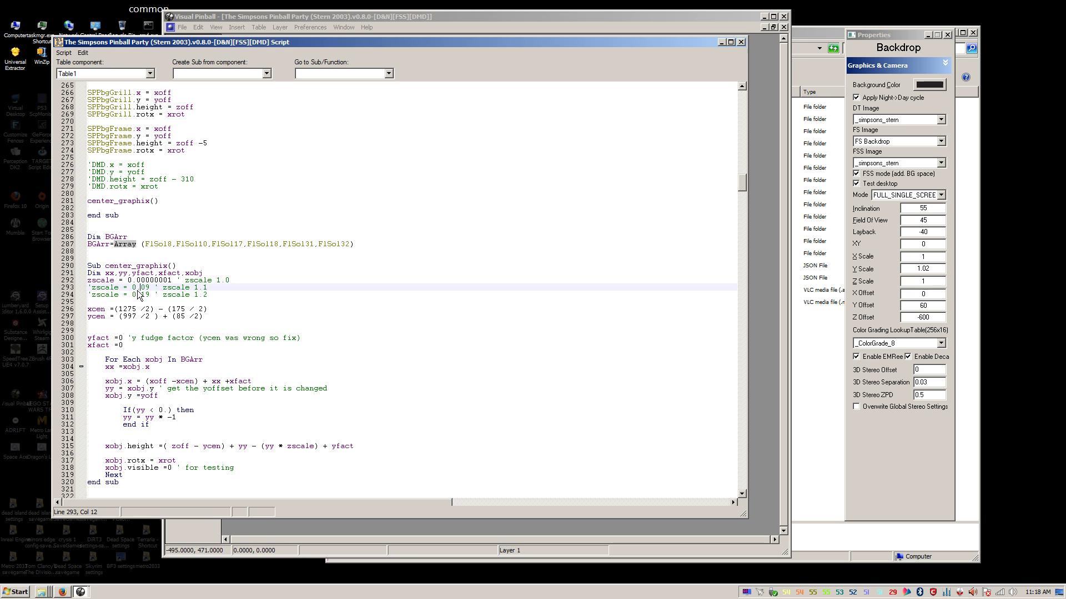
left_click(152, 310)
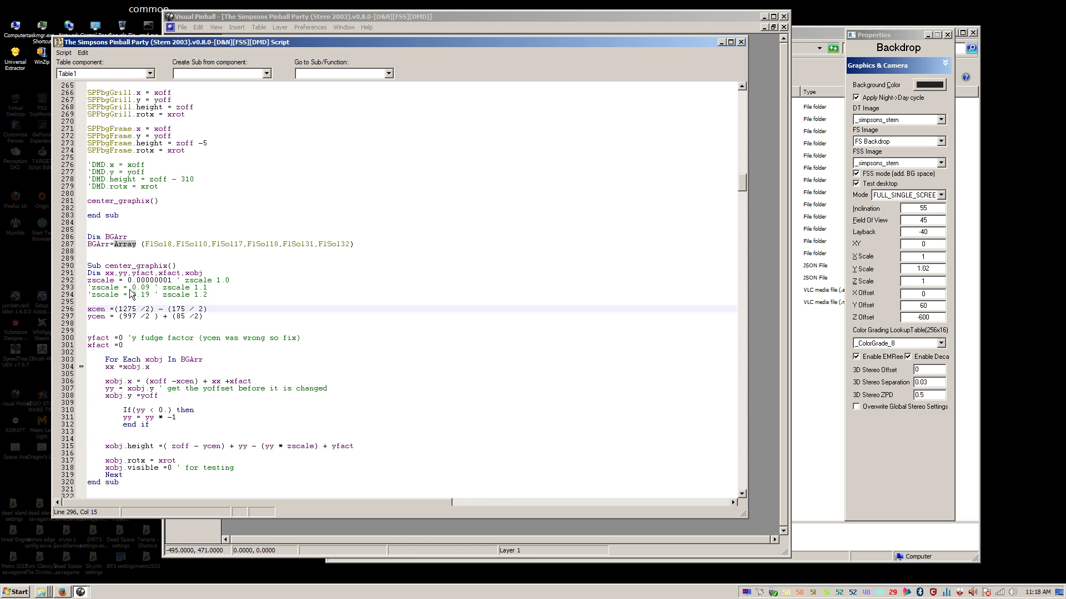
left_click_drag(132, 289, 154, 288)
left_click(157, 310)
left_click(156, 274)
left_click(133, 280)
left_click(122, 288)
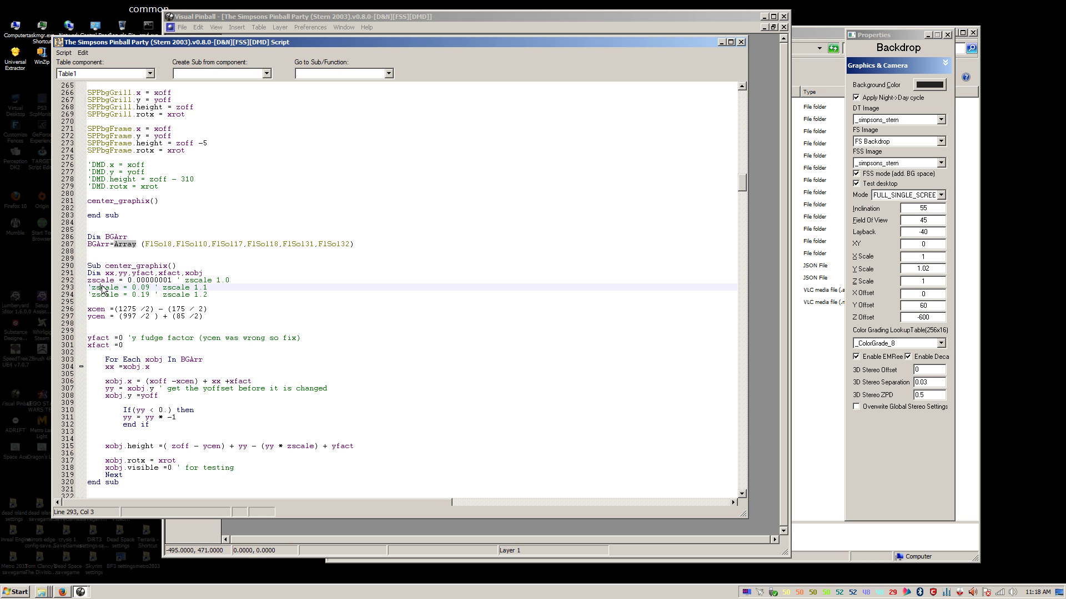
left_click(123, 281)
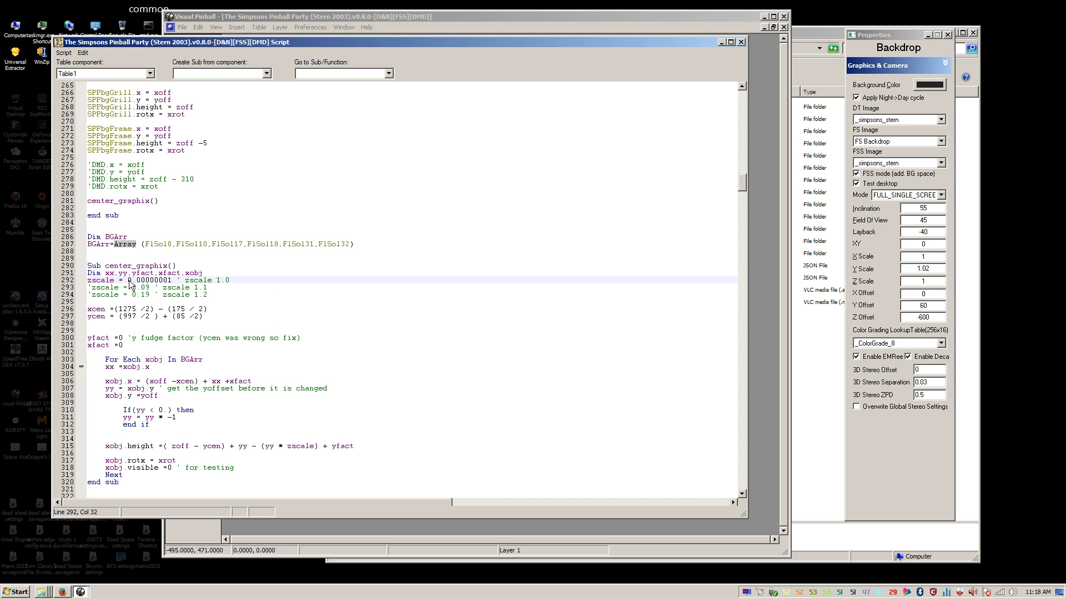
left_click_drag(129, 281, 173, 284)
left_click(208, 315)
Step: Examine the yfact and xfact fudge factors in center_graphix and how they relate to the zscale lines
scroll(228, 291, "down", 1)
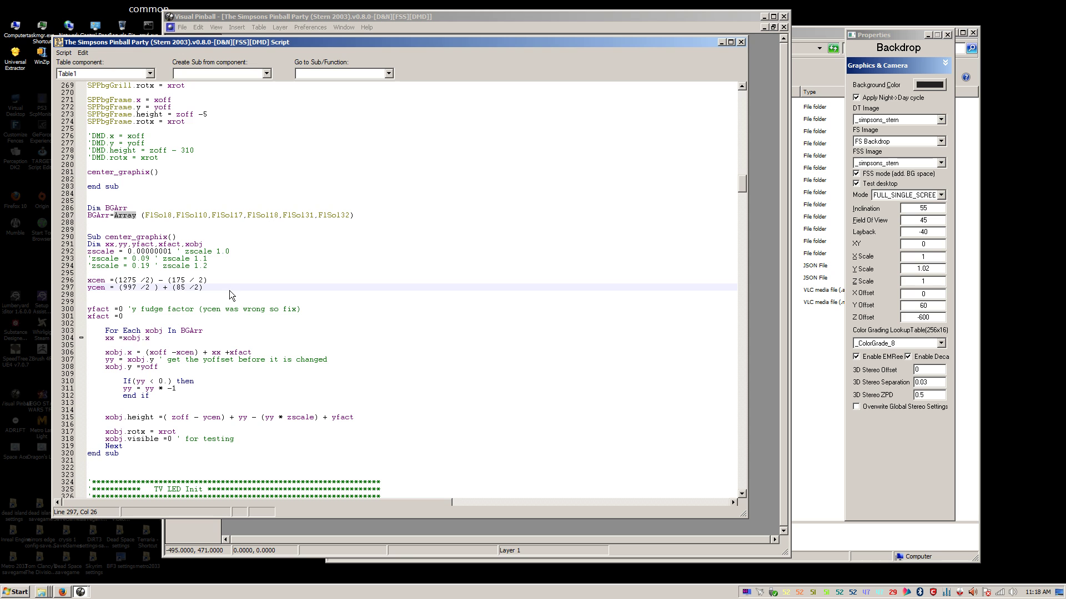
left_click(125, 311)
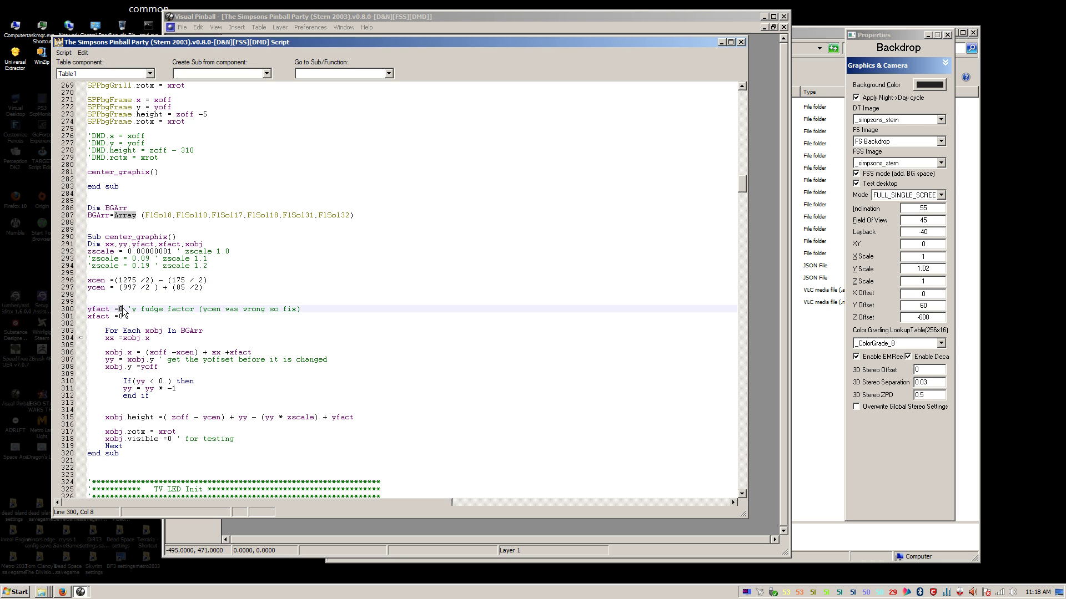
left_click(118, 325)
left_click_drag(99, 309, 121, 310)
scroll(189, 316, "down", 1)
left_click(139, 301)
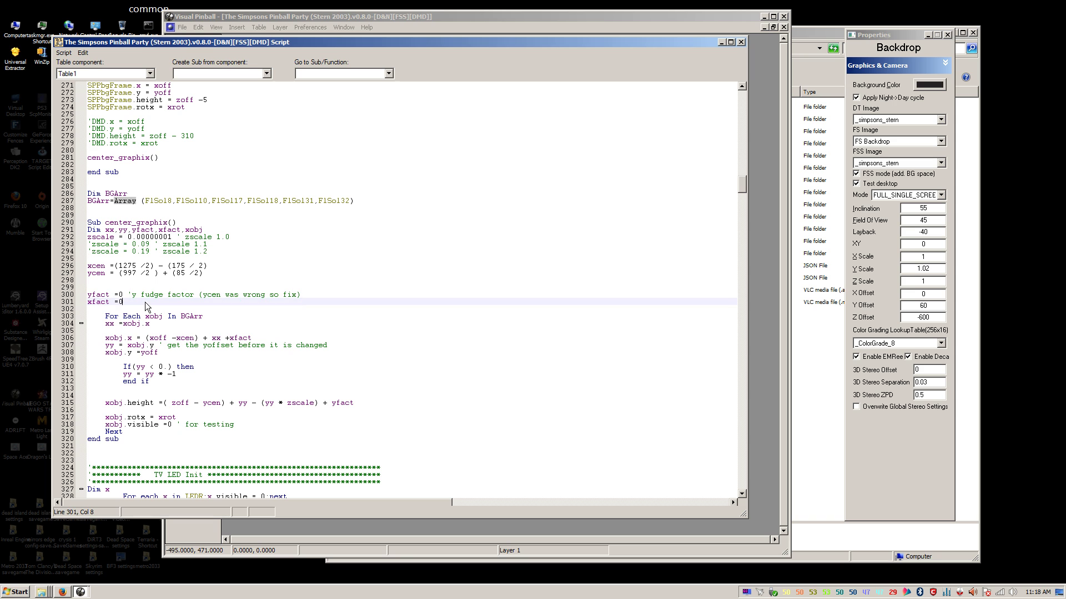
left_click(121, 295)
left_click(125, 244)
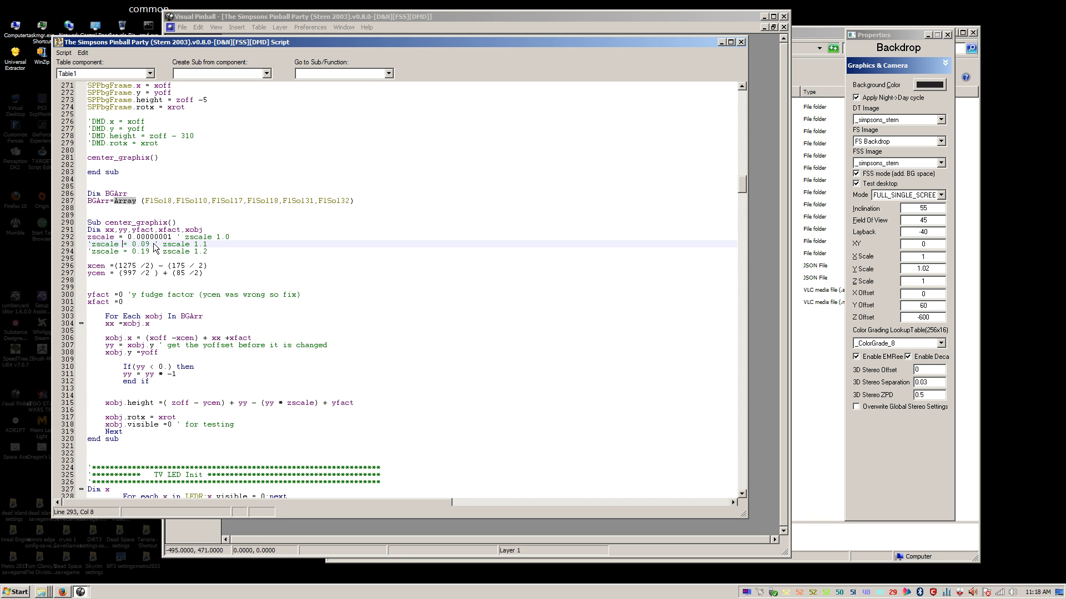
left_click(116, 251)
left_click(139, 238)
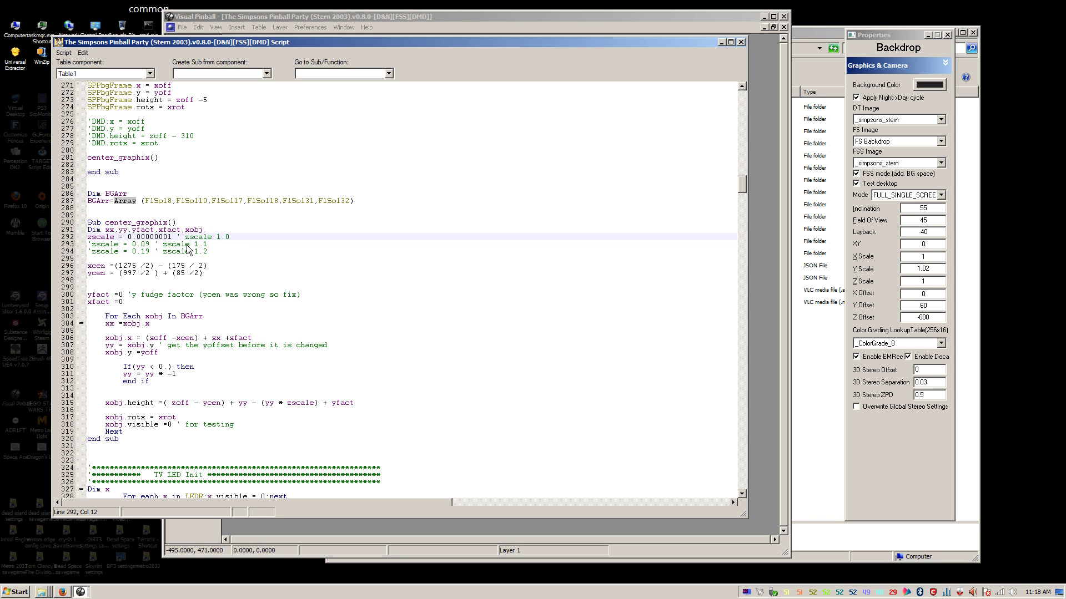
left_click(235, 231)
left_click(118, 294)
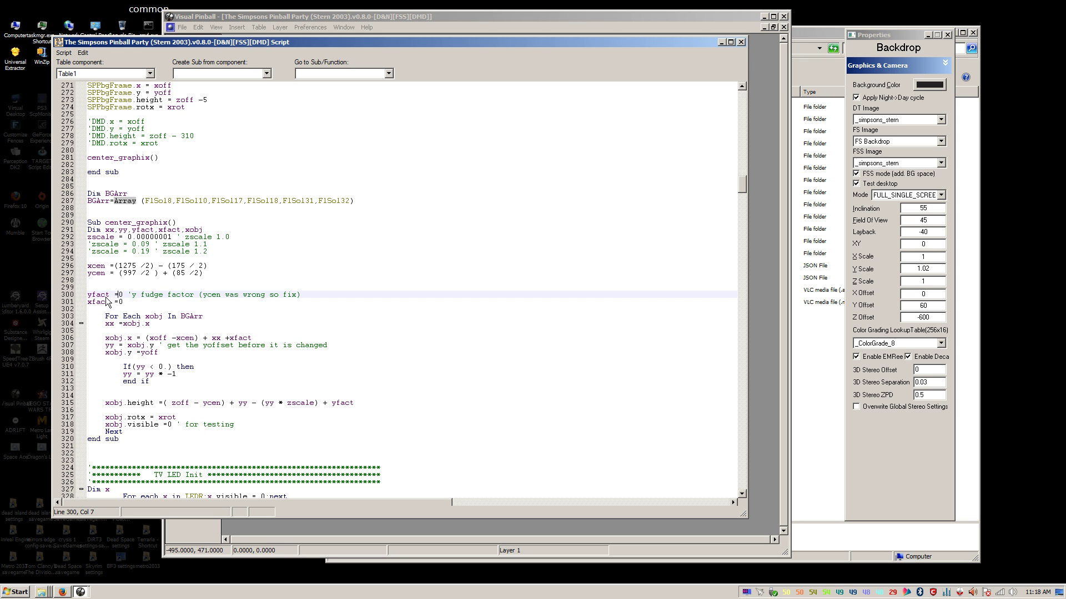
left_click(142, 309)
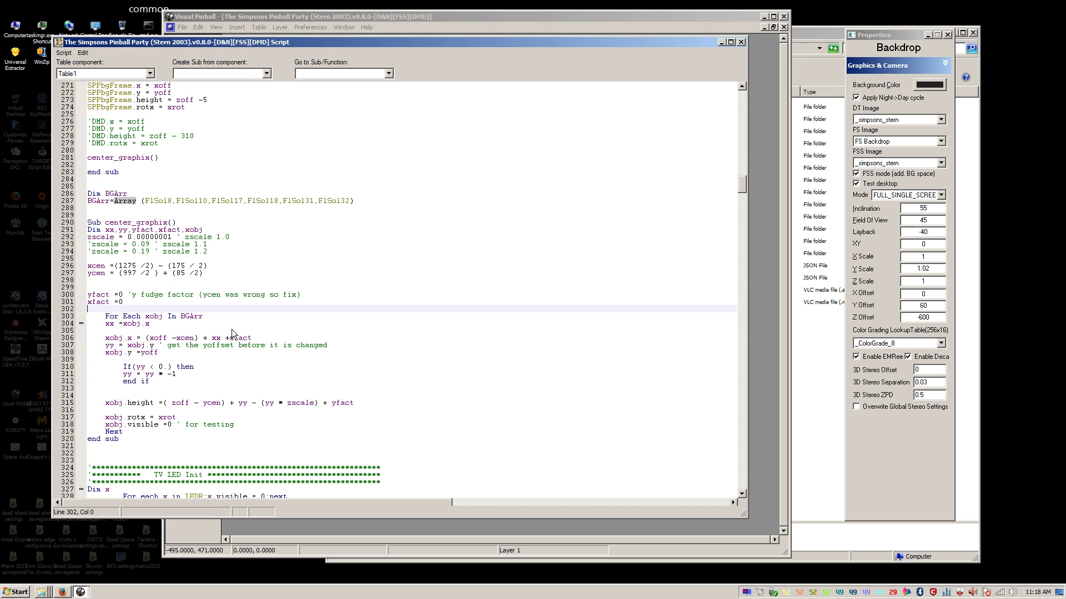
left_click(257, 258)
left_click(259, 272)
left_click(258, 266)
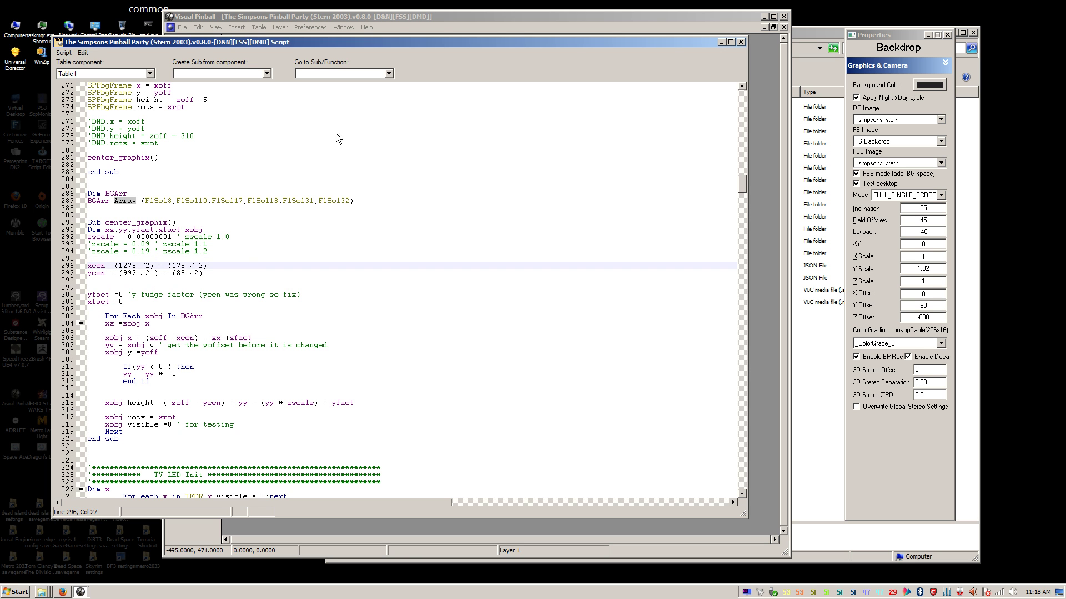
Step: Switch from the backdrop to the table layout, view the backglass, and check the yfact and xfact lines in the script
left_click(403, 12)
left_click(179, 95)
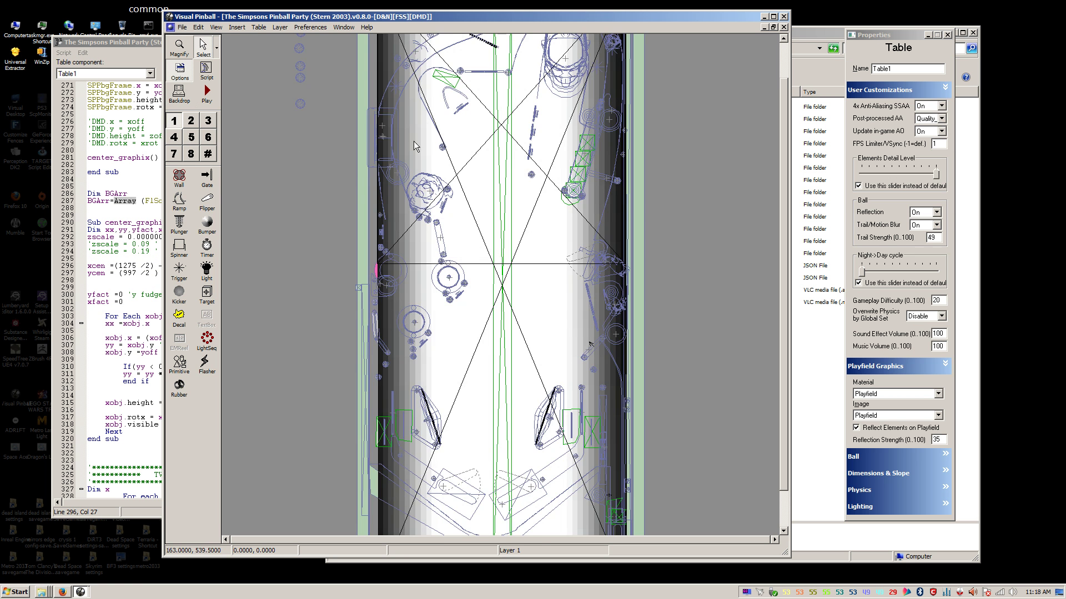
scroll(431, 215, "up", 5)
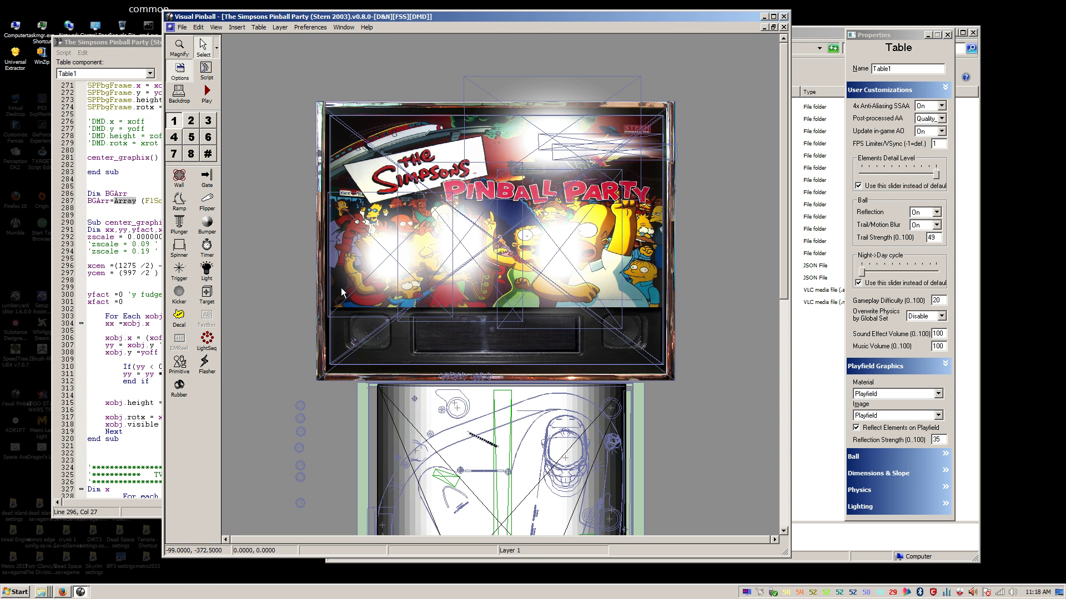
left_click(107, 296)
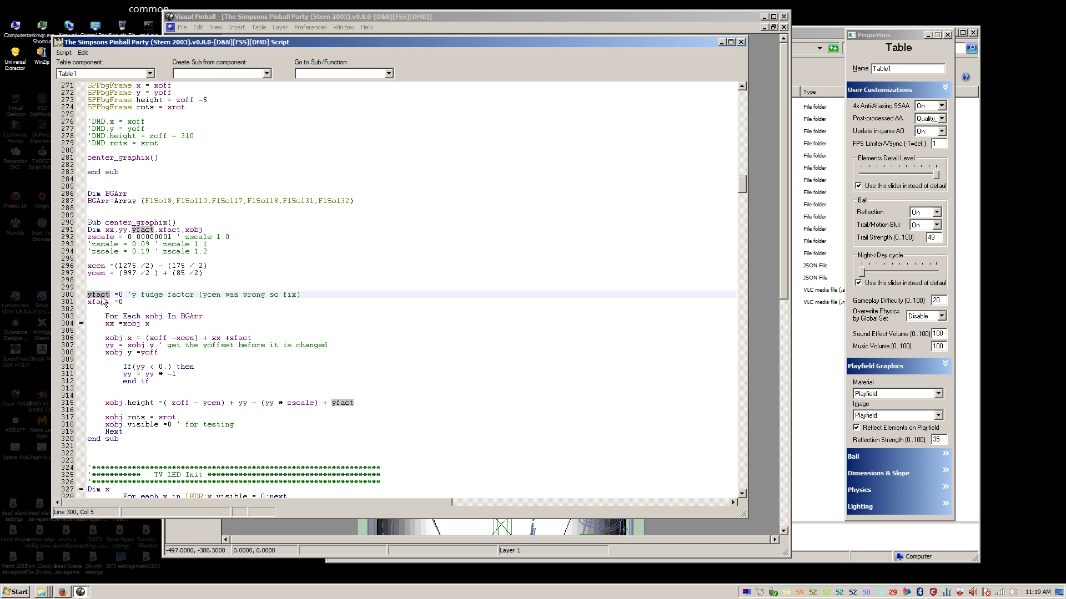
left_click(136, 302)
left_click(330, 16)
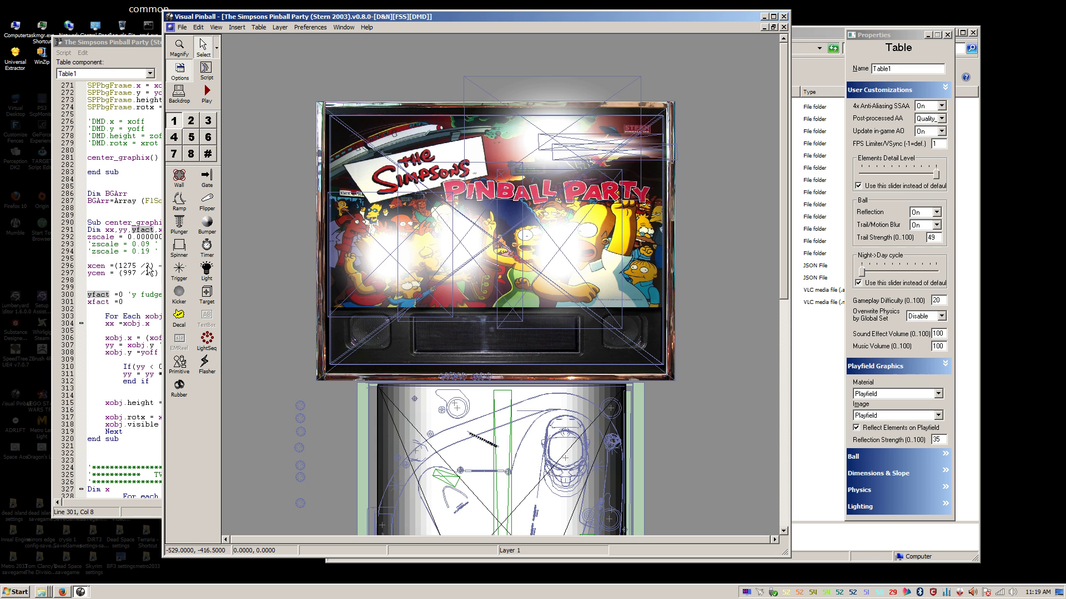
Step: Recheck the backdrop's Z Scale property and return to the backglass in the table layout
left_click(179, 95)
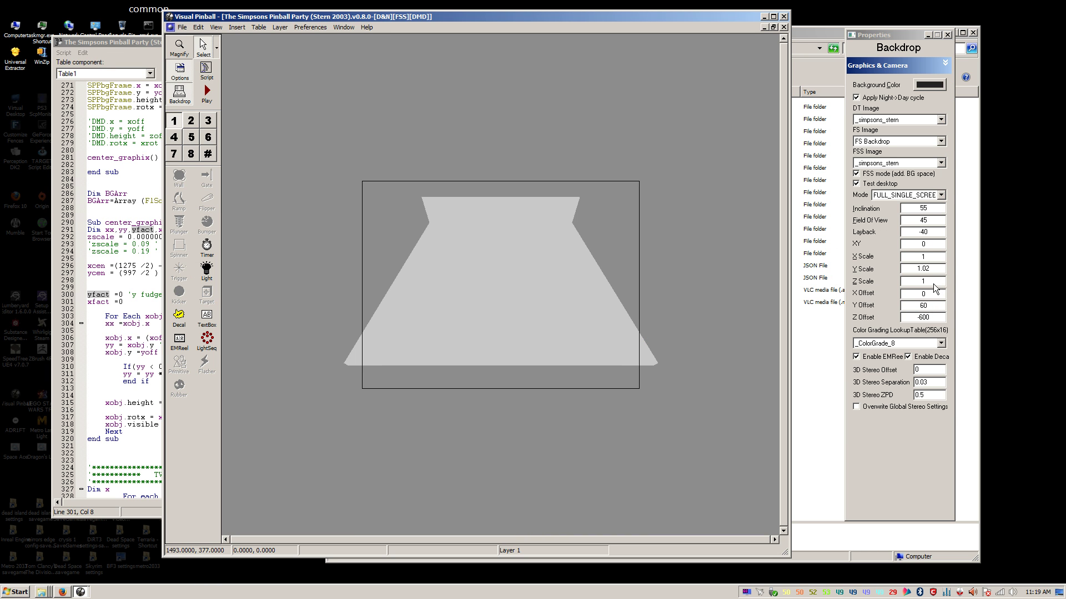
double_click(936, 282)
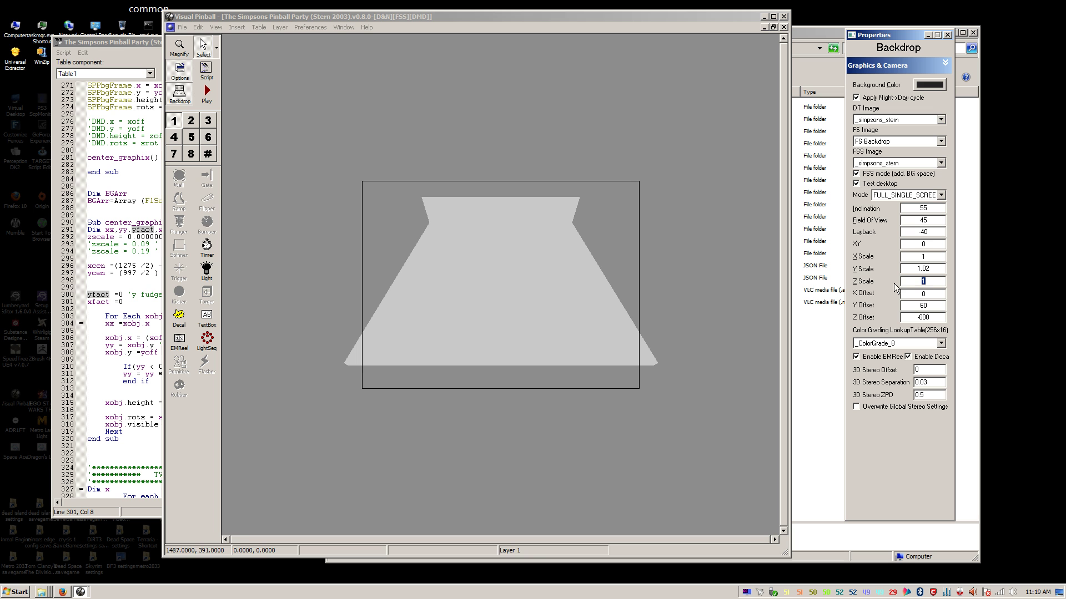
left_click(178, 95)
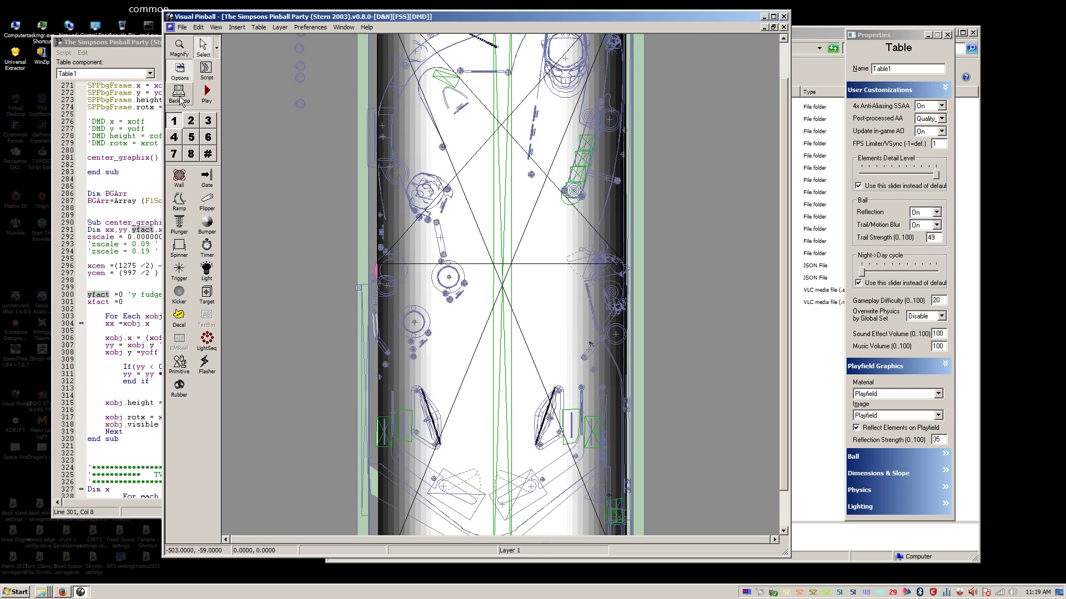
scroll(458, 329, "up", 8)
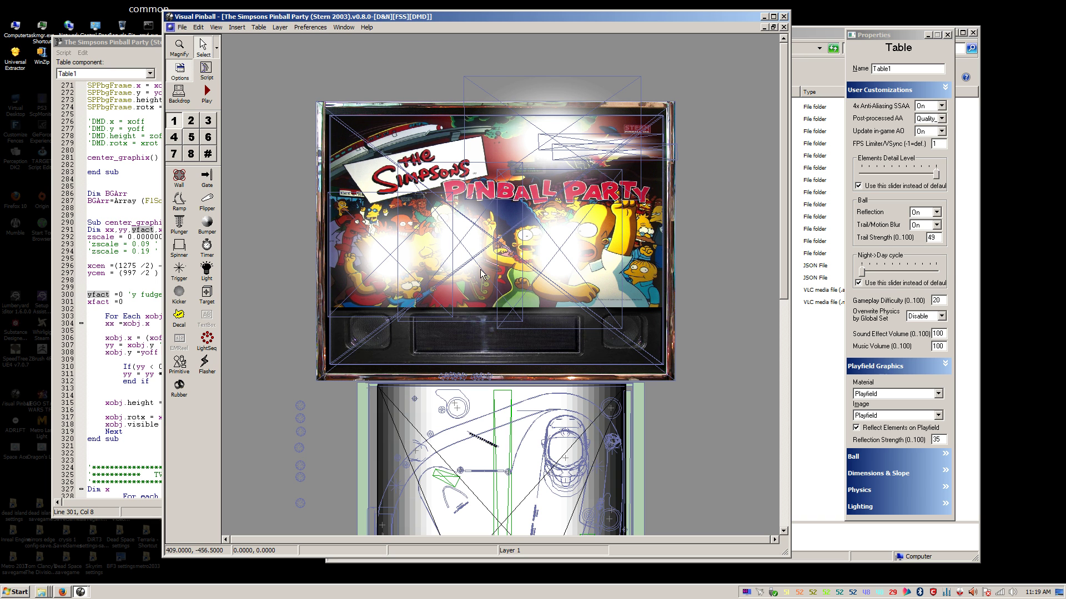
Step: Review the ycen line, fudge factors and For Each loop in center_graphix, and return to the table layout
left_click(138, 286)
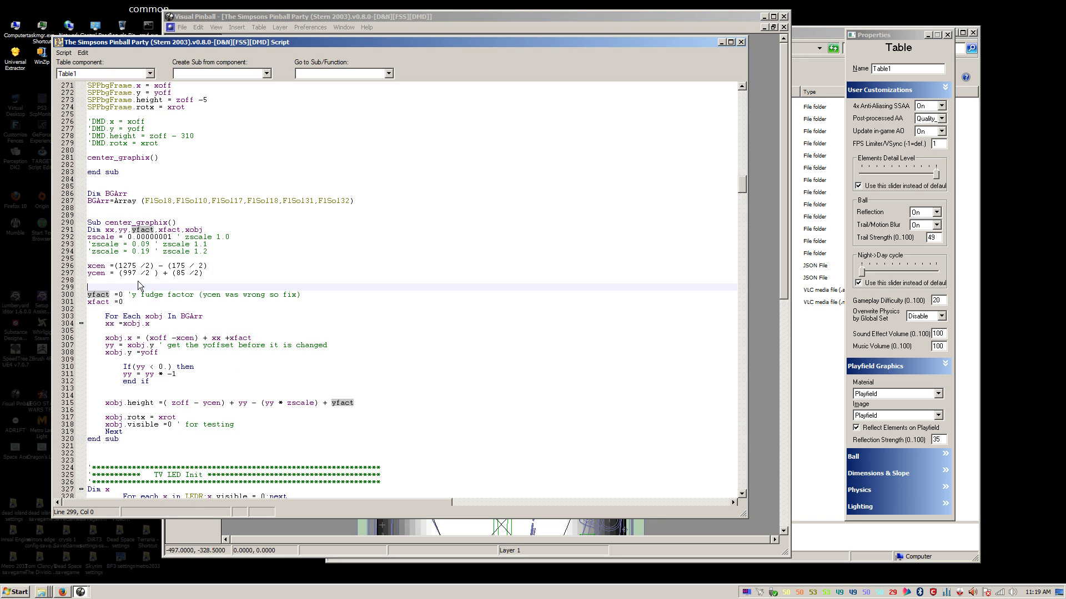
left_click(203, 295)
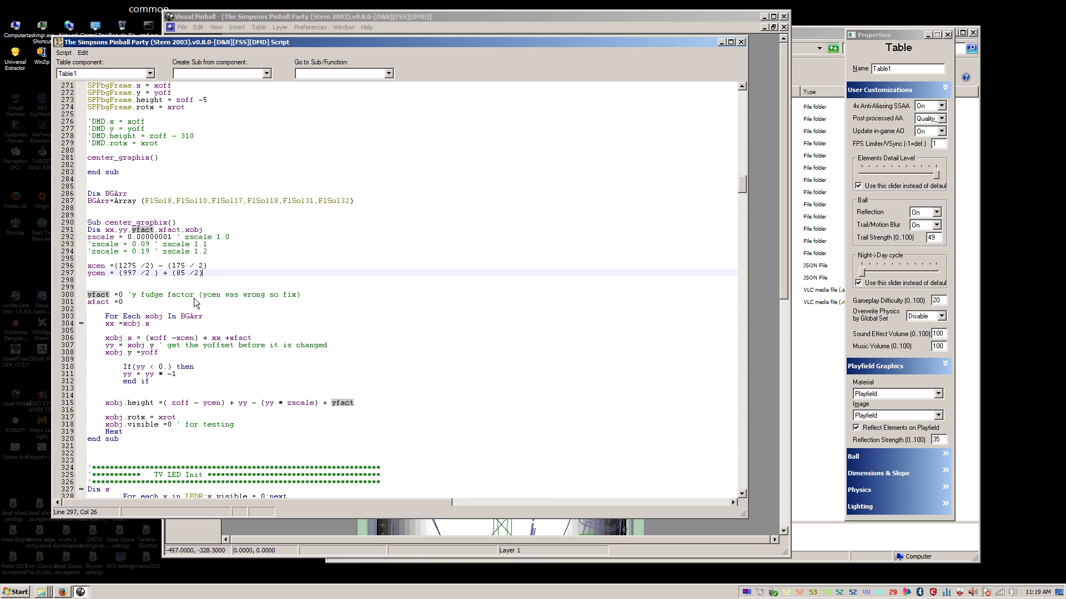
left_click(196, 304)
left_click(217, 317)
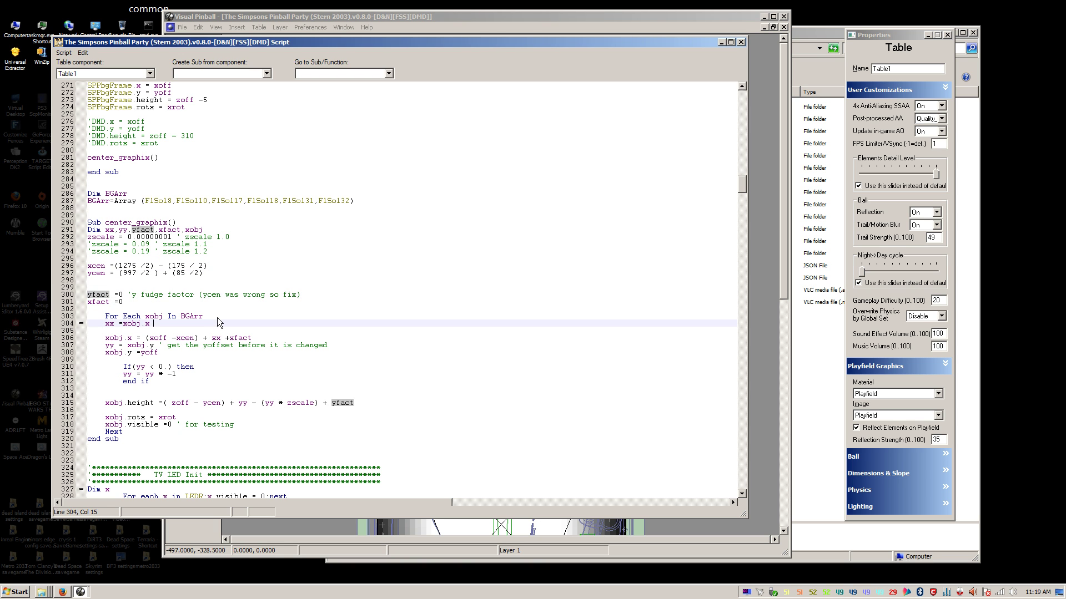
left_click(376, 19)
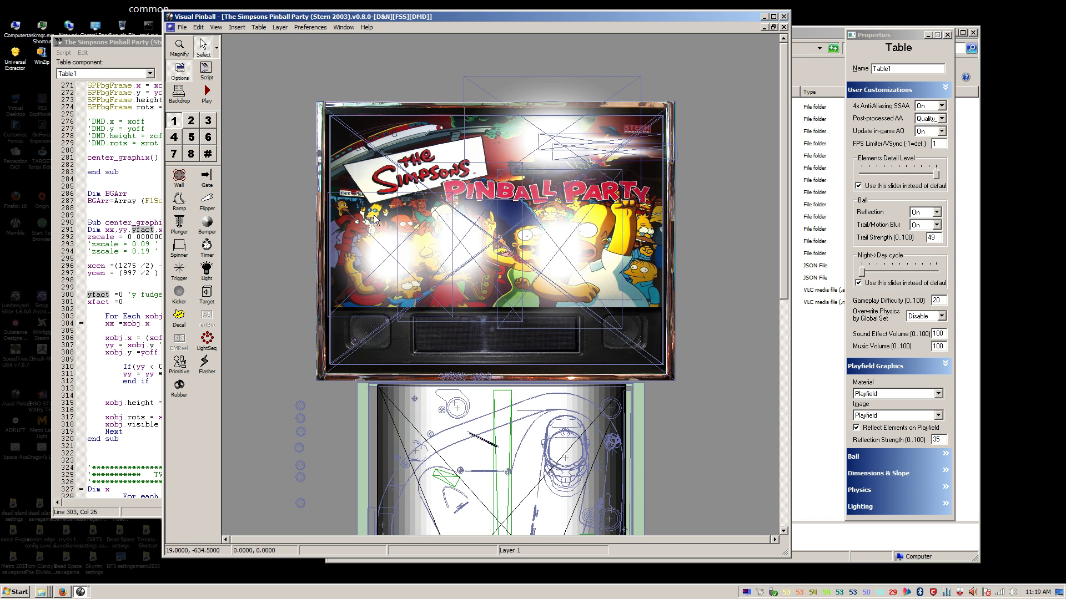
Step: Review the xcen line and the active zscale value in the center_graphix sub
left_click(95, 277)
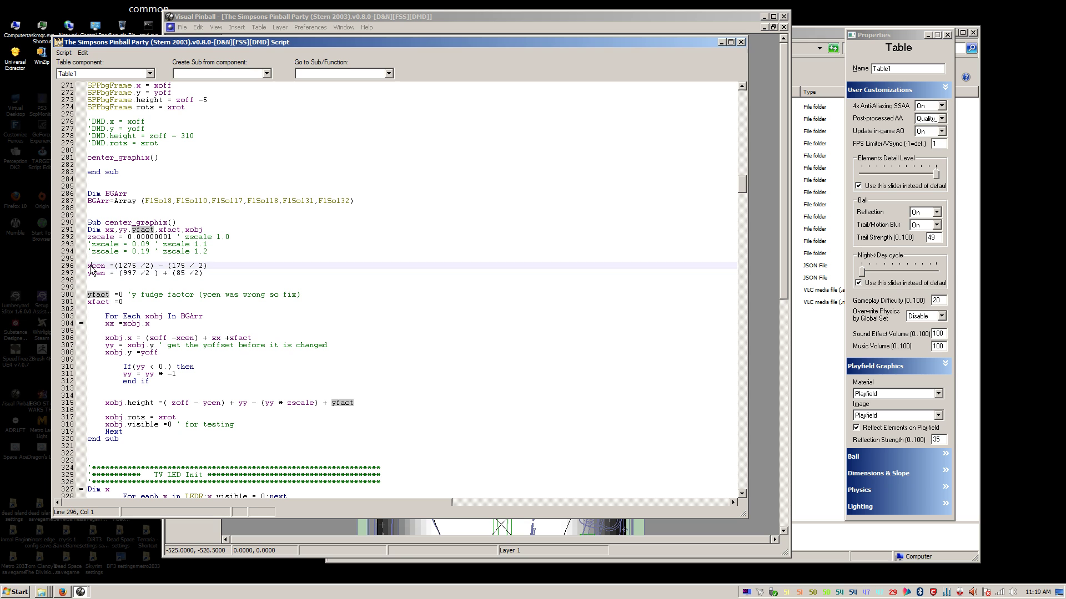
left_click_drag(88, 266, 292, 262)
double_click(160, 238)
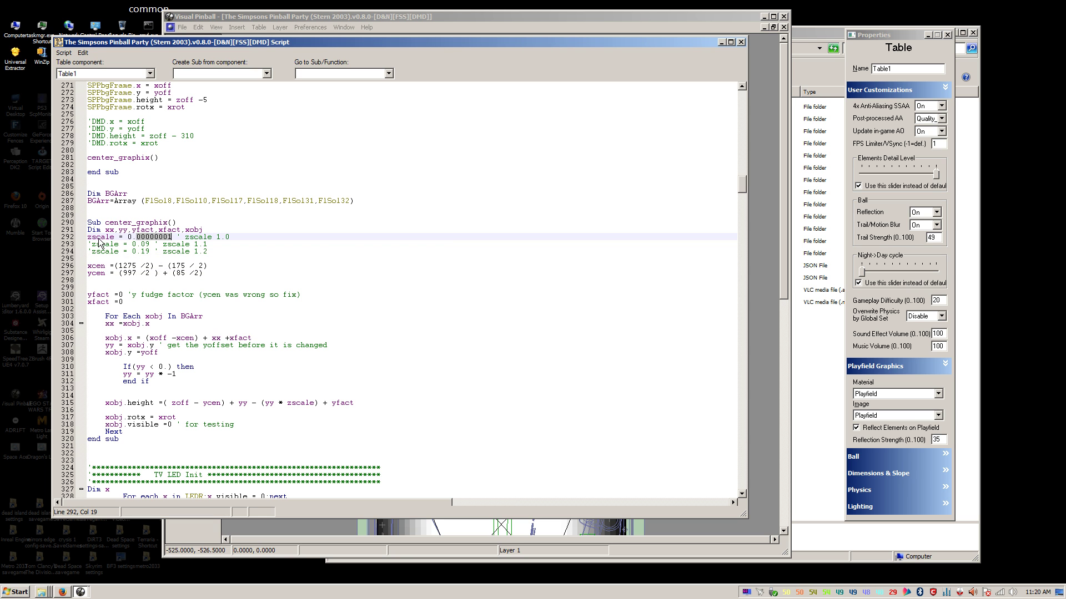
left_click_drag(128, 237, 176, 239)
left_click(118, 265)
key("shift+End")
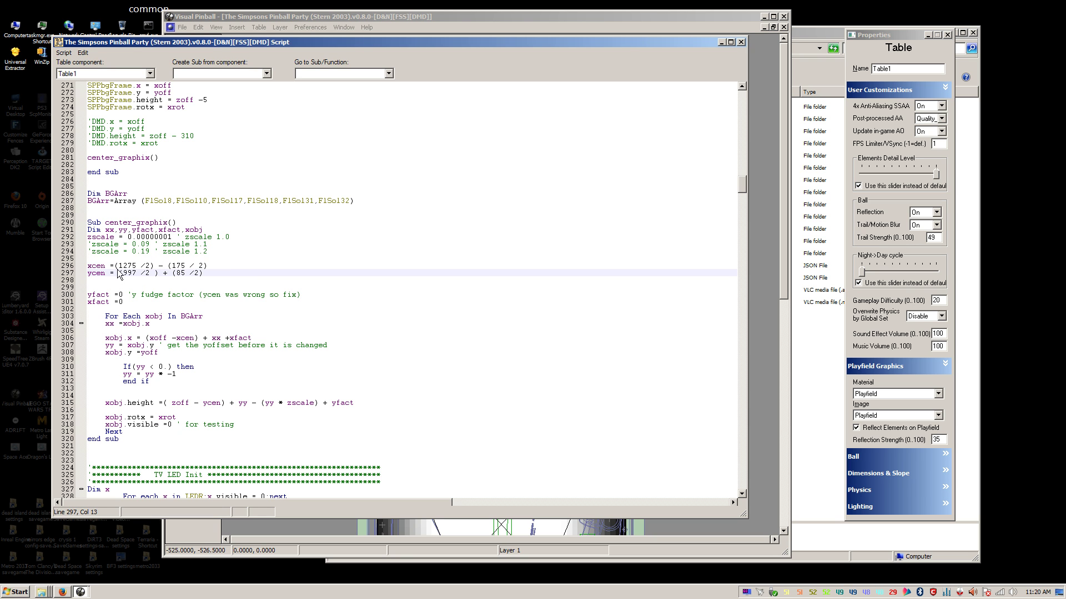
Step: Compare the terms of the xcen and ycen formulas, and return to the table layout
left_click_drag(115, 266, 236, 274)
left_click(235, 274)
left_click(93, 267)
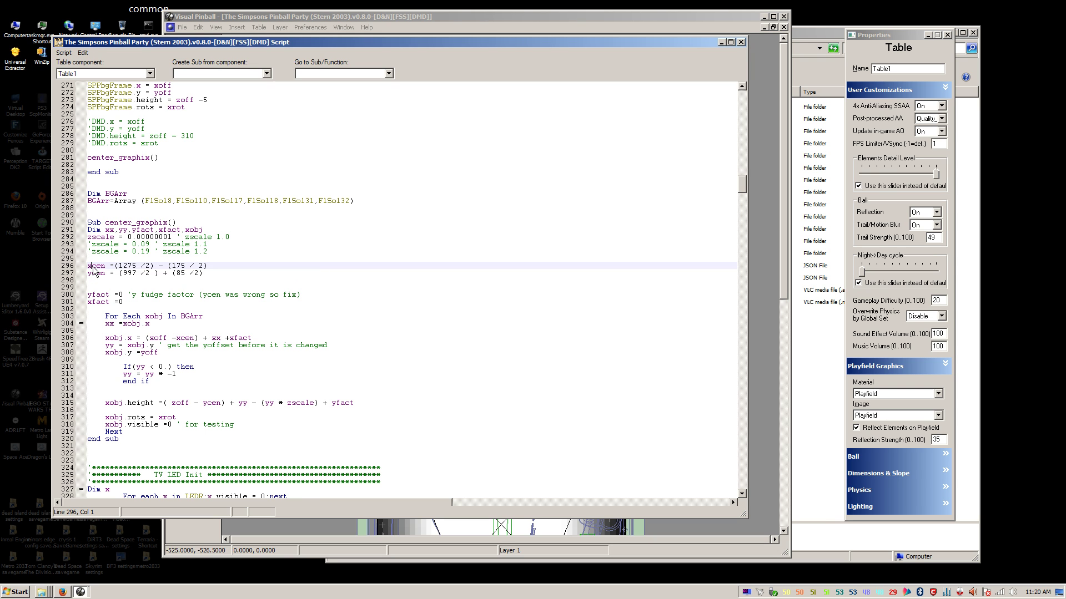
left_click(97, 270)
left_click(94, 274)
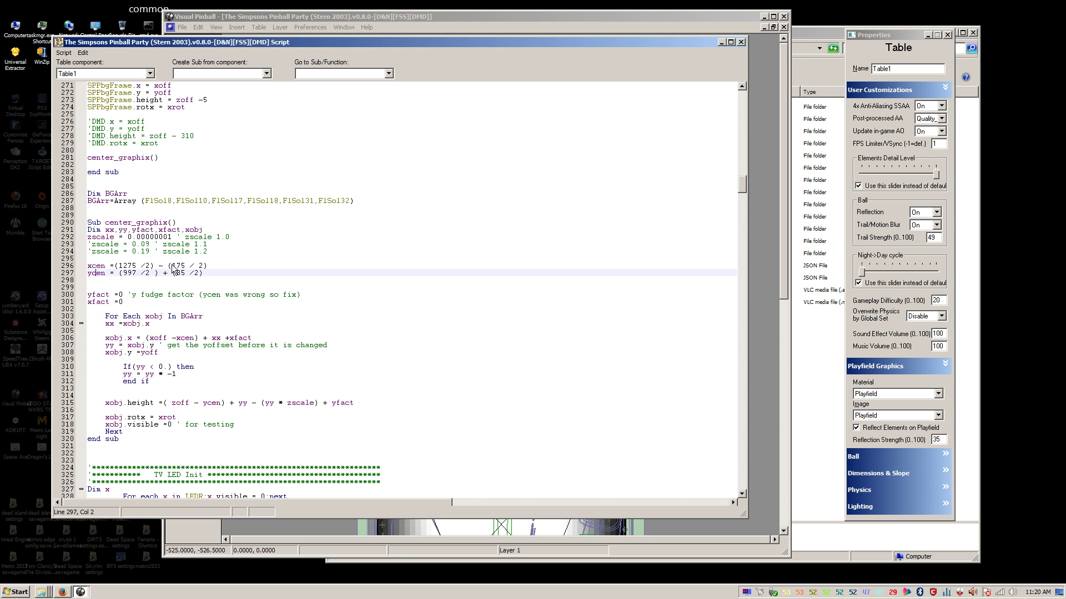
left_click(125, 274)
double_click(178, 266)
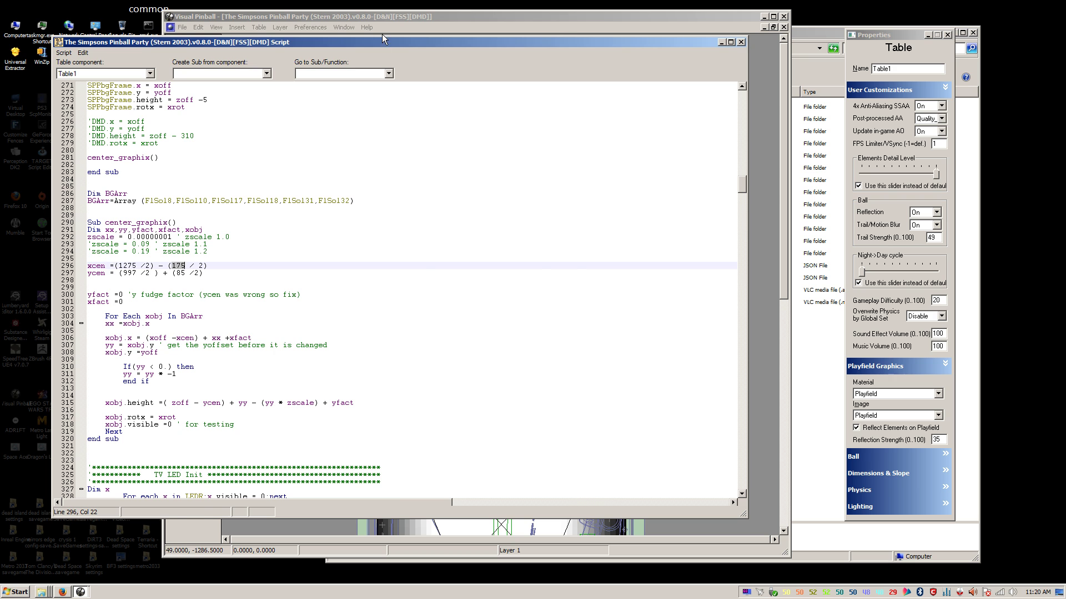
left_click(388, 17)
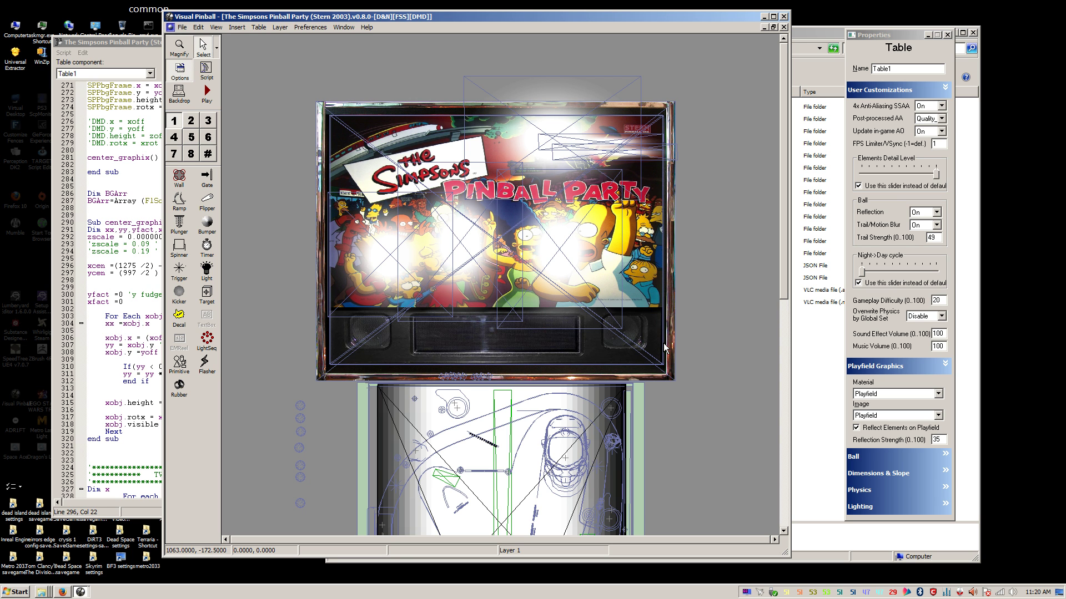
Step: Change the xcen formula in center_graphix to (1064 /2) - (140 / 2)
left_click(123, 295)
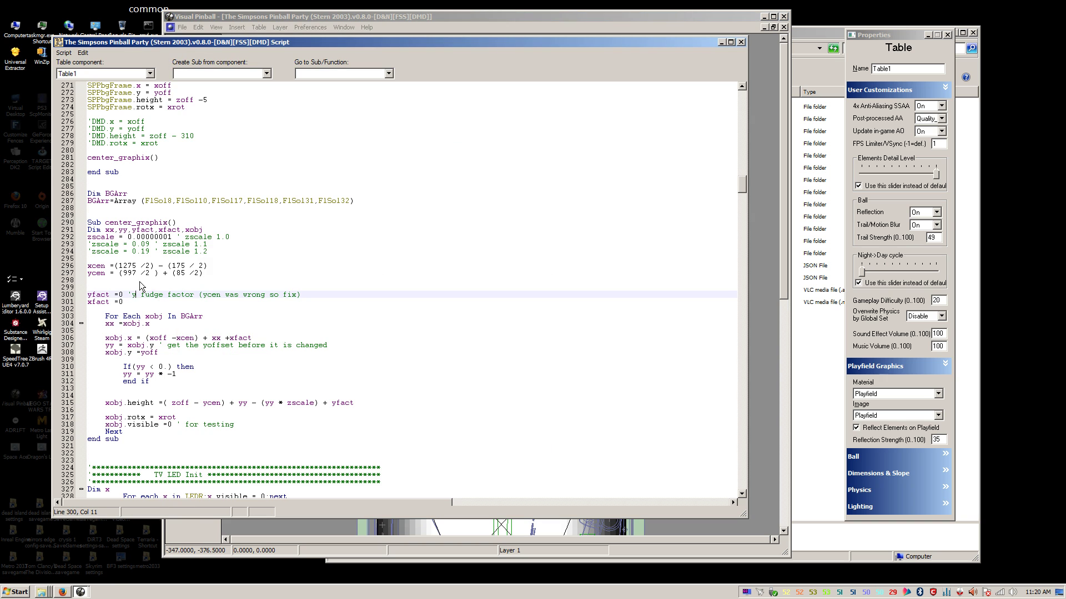
double_click(178, 267)
type("1")
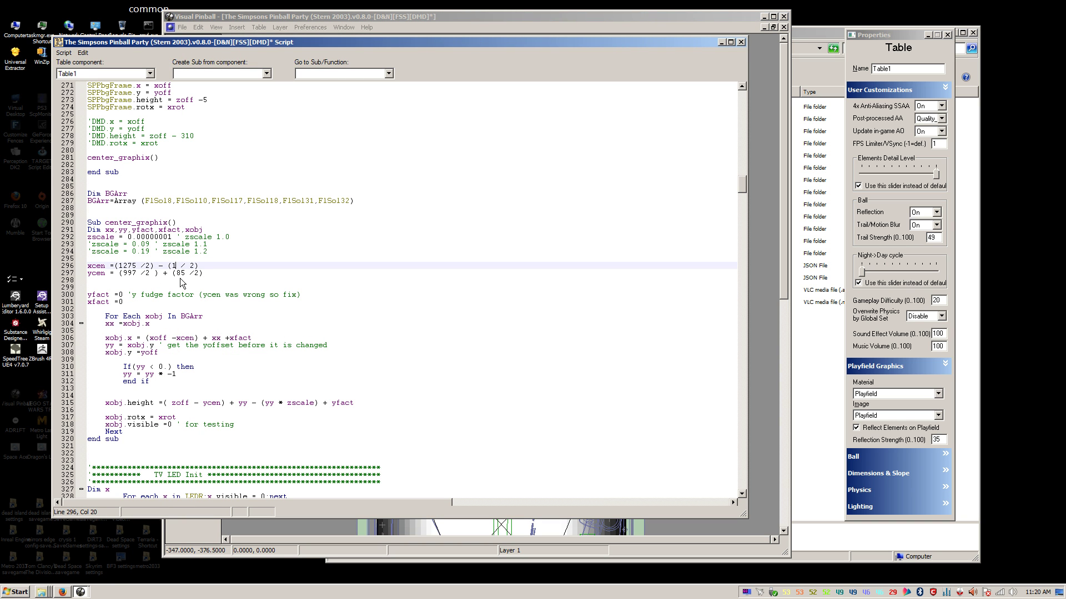
type("40")
double_click(127, 266)
type("1064")
Step: Recheck the backglass in the table layout and change the ycen formula to (994 /2 ) + (94 /2)
double_click(98, 272)
left_click(334, 18)
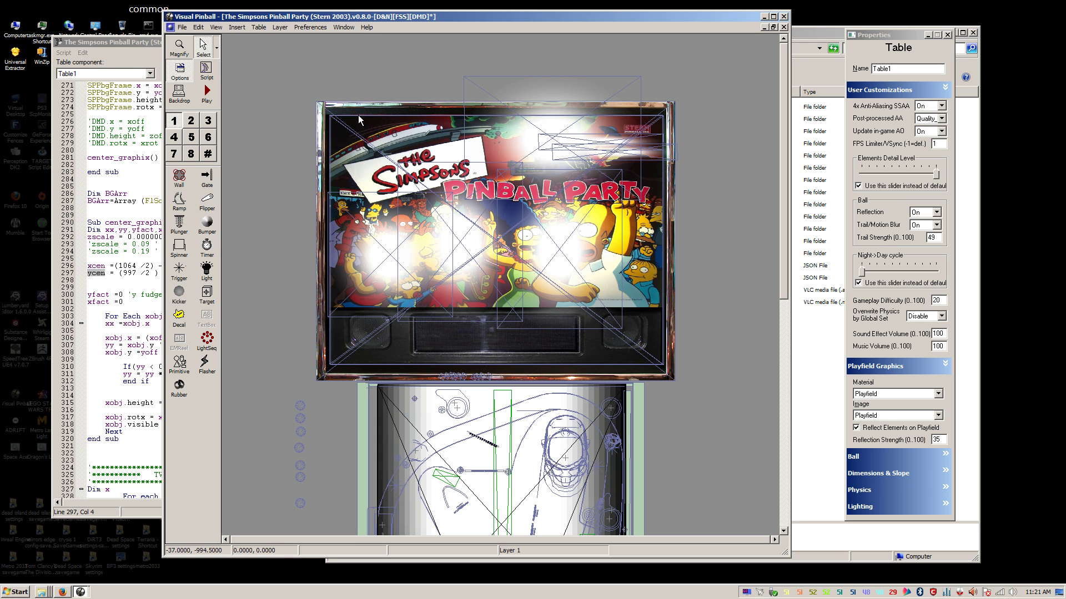
left_click(125, 265)
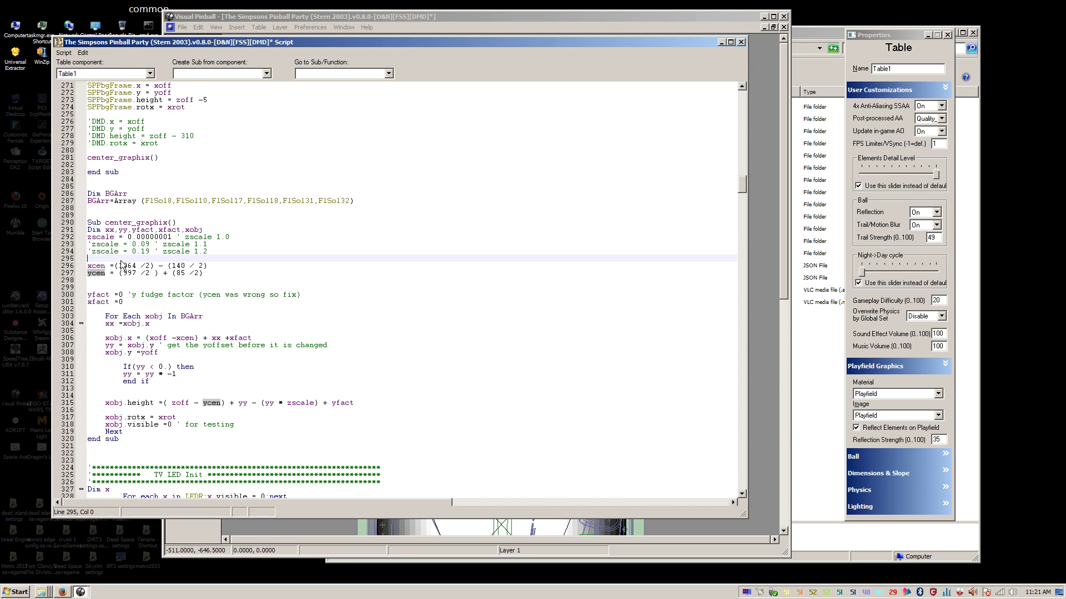
left_click_drag(173, 266, 181, 273)
double_click(181, 273)
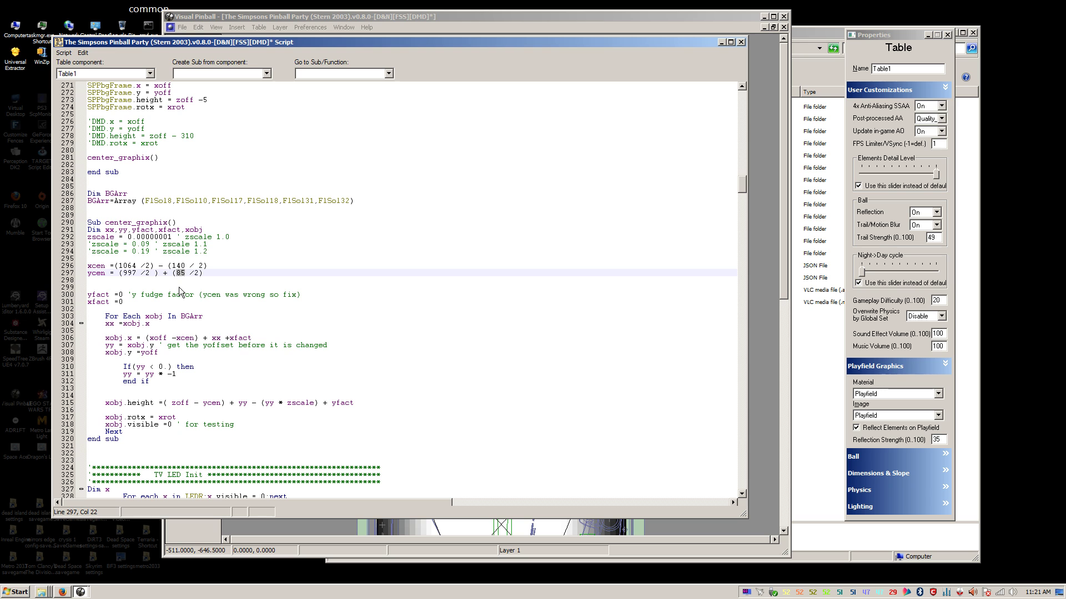
type("94")
left_click(134, 272)
key("BackSpace")
type("4")
Step: Save the table, run it to check the backglass, and quit back to the editor
left_click(328, 33)
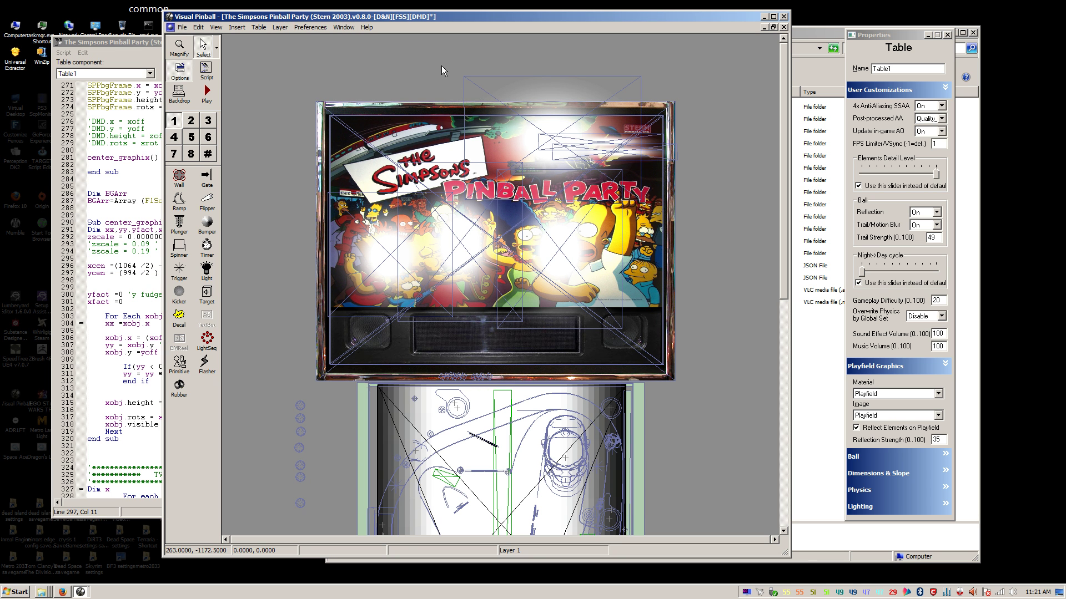
key("ctrl+s")
key("F5")
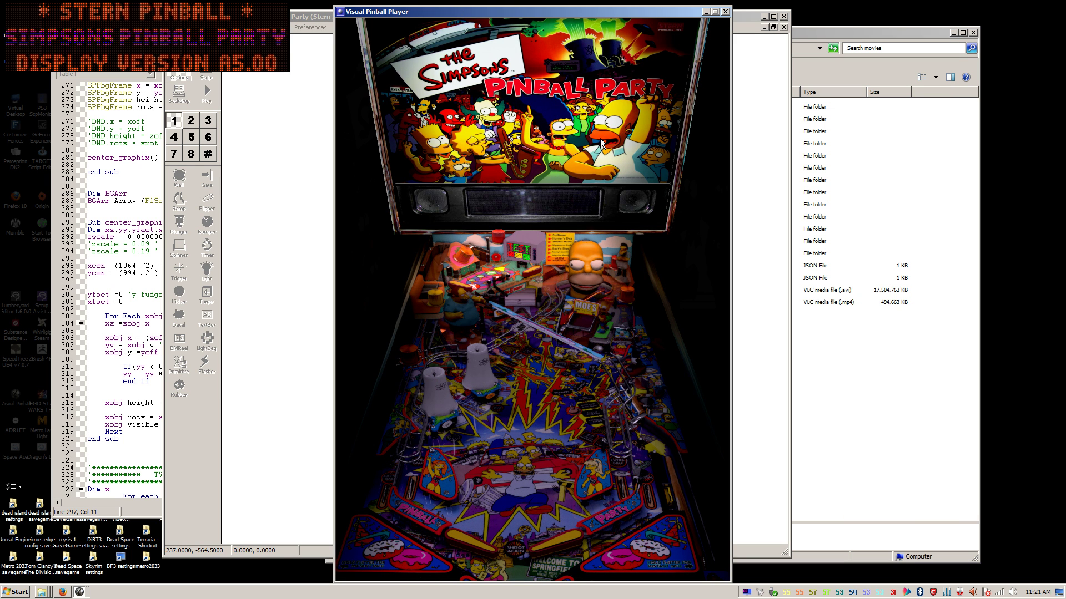
key("Escape")
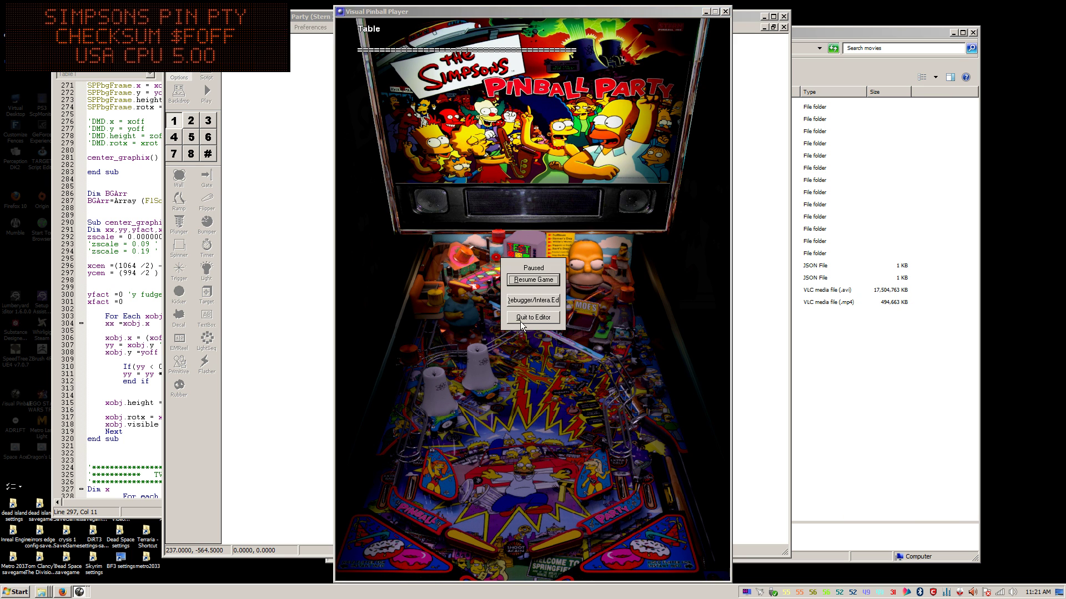
left_click(525, 318)
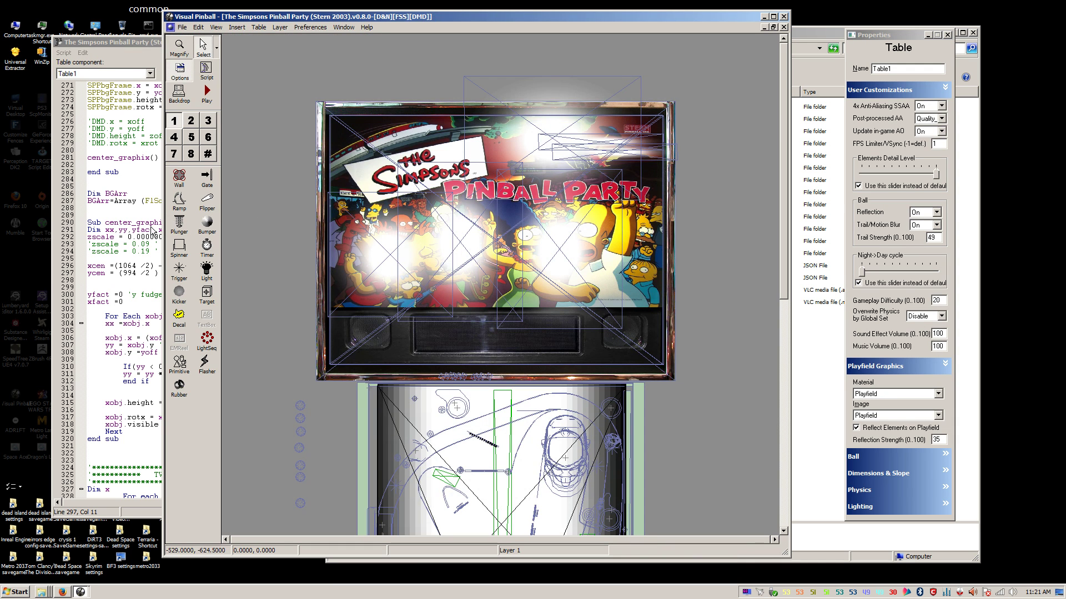
Step: Review the setup_backglass offsets, the BGArr array and the center_graphix code in the table script
left_click(143, 229)
scroll(145, 260, "up", 7)
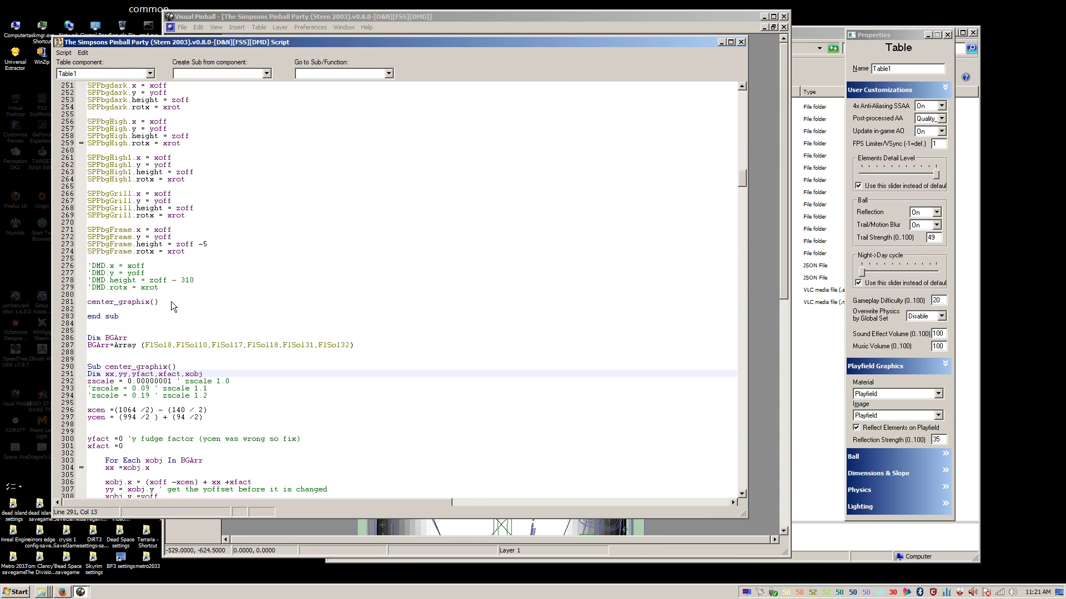
left_click(171, 301)
scroll(167, 311, "down", 10)
scroll(144, 333, "up", 8)
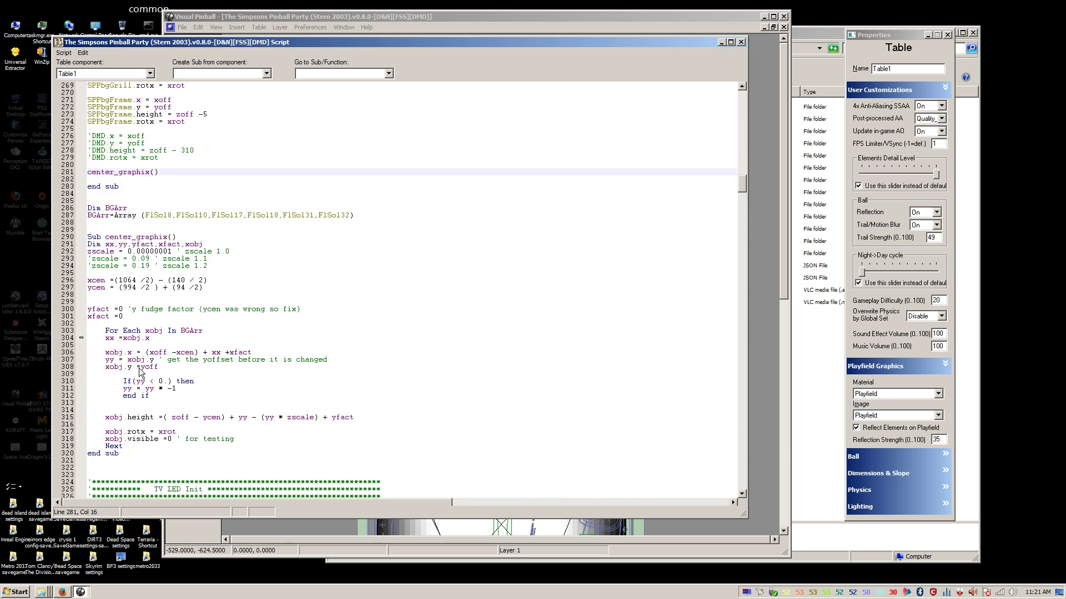
scroll(153, 297, "up", 5)
scroll(192, 236, "up", 6)
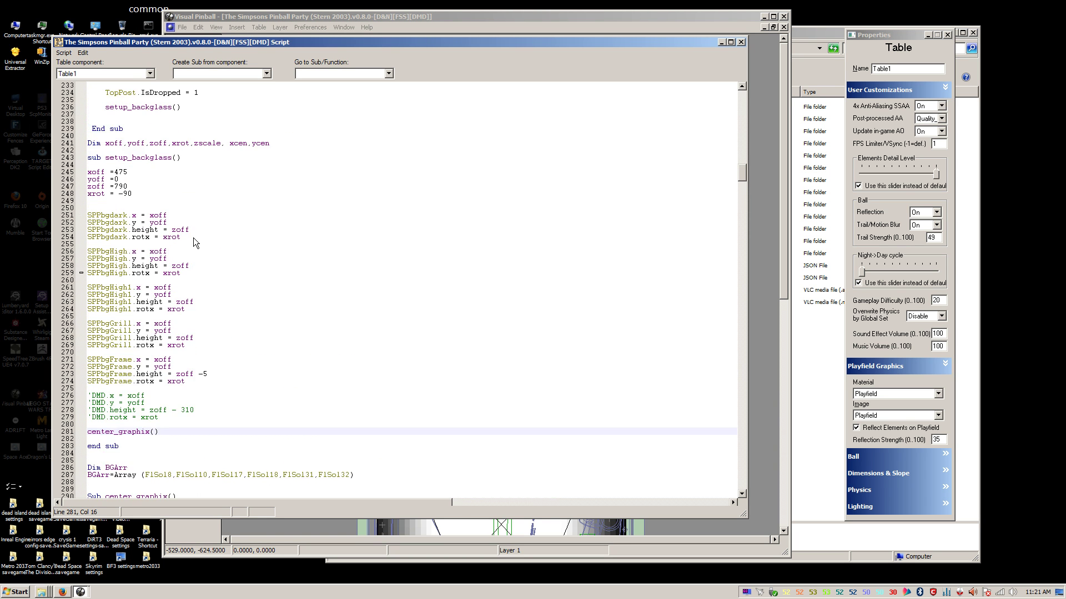
scroll(201, 250, "down", 13)
left_click(242, 272)
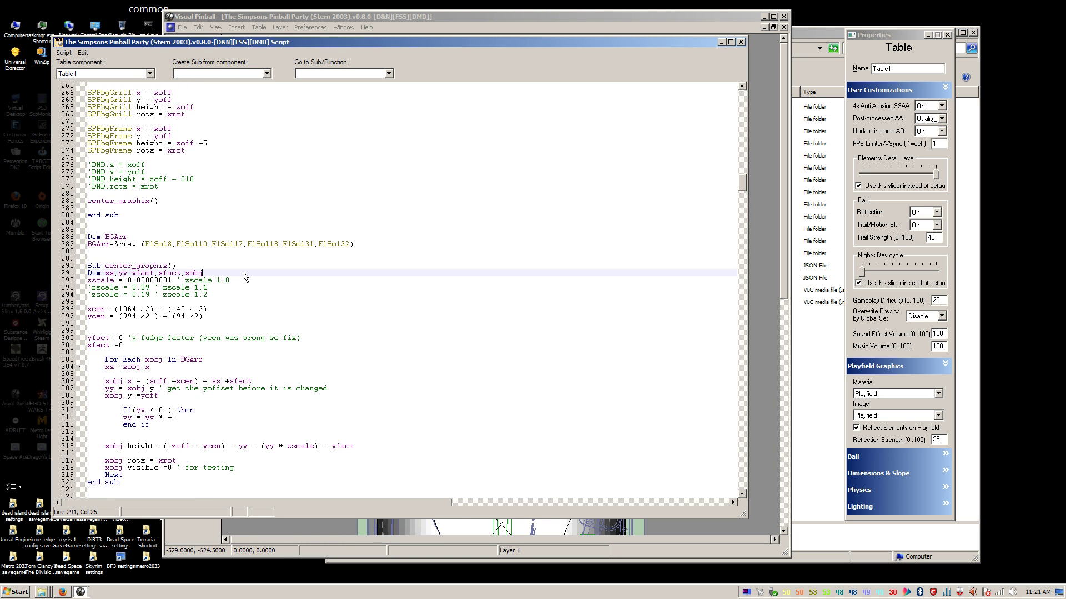
scroll(242, 274, "down", 4)
left_click(243, 244)
scroll(243, 245, "up", 2)
left_click(243, 245)
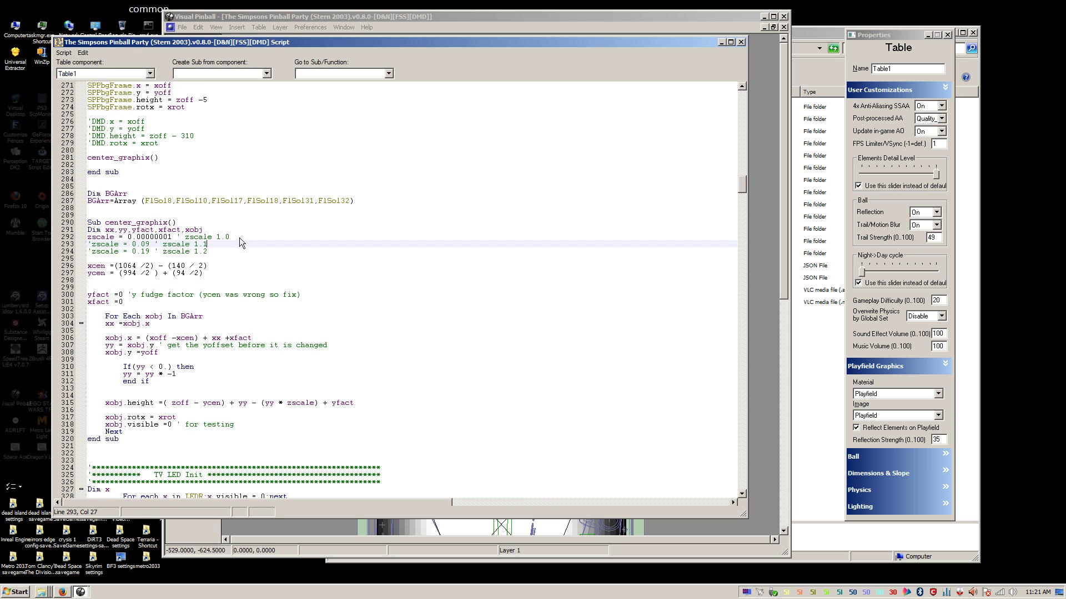
left_click(235, 225)
left_click(252, 264)
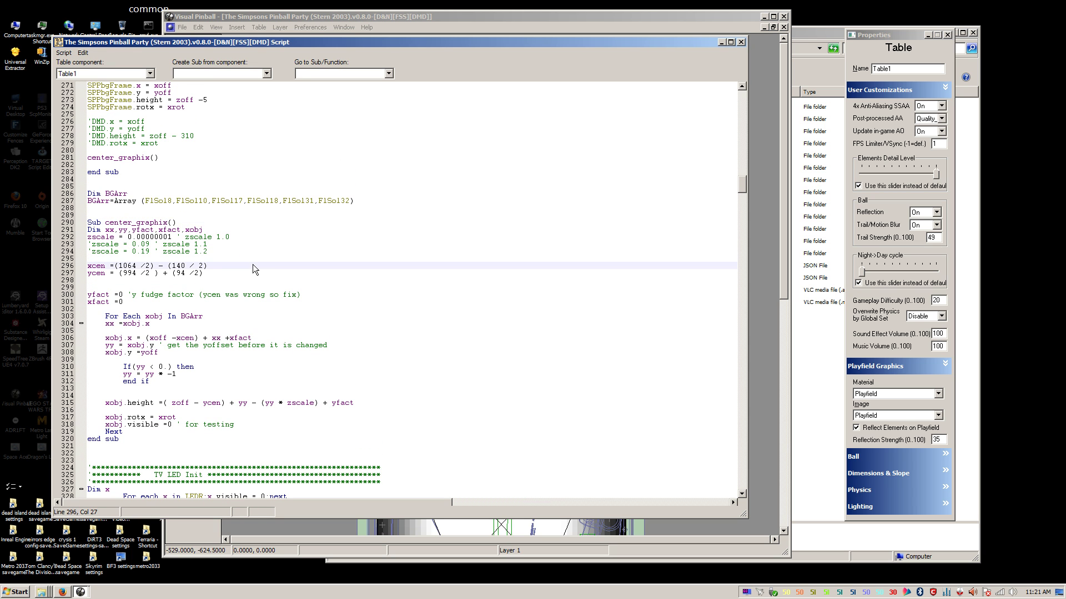
scroll(252, 264, "up", 1)
left_click(306, 187)
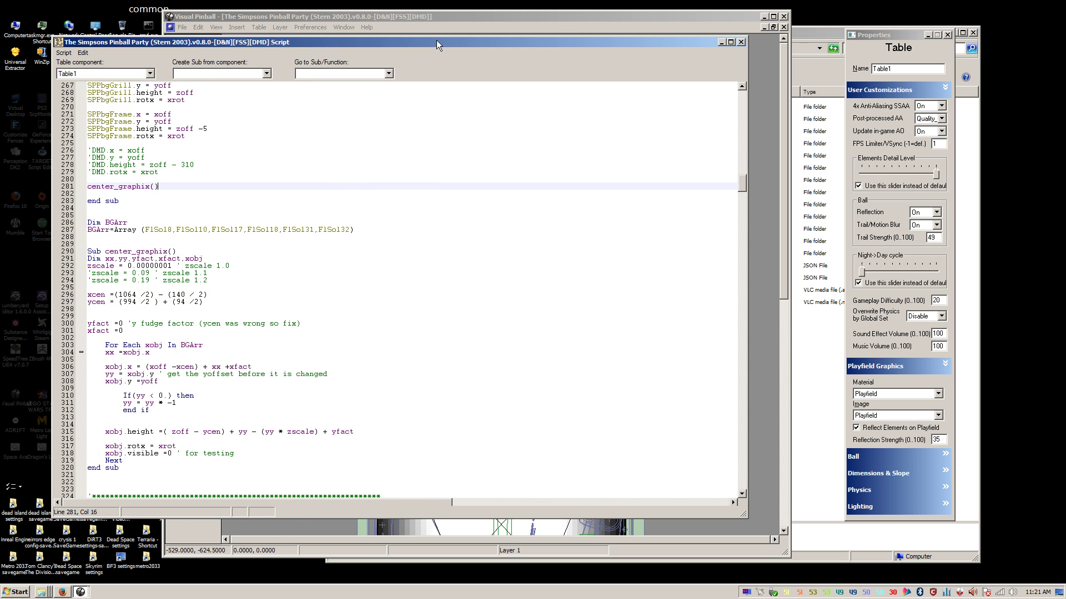
Step: Inspect the properties of the backglass flashers FlSol31, FlSol8 and FlSol32 in the table layout, and deselect them
left_click(459, 17)
left_click(456, 186)
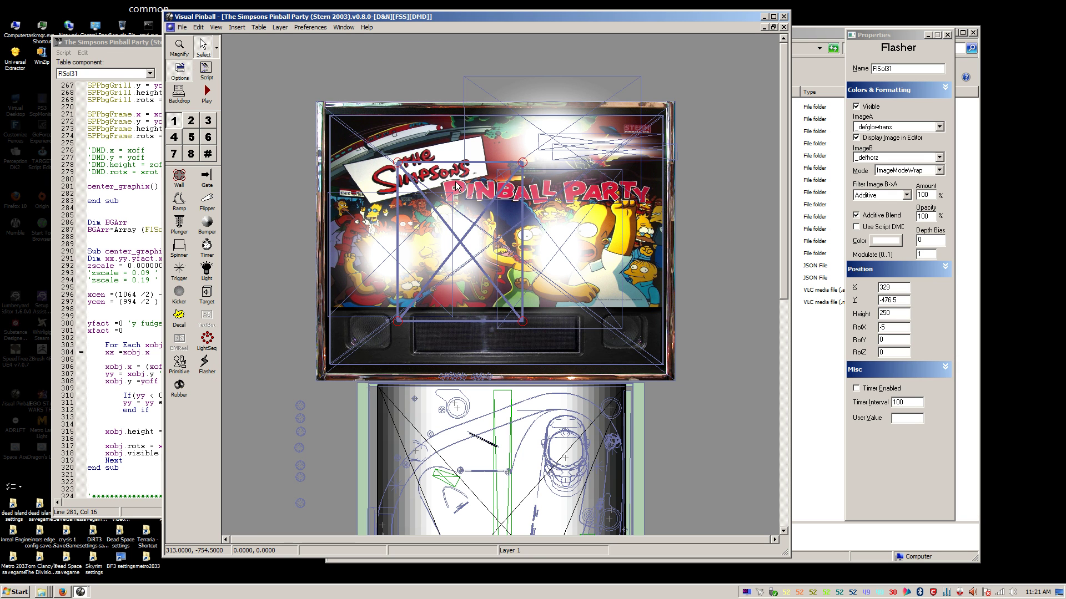
left_click(553, 208)
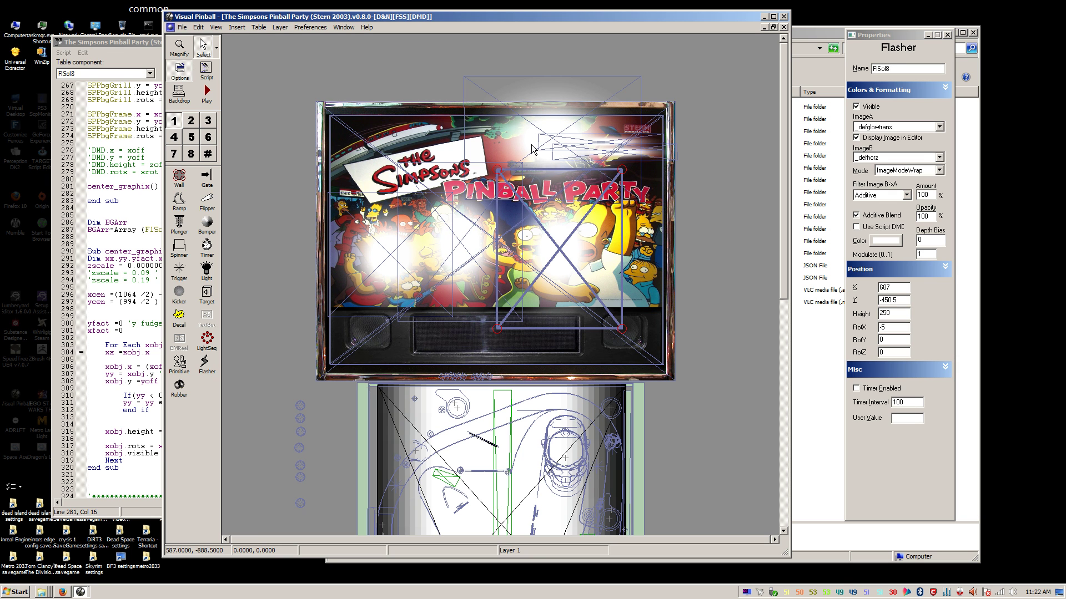
left_click(552, 208)
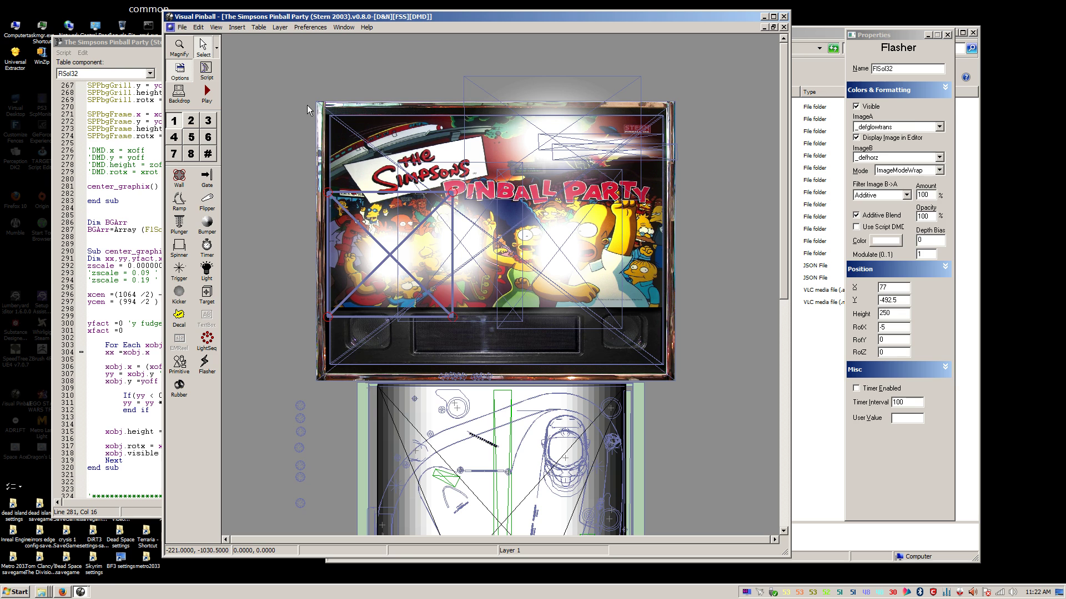
left_click(274, 107)
Step: Set xobj.visible to 1 in the For Each loop of center_graphix and save the table
left_click(151, 208)
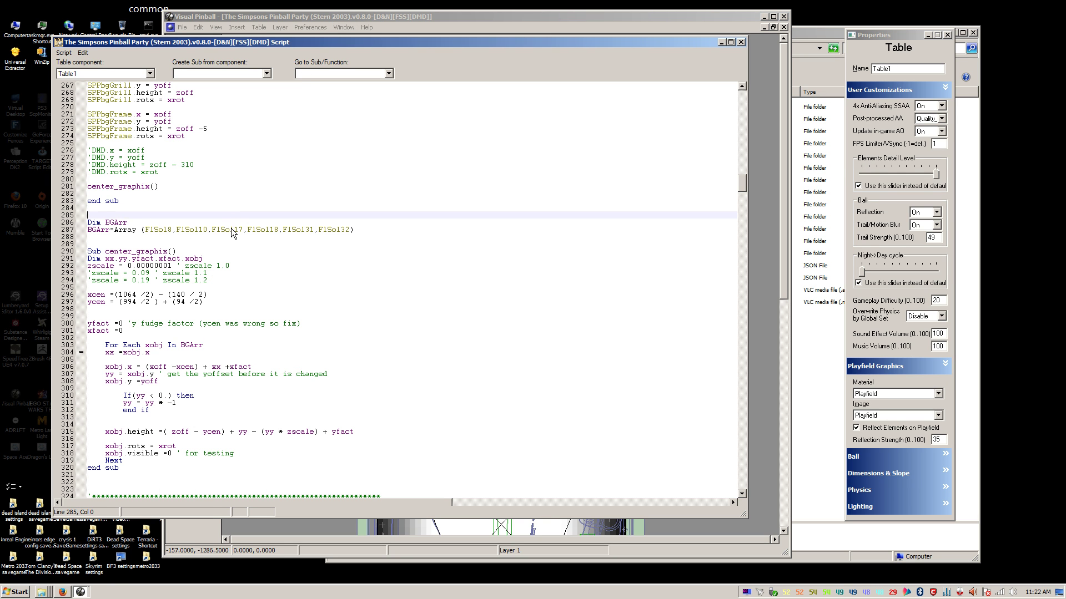
left_click(232, 252)
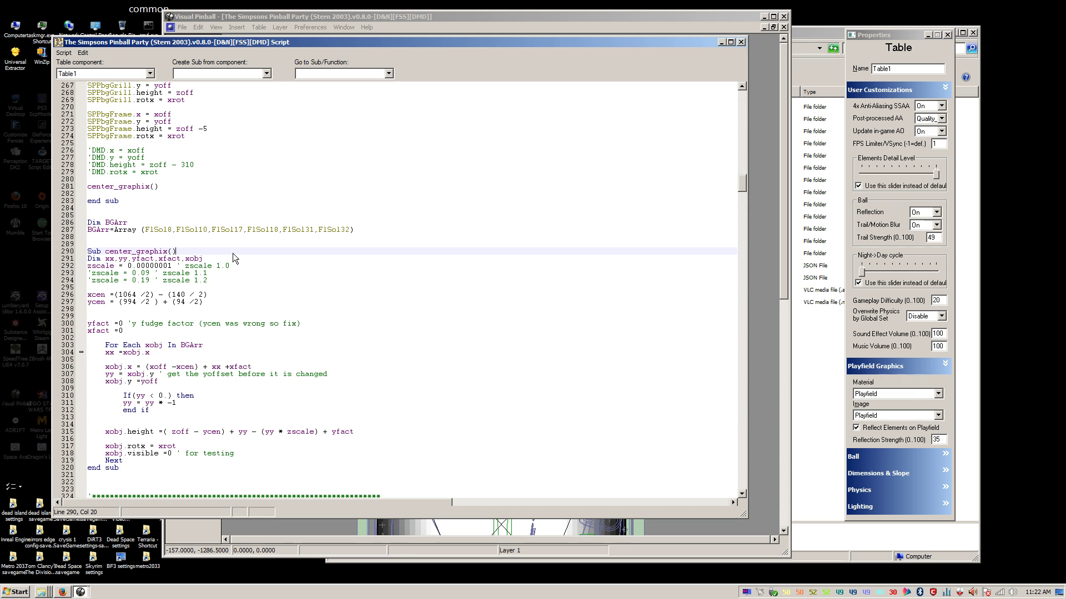
left_click(238, 223)
scroll(236, 275, "down", 3)
left_click(199, 396)
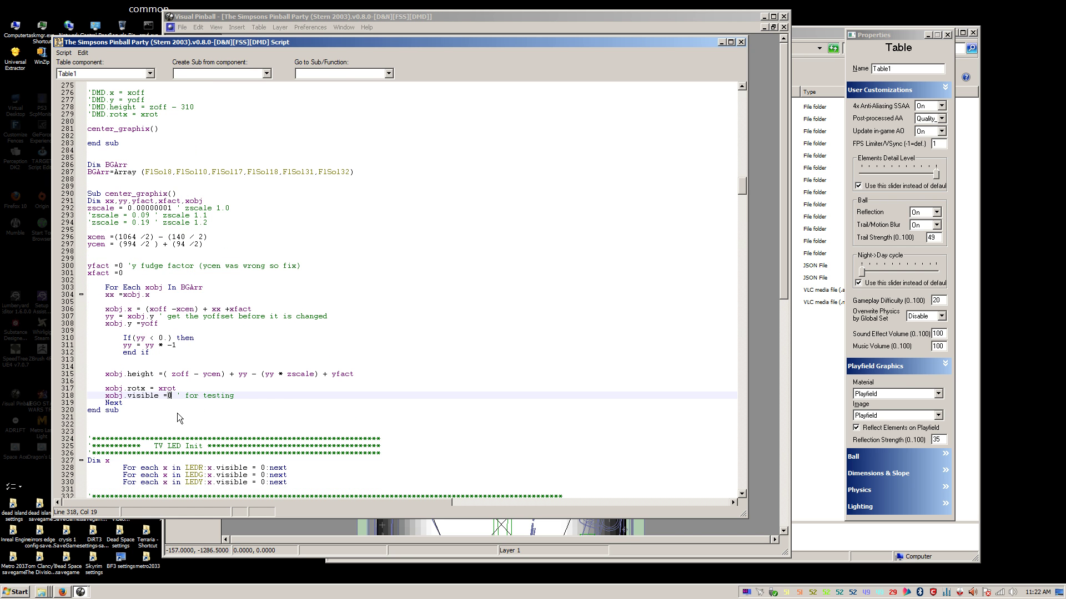
type("1")
left_click(191, 388)
key("ctrl+s")
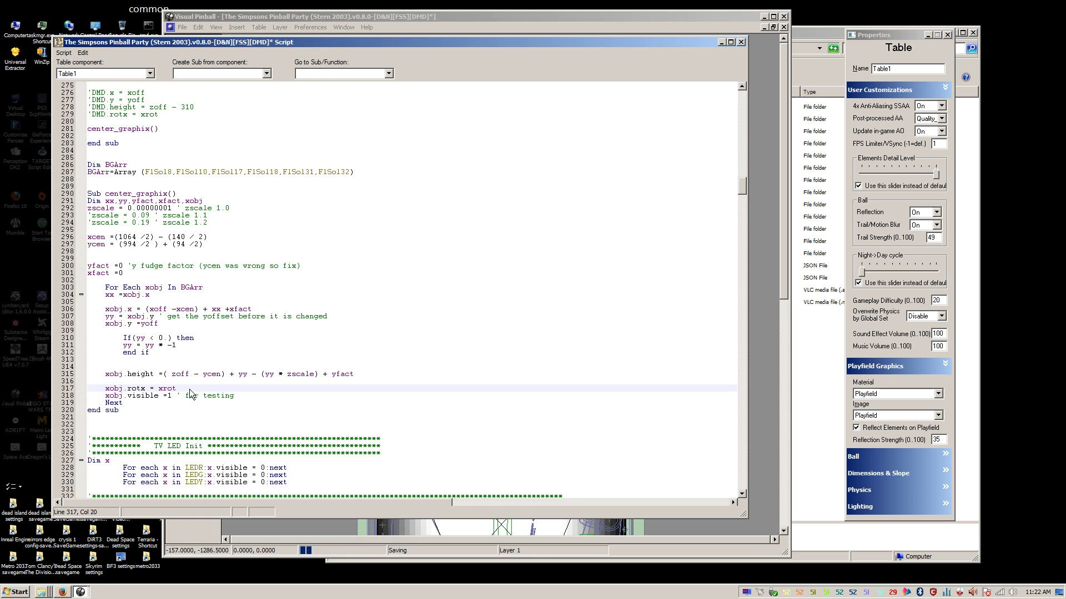
left_click(240, 358)
left_click(140, 397)
left_click(261, 397)
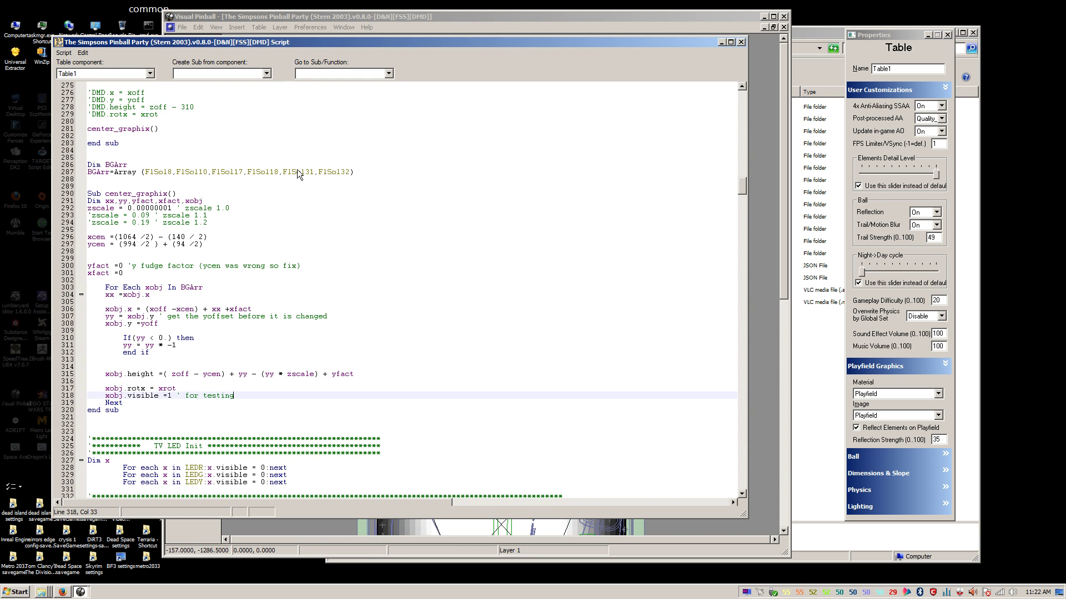
Step: Run the table again to check the flashers on the backglass, and quit back to the editor
left_click(378, 34)
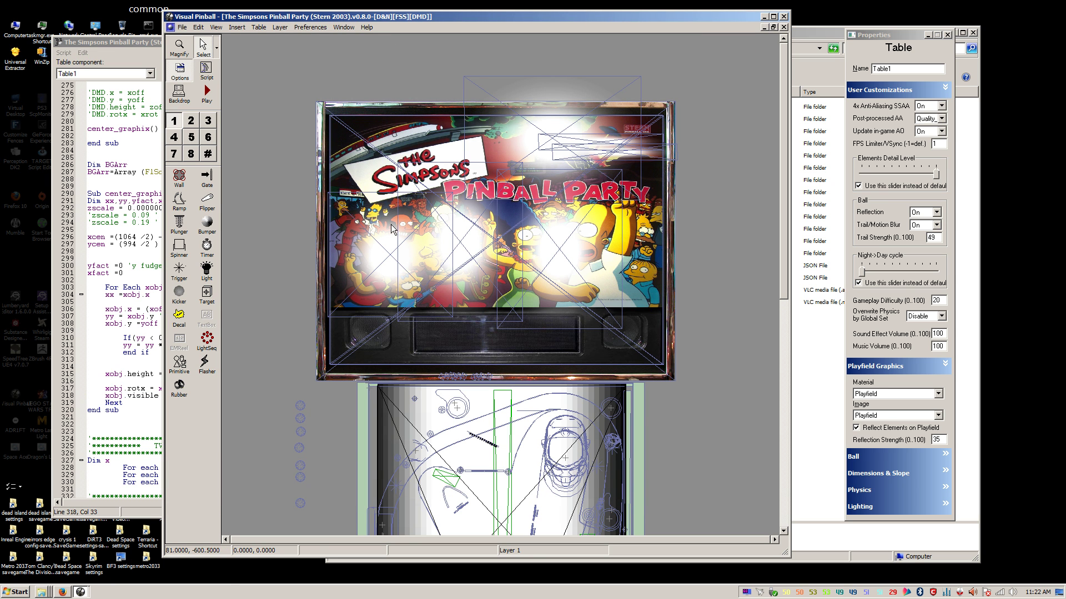
key("F5")
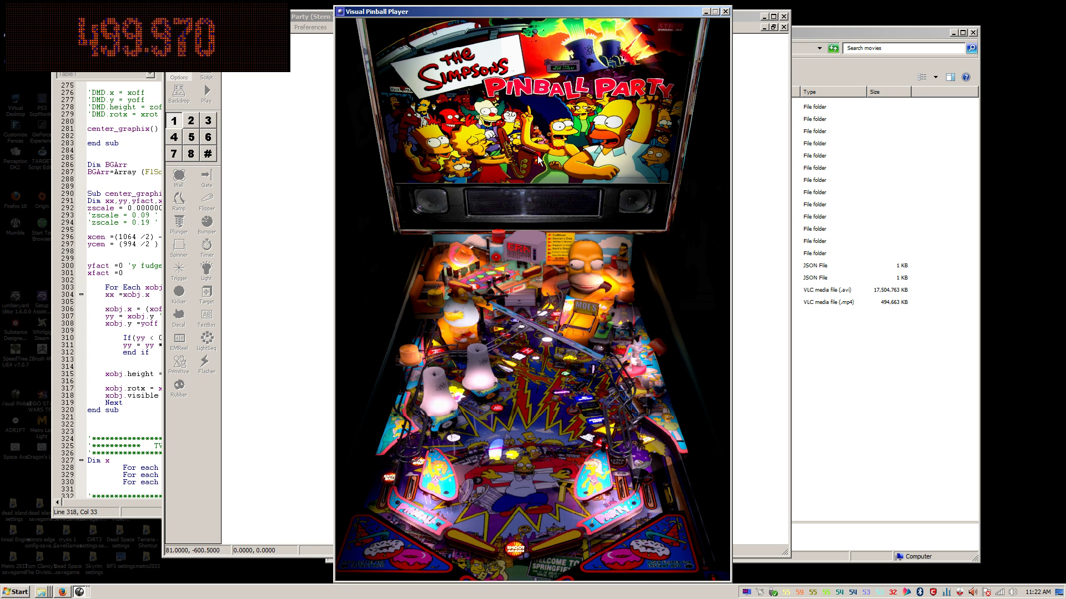
key("Escape")
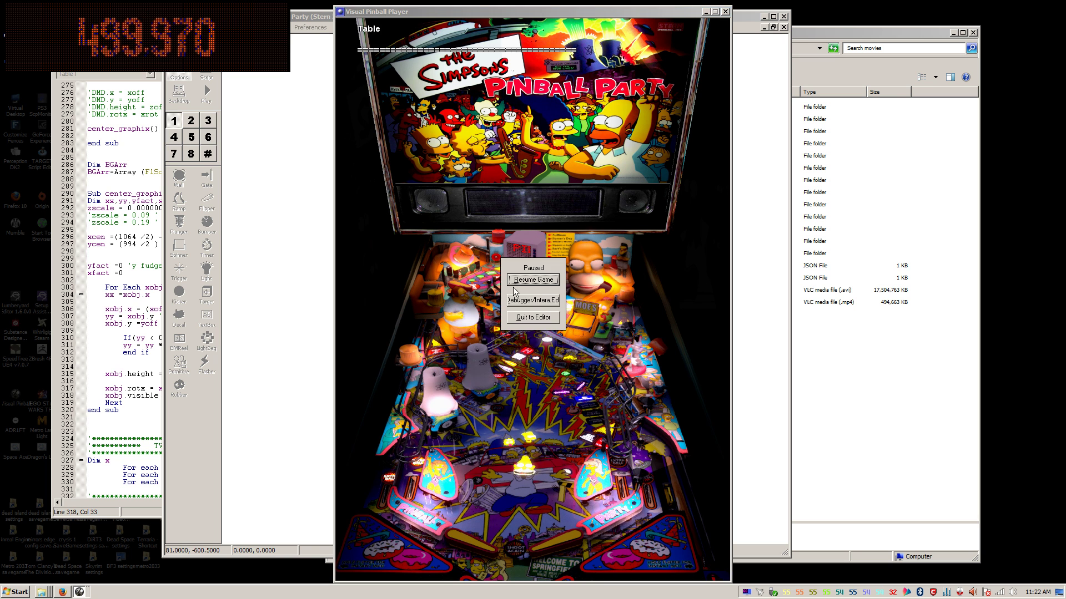
left_click(523, 320)
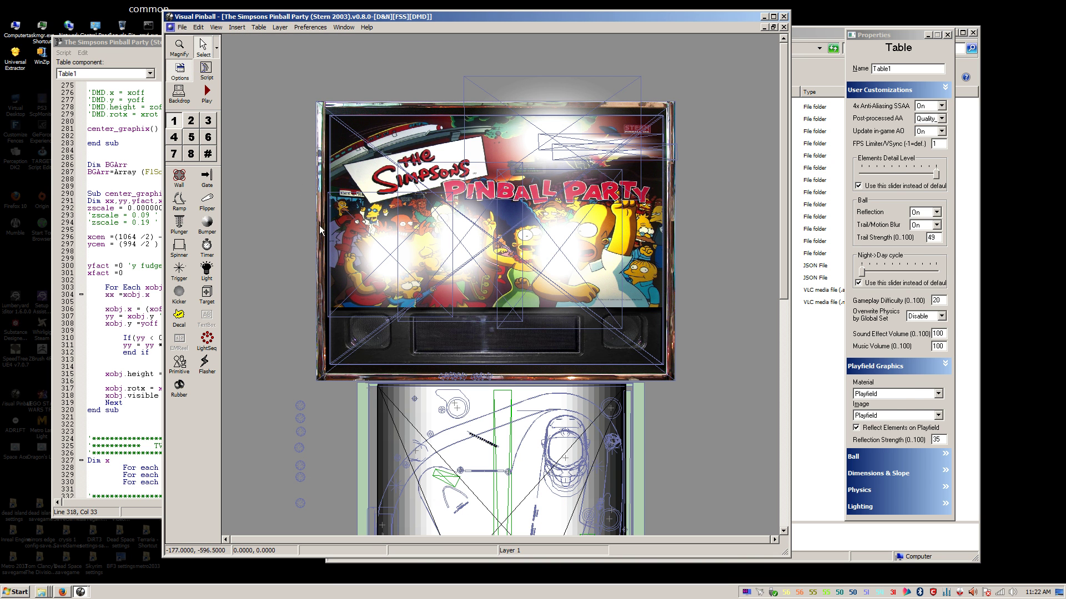
Step: Inspect the image settings and positions of backglass flashers FlSol32, FlSol18 and FlSol10, including FlSol32's ImageB options
left_click(335, 238)
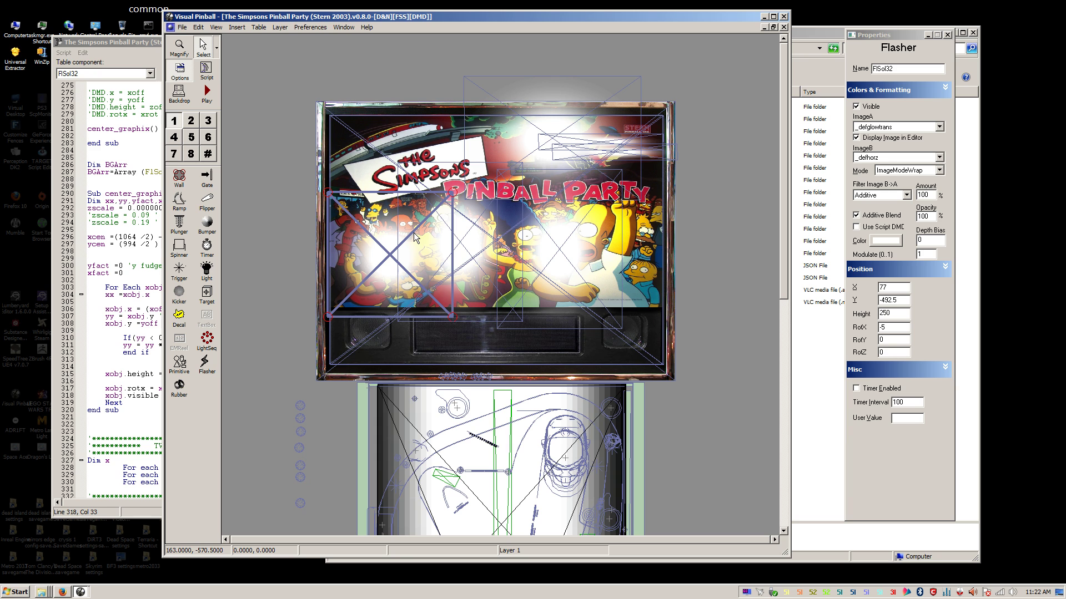
left_click(898, 158)
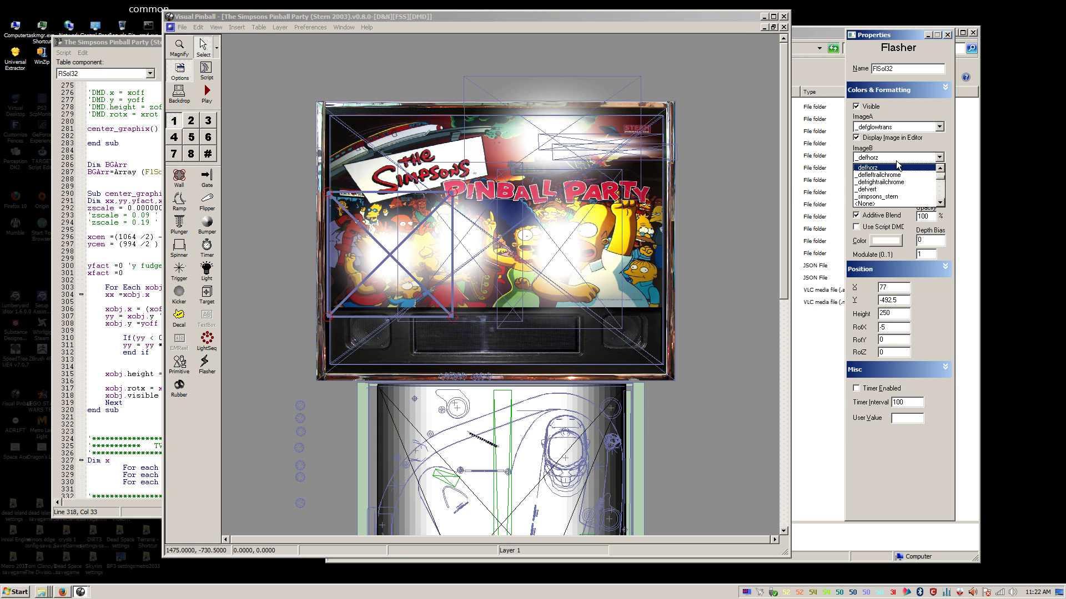
left_click(897, 162)
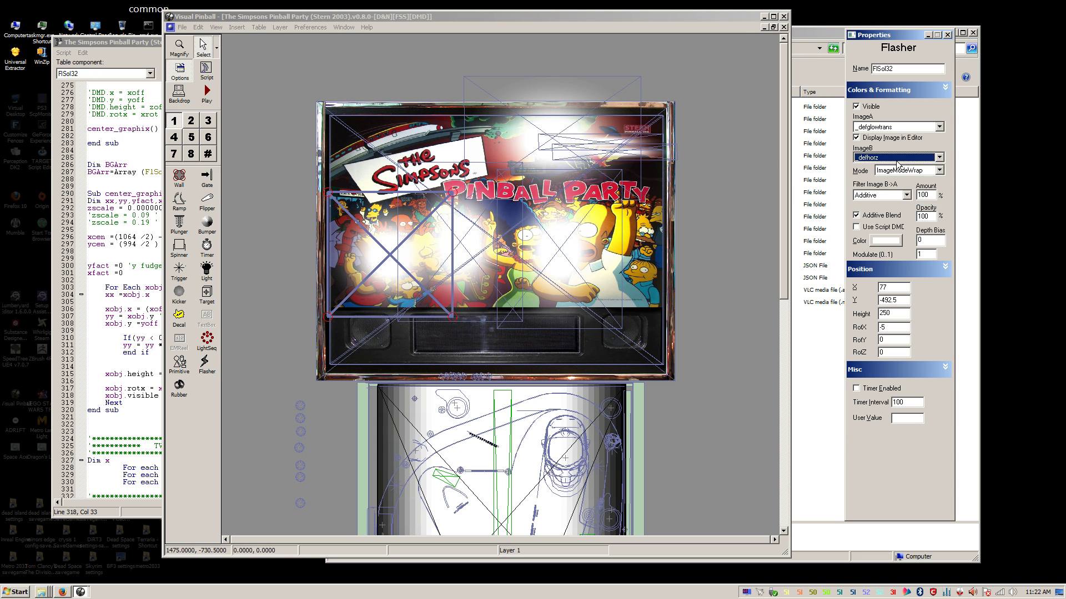
left_click(575, 145)
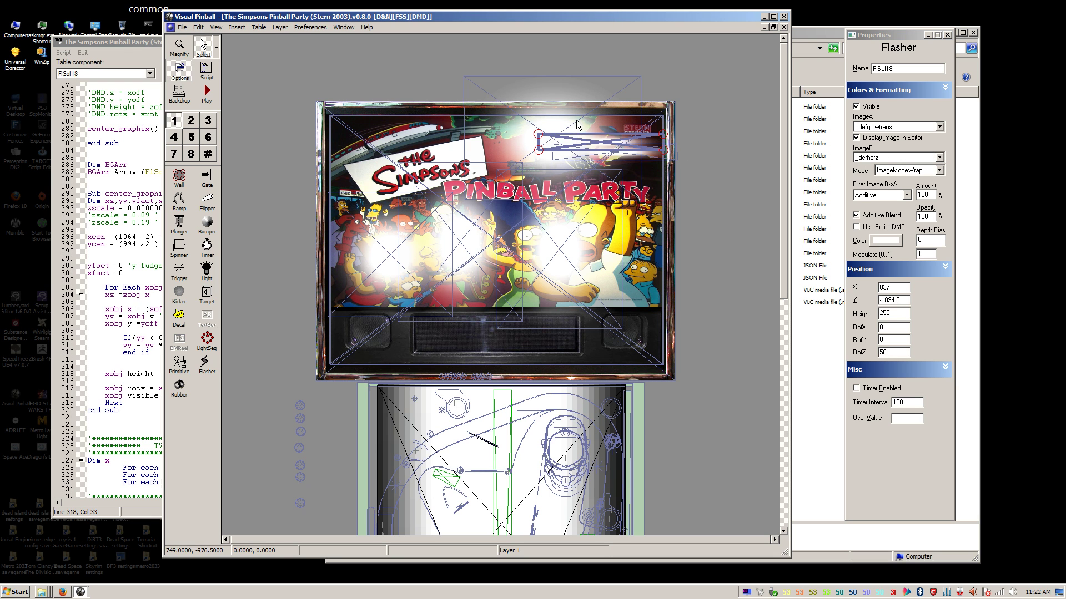
left_click(576, 123)
Step: Review the center_graphix code in the script, checking the visible line, the BGArr loop, zscale, xcen, ycen and the center_graphix() call
left_click(134, 282)
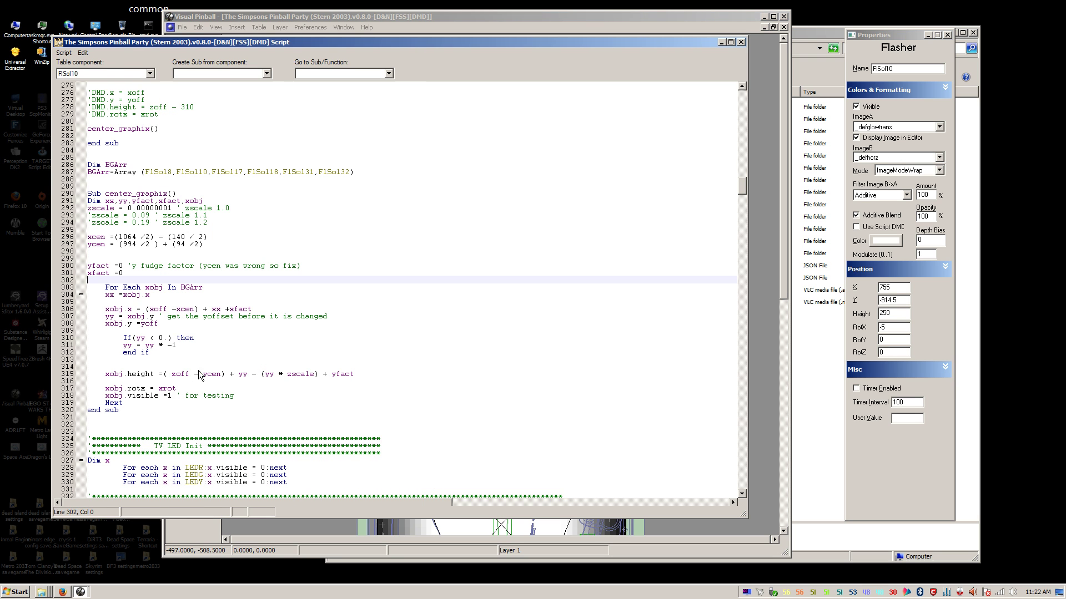
left_click(198, 396)
left_click(171, 396)
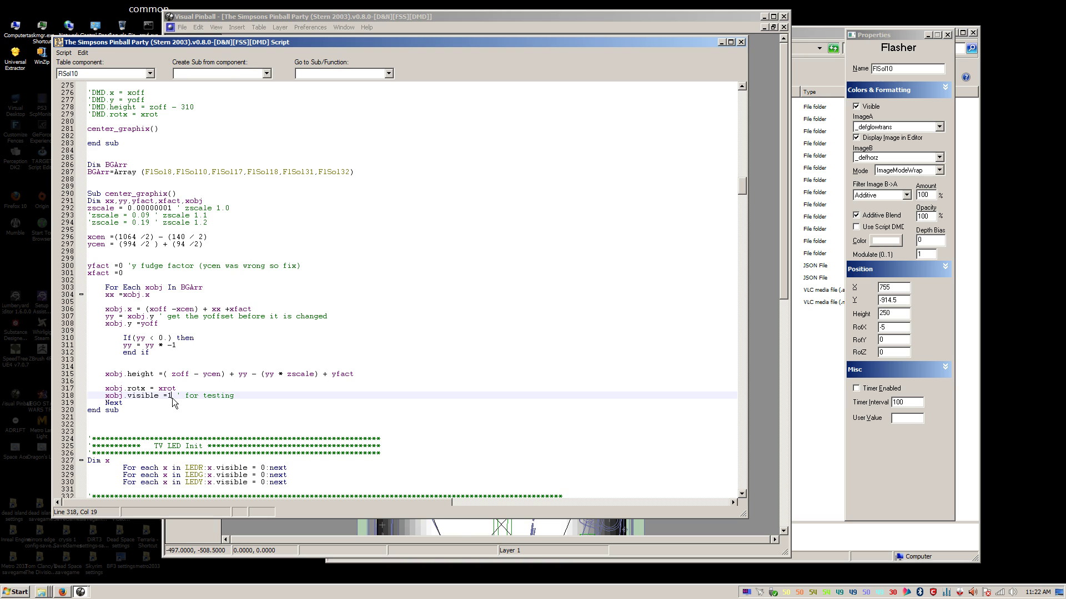
left_click(212, 295)
left_click(218, 289)
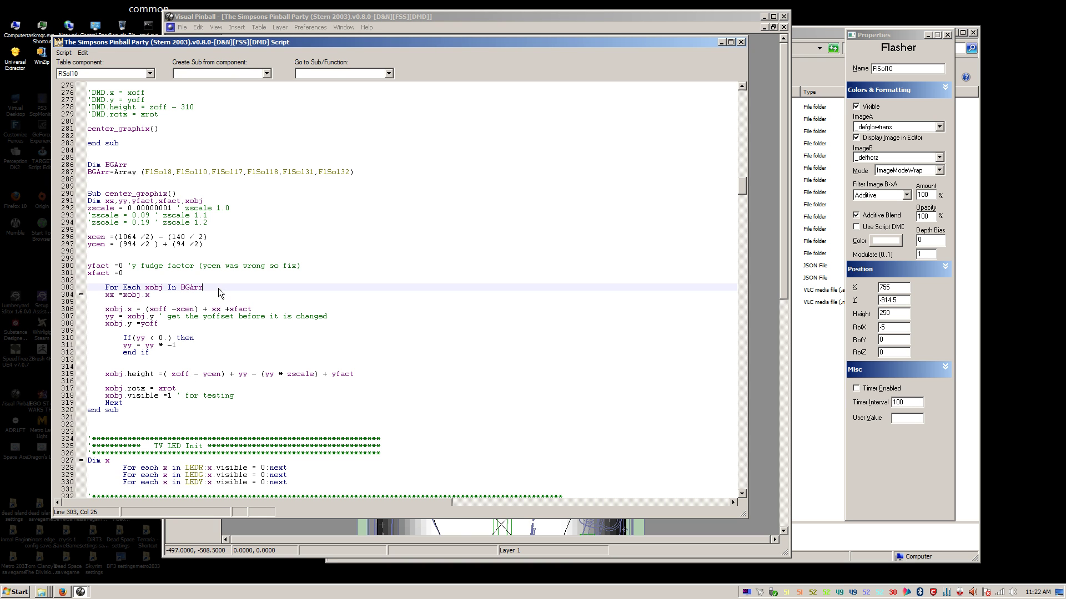
left_click(211, 266)
left_click(250, 238)
left_click(261, 208)
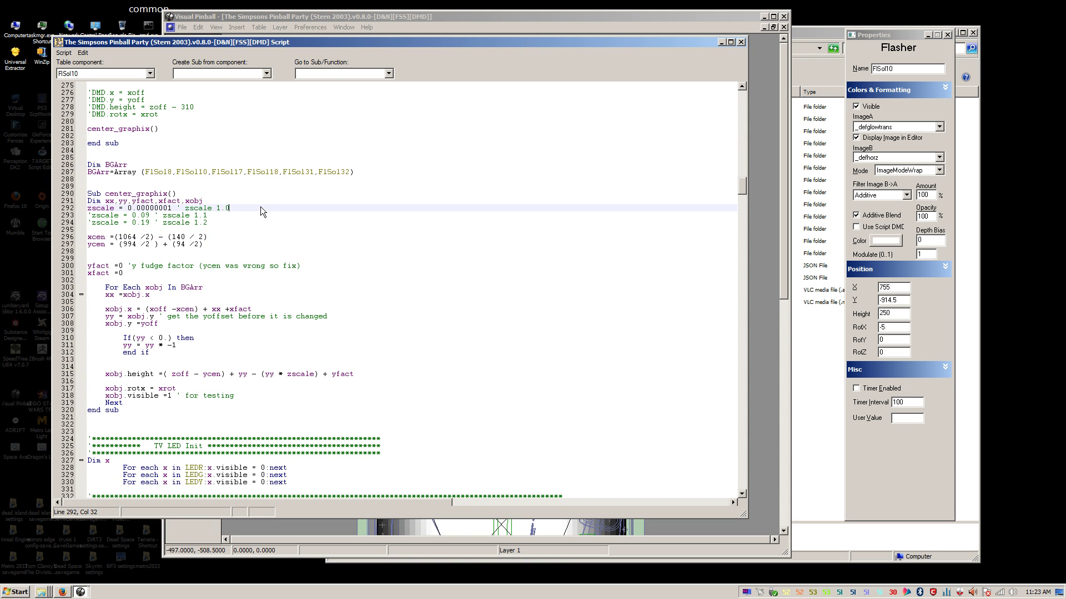
left_click(249, 237)
left_click(246, 243)
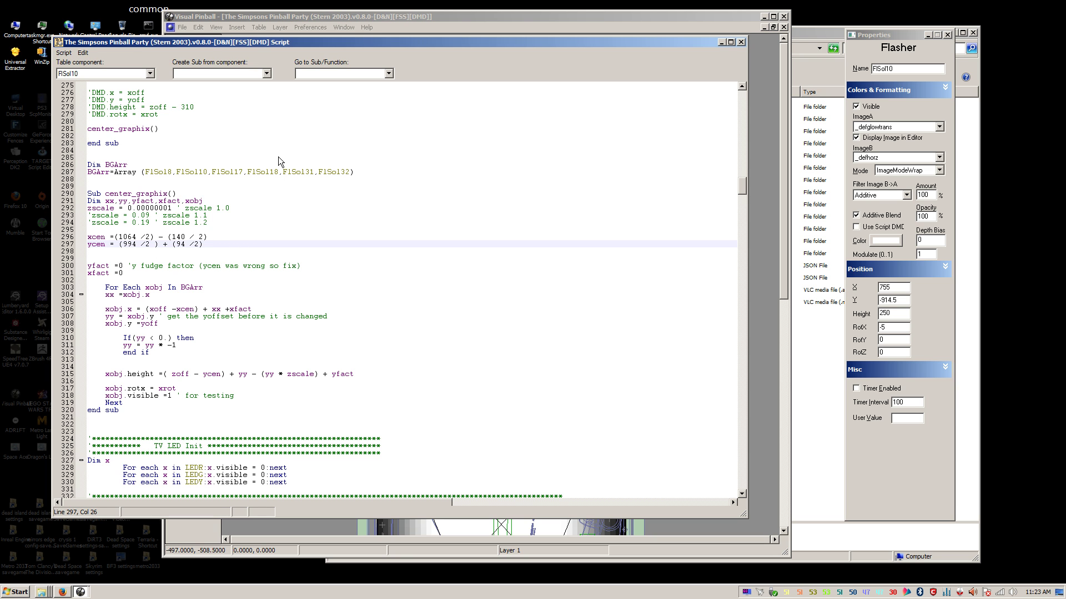
left_click(224, 194)
left_click(242, 223)
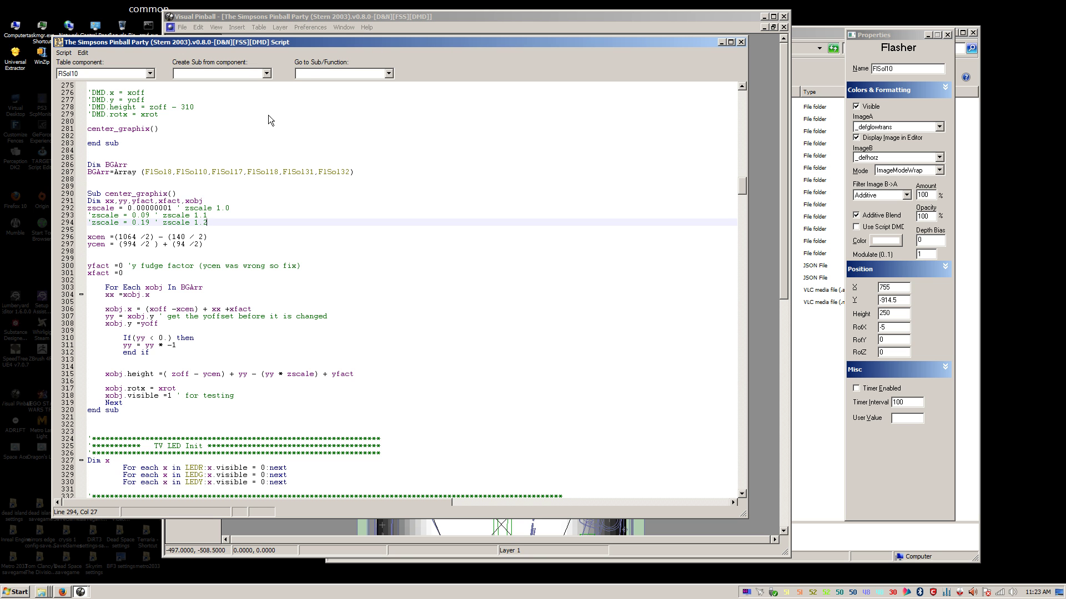
scroll(181, 150, "up", 2)
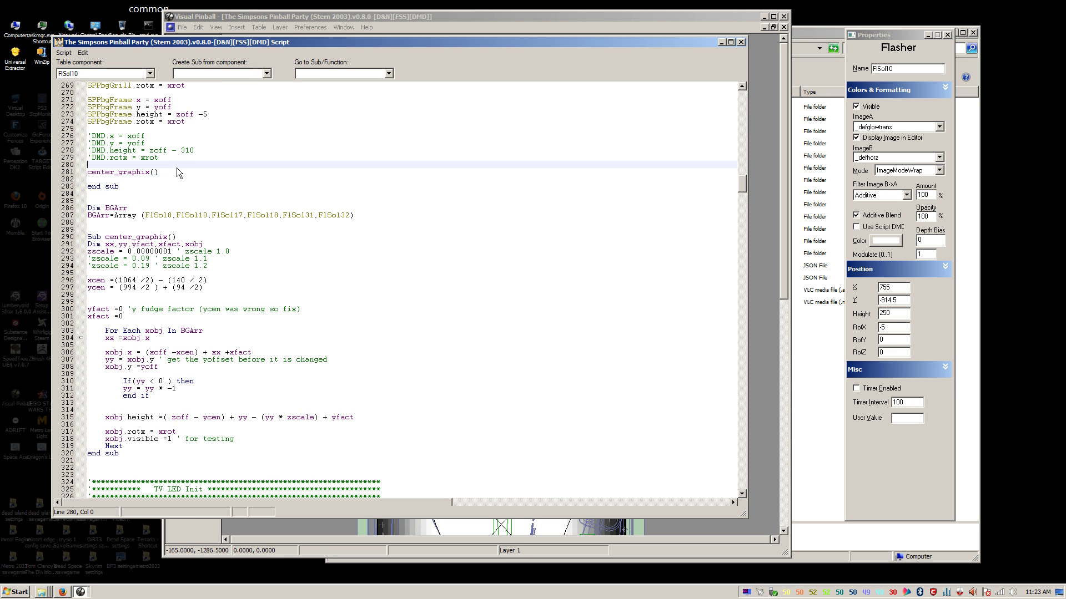
left_click(185, 181)
Step: Run the table to check whether the flashers show on the backglass, and quit back to the editor
left_click(347, 19)
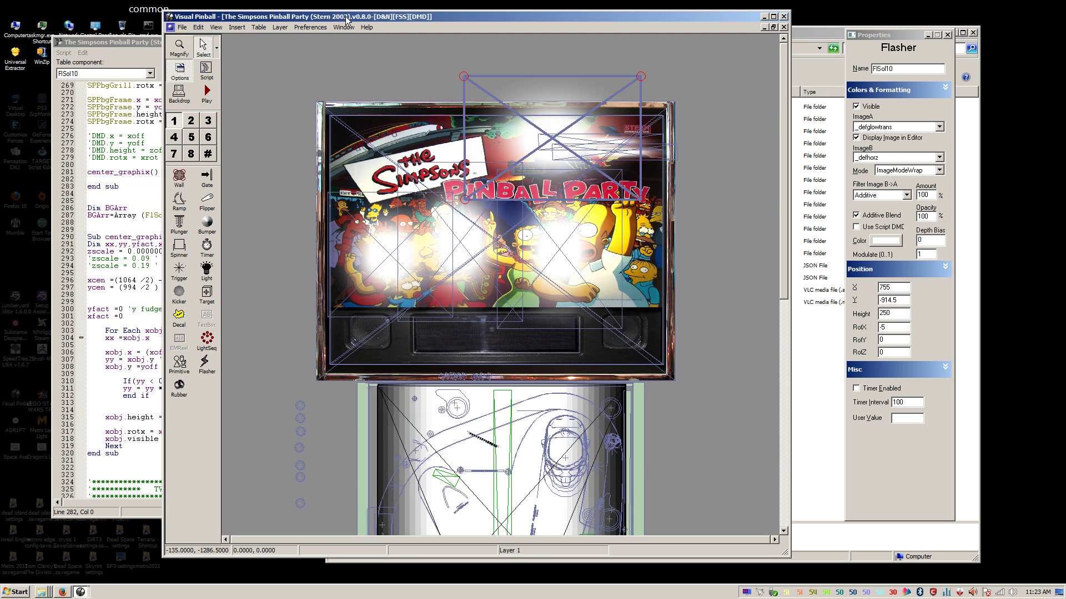
key("F5")
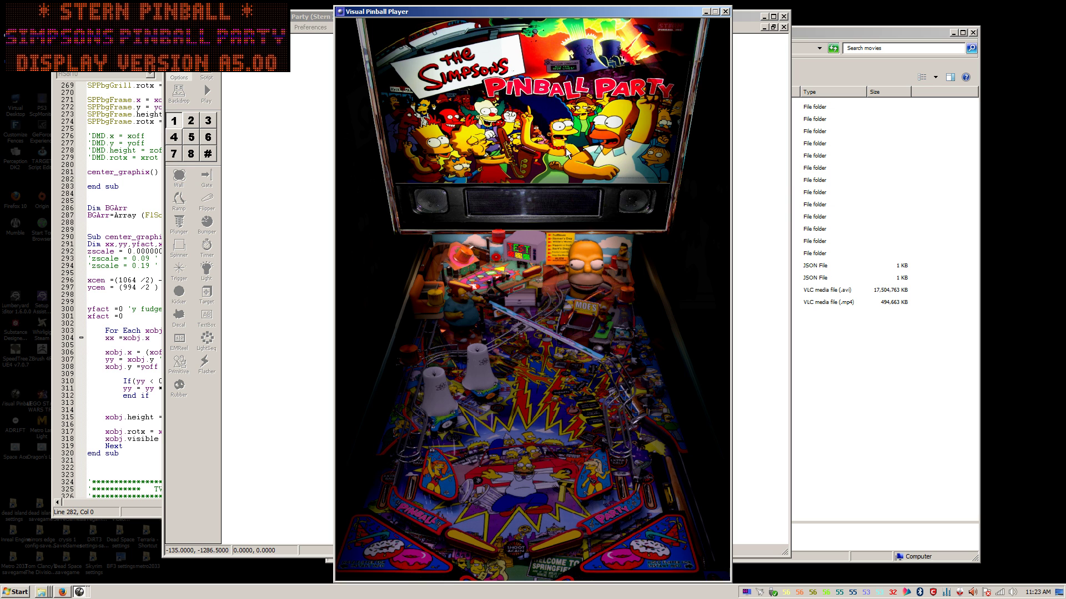
key("Escape")
left_click(528, 319)
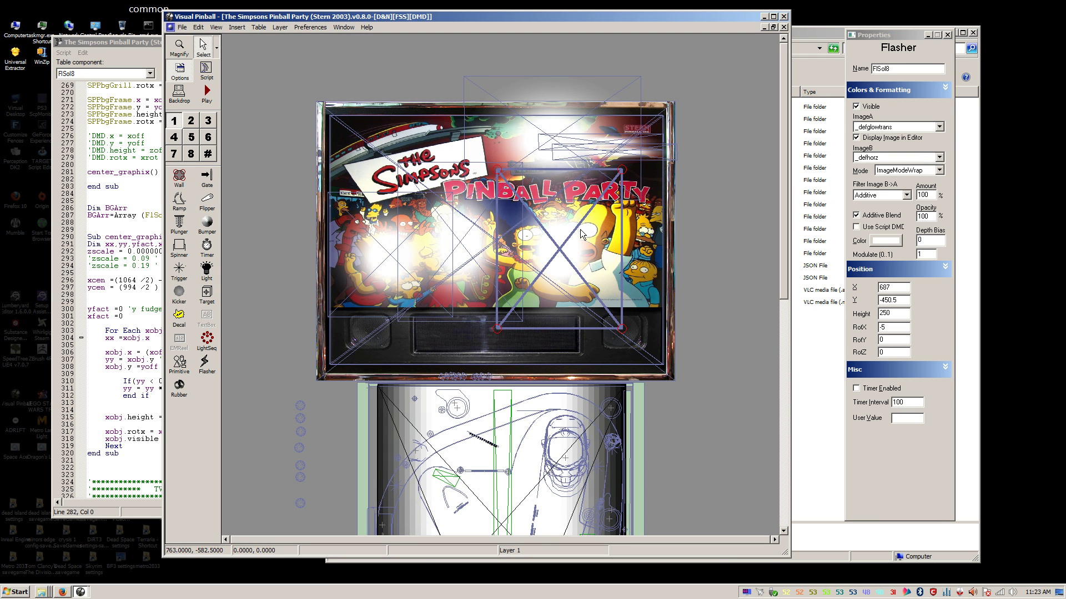
Step: Inspect flasher FlSol31's properties and recheck the xobj.visible line, the xcen and ycen formulas and the center_graphix() call in the script
left_click(420, 244)
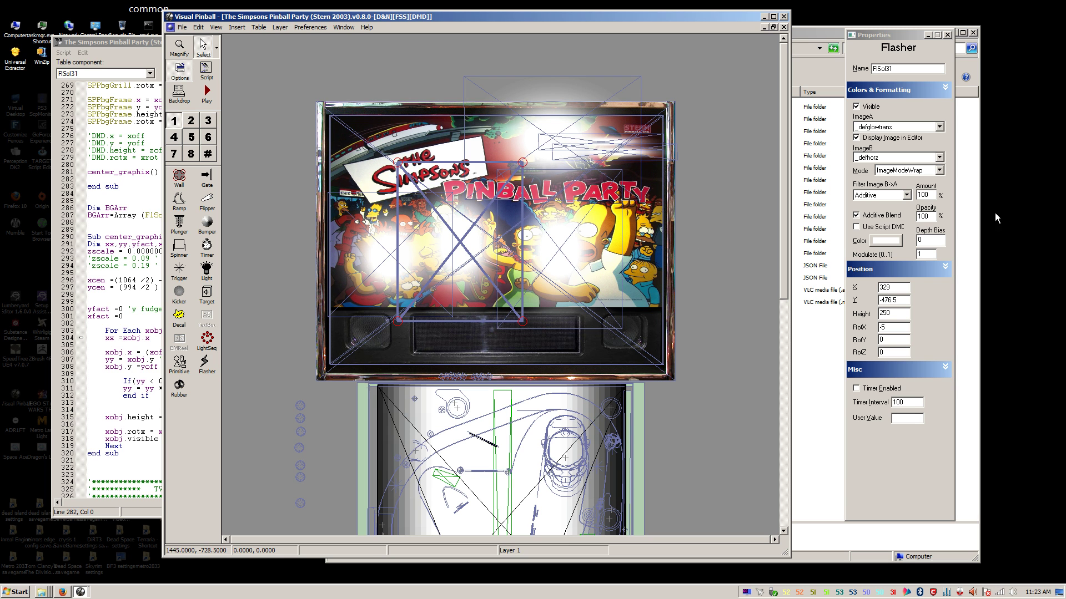
left_click(113, 355)
left_click(203, 438)
scroll(194, 452, "down", 1)
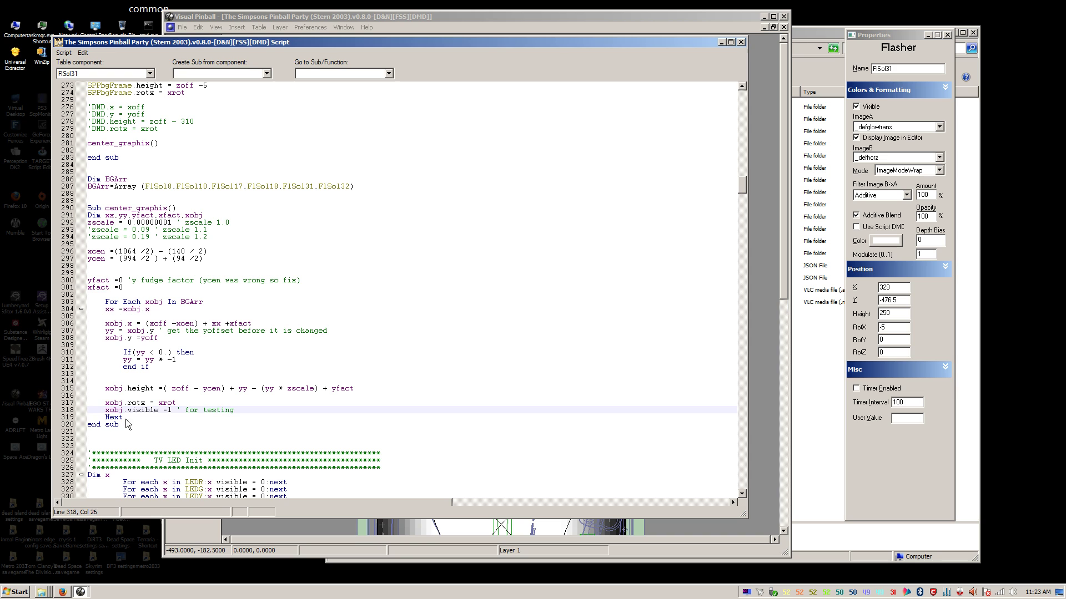
left_click(257, 419)
left_click(250, 411)
scroll(251, 411, "up", 2)
left_click(262, 305)
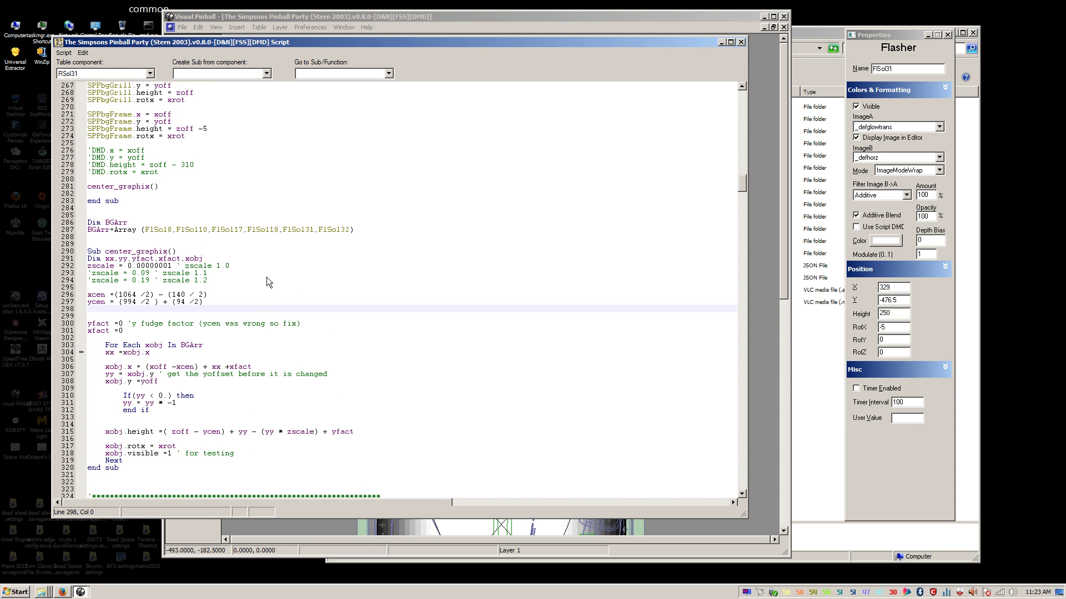
left_click(265, 286)
scroll(264, 284, "up", 1)
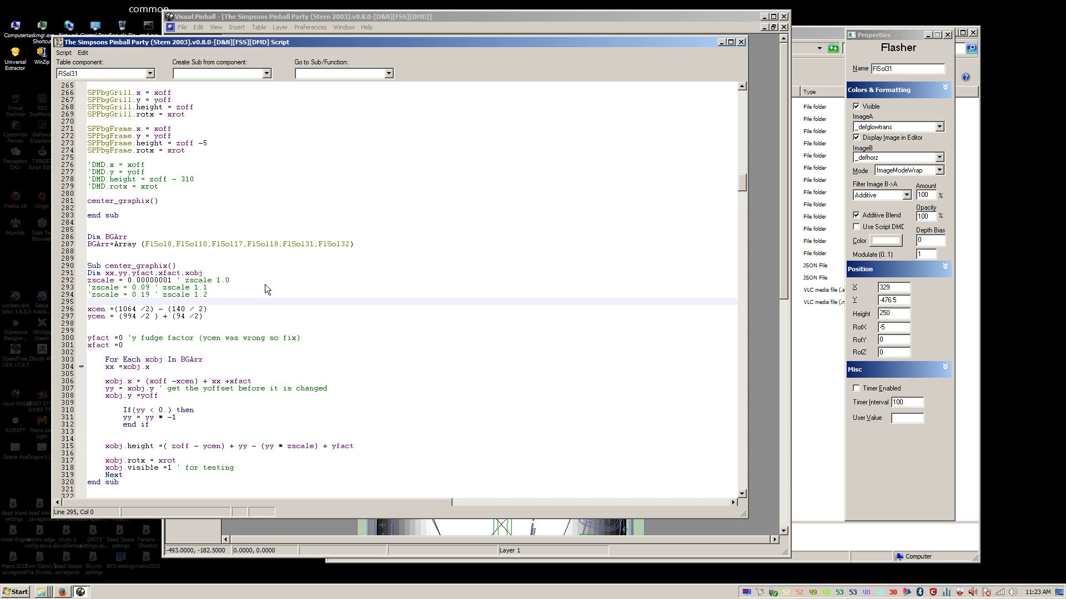
left_click(244, 316)
left_click(242, 310)
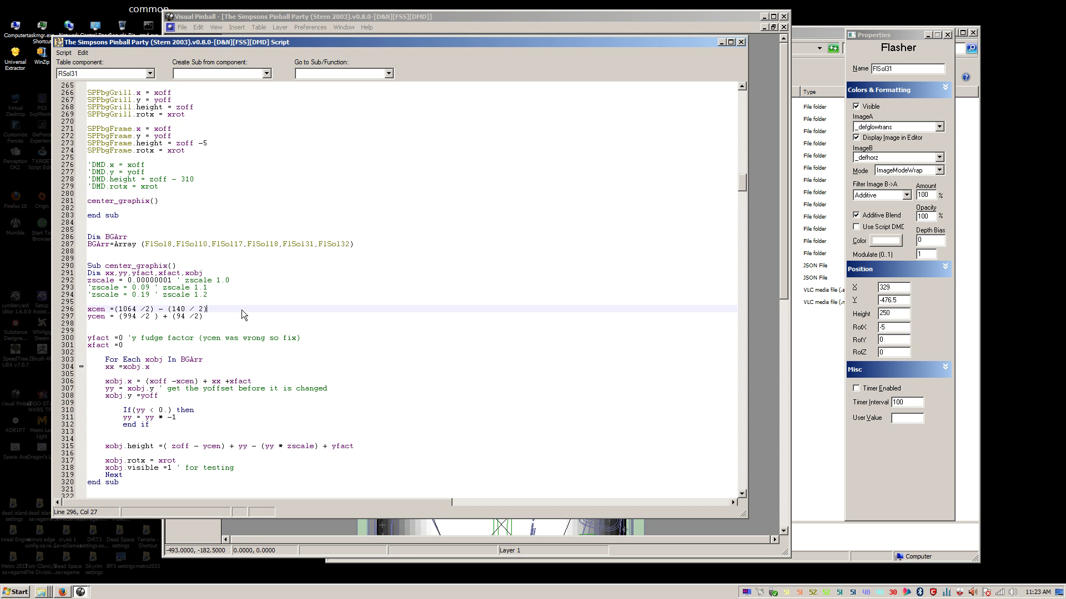
left_click(171, 206)
left_click(176, 204)
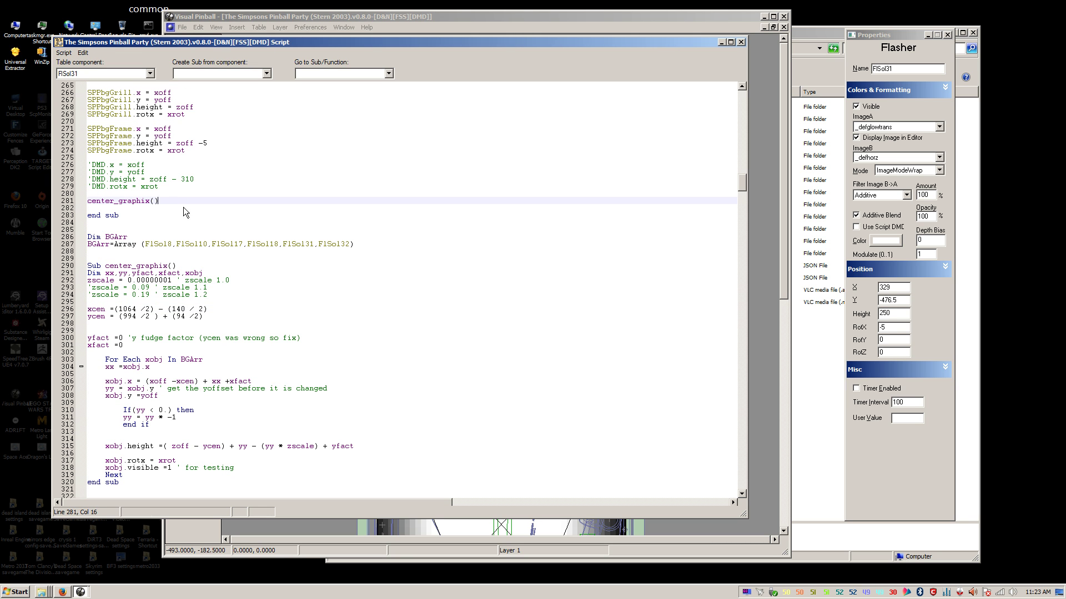
left_click(255, 309)
scroll(319, 265, "down", 2)
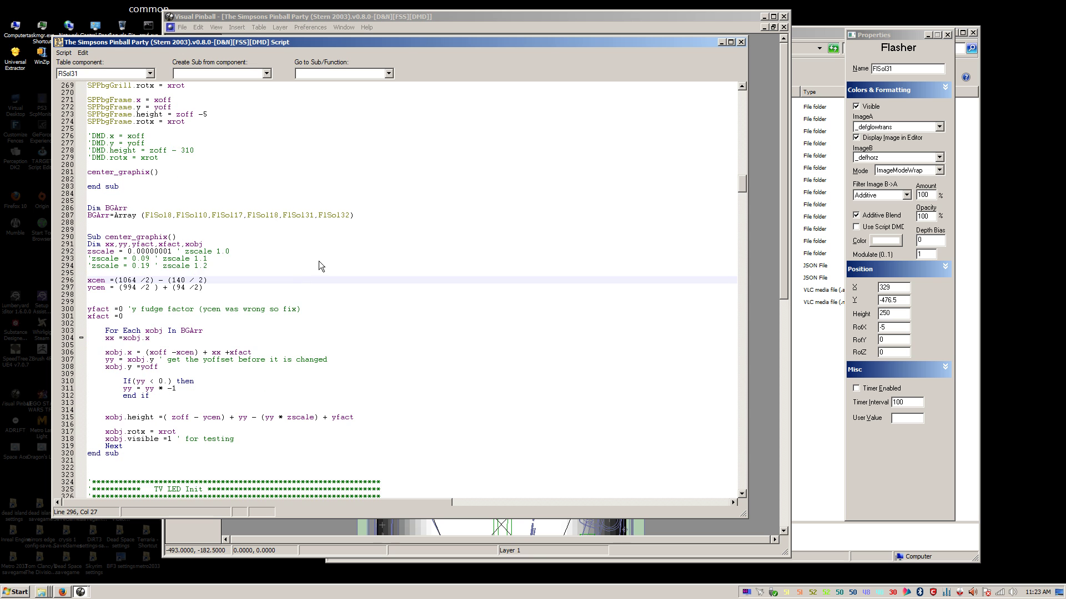
Step: Select all six backglass flashers together in the table layout and set their opacity to 1000
left_click(450, 20)
left_click(493, 138)
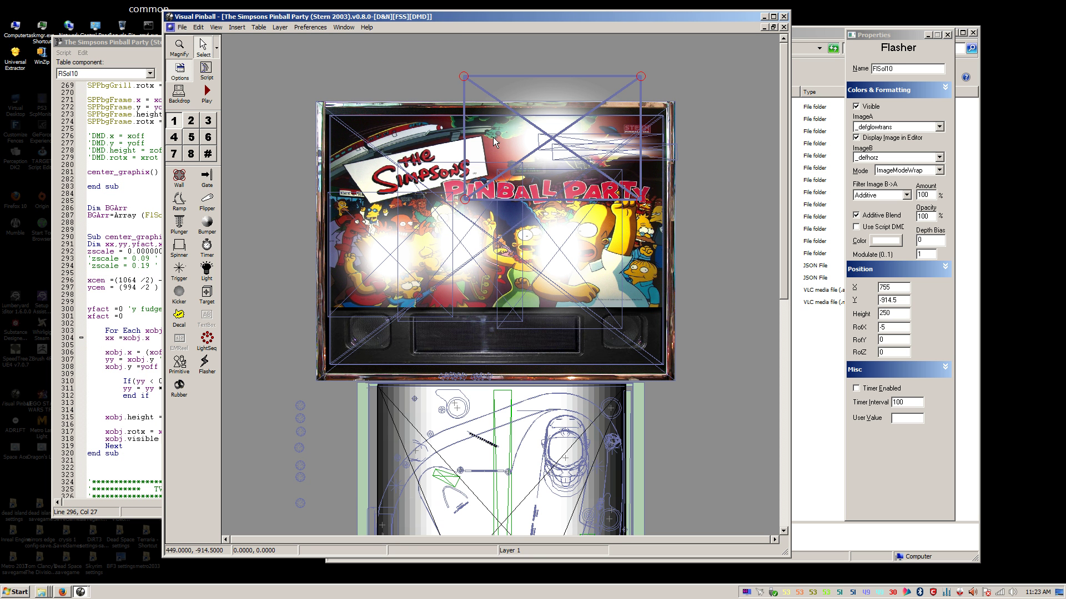
left_click(582, 230, "ctrl")
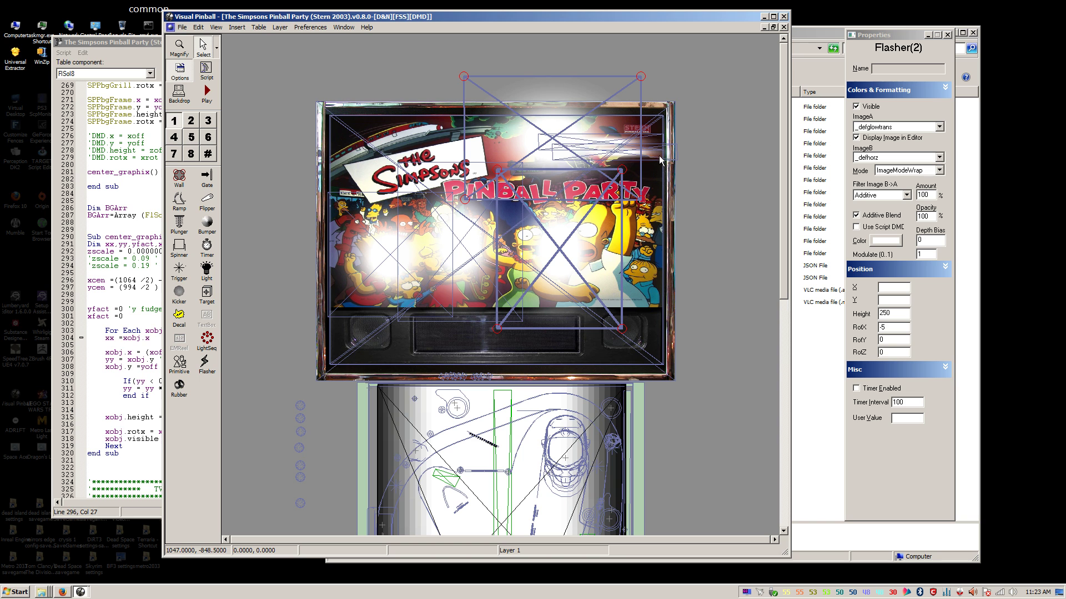
left_click(660, 160, "ctrl")
left_click(653, 140, "ctrl")
left_click(438, 257, "shift")
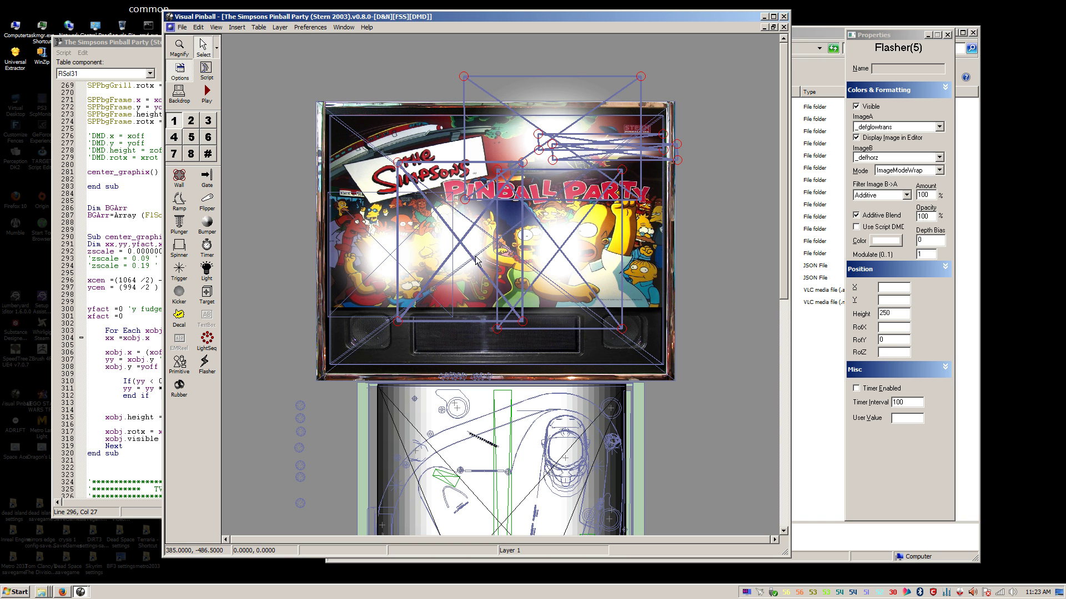
left_click(365, 250, "shift")
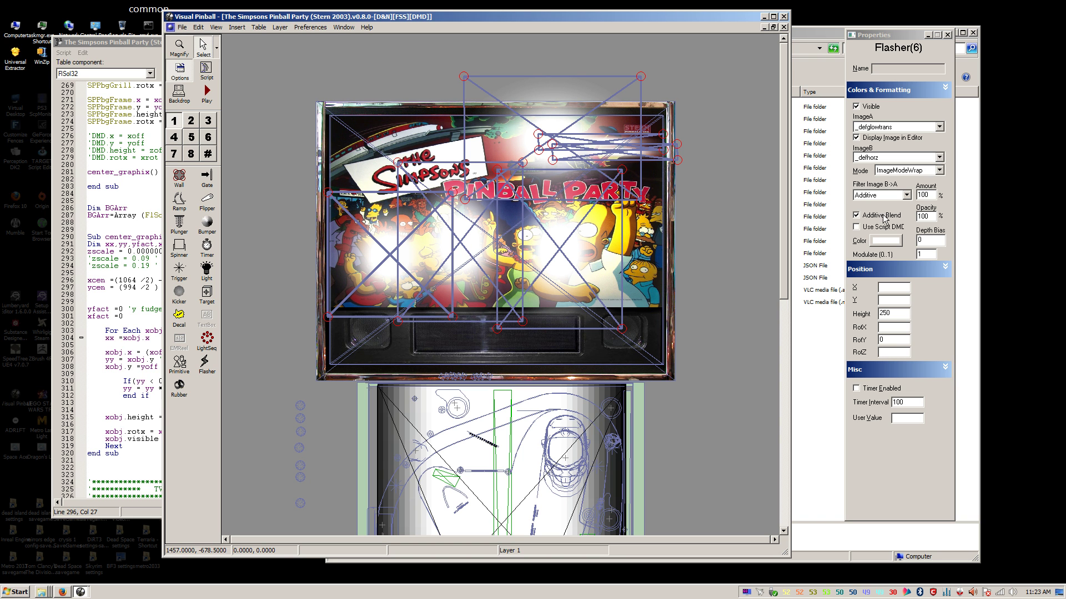
left_click(922, 217)
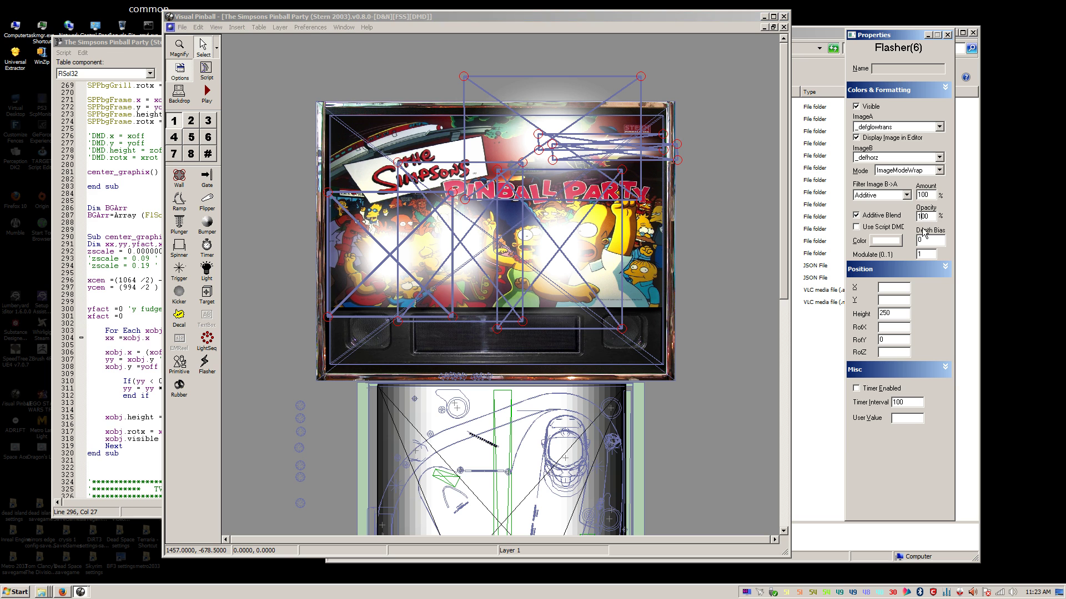
type("0")
Step: Run the table to check the flashers at the higher opacity, and quit back to the editor
left_click(207, 92)
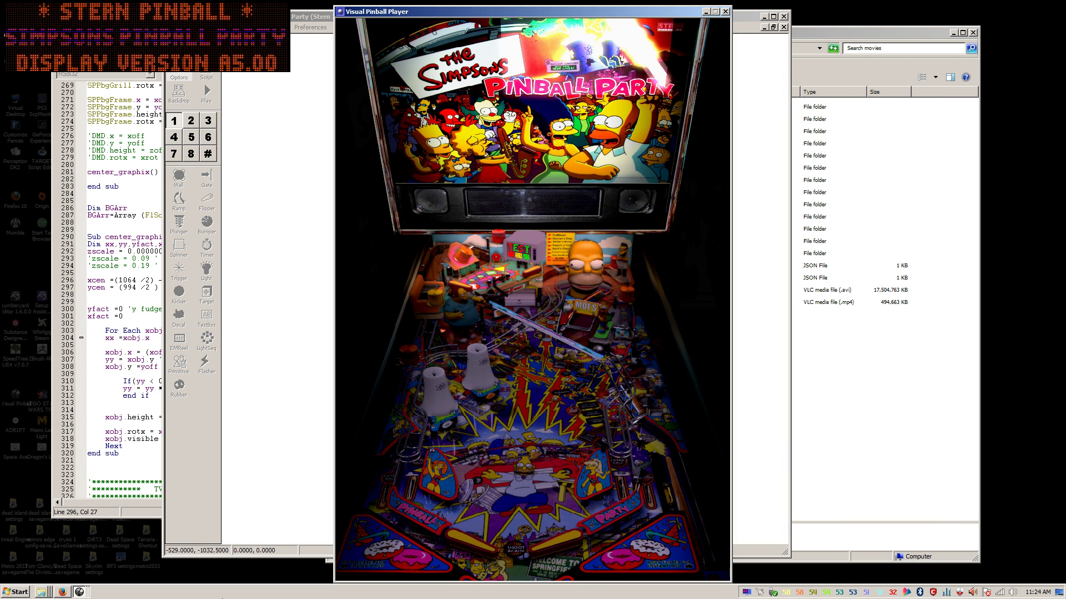
key("Escape")
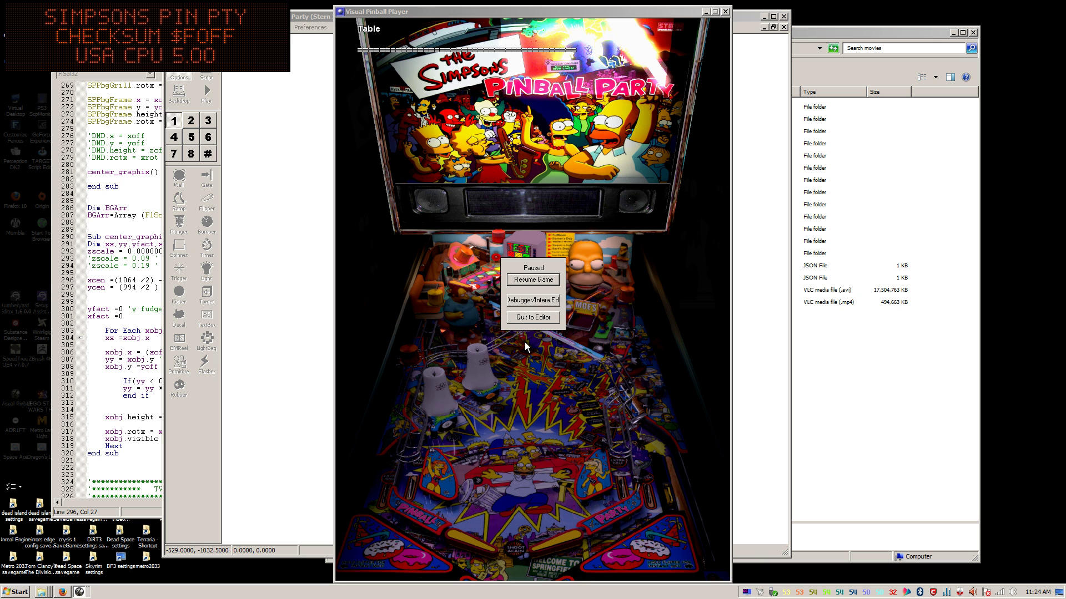
left_click(535, 318)
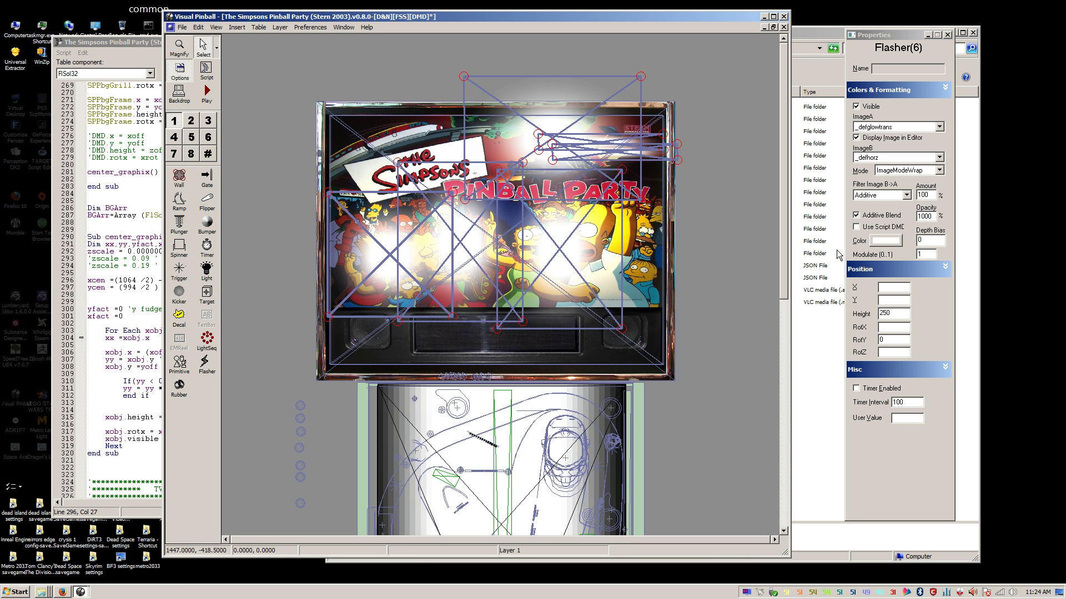
Step: Set the six flashers' depth bias to -500 and test the change by running the table, returning to the editor
left_click(927, 241)
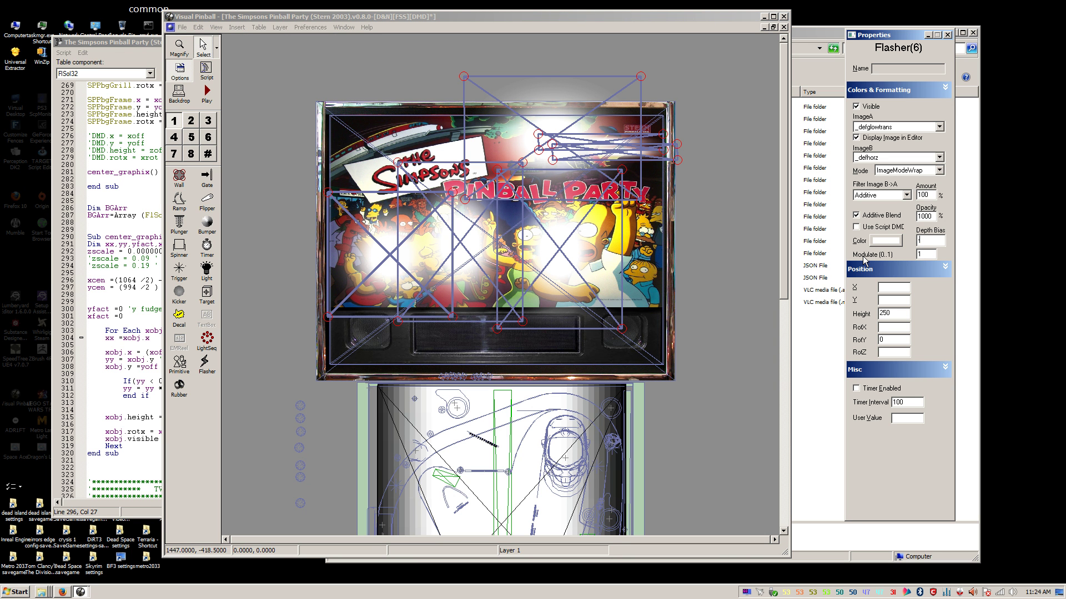
type("-500")
left_click(215, 100)
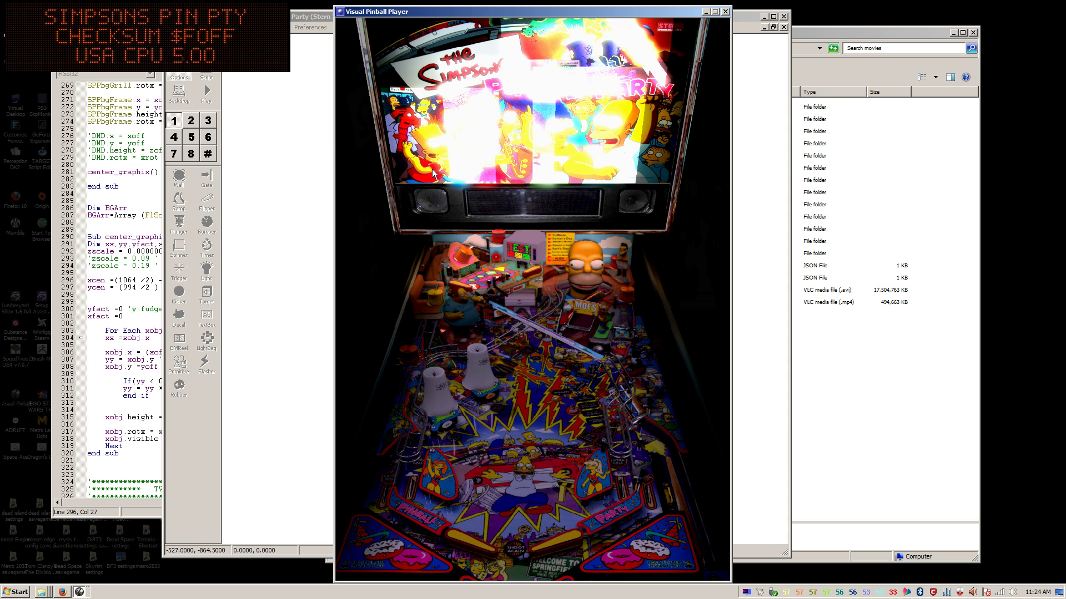
key("Escape")
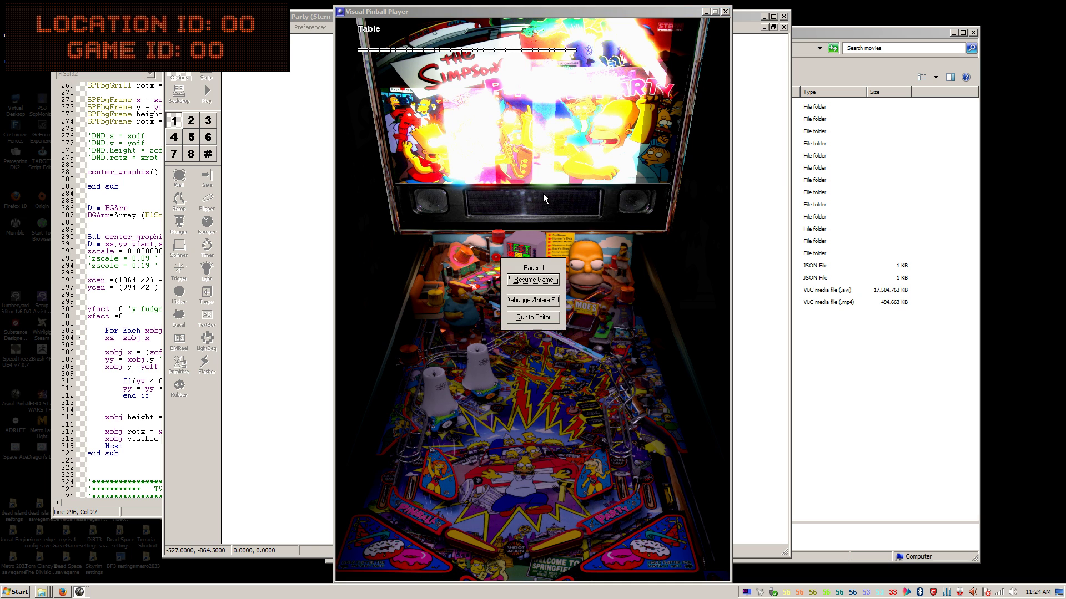
left_click(531, 317)
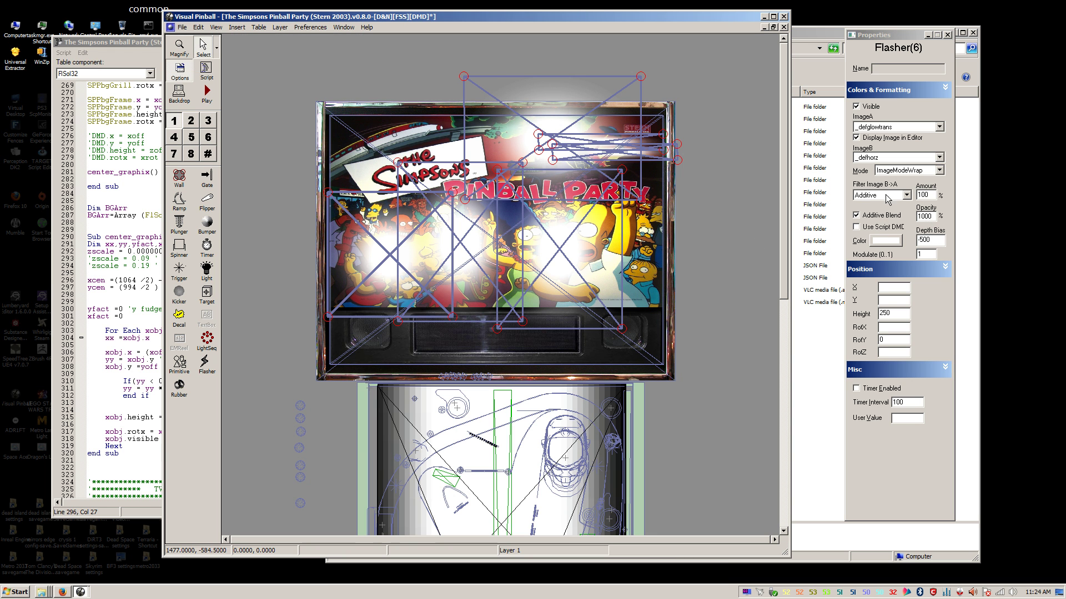
Step: Set ImageB of the six selected flashers to _defglowtrans
left_click(892, 158)
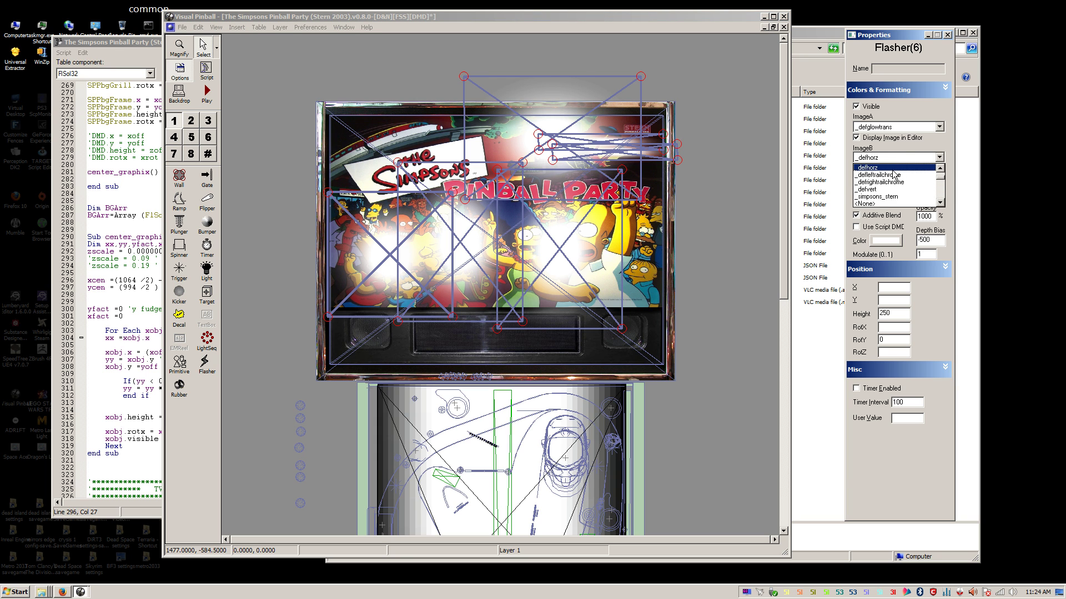
scroll(893, 177, "up", 2)
left_click(891, 182)
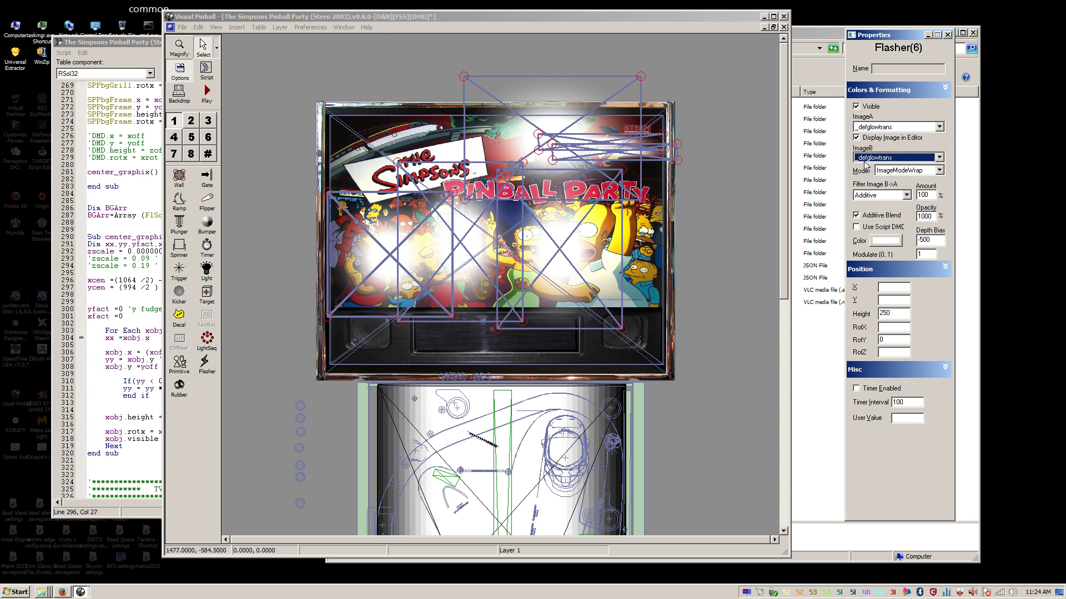
Step: Run the table to check the flashers with the new ImageB, quit to the editor and deselect the six flashers
left_click(207, 93)
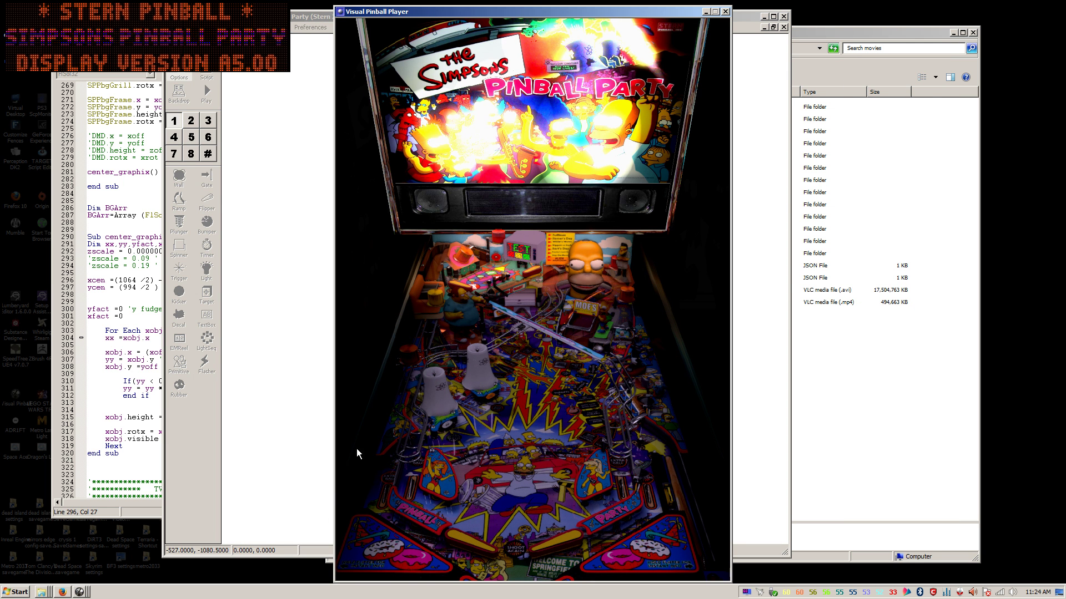
key("Escape")
left_click(516, 319)
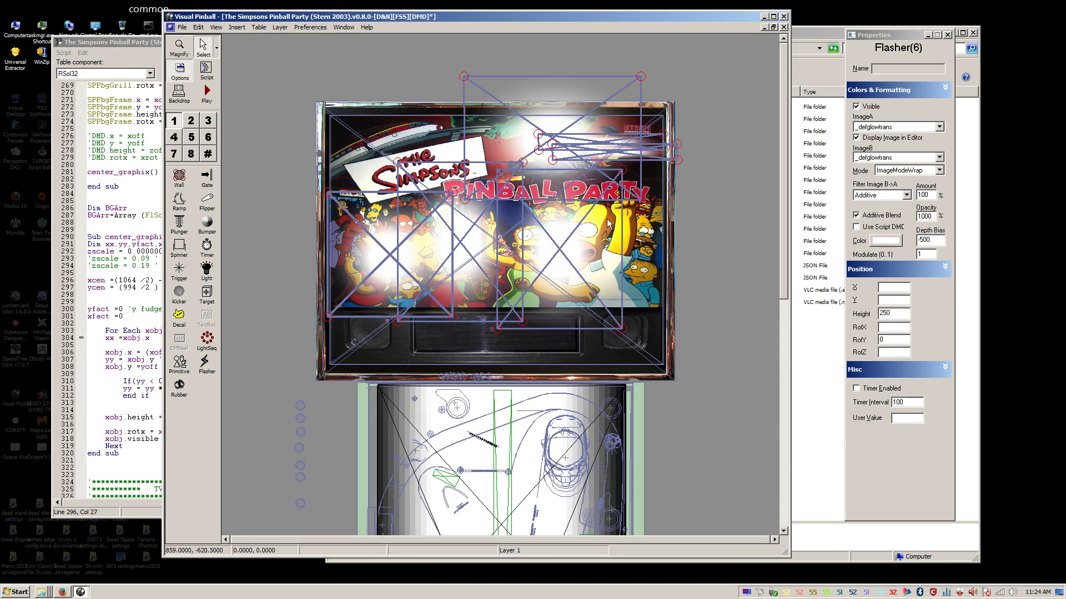
left_click(312, 214)
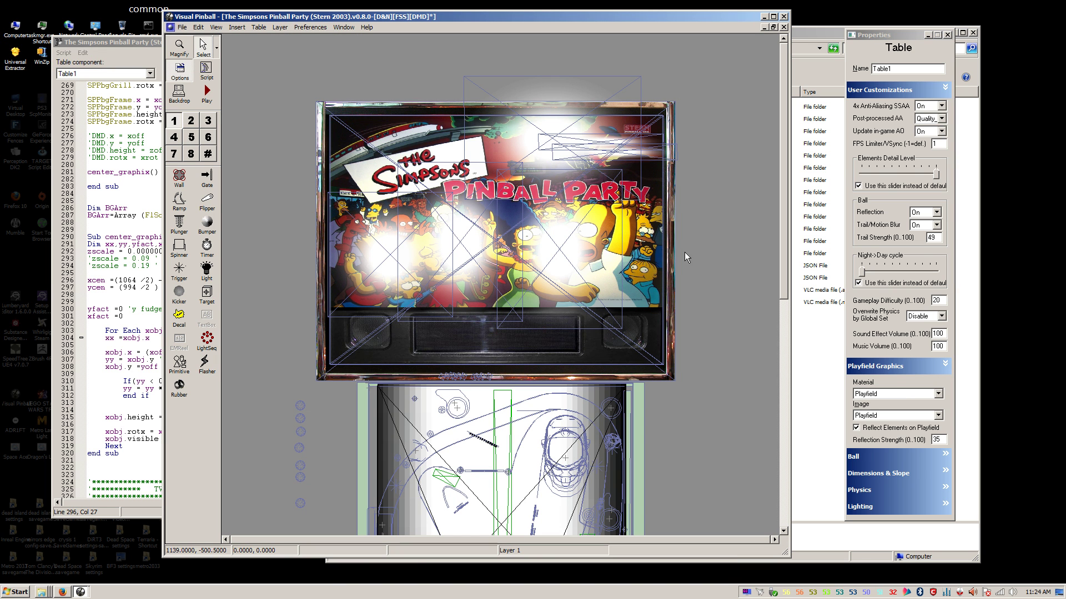
Step: Check the Filter Image B->A options of flasher FlSol8 and keep Additive
left_click(607, 254)
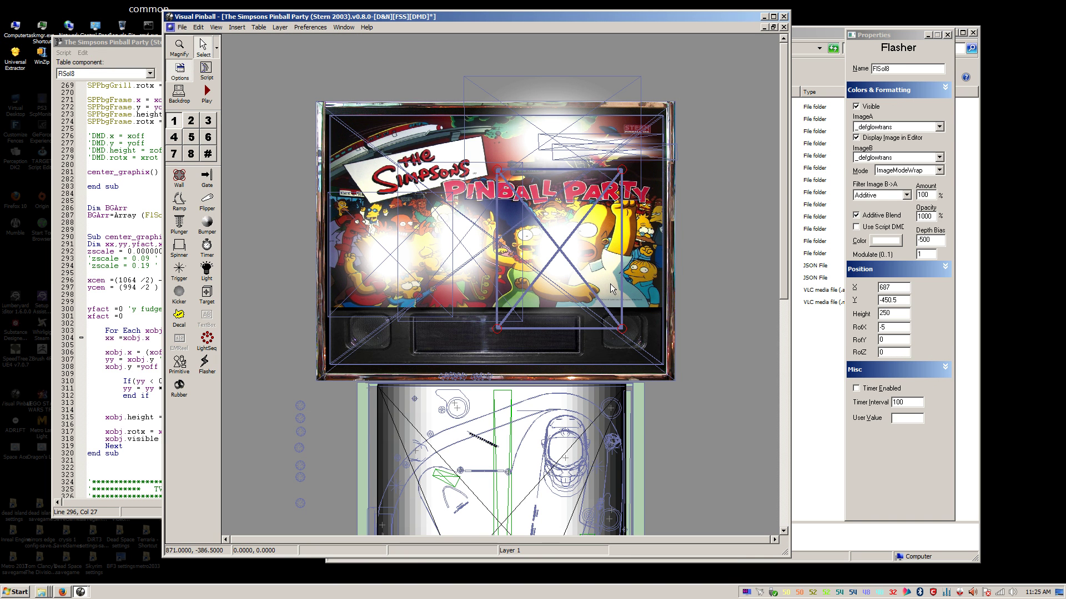
left_click(885, 196)
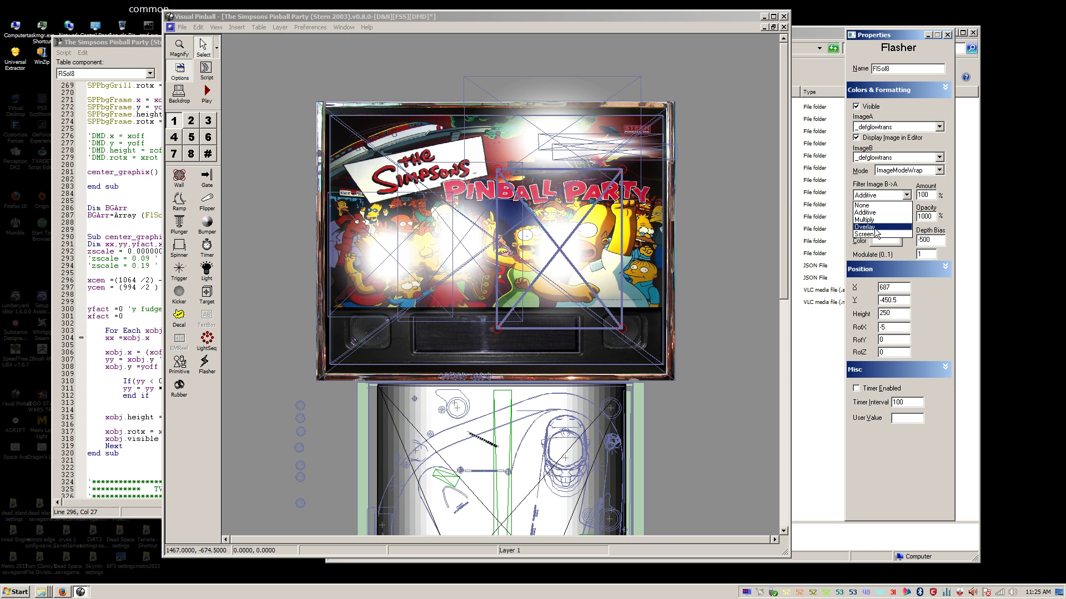
left_click(872, 212)
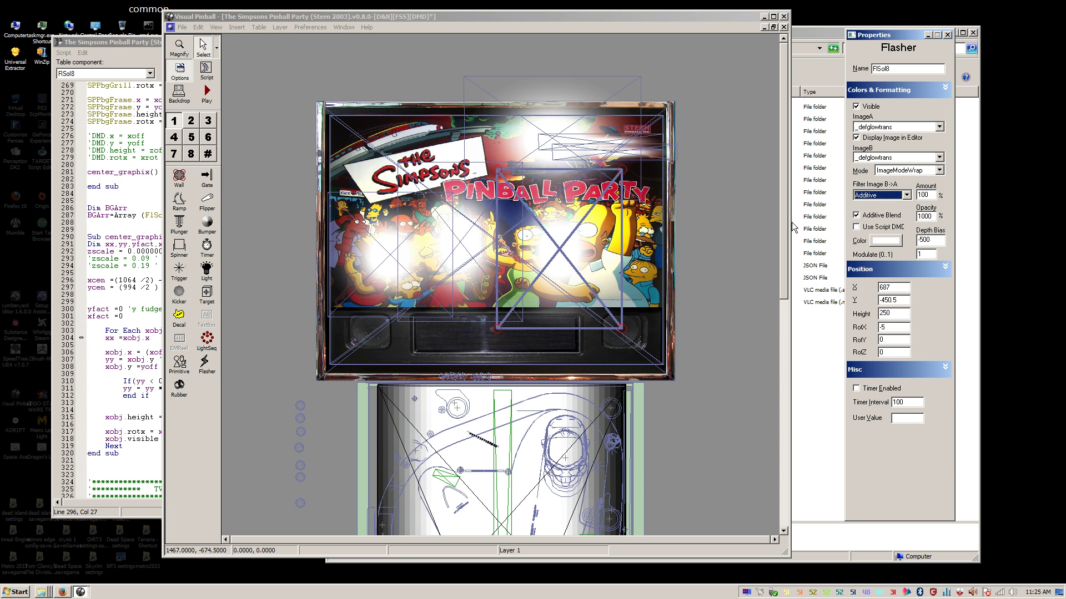
left_click(710, 234)
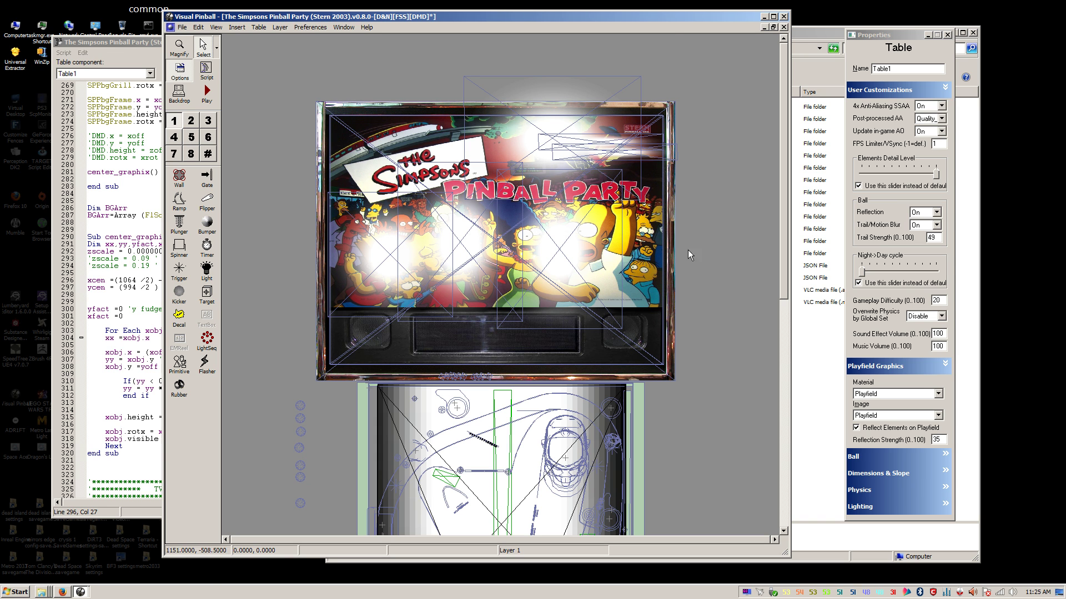
Step: Set the depth bias of flasher FlSol8 to 0
left_click(588, 279)
left_click(541, 145)
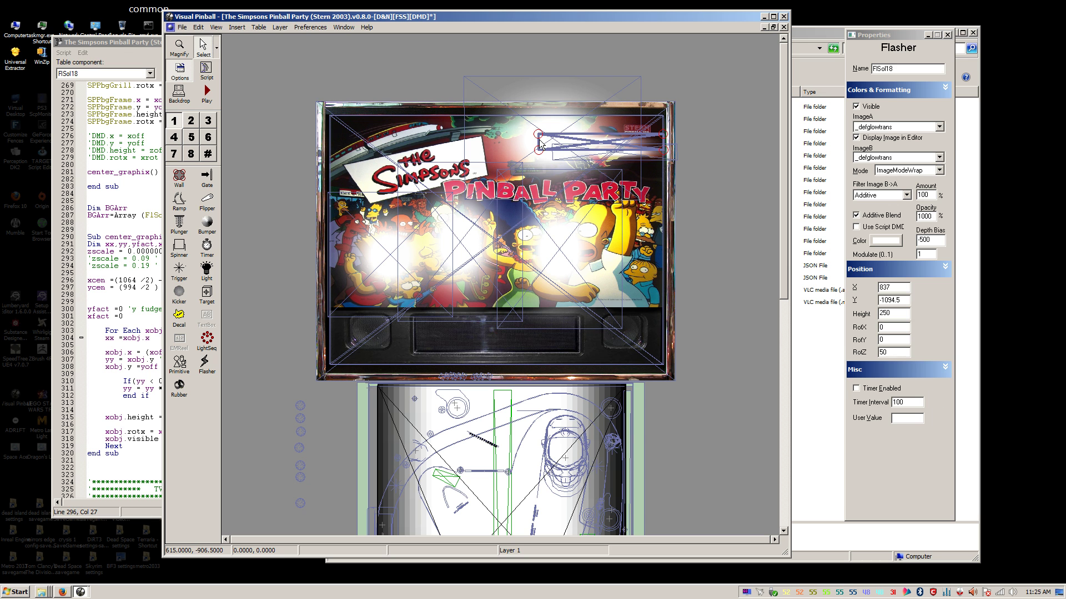
left_click(543, 271)
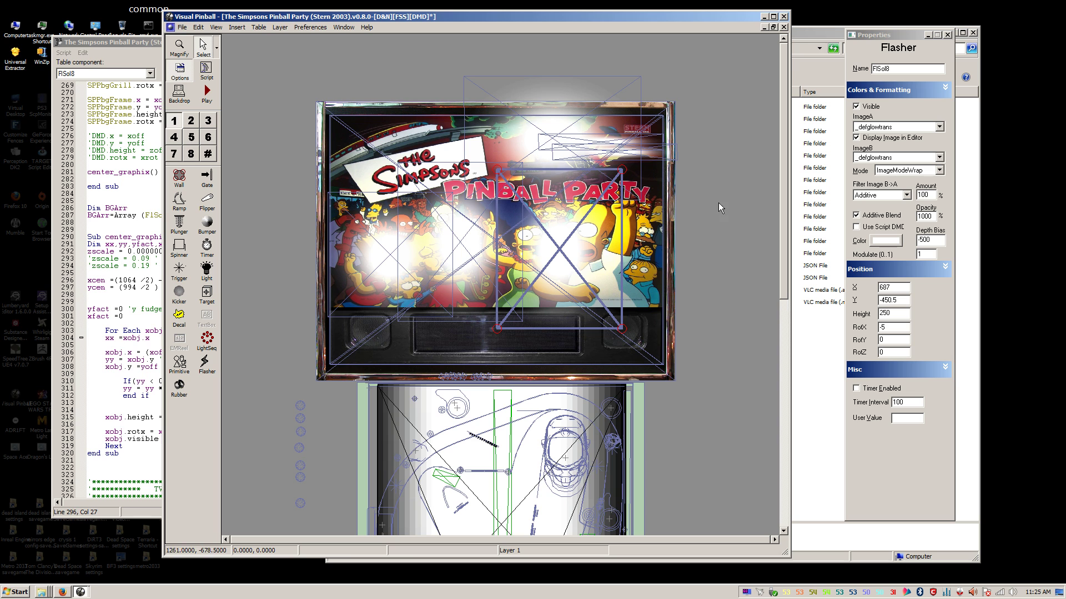
left_click(933, 240)
type("0")
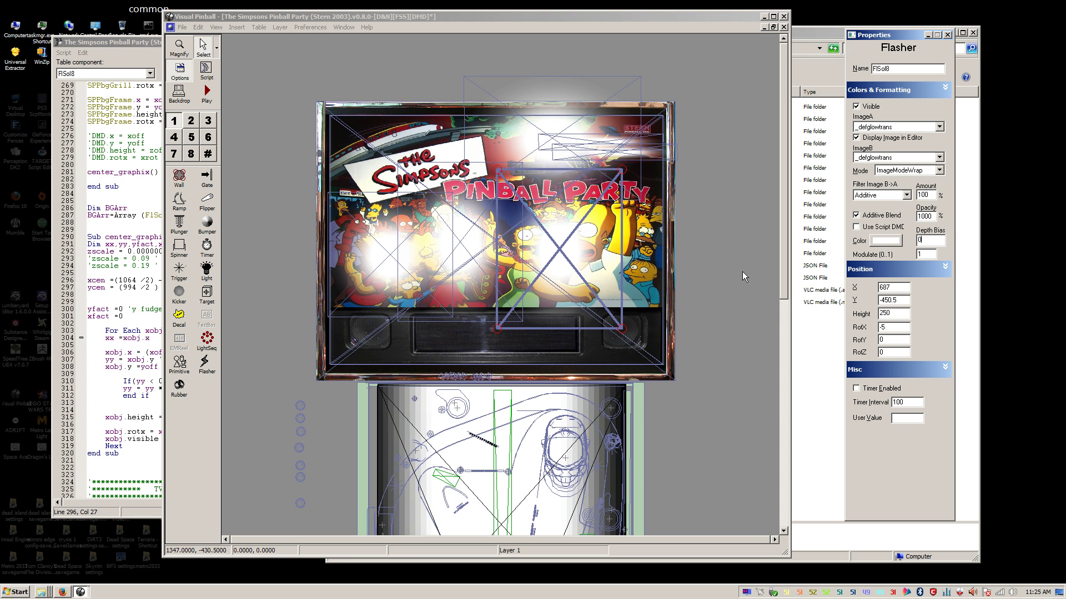
Step: Compare the properties of the individual backglass flashers, including FlSol10, FlSol8 and FlSol32
left_click(588, 109)
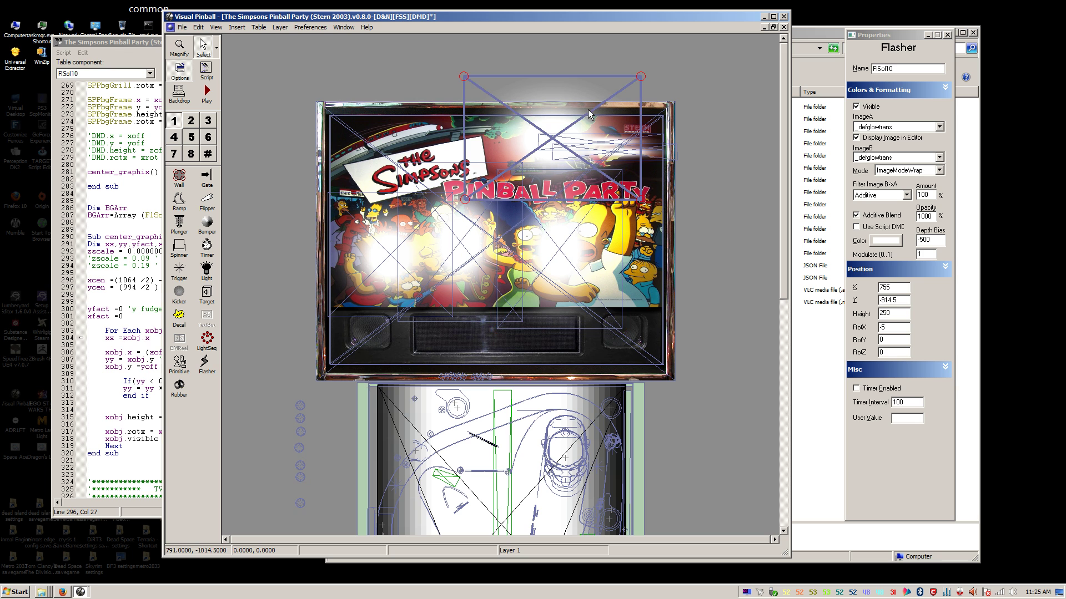
left_click(649, 146)
left_click(540, 284)
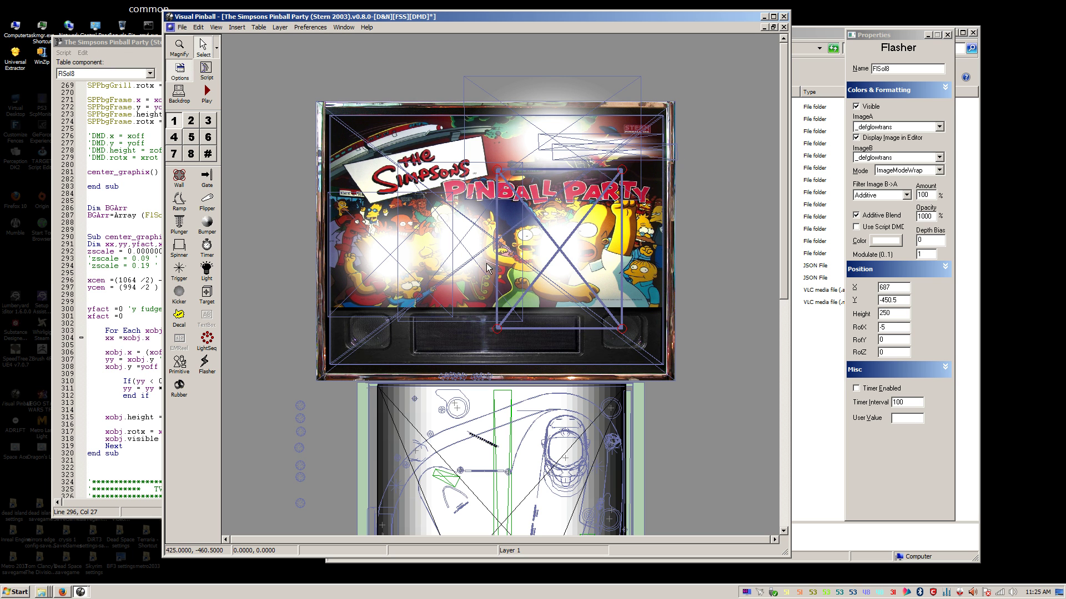
left_click(481, 267)
left_click(553, 257)
left_click(442, 251)
left_click(378, 276)
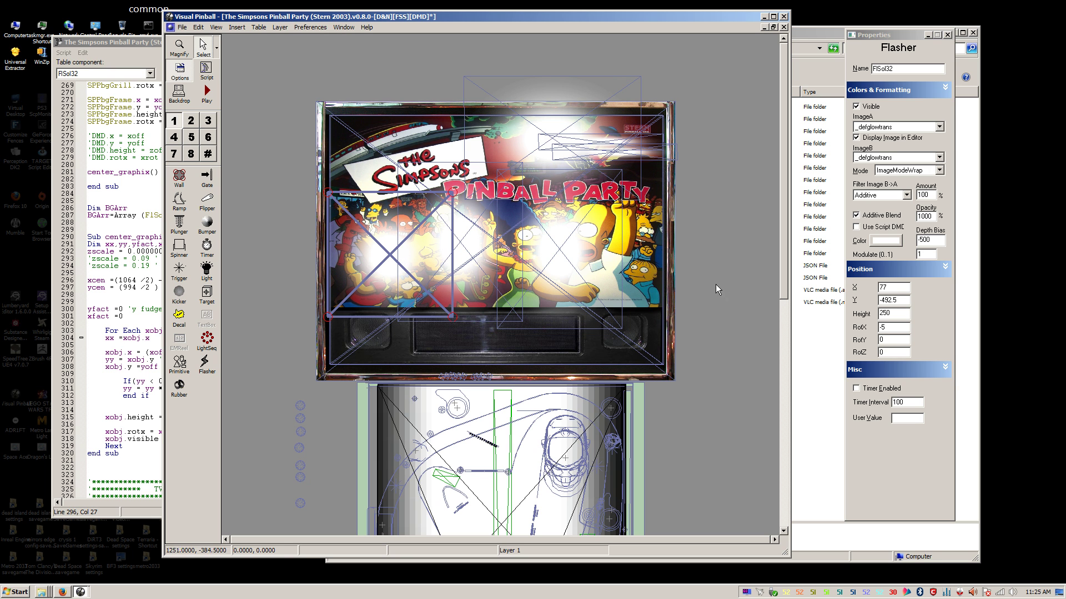
Step: Run the table to check the effect of FlSol8's new depth bias, and quit to the editor
left_click(214, 94)
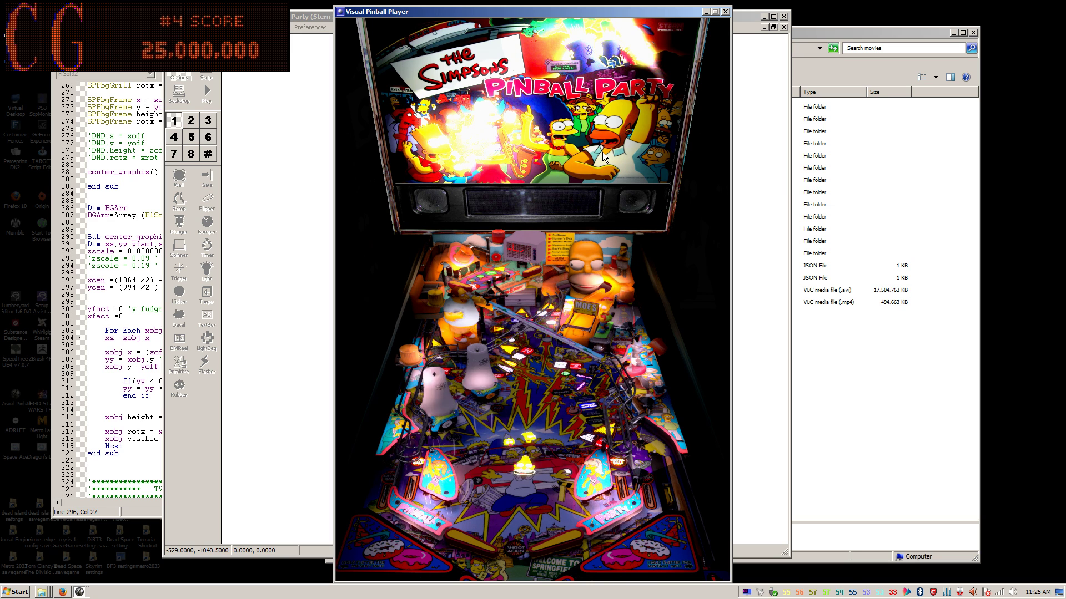
key("Escape")
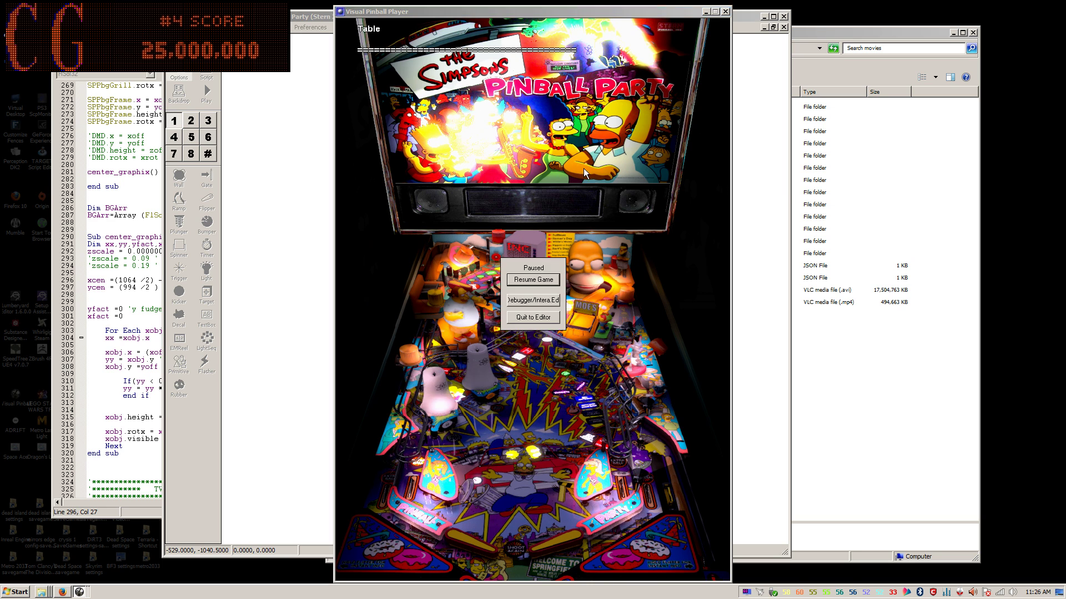
left_click(534, 317)
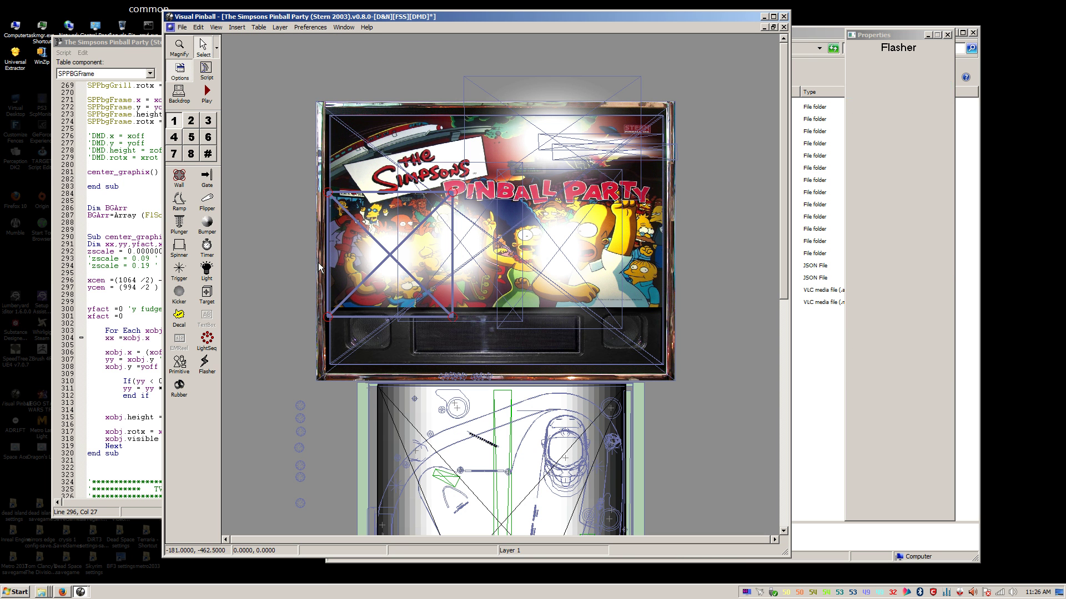
Step: Unlock flasher FlSol31 and move it slightly down on the backglass
left_click(438, 268)
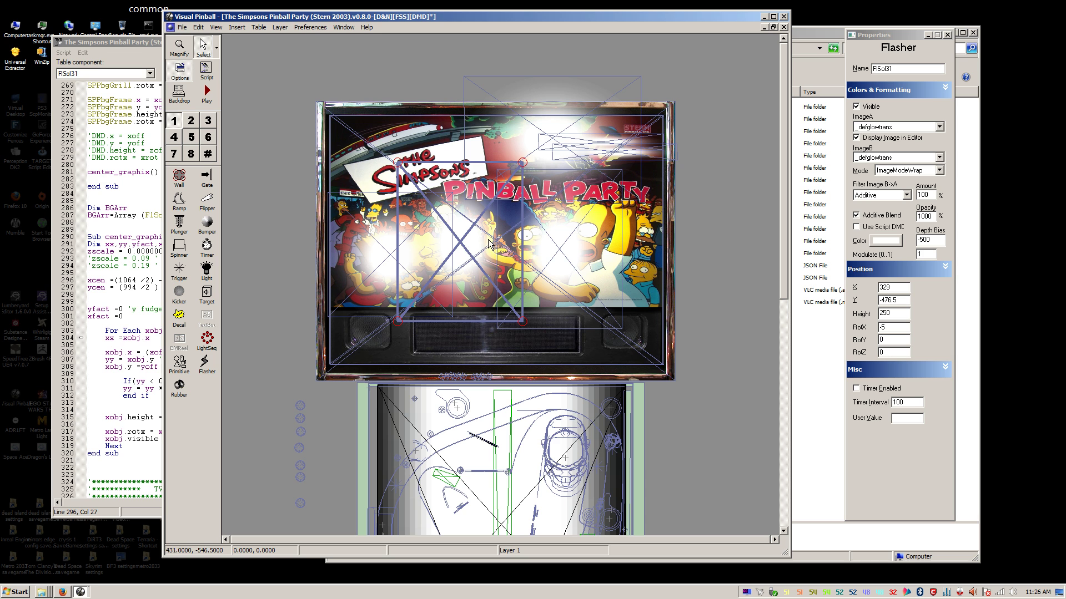
right_click(464, 244)
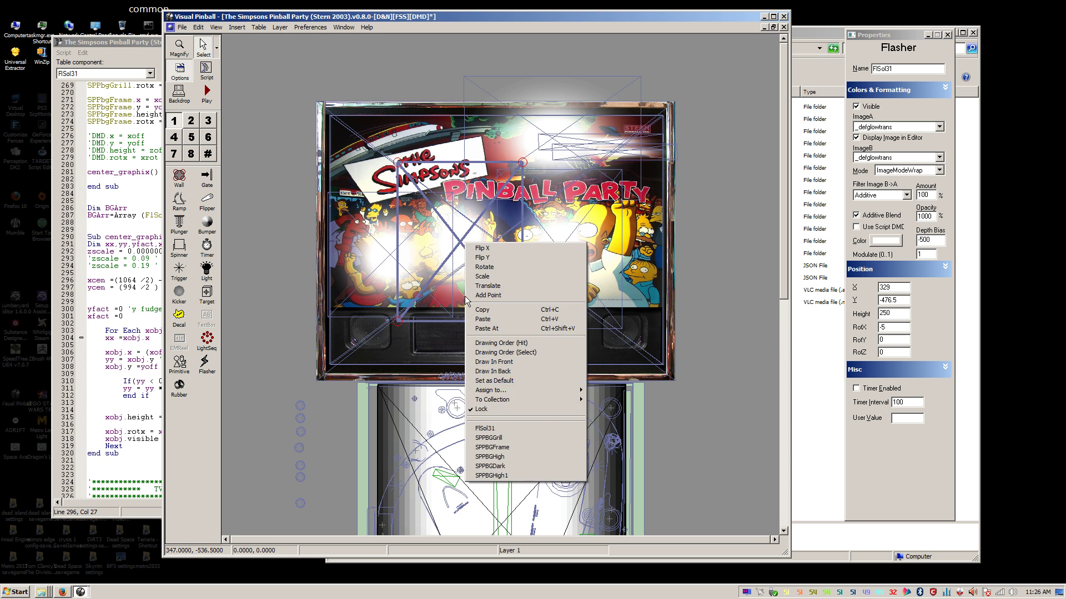
left_click(483, 407)
left_click_drag(472, 271, 472, 277)
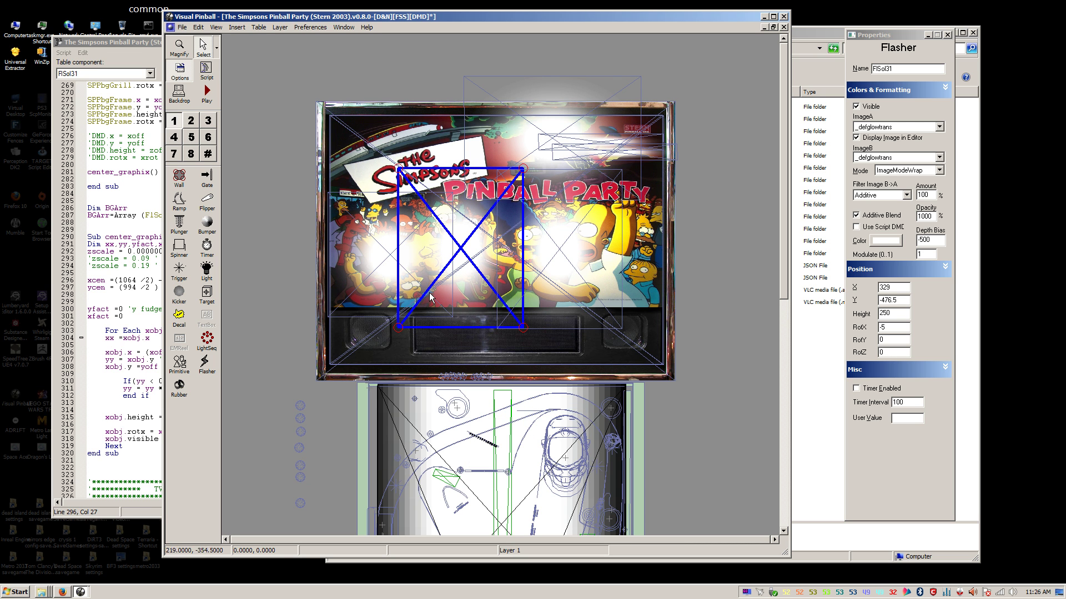
Step: Run the table to check FlSol31's shifted position in the player, and quit to the editor
left_click(207, 94)
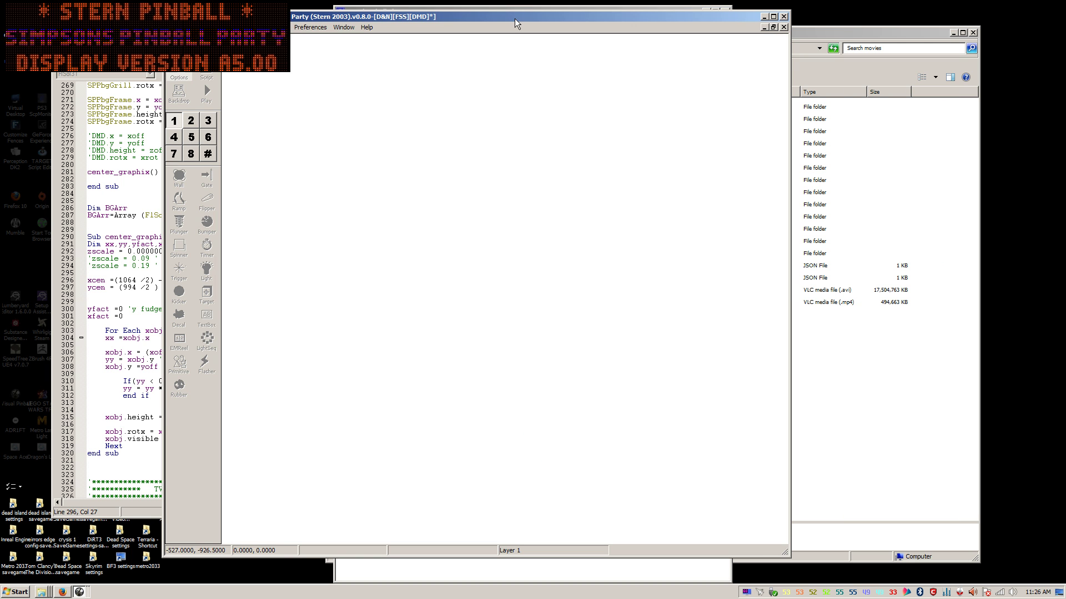
left_click(522, 8)
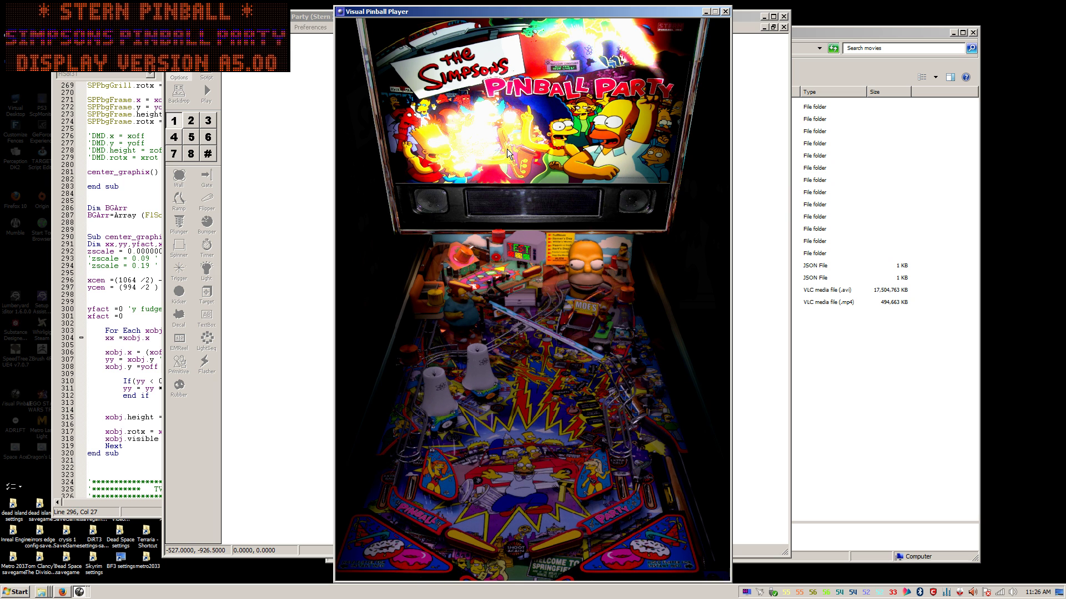
key("Escape")
left_click(520, 314)
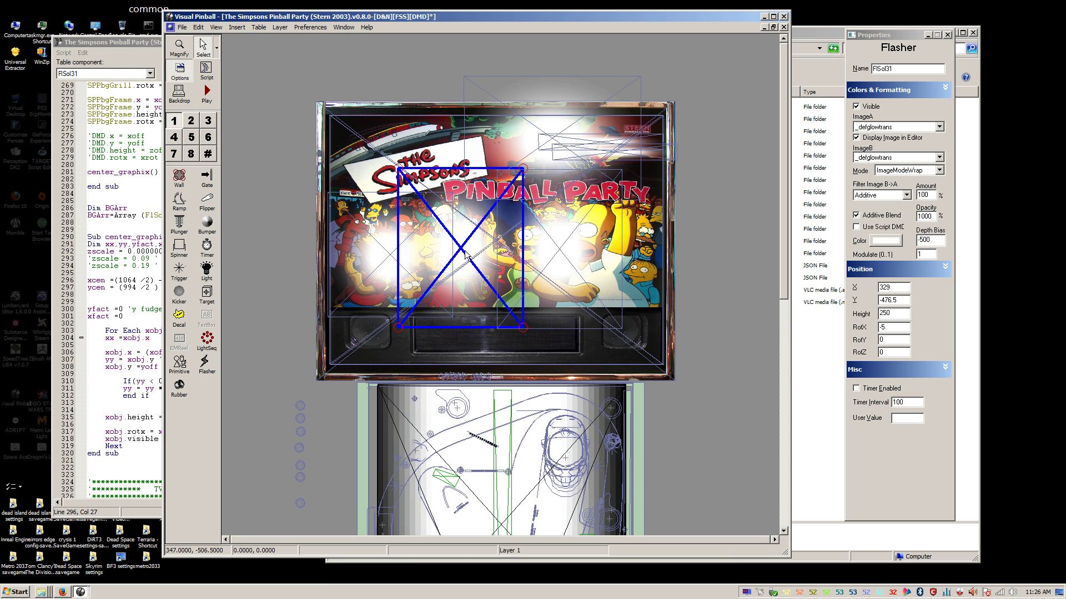
Step: Move FlSol31 further down to Y -406.5 and test the position by running the table, returning to the editor
left_click(465, 261)
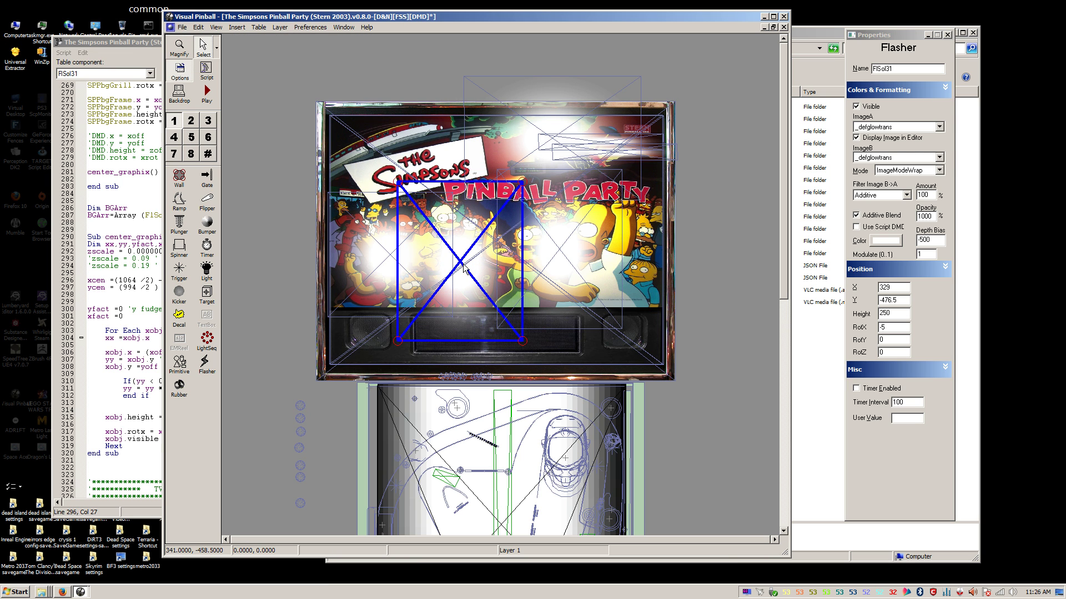
right_click(384, 265)
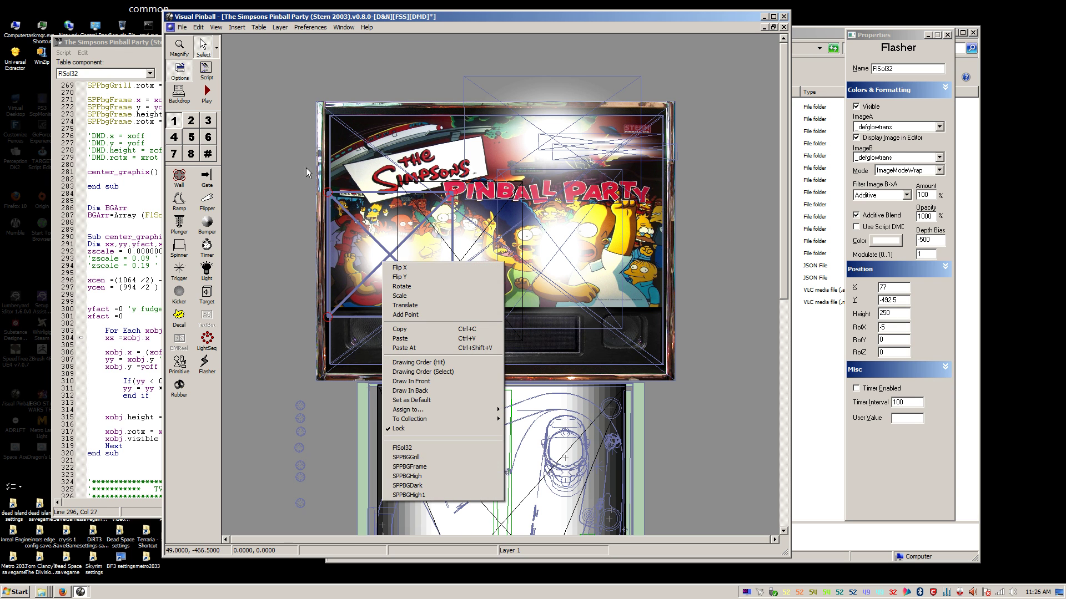
left_click(206, 94)
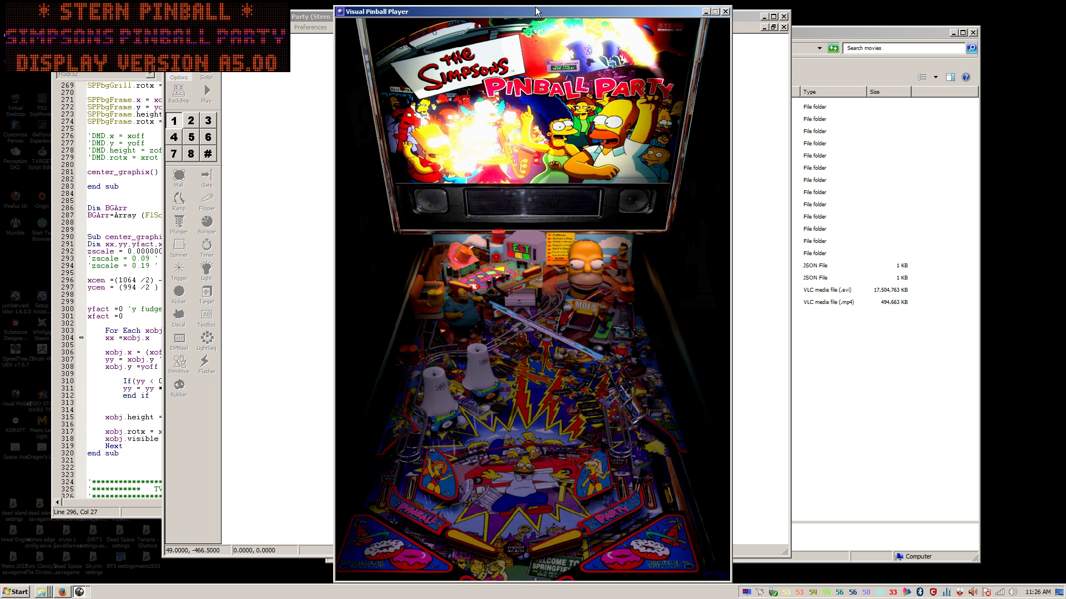
key("Escape")
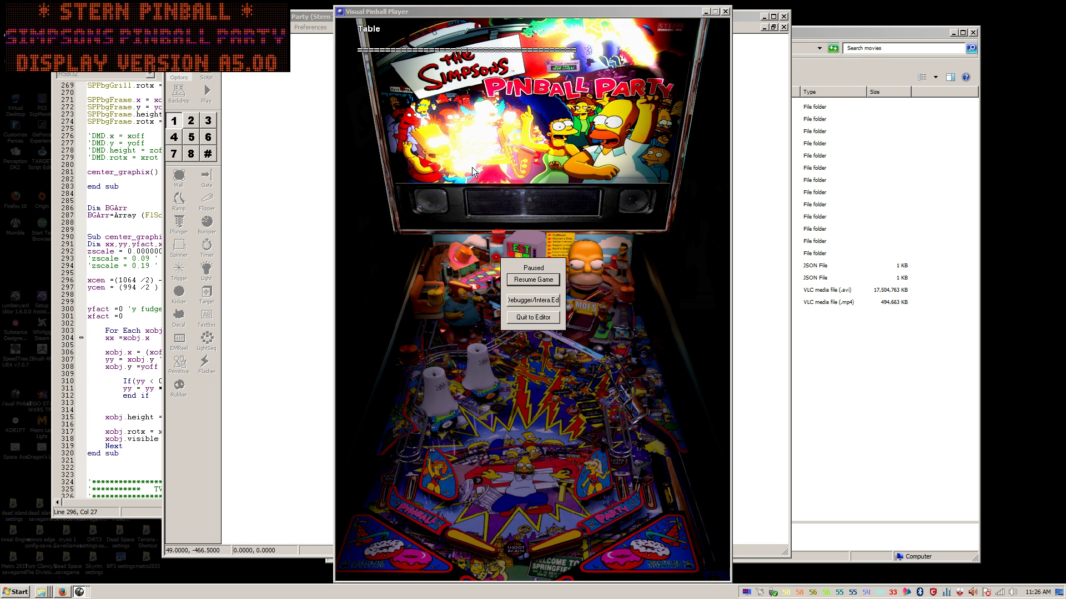
left_click(531, 316)
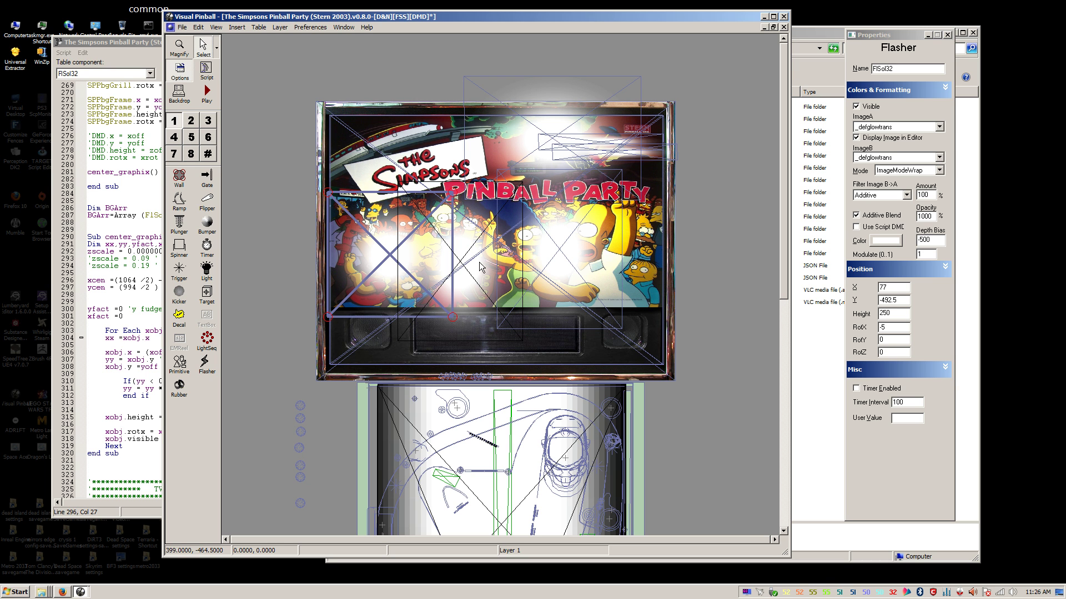
Step: Compare the neighbouring flashers and move FlSol31 slightly back up on the backglass
left_click(558, 258)
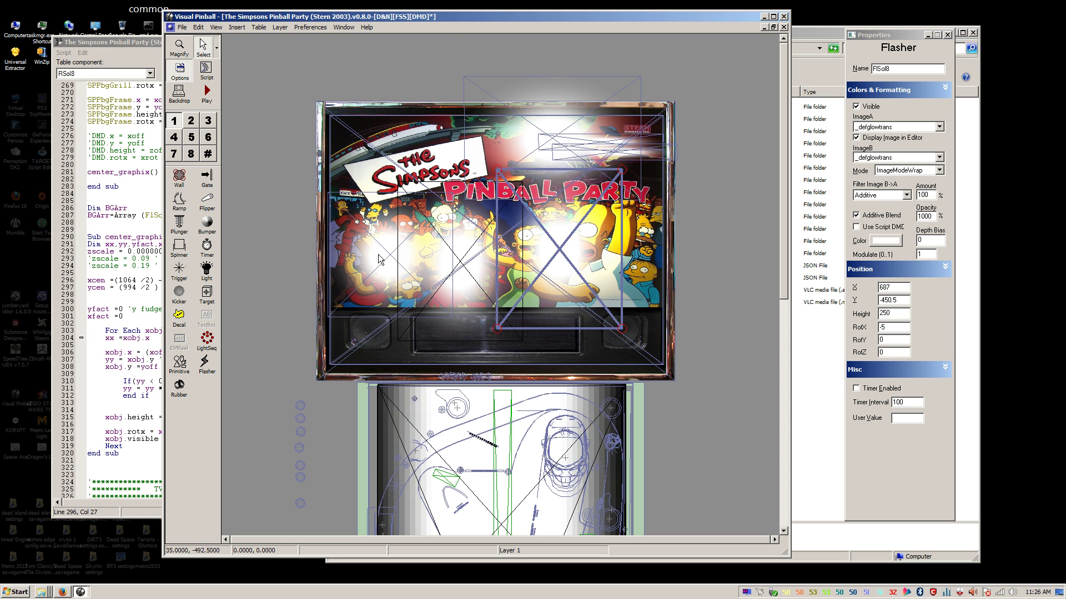
left_click(455, 266)
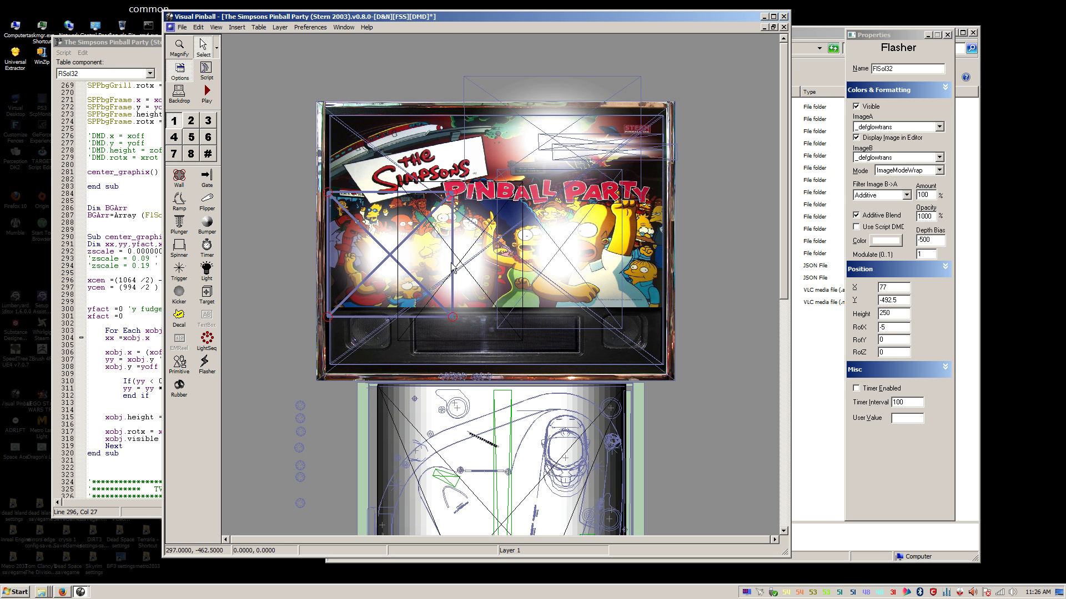
left_click(387, 258)
left_click(476, 259)
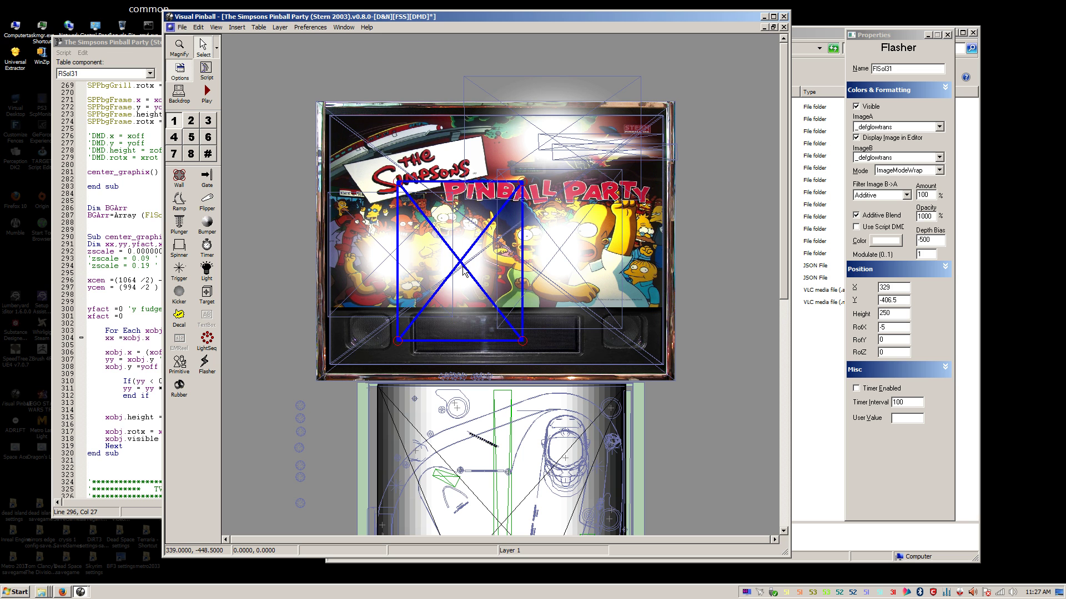
left_click_drag(464, 269, 465, 255)
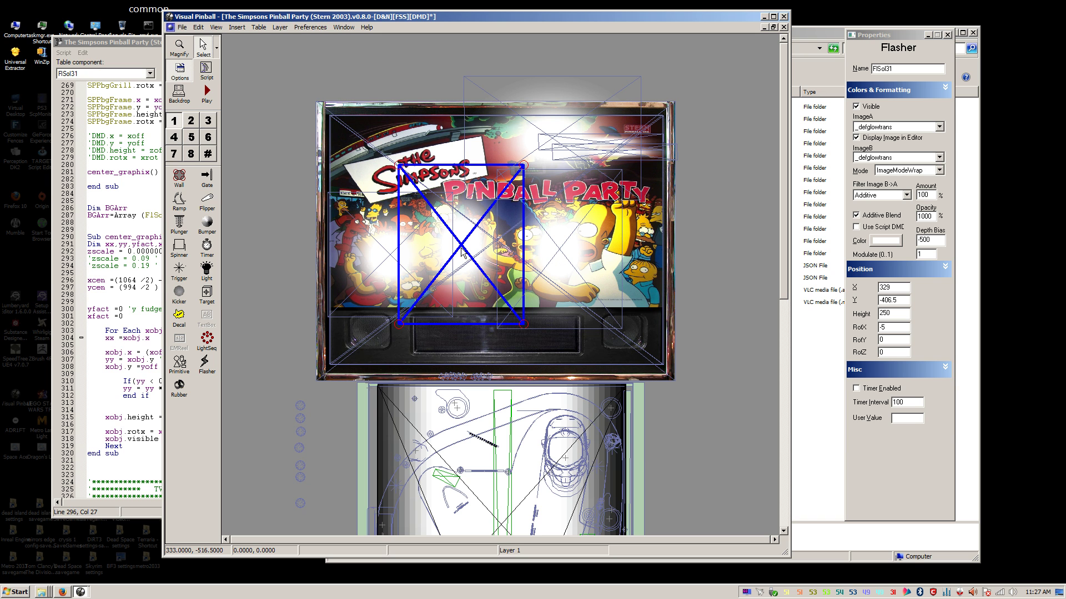
left_click_drag(462, 253, 462, 261)
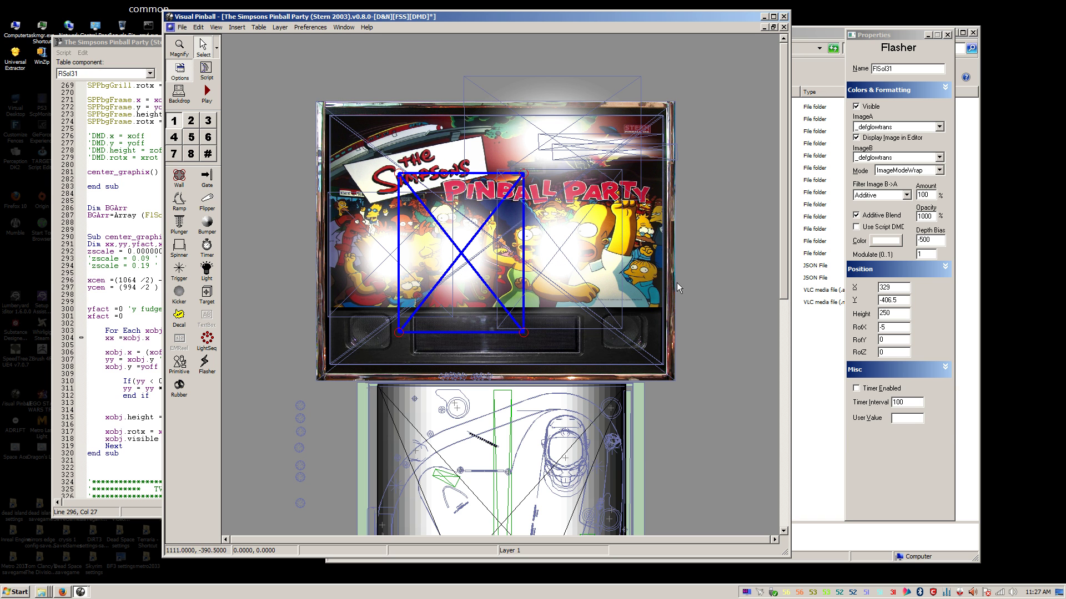
Step: Set FlSol31's depth bias to 0 and check the settings of neighbouring flashers FlSol32 and FlSol8
left_click(933, 242)
type("0")
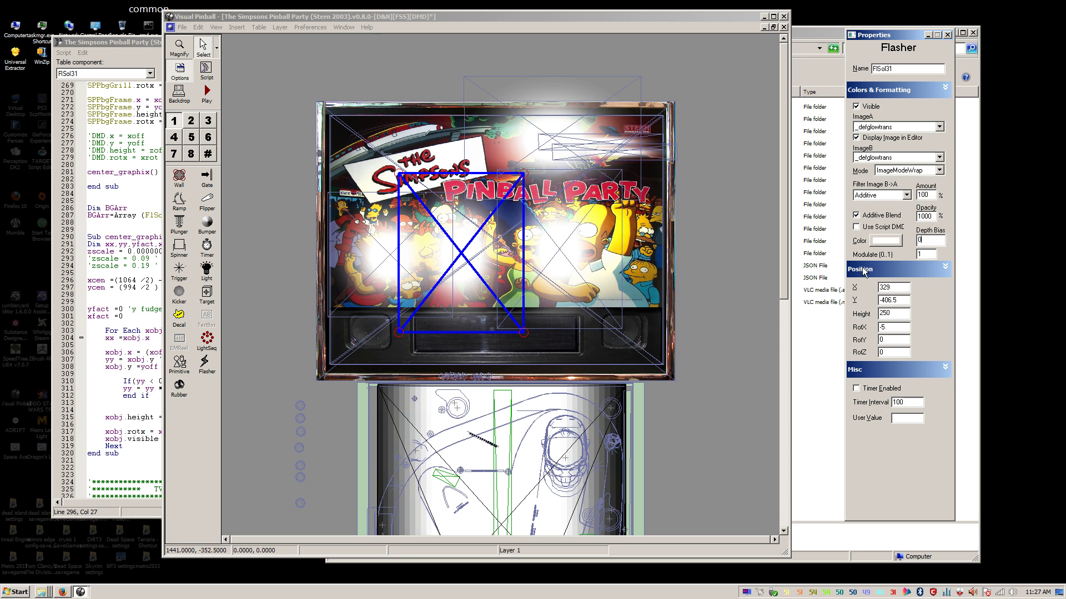
left_click(494, 257)
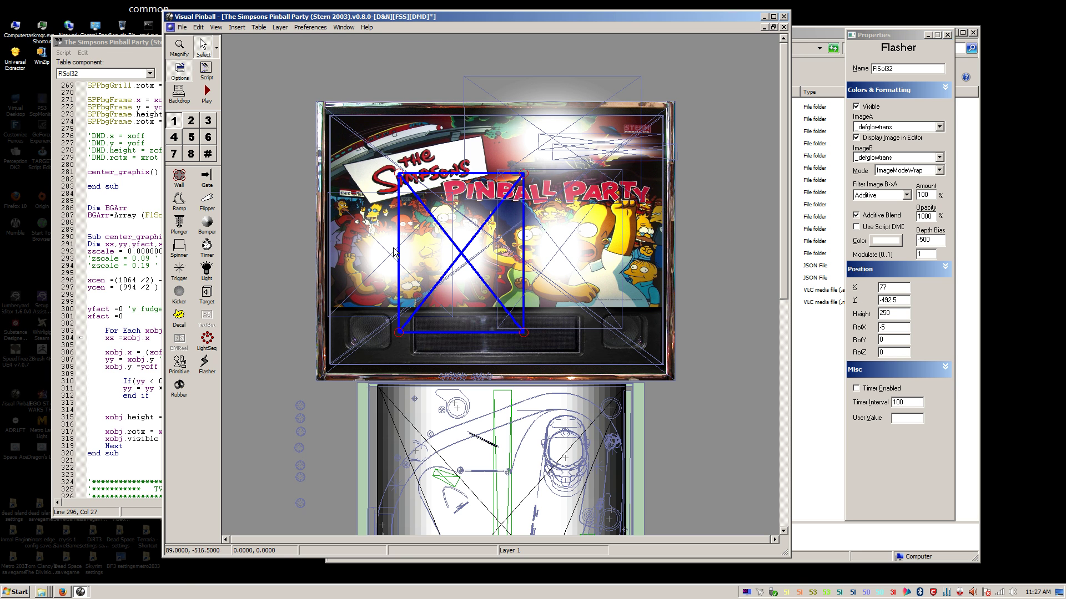
left_click(541, 261)
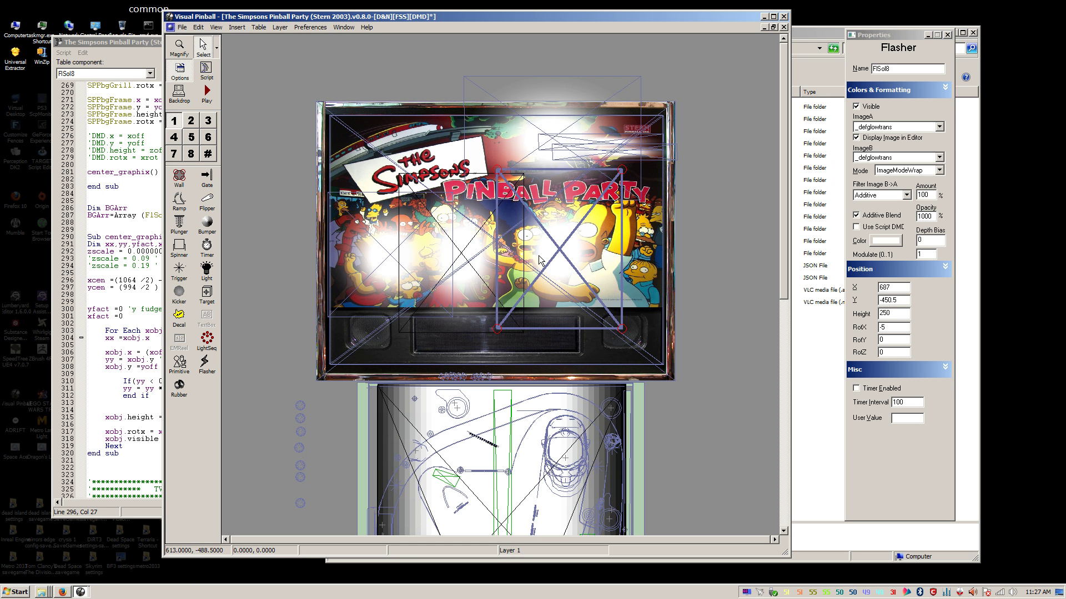
Step: Set the depth bias of flasher FlSol32 to 0
left_click(465, 271)
left_click(376, 259)
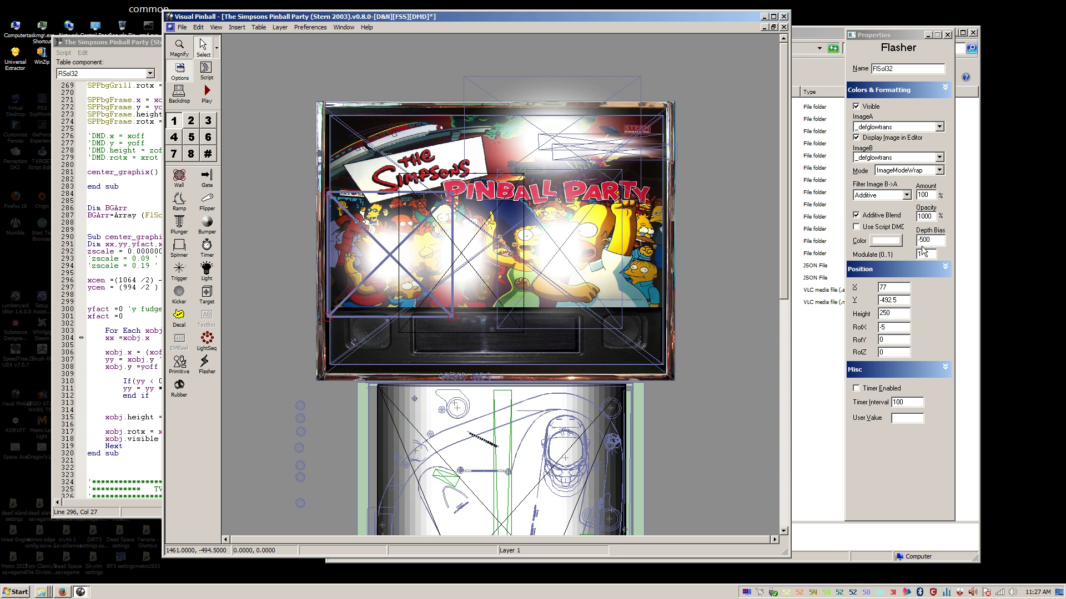
left_click(883, 247)
type("0")
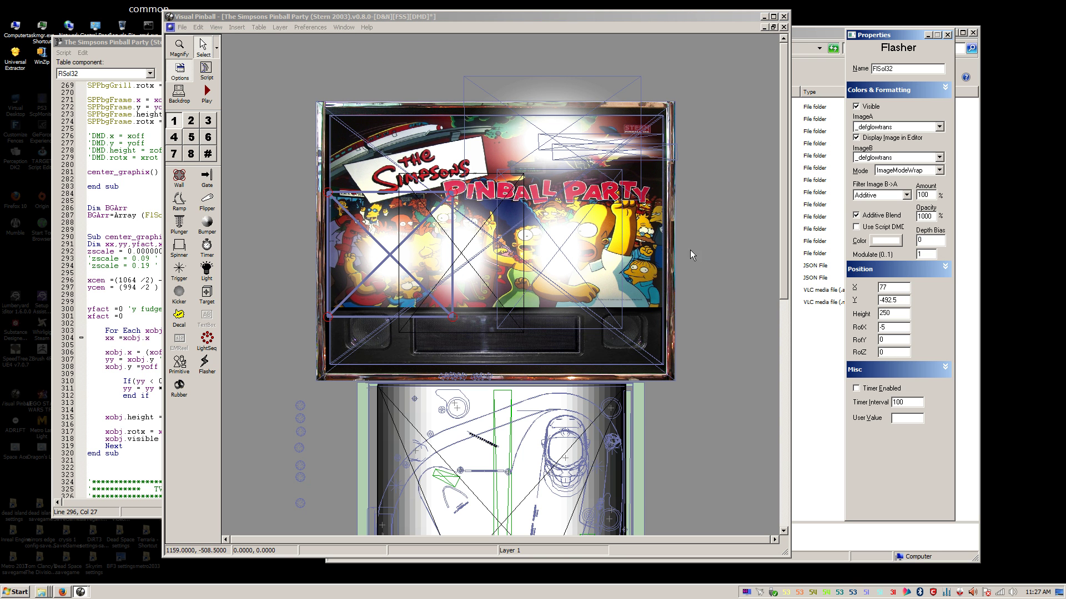
Step: Nudge FlSol31 to X 347, Y -428.5, test it by running the table, and quit to the editor
left_click(561, 251)
left_click(476, 255)
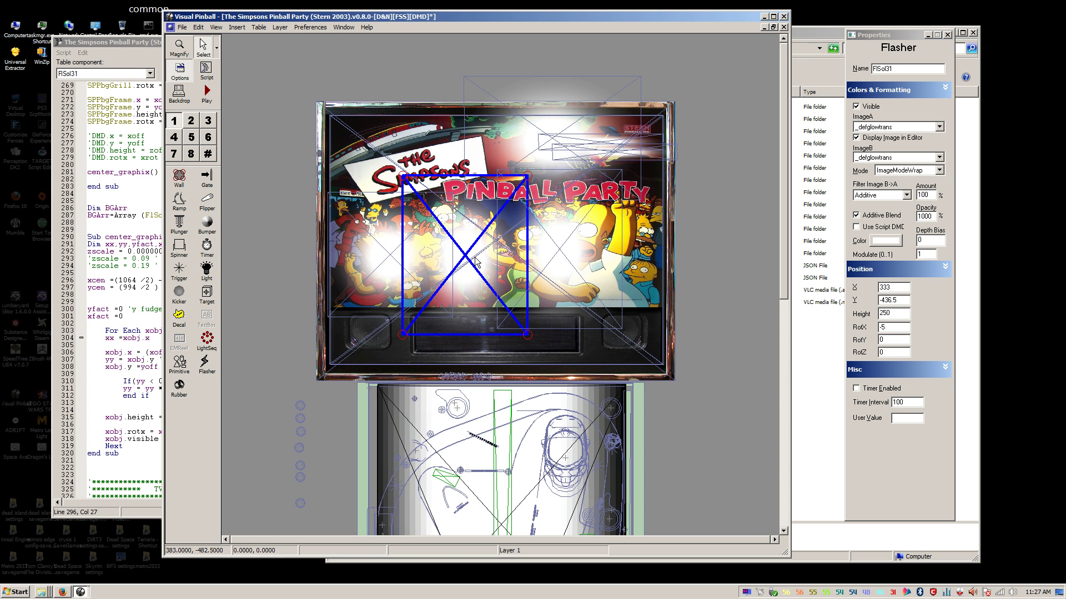
left_click(475, 253)
left_click(206, 93)
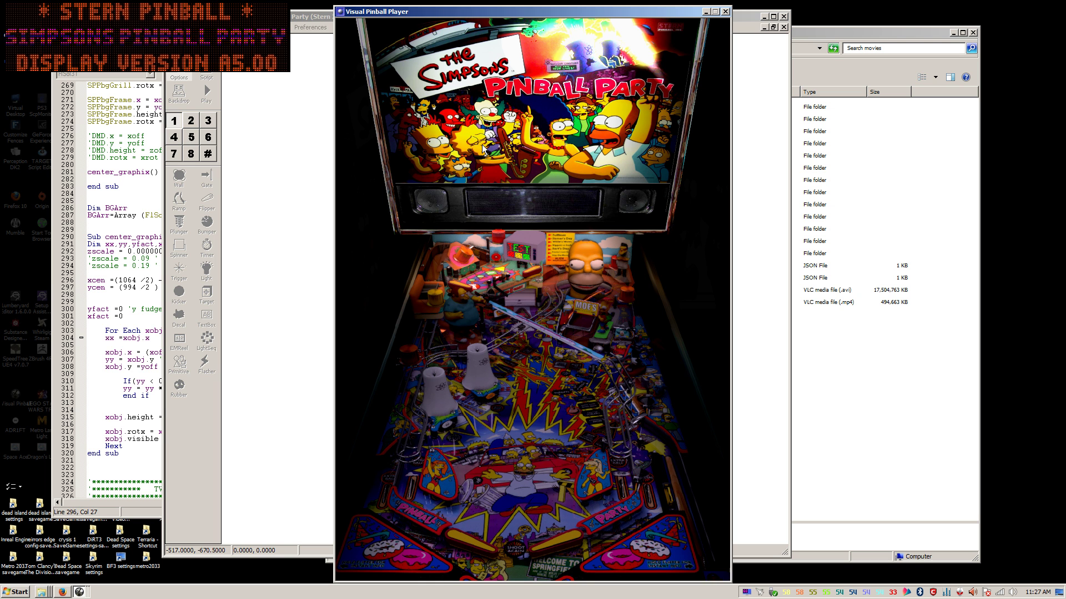
key("Escape")
left_click(524, 318)
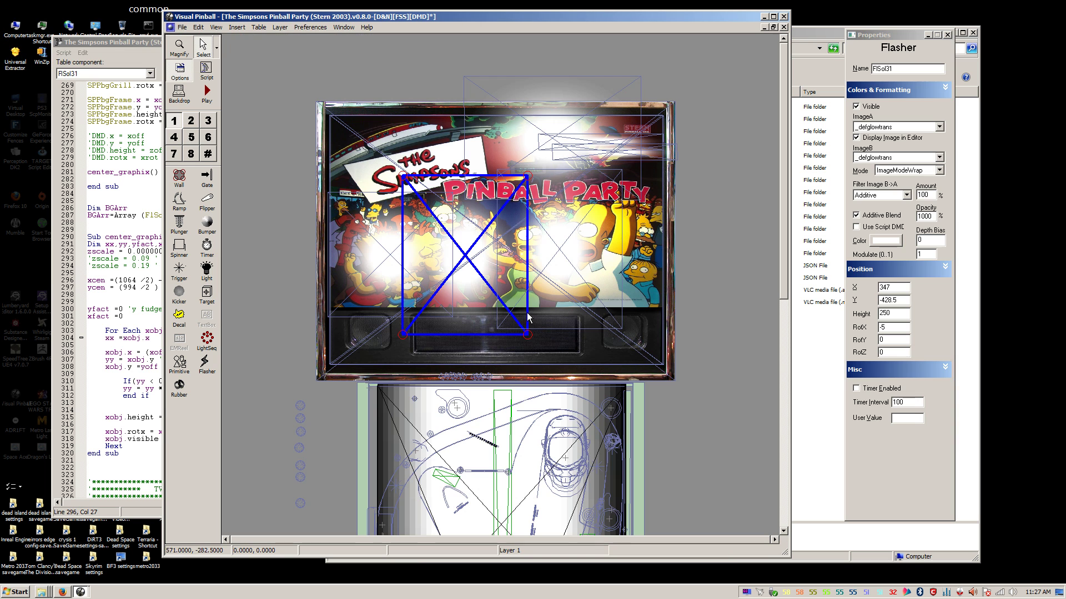
Step: Select FlSol31 and FlSol32 together, shift FlSol31 up and to the right, and unlock FlSol32
left_click(398, 265, "shift")
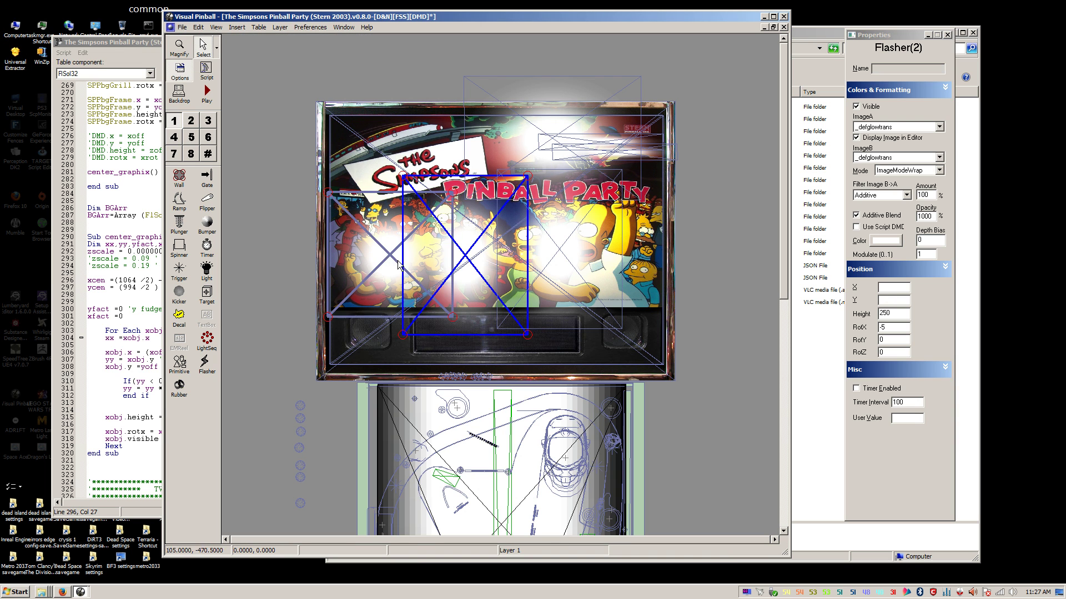
left_click_drag(398, 265, 479, 252)
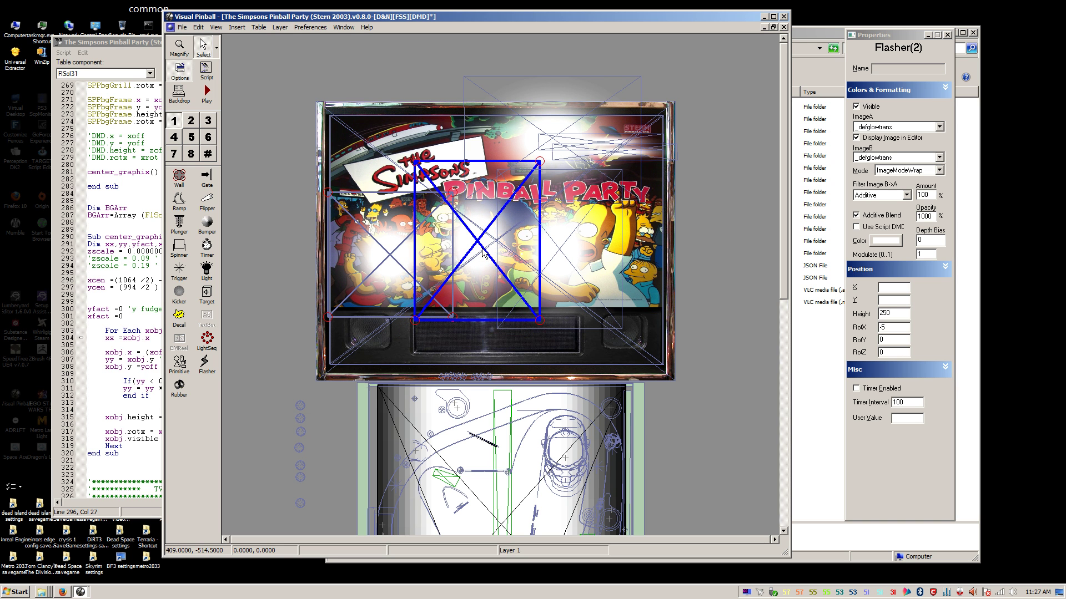
right_click(393, 261)
left_click(422, 419)
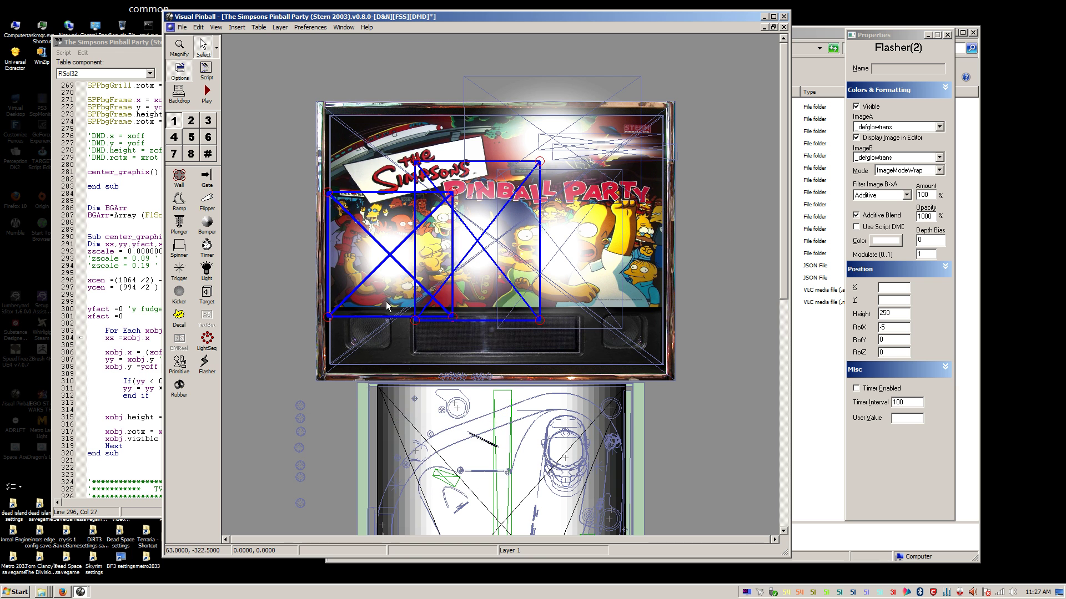
Step: Move both flashers higher on the backglass, with FlSol31 at about X 401, Y -540.5 and FlSol32 at X 73, Y -548.5
left_click(359, 195)
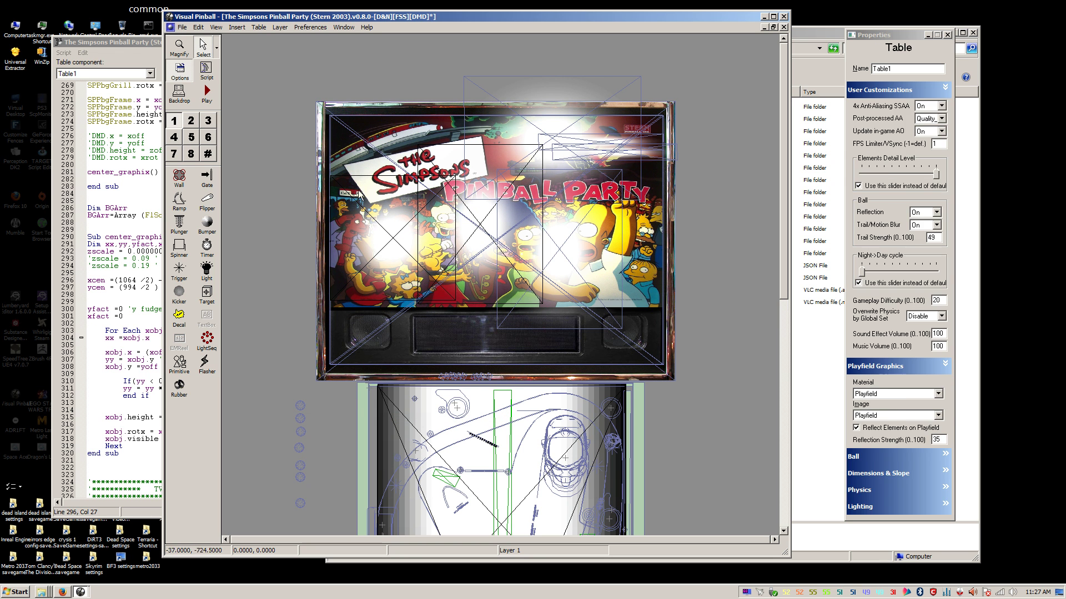
left_click(392, 225)
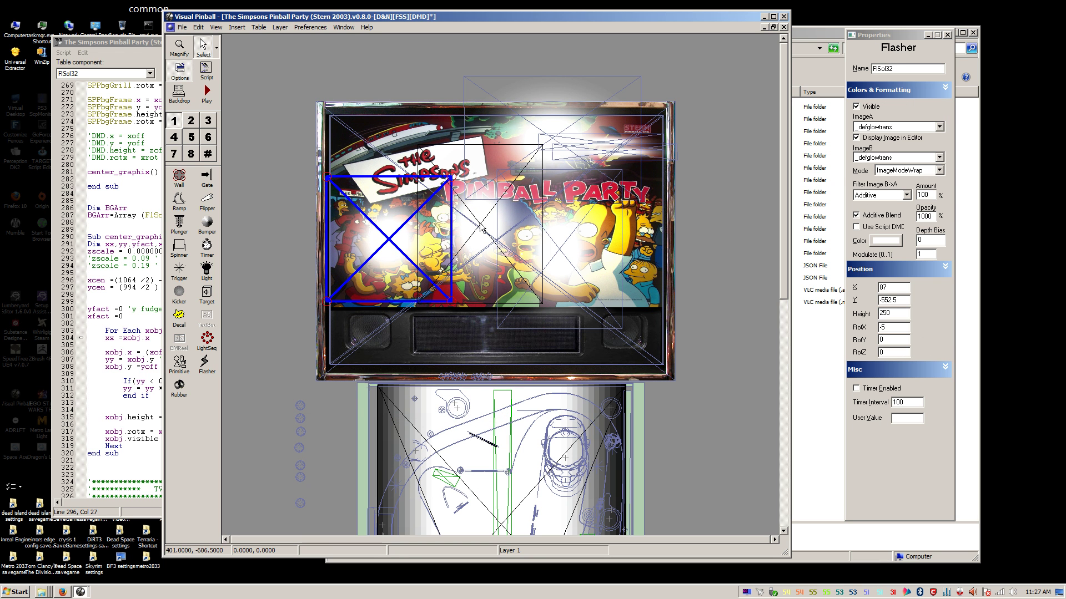
left_click(461, 235)
left_click_drag(460, 237, 461, 254)
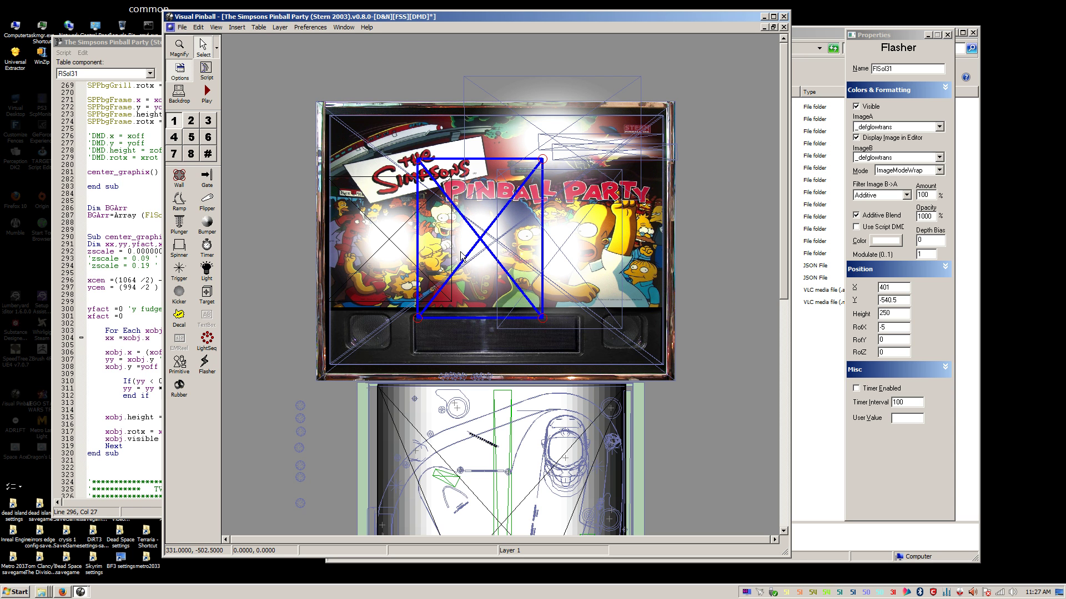
left_click(378, 252)
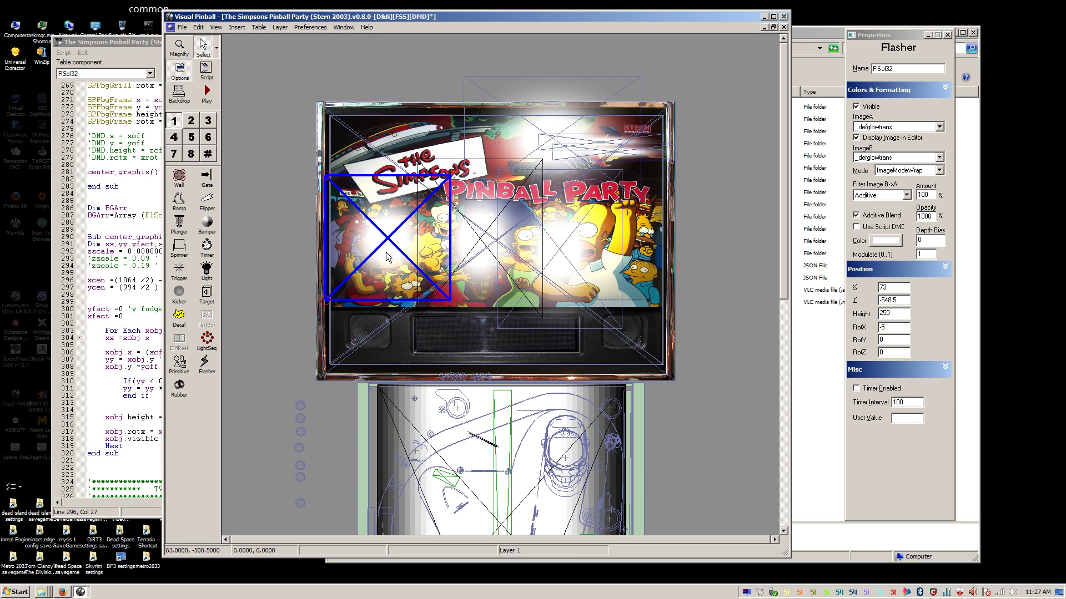
Step: Test the raised flashers in the player, return to the editor, and lower FlSol32 to about X 71, Y -486.5 and FlSol31 slightly
left_click(207, 92)
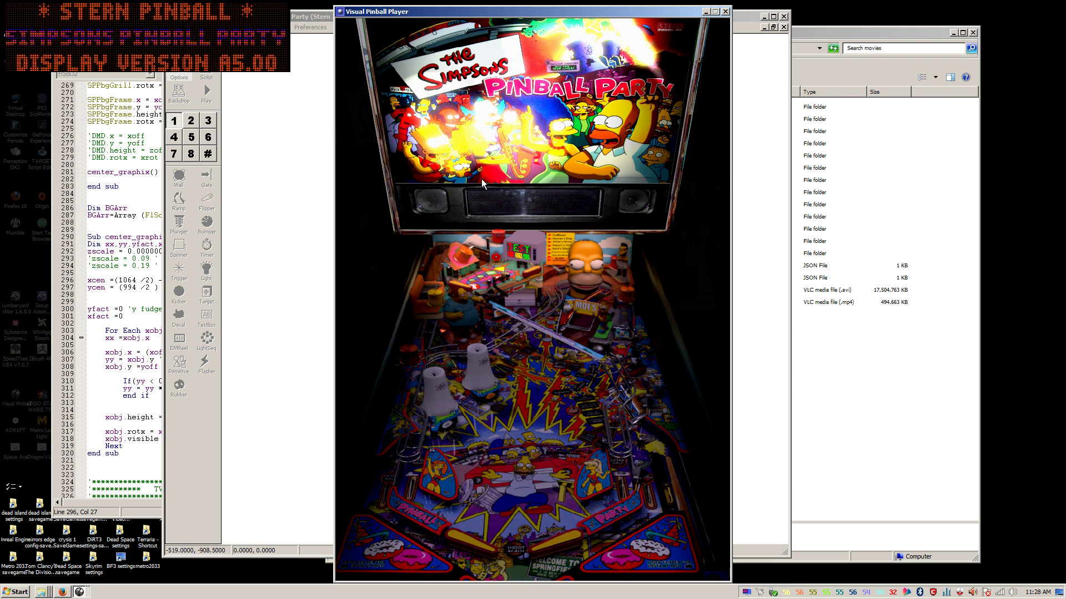
key("Escape")
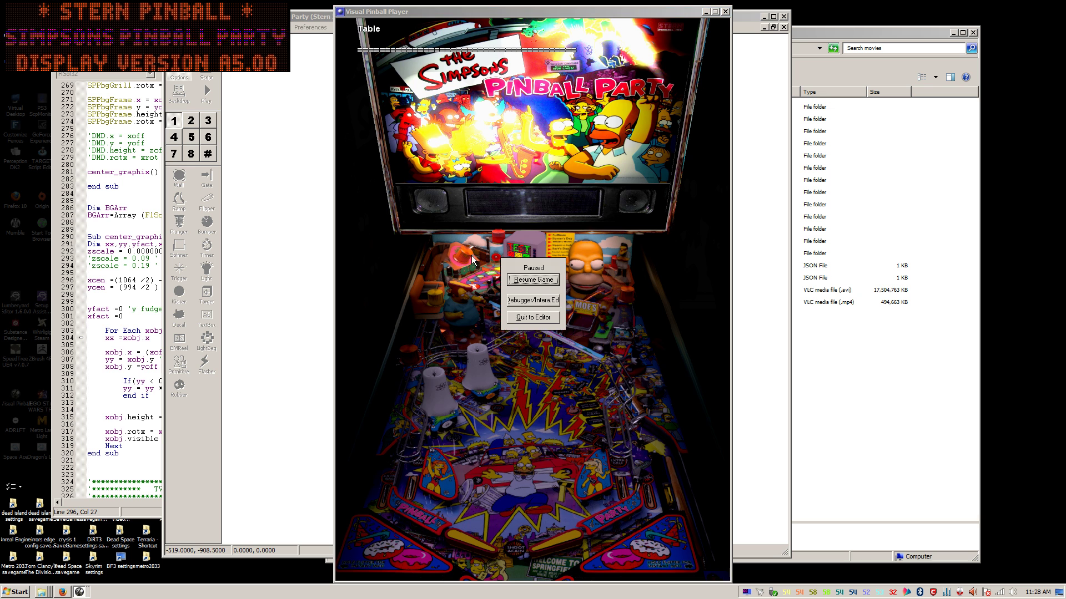
left_click(525, 316)
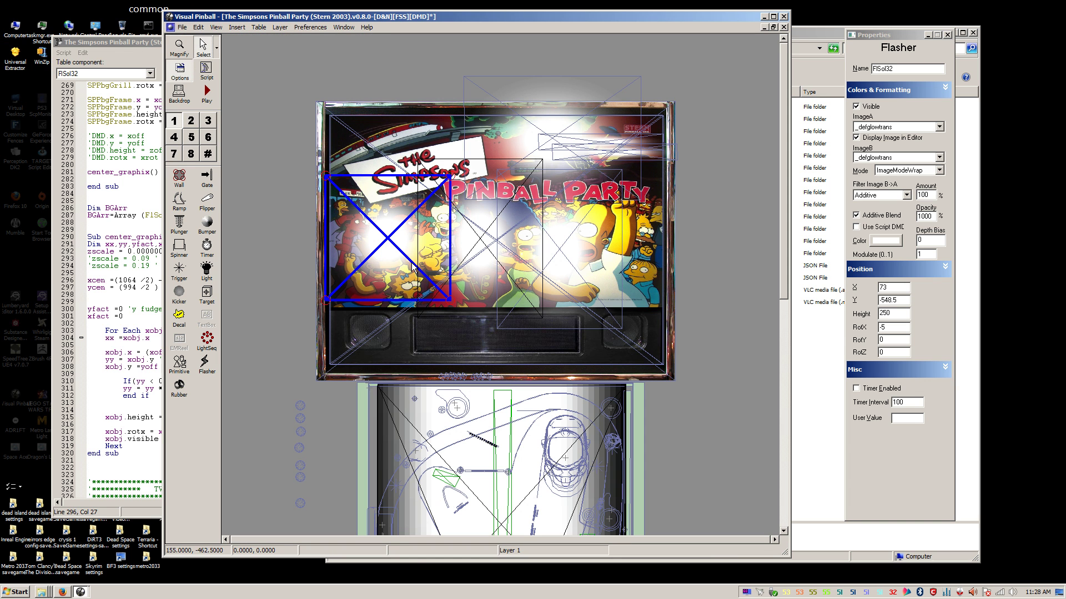
left_click(475, 263)
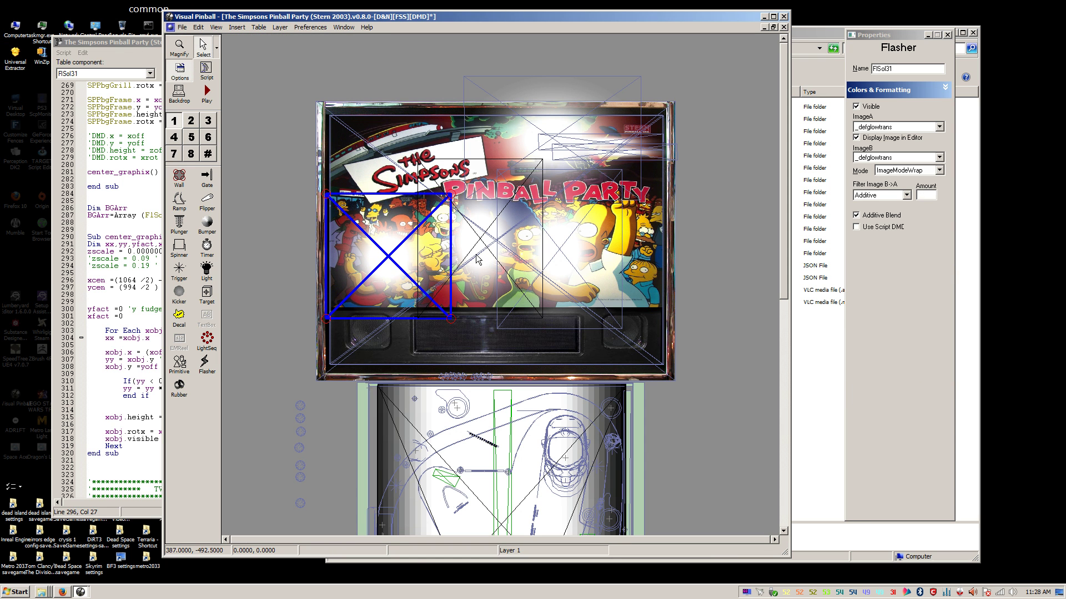
left_click(476, 271)
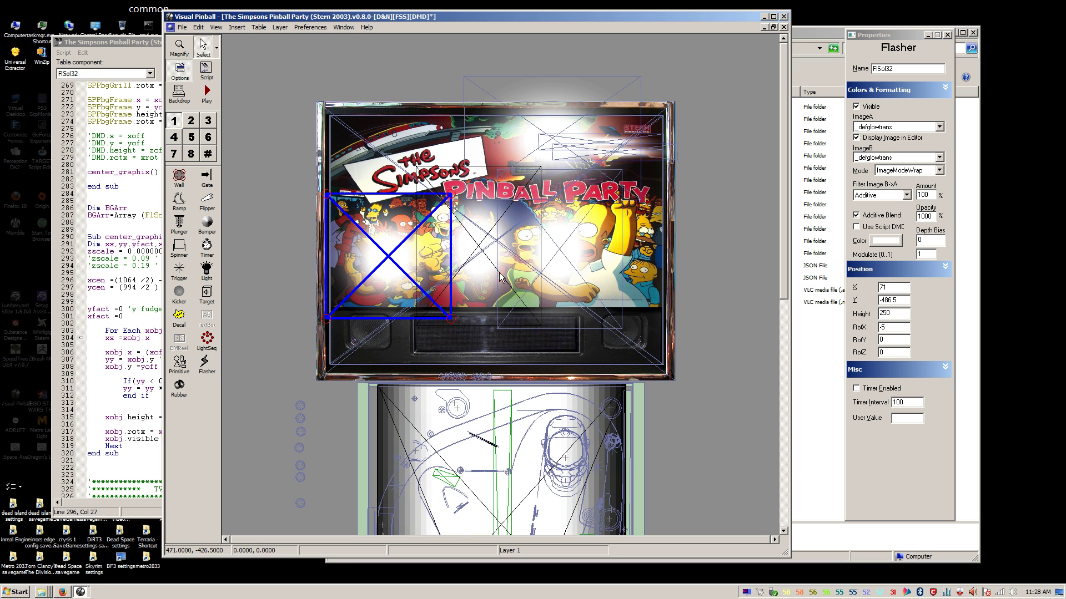
Step: Select all six backglass flashers together and set their depth bias to -500
left_click(475, 271, "ctrl")
left_click(584, 272, "ctrl")
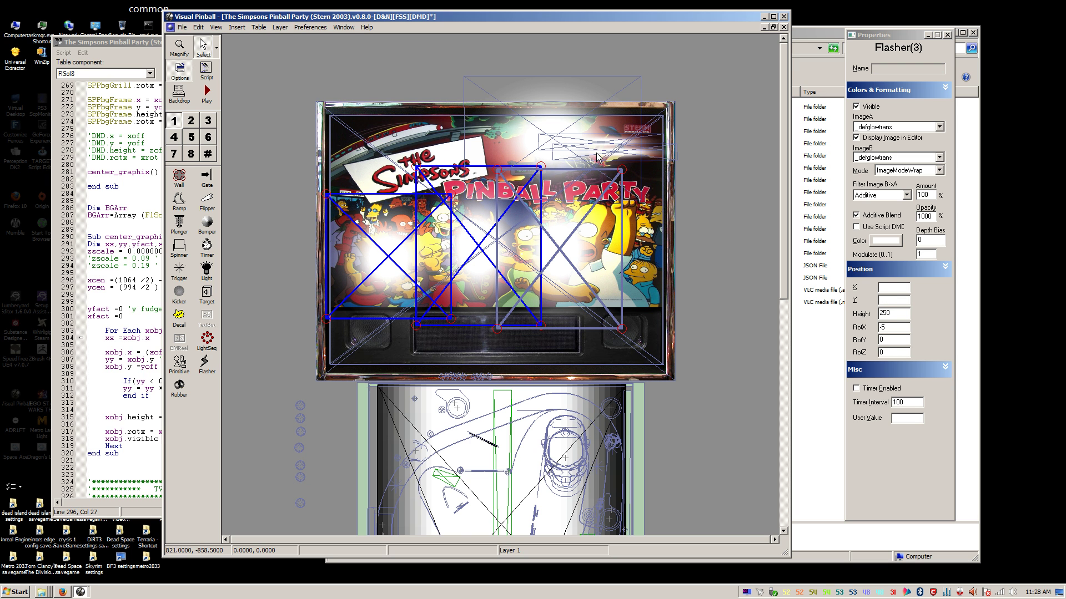
left_click(597, 151, "ctrl")
left_click(599, 137, "ctrl")
left_click(605, 131, "ctrl")
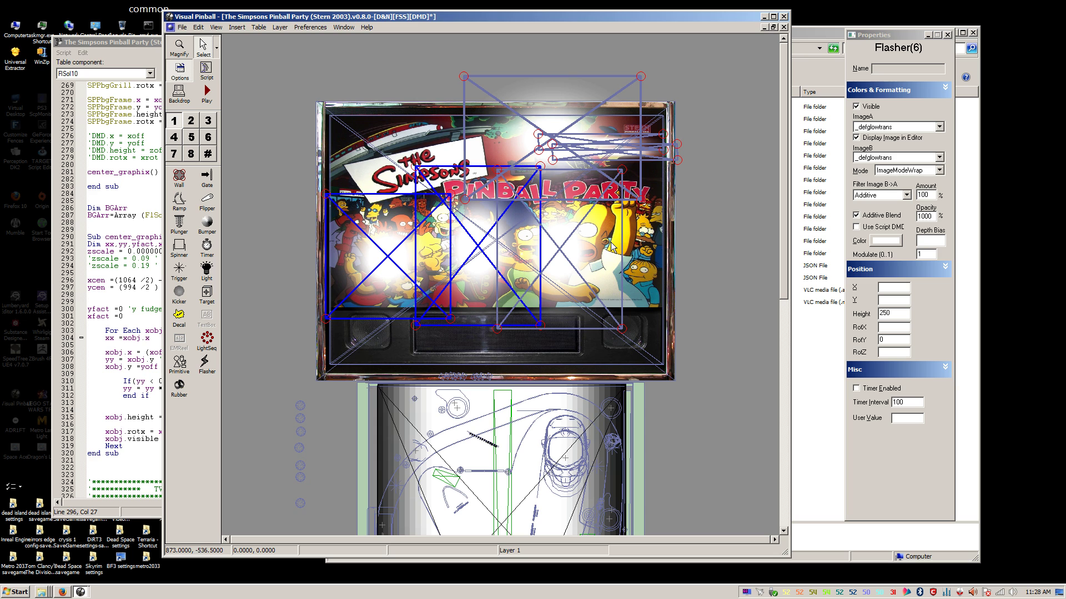
left_click(932, 245)
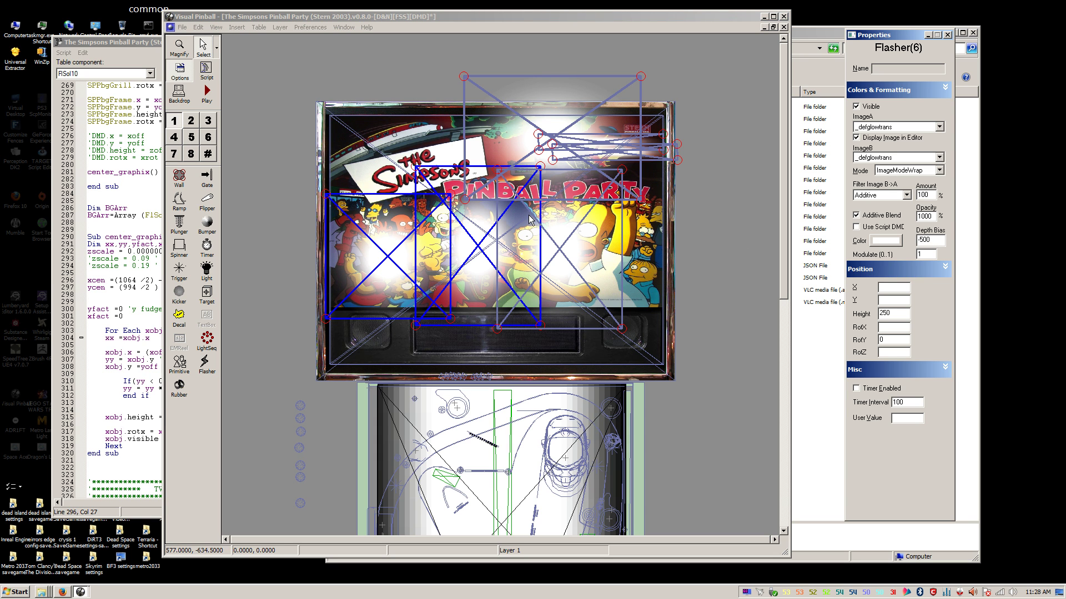
left_click(708, 242)
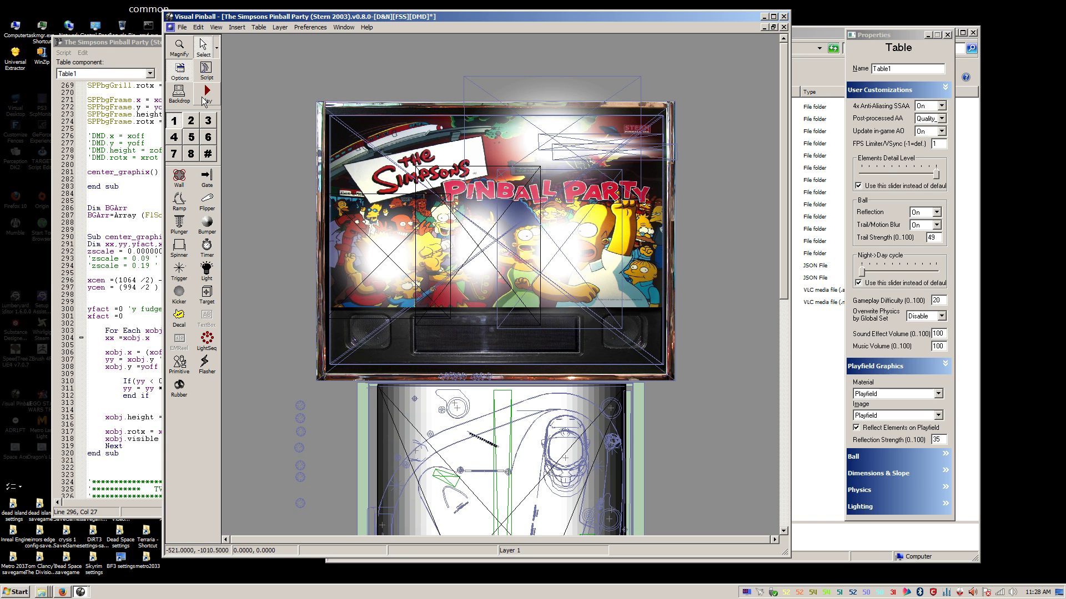
Step: Set the opacity of all six backglass flashers to 100 and check the values on FlSol32
left_click(590, 116)
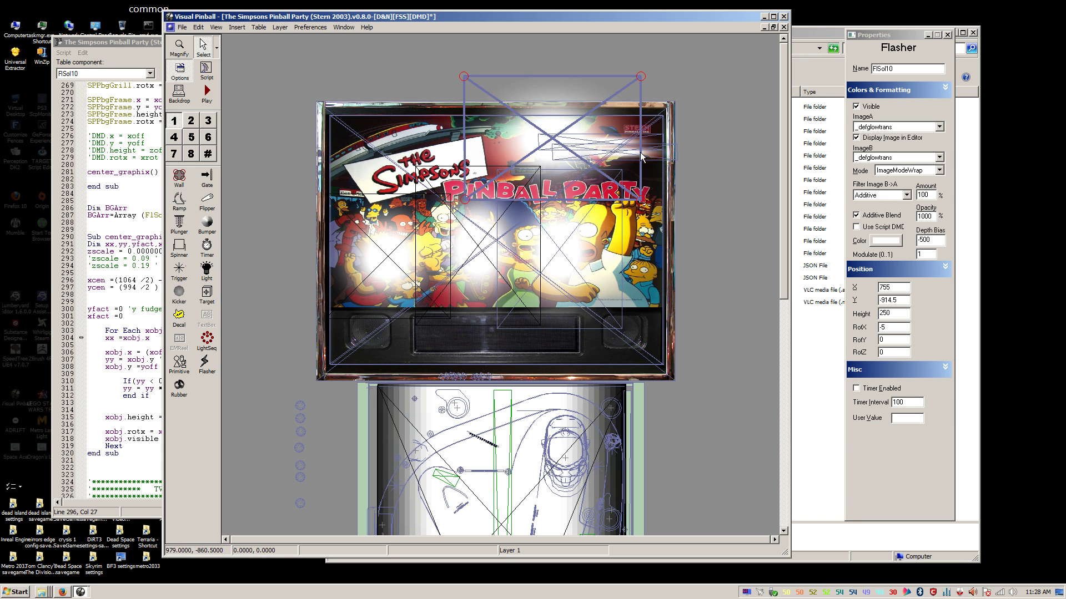
left_click(657, 152, "ctrl")
left_click(653, 143, "ctrl")
left_click(611, 233, "ctrl")
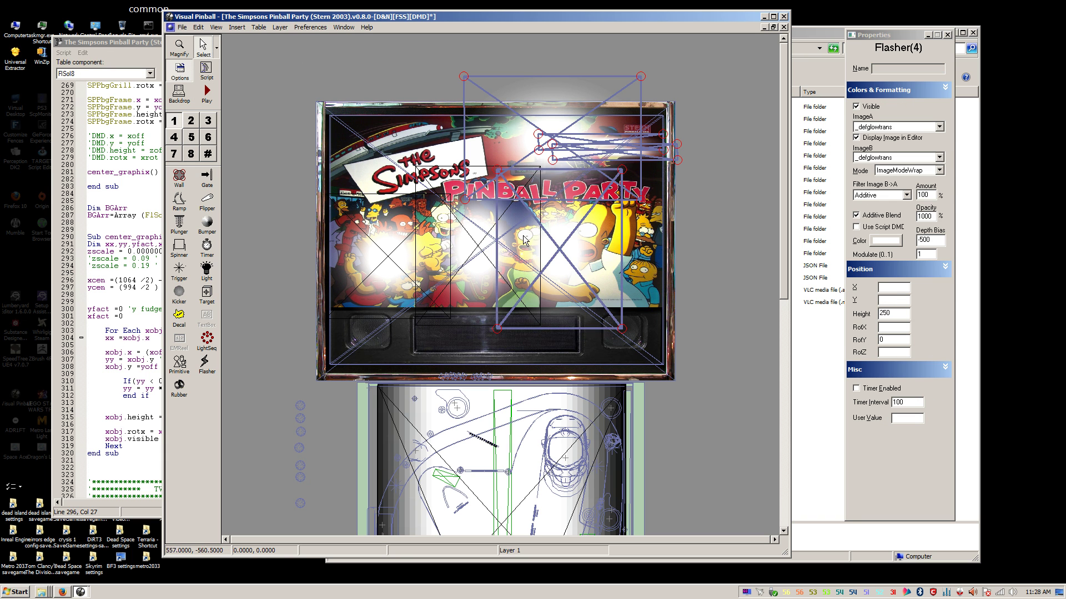
left_click(472, 238, "ctrl")
left_click(454, 258, "ctrl")
left_click(938, 222)
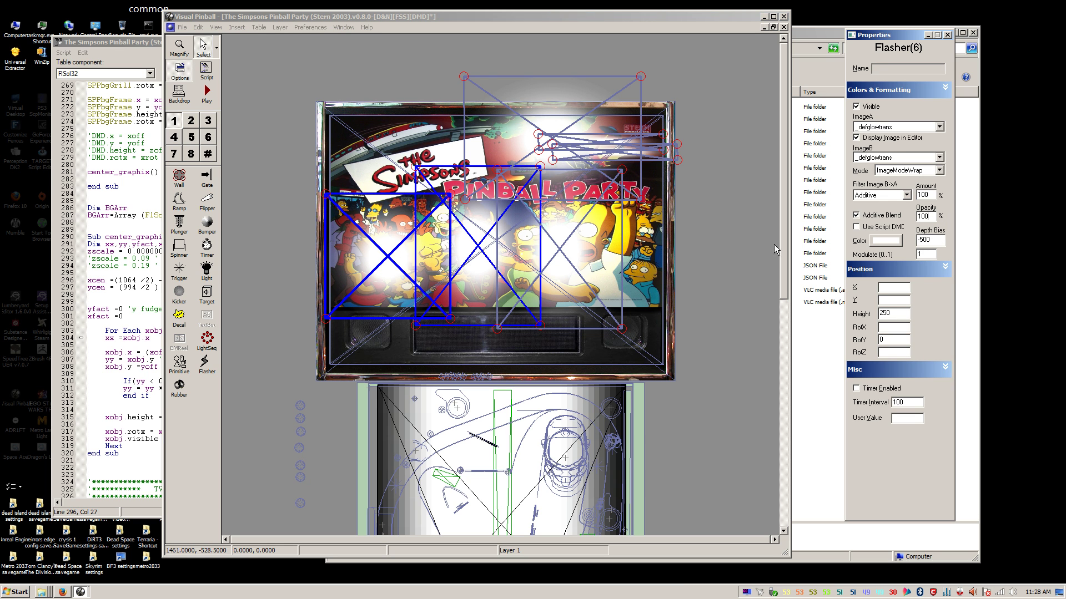
left_click(710, 81)
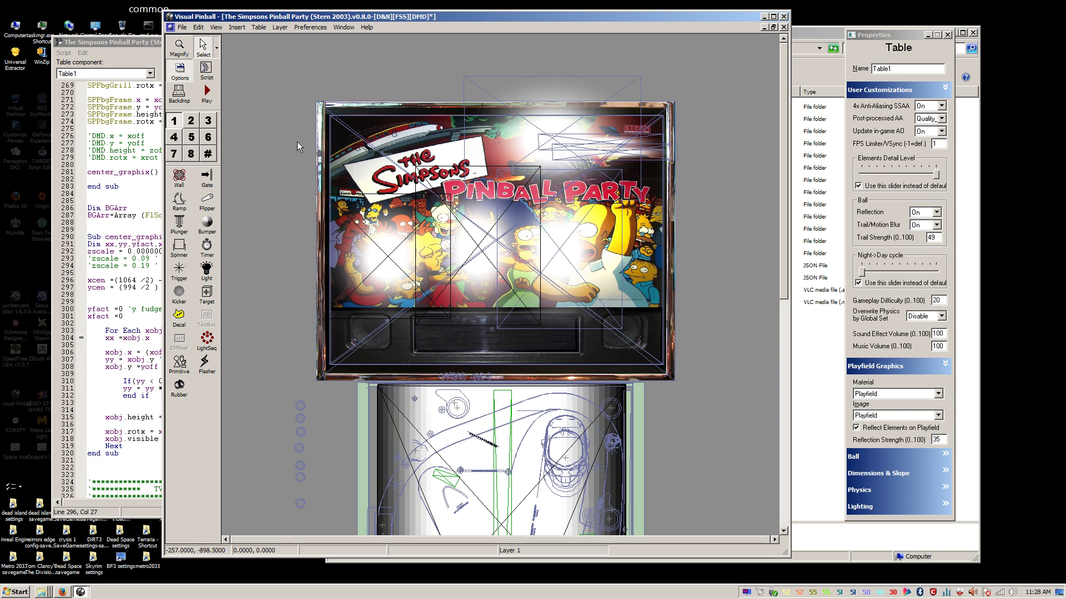
left_click(333, 217)
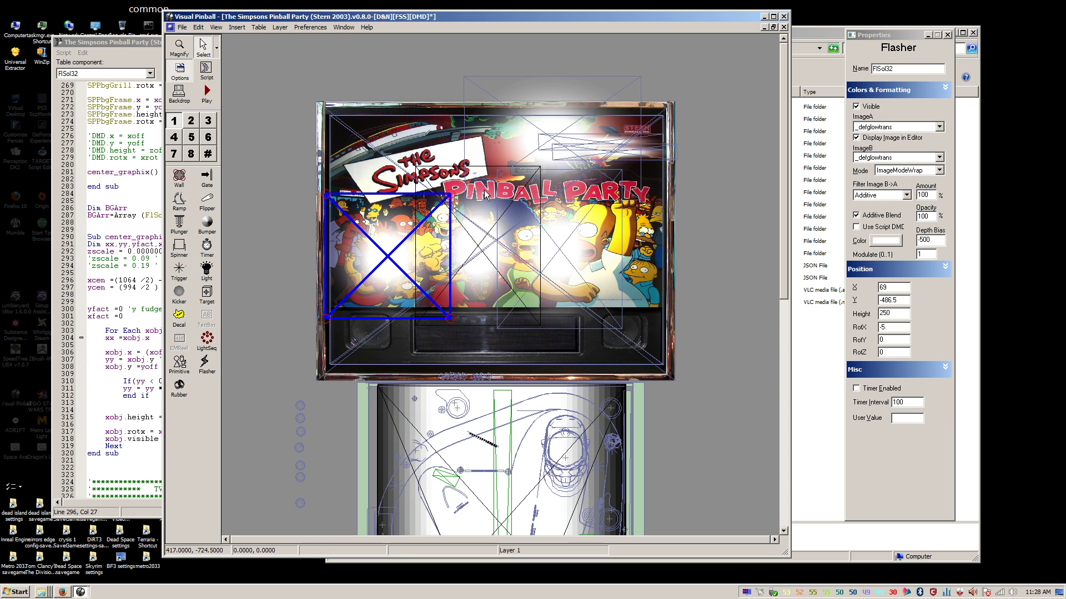
Step: Select the six backglass flashers as a group and lock them all in place
left_click_drag(282, 59, 728, 331)
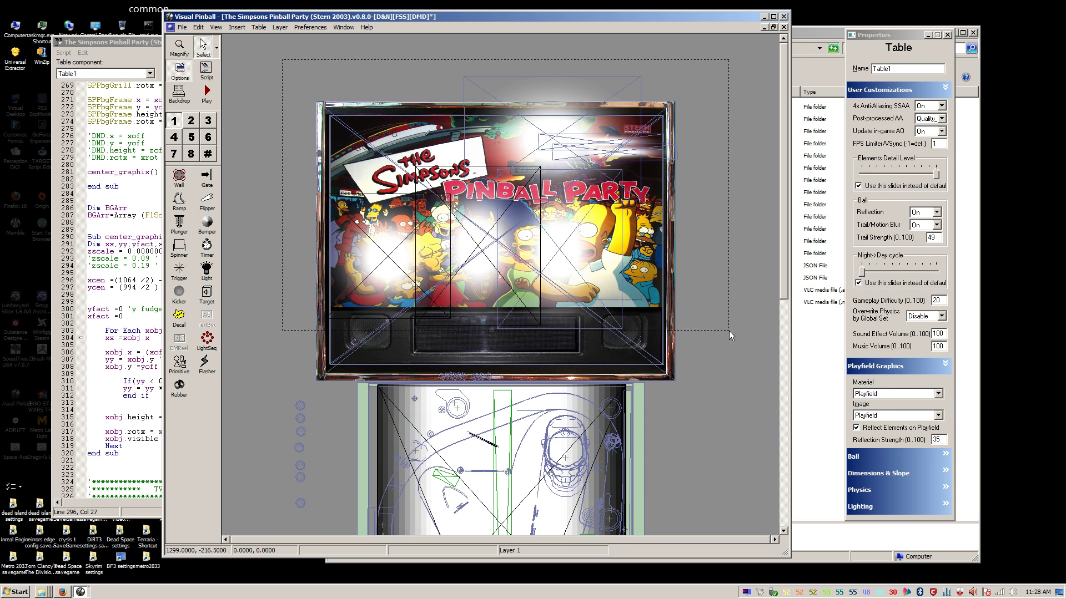
right_click(578, 226)
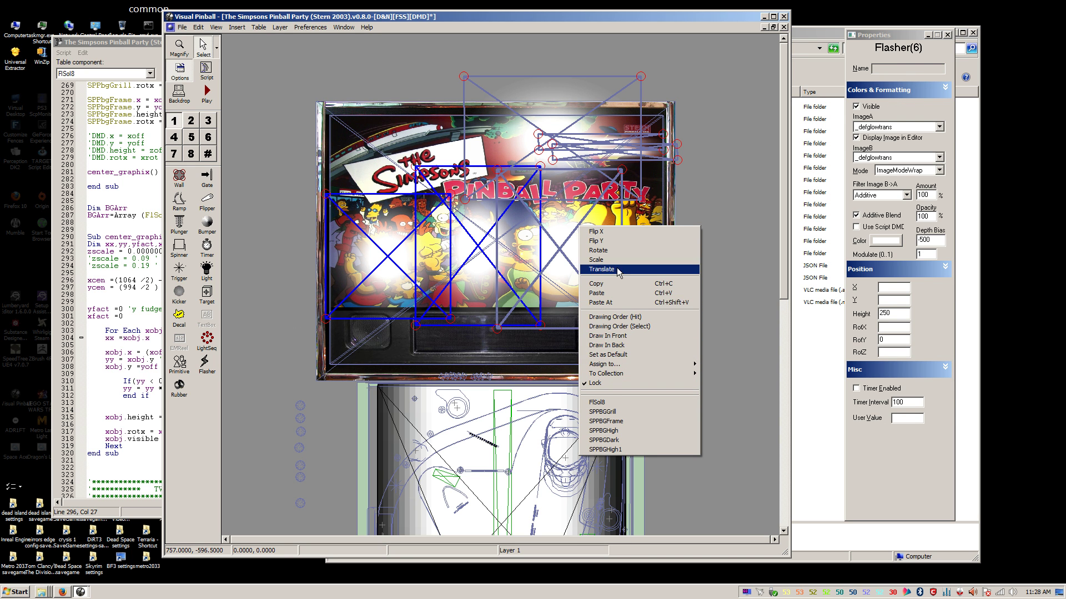
left_click(599, 383)
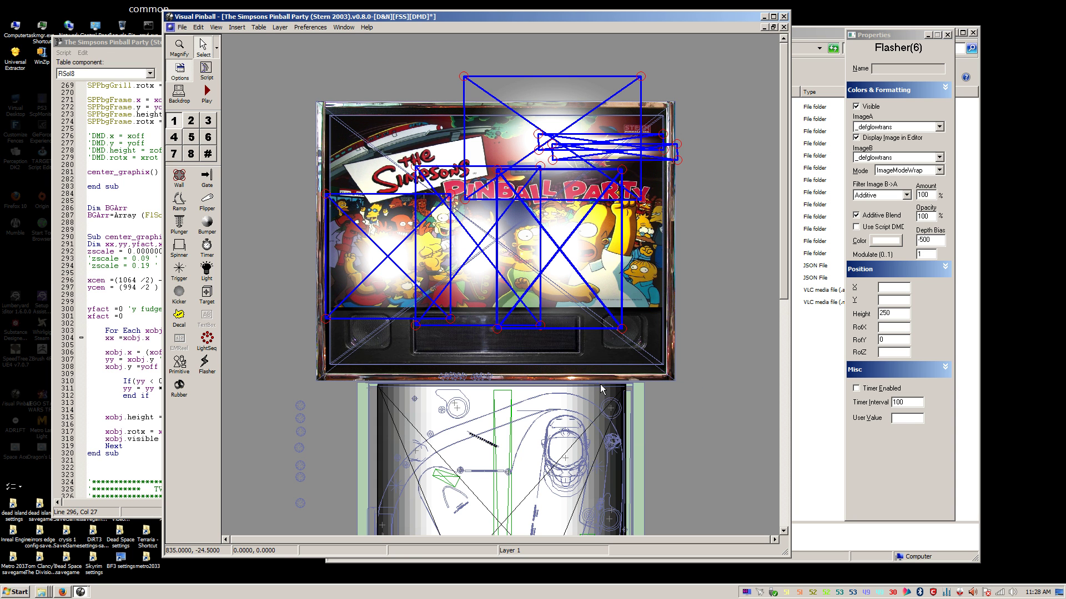
right_click(598, 256)
left_click(631, 417)
left_click(718, 215)
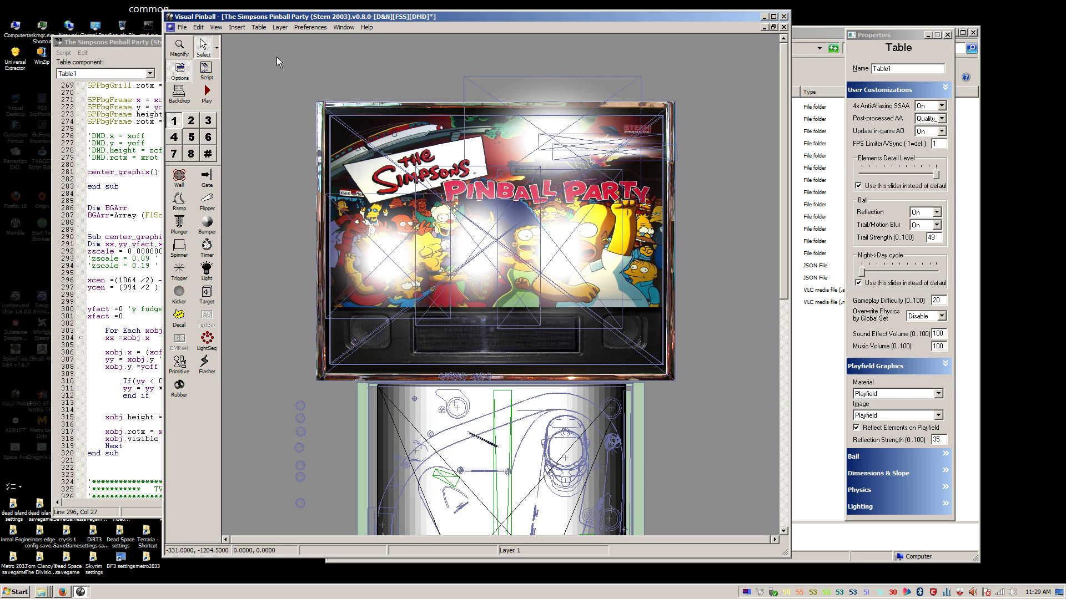
Step: Run the table to check the flashers in the player, quit to the editor, and inspect FlSol10's settings
key("F5")
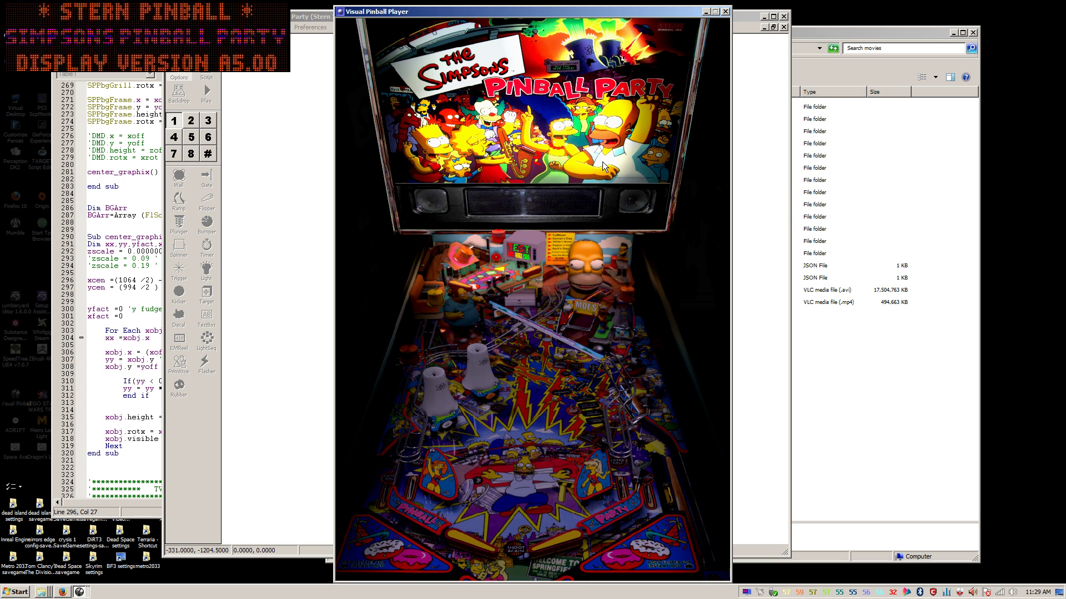
key("Escape")
left_click(525, 319)
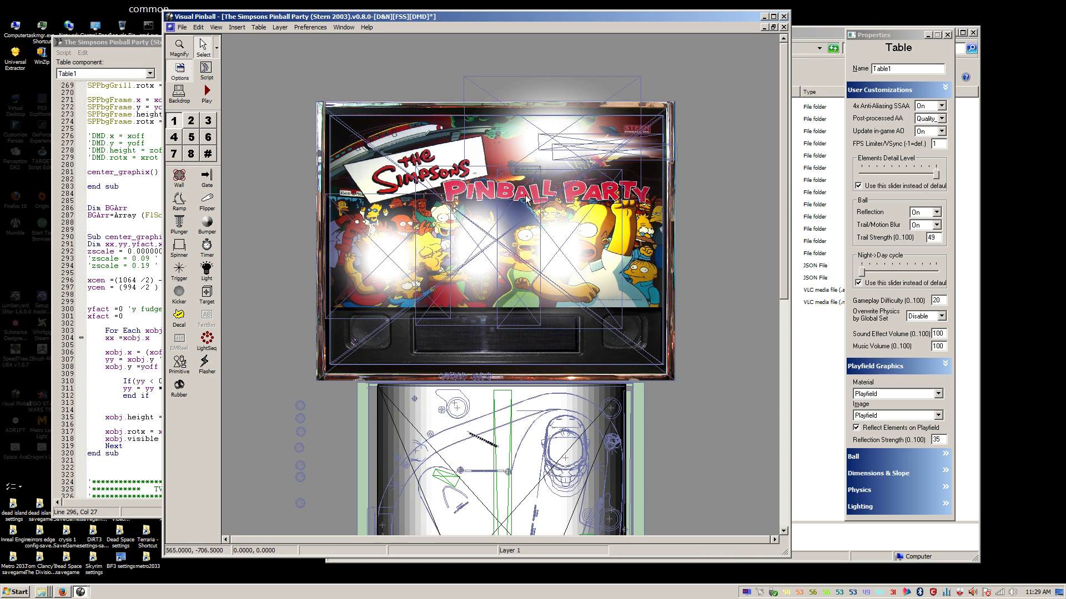
left_click(619, 97)
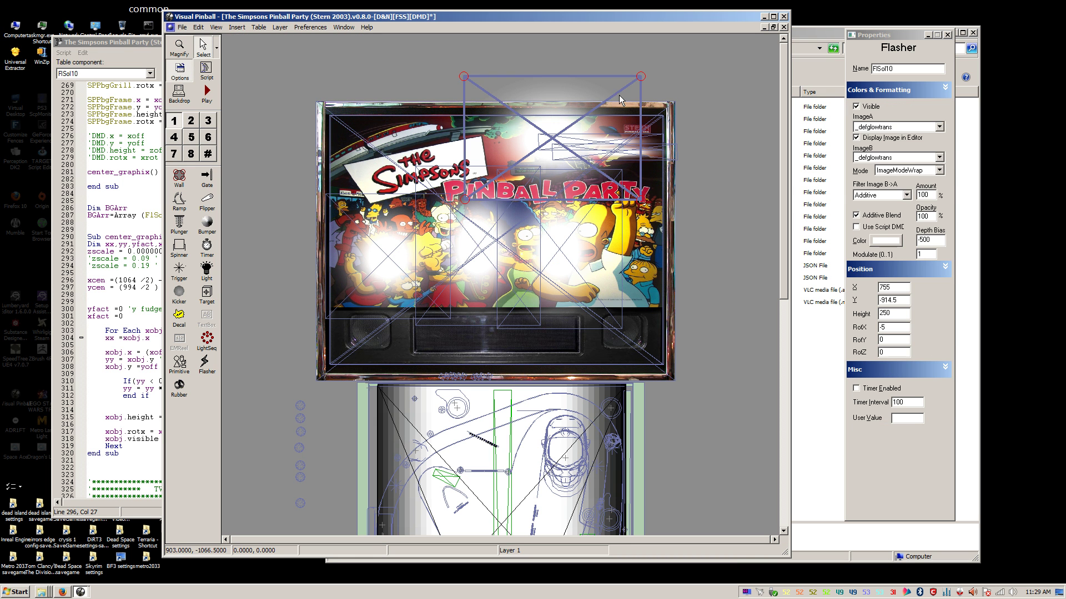
left_click(535, 42)
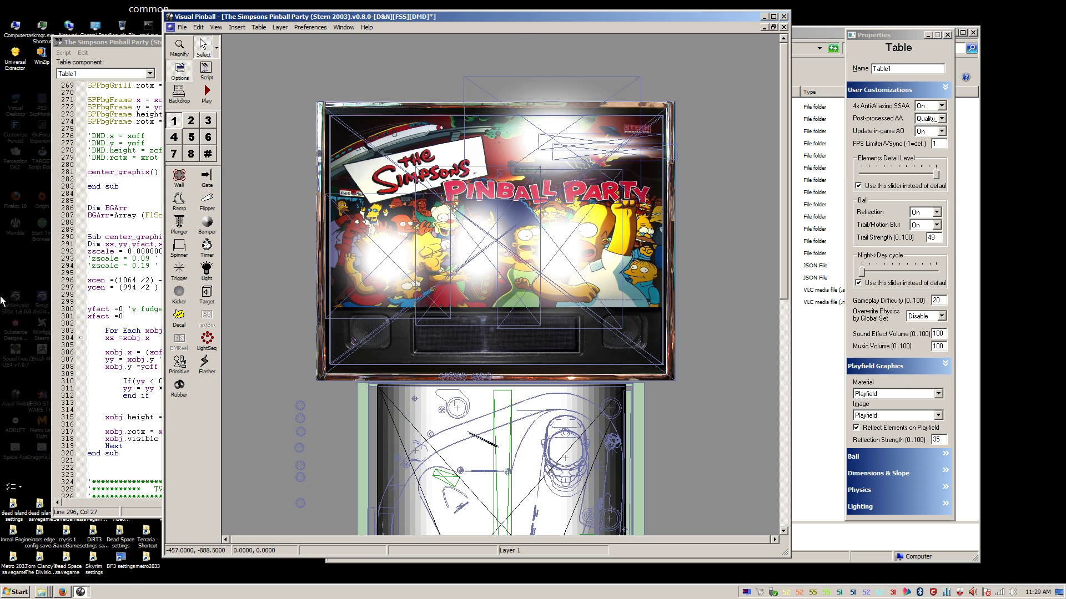
Step: Set xobj.visible to 0 in the center_graphix loop over the backglass flashers
left_click(113, 316)
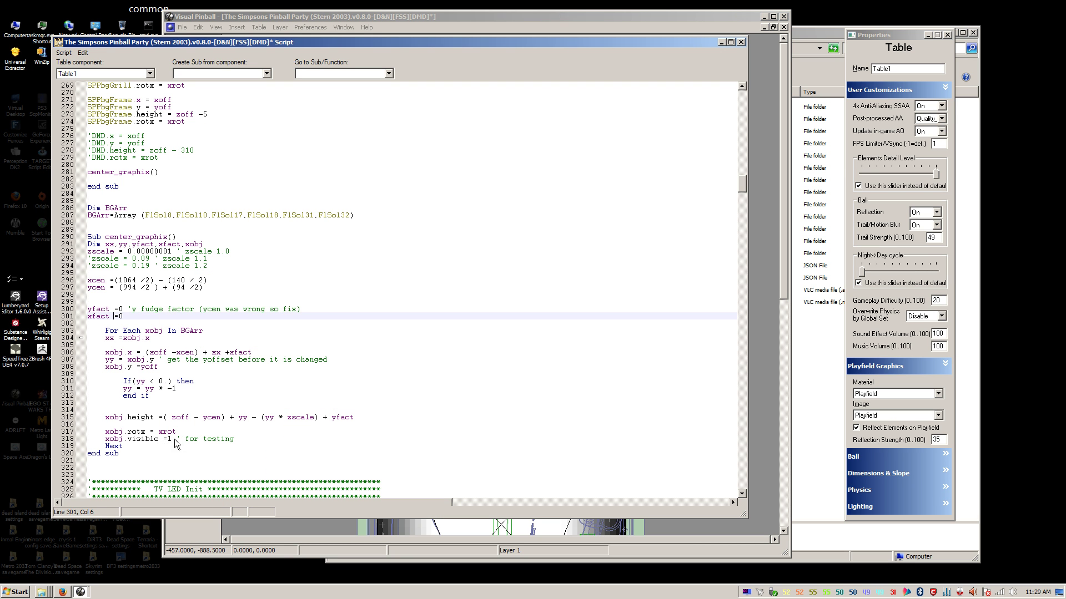
left_click(174, 438)
key("Left")
key("BackSpace")
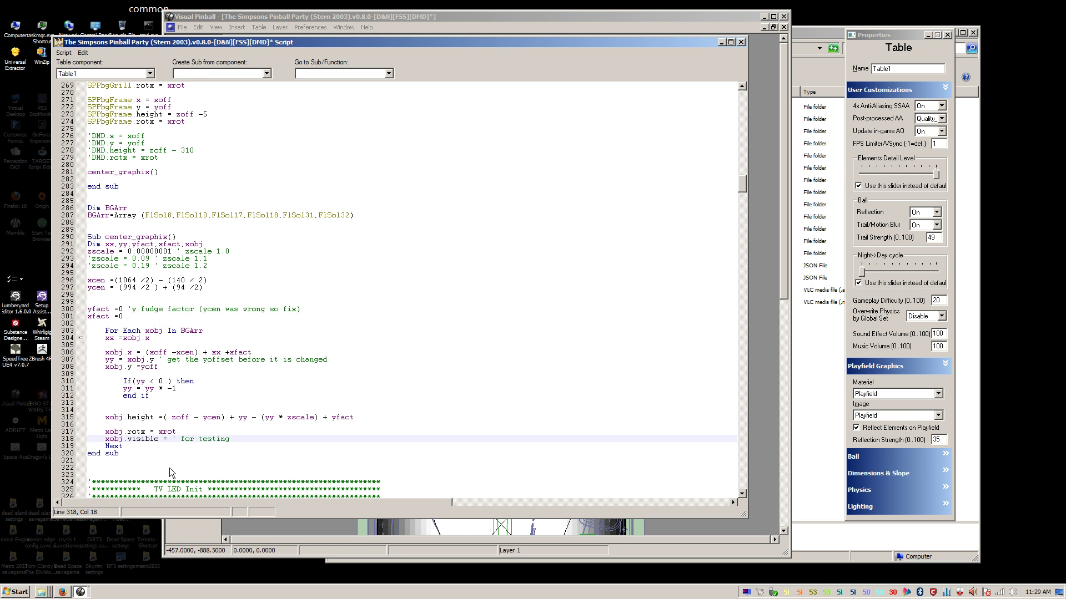
type("0")
left_click(389, 311)
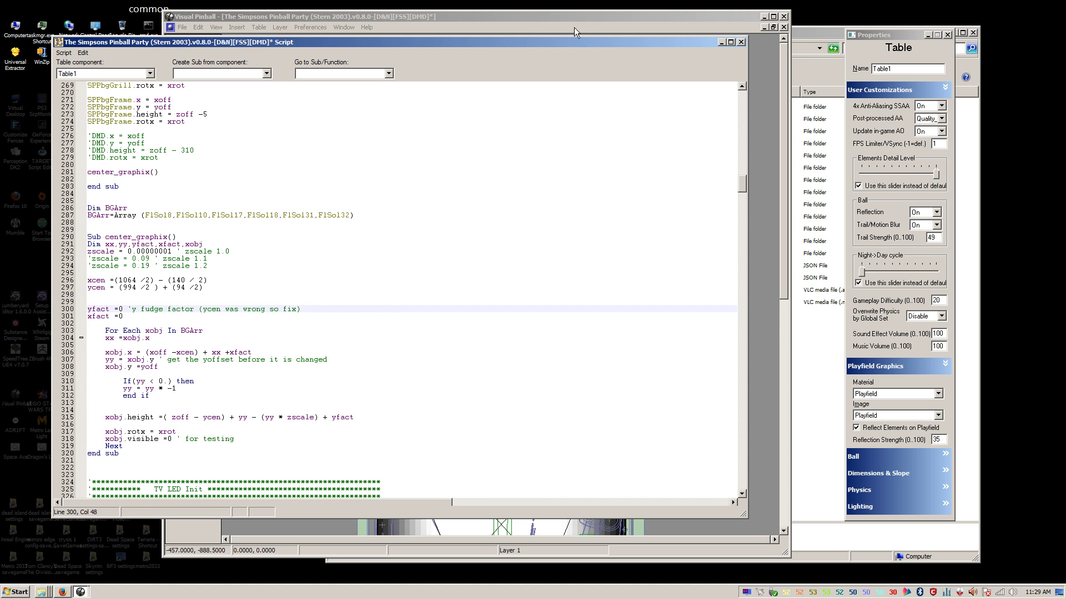
left_click_drag(584, 17, 567, 9)
left_click(791, 35)
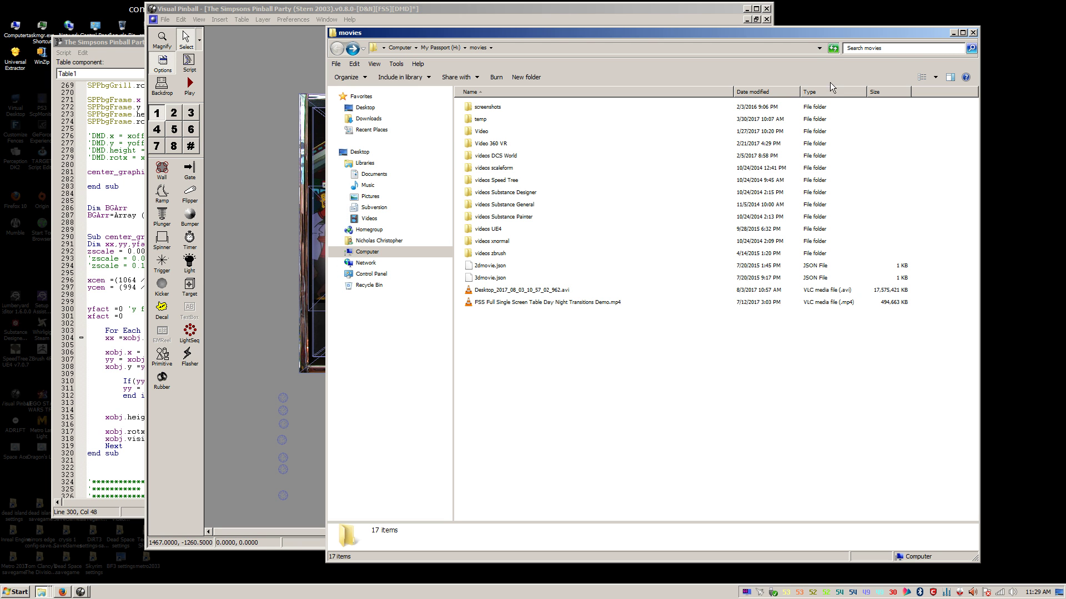
left_click(833, 49)
left_click(227, 229)
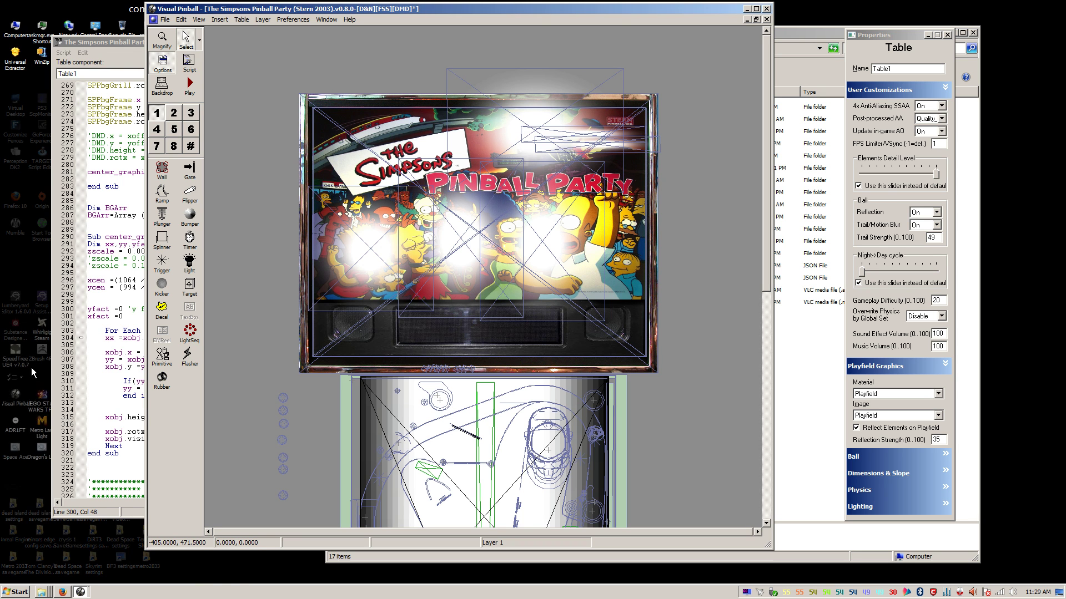
Step: Copy the six flasher names from the BGArr array and go to the solenoid callbacks near the start of the script
left_click(88, 311)
left_click_drag(145, 215, 351, 217)
key("ctrl+c")
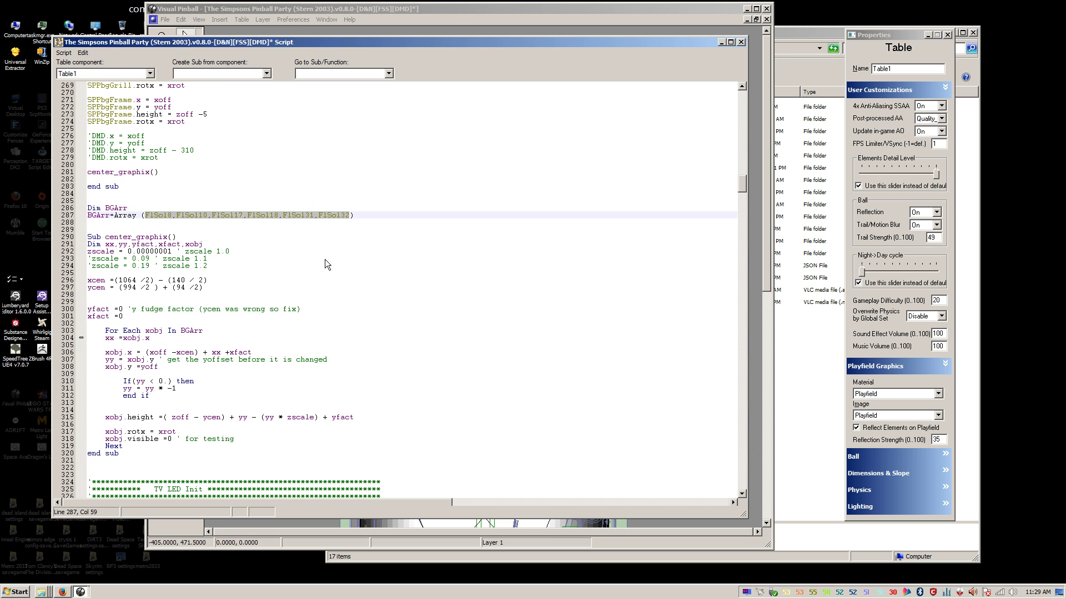
left_click(314, 272)
key("Page_Up")
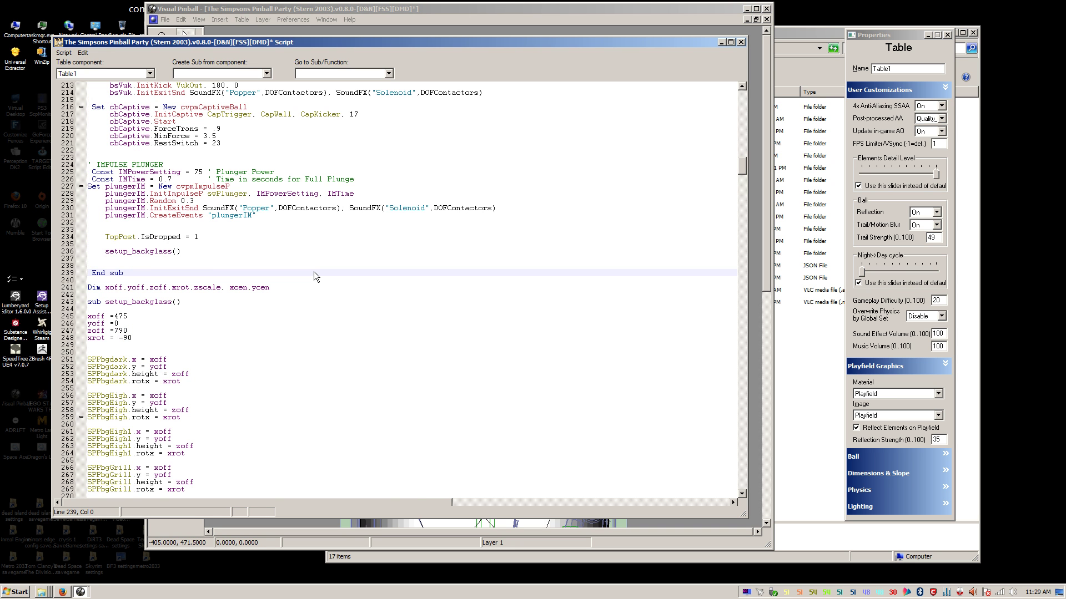
key("Page_Up")
key("Page_Up")
key("Page_Up")
key("Page_Up")
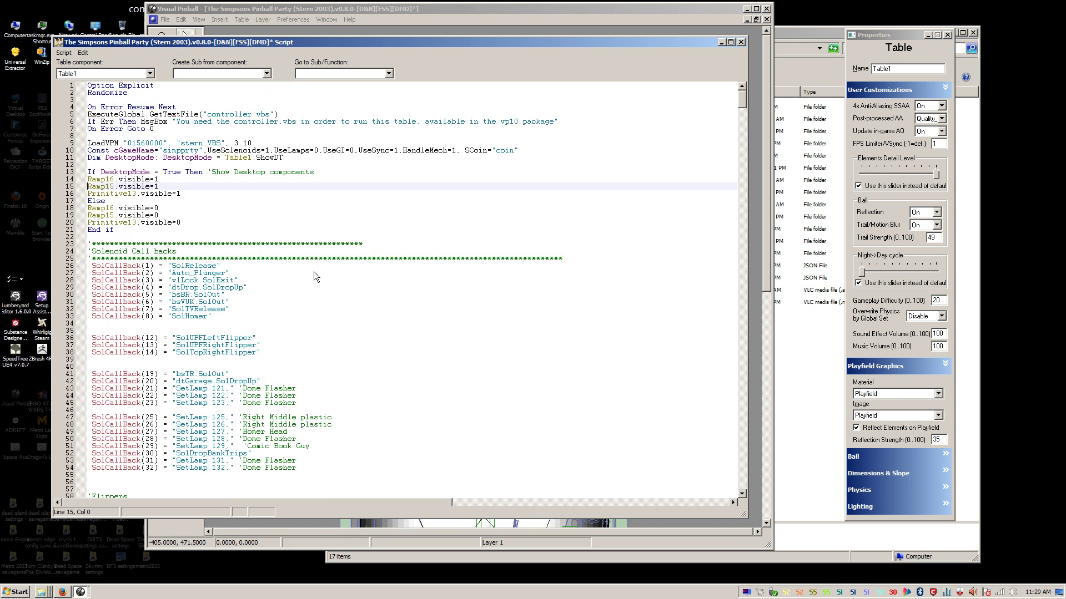
scroll(354, 302, "down", 11)
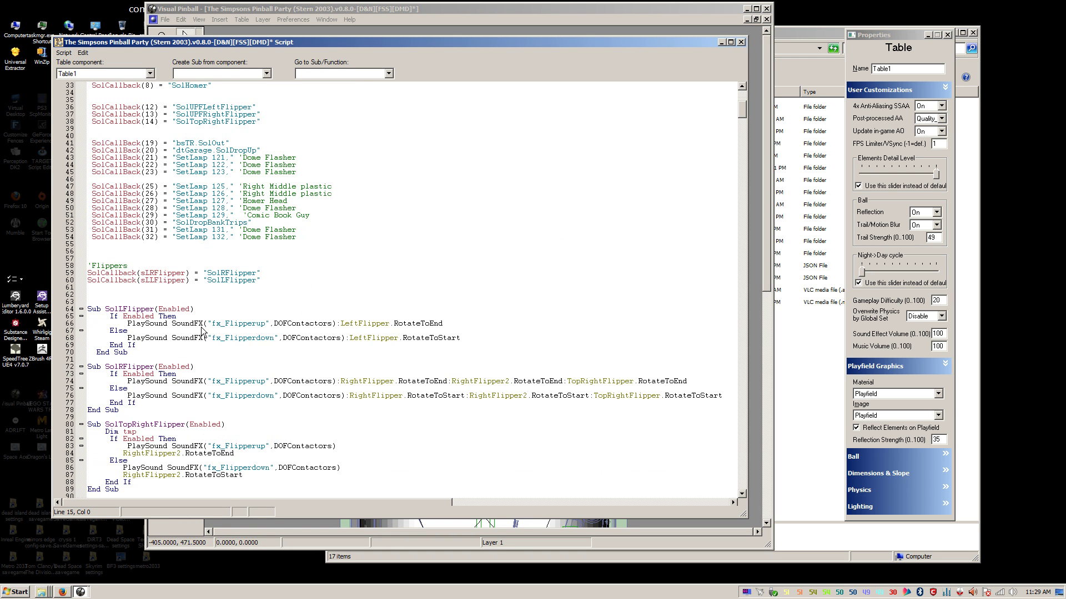
Step: Insert four blank lines above the SolLFlipper sub, below the flipper callbacks
left_click(181, 293)
key("Return")
key("Return")
key("Return")
key("Return")
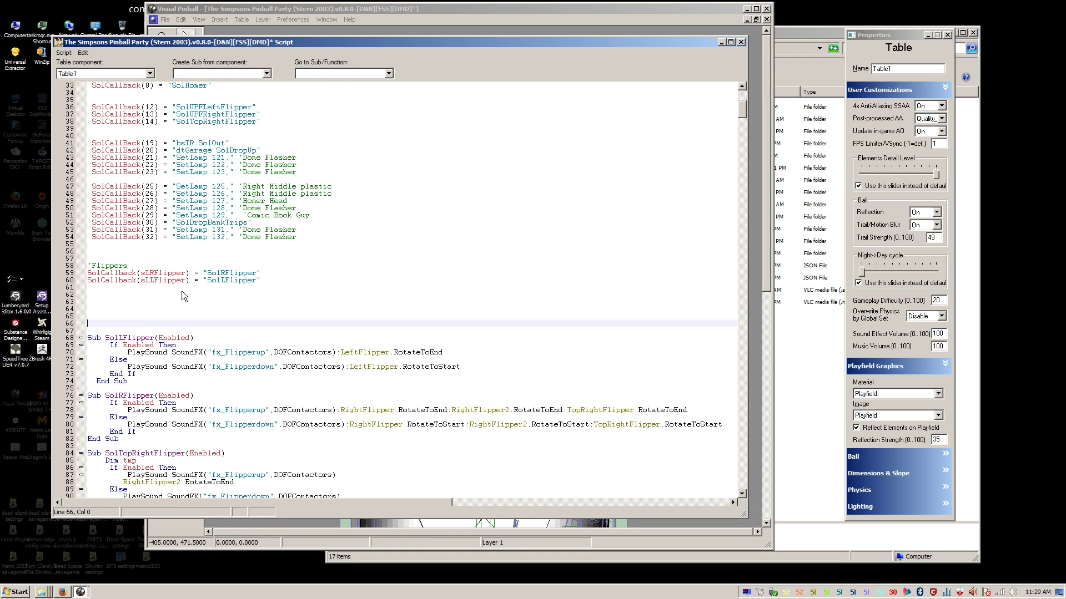
Step: Paste the copied flasher names as a comment line directly above the 'Flippers comment
key("Up")
key("Up")
key("Up")
key("Up")
key("Up")
key("Up")
key("Up")
key("Up")
key("Up")
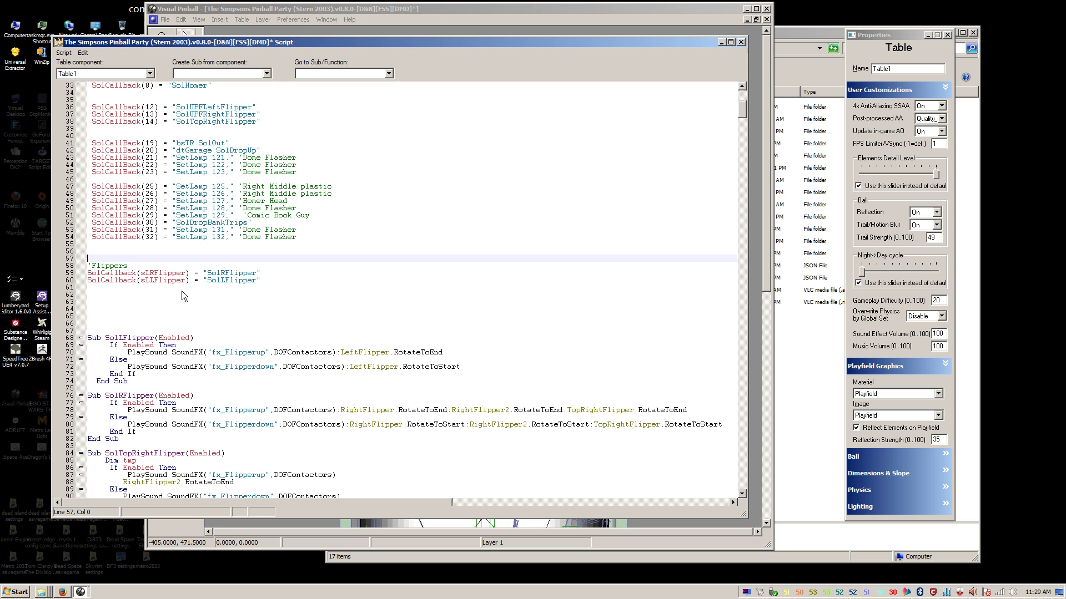
type("'")
key("ctrl+v")
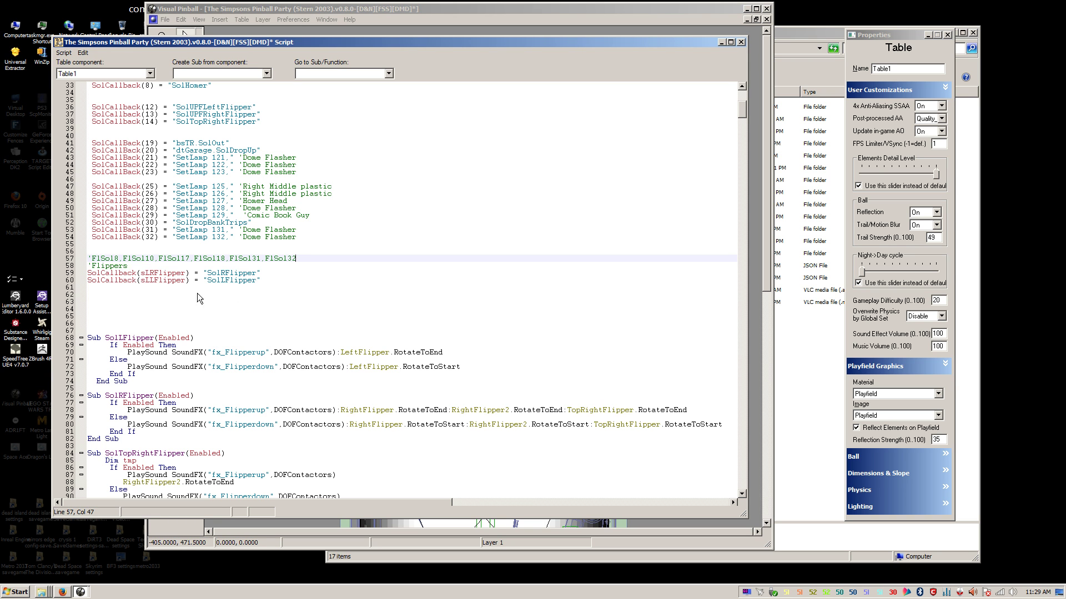
Step: Search the script for the SolHomer sub that the solenoid 8 callback refers to
double_click(110, 260)
left_click(204, 122)
scroll(205, 160, "up", 2)
left_click(197, 143)
double_click(190, 129)
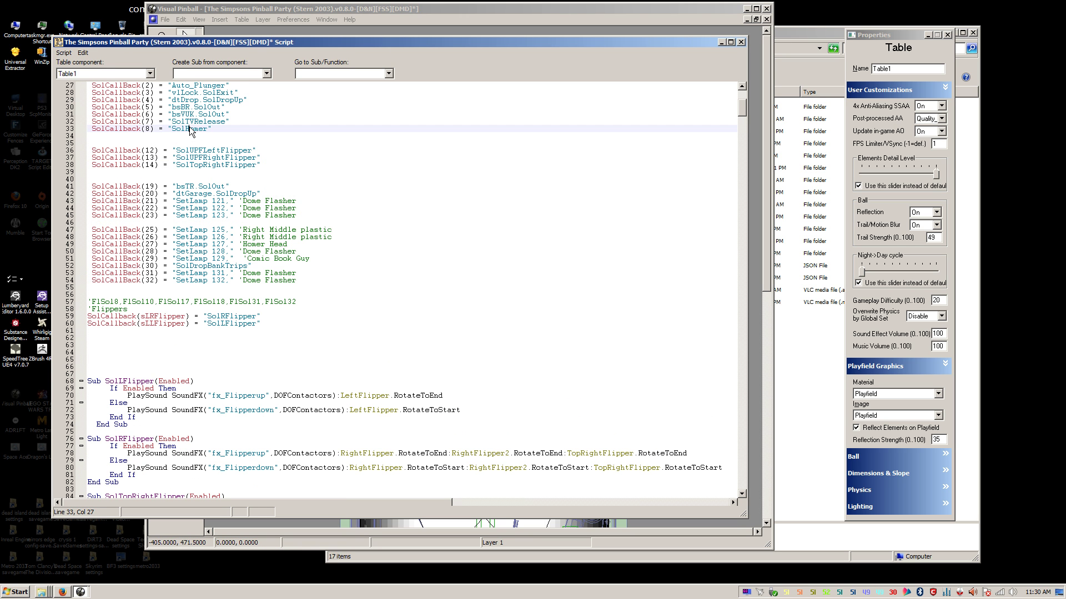
left_click(84, 53)
left_click(95, 112)
left_click(252, 147)
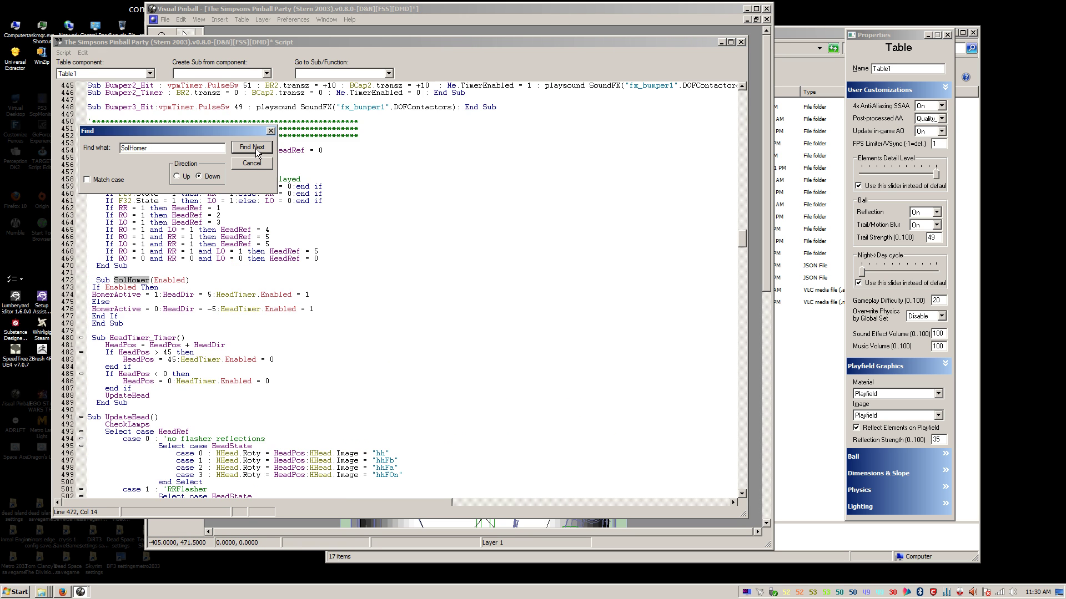
left_click(251, 163)
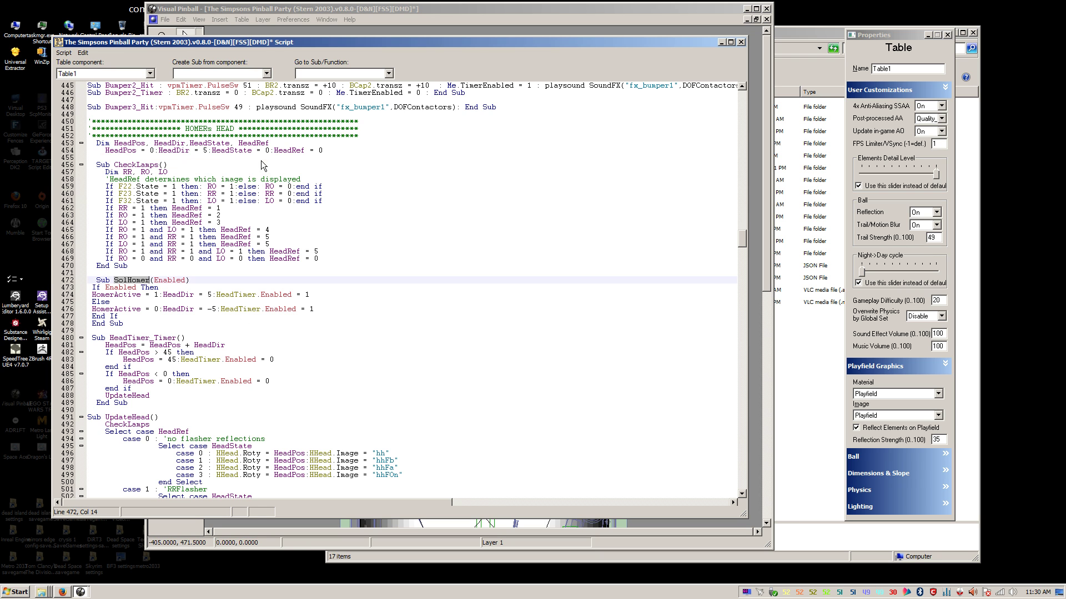
Step: Add the line FlSol8.visible =1 to the enabled branch of the SolHomer sub
left_click(314, 296)
key("Return")
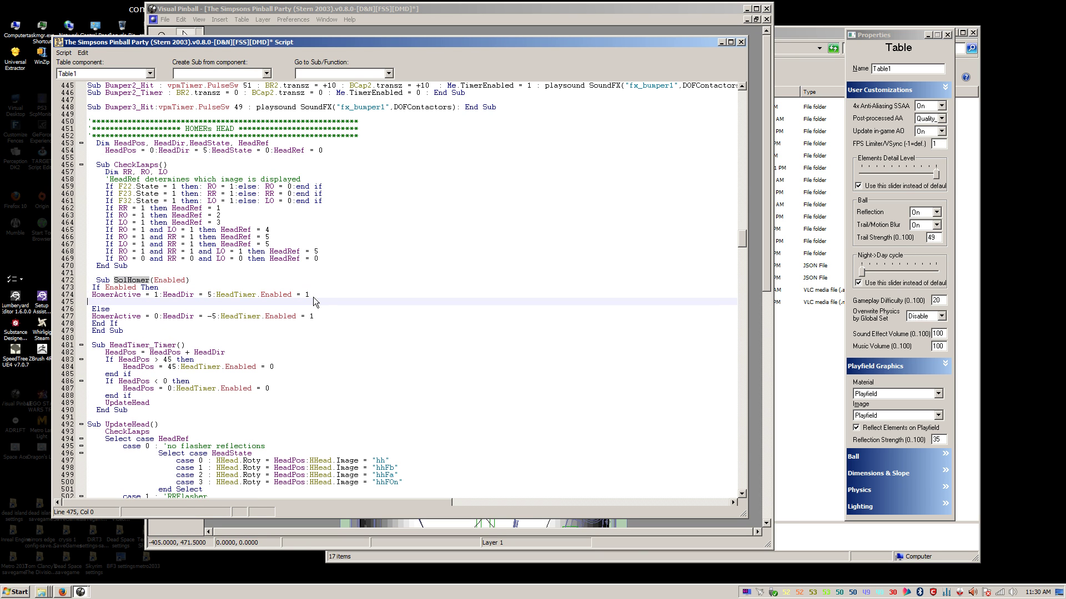
type("FlSol8.visible =1")
Step: Copy the FlSol8.visible line into the Else branch of SolHomer and set its value to 0
left_click_drag(103, 303, 176, 307)
key("ctrl+c")
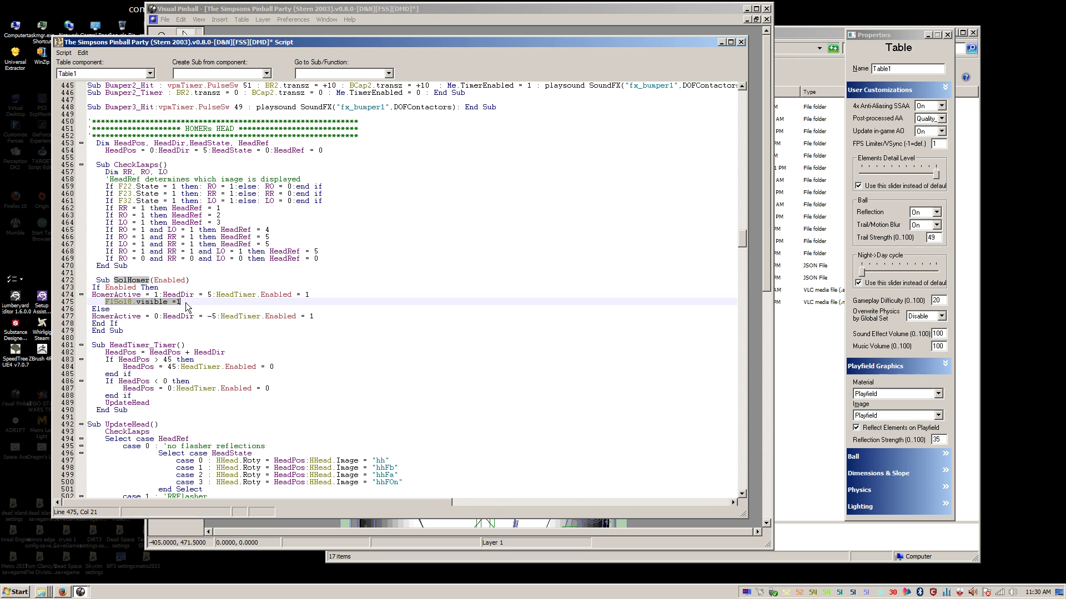
left_click(327, 316)
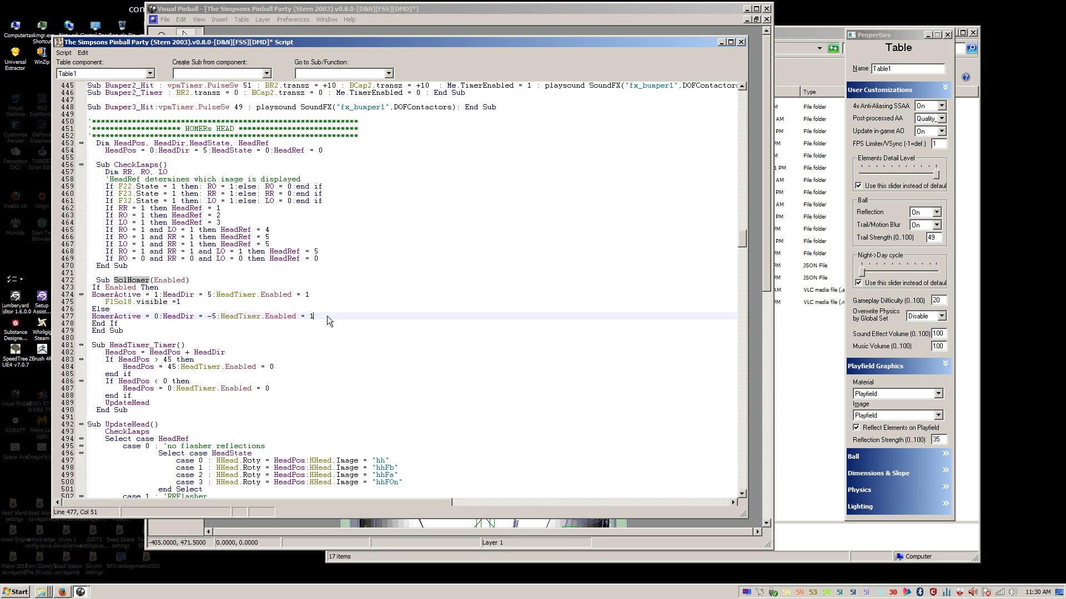
key("Return")
key("ctrl+v")
type("1")
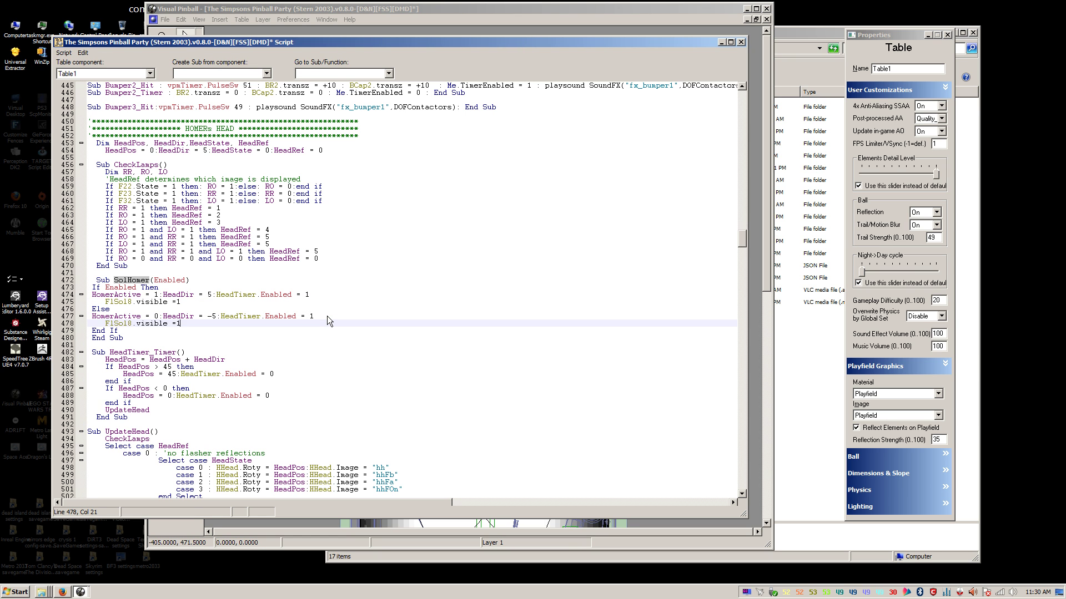
key("Delete")
type("0")
Step: Repeat the SolHomer search to get back to its entry in the solenoid callback list
left_click(228, 334)
key("Up")
key("Up")
key("Up")
key("Up")
key("Up")
key("Up")
key("Up")
key("Up")
key("Up")
key("Up")
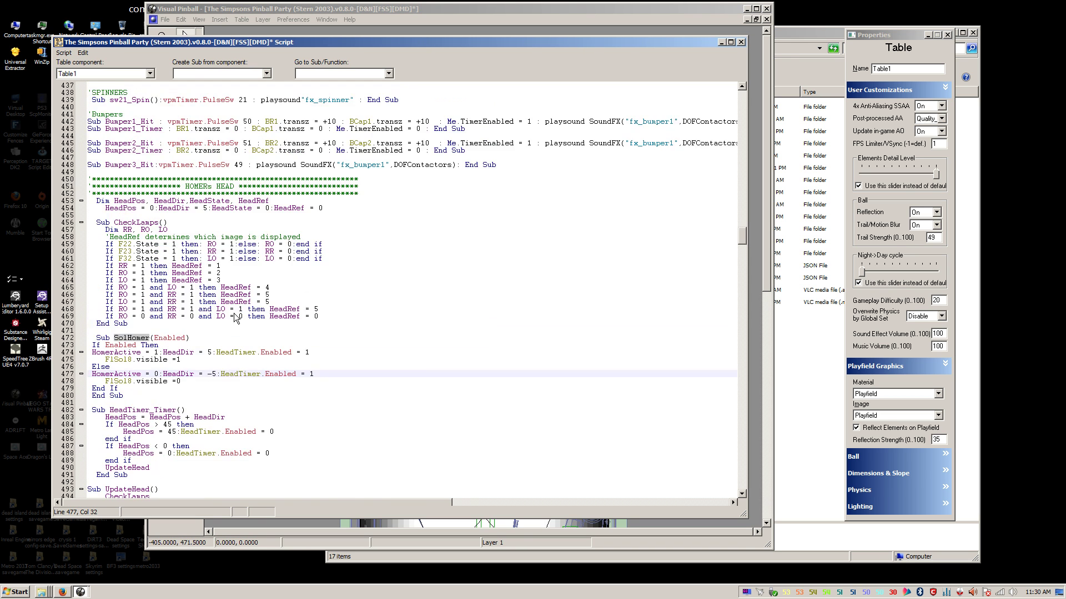
key("ctrl+Right")
key("ctrl+Right")
key("ctrl+Right")
key("ctrl+Right")
key("ctrl+Right")
key("ctrl+Right")
key("ctrl+Right")
key("ctrl+Right")
key("ctrl+Right")
key("ctrl+Right")
key("F3")
key("F3")
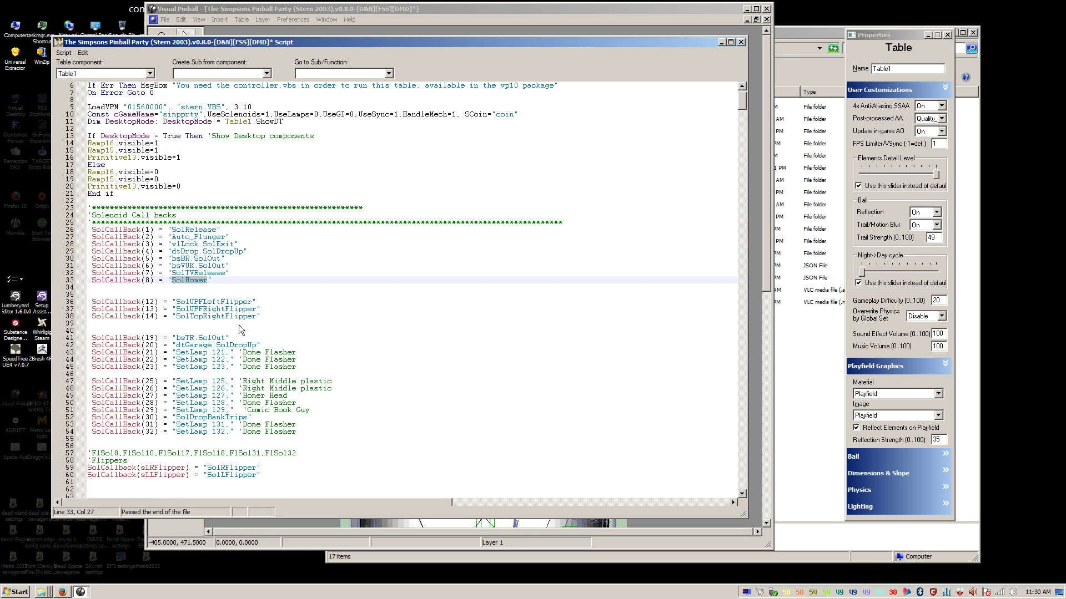
Step: Delete FlSol8 from the commented flasher list above the flipper callbacks
left_click(232, 293)
scroll(232, 291, "down", 5)
left_click(159, 373)
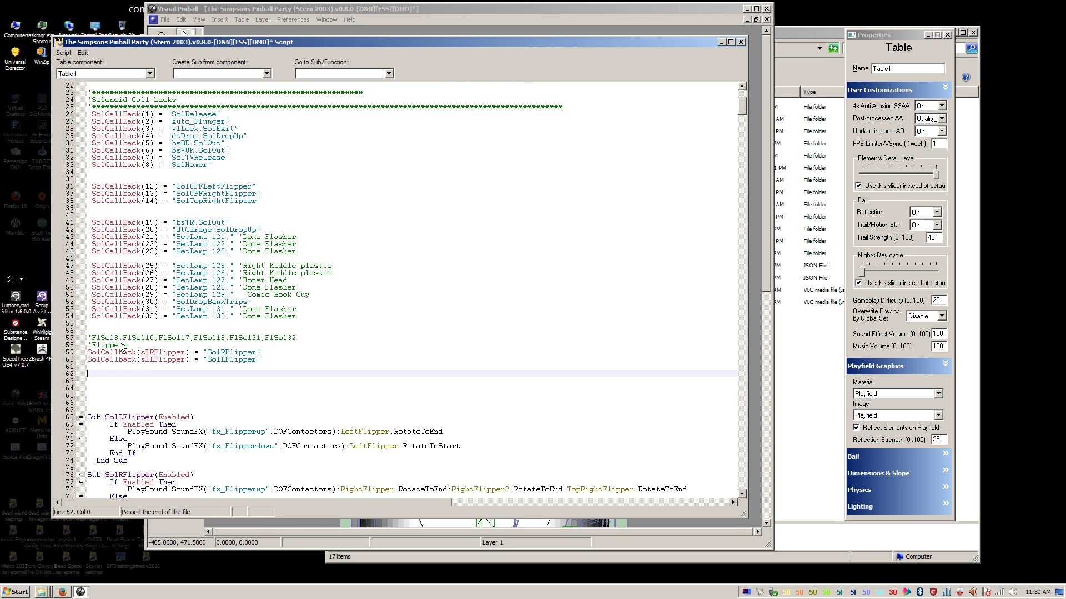
double_click(111, 338)
key("Delete")
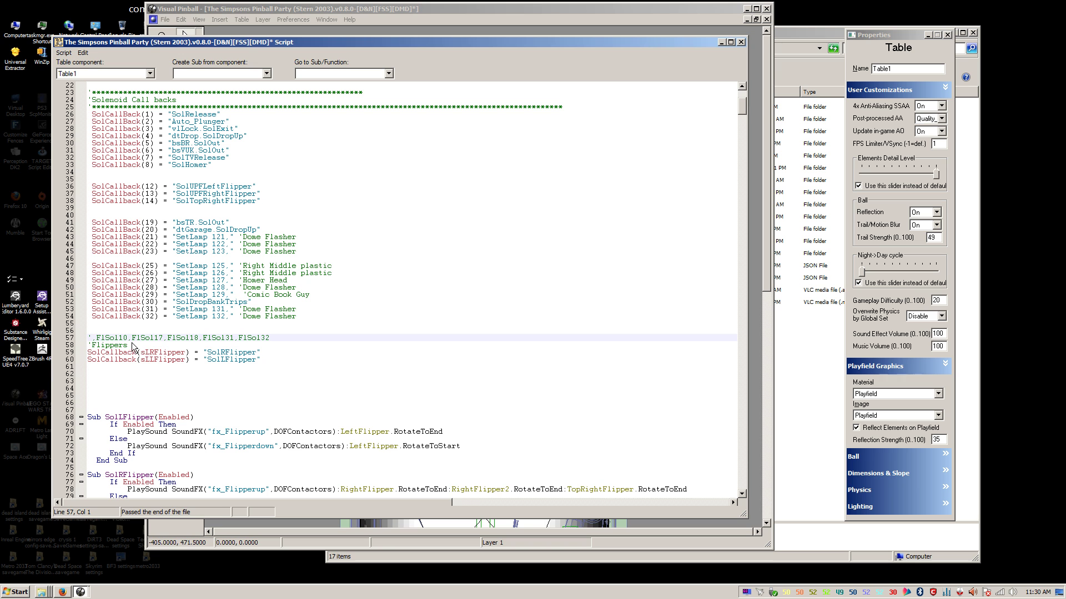
Step: Duplicate the whole SolLFlipper sub into the blank lines above the original
left_click(159, 366)
scroll(157, 362, "down", 3)
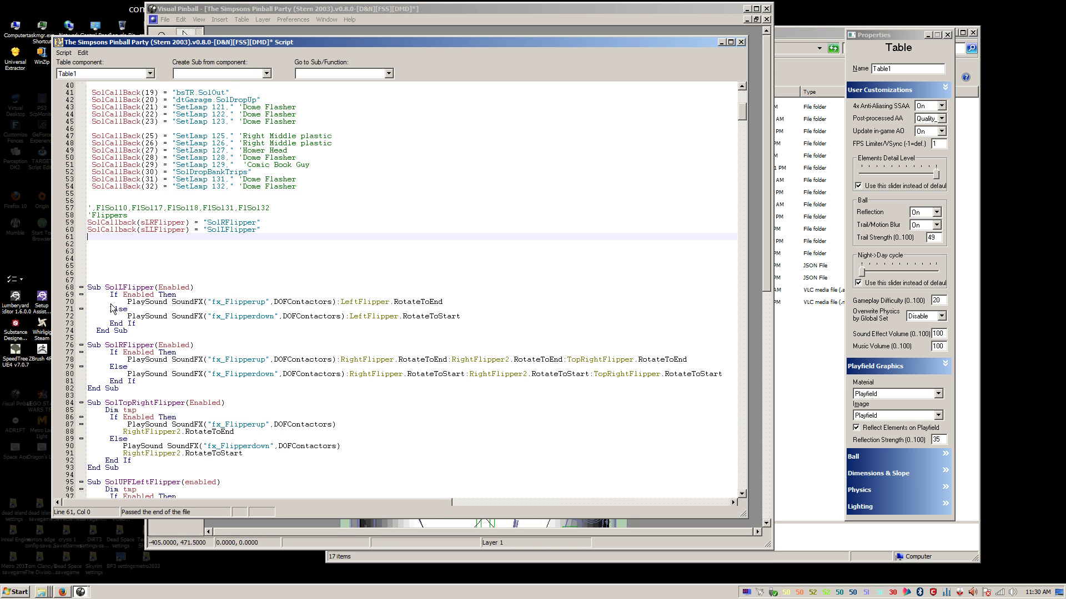
left_click_drag(88, 288, 138, 332)
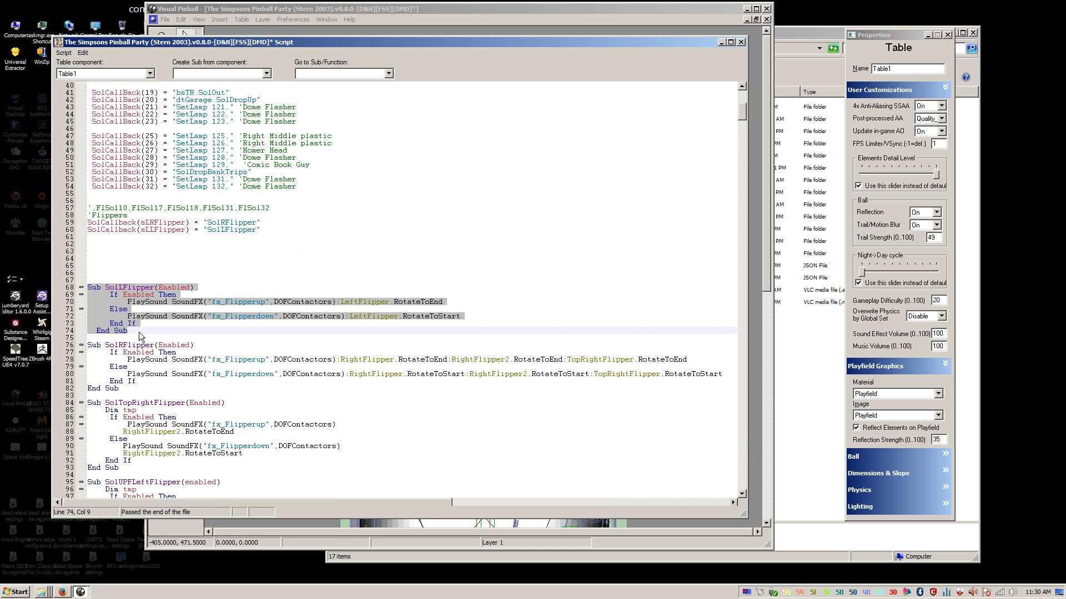
key("ctrl+c")
left_click(135, 258)
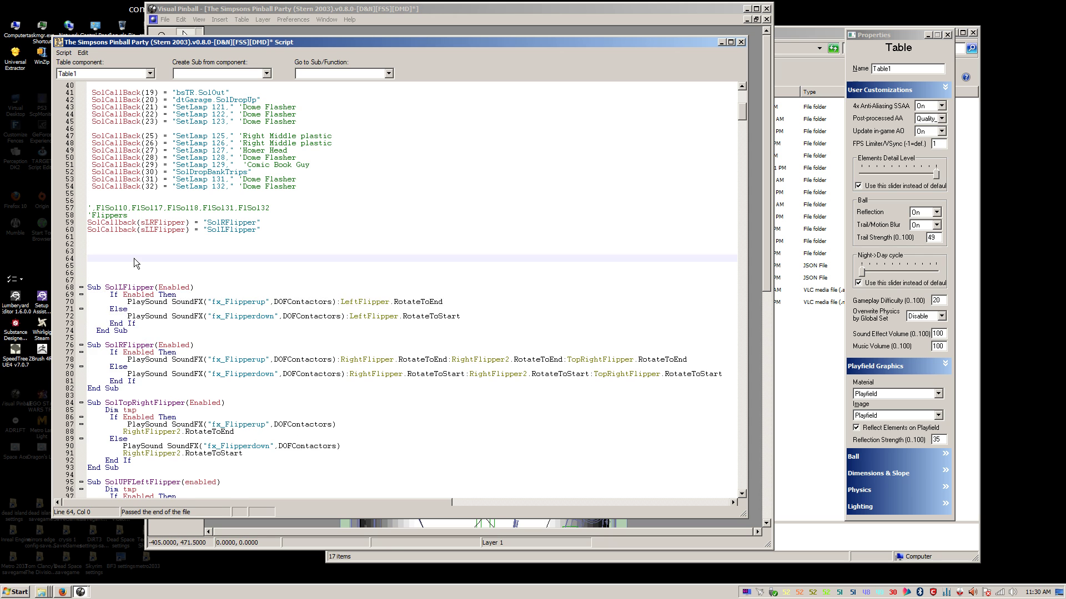
key("ctrl+v")
Step: Delete the PlaySound statements from both branches of the duplicated sub, keeping the If/Else structure
left_click_drag(127, 272, 464, 281)
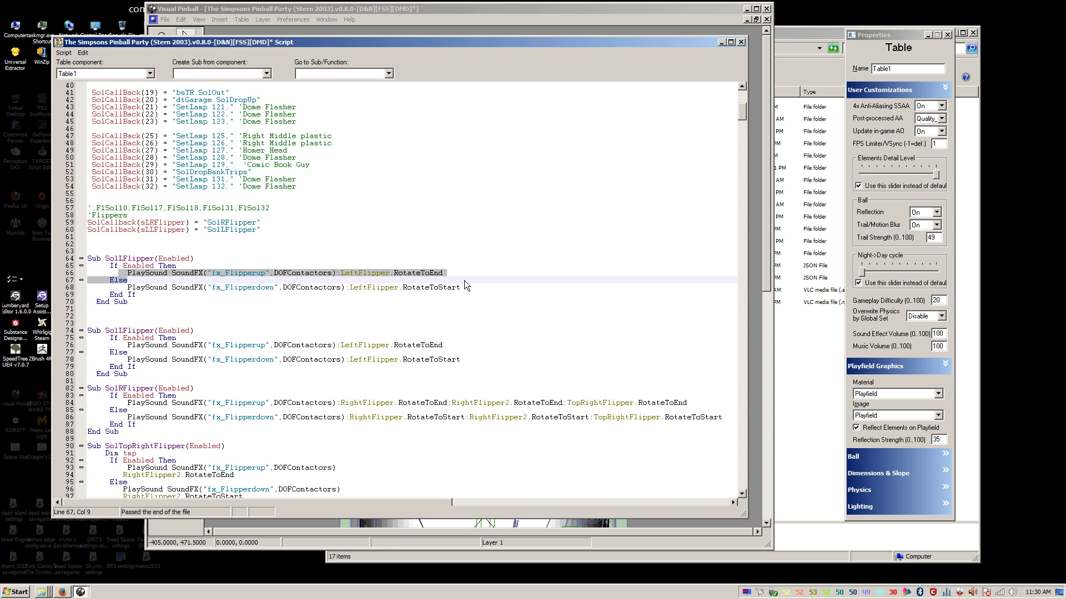
left_click_drag(127, 273, 475, 275)
key("Delete")
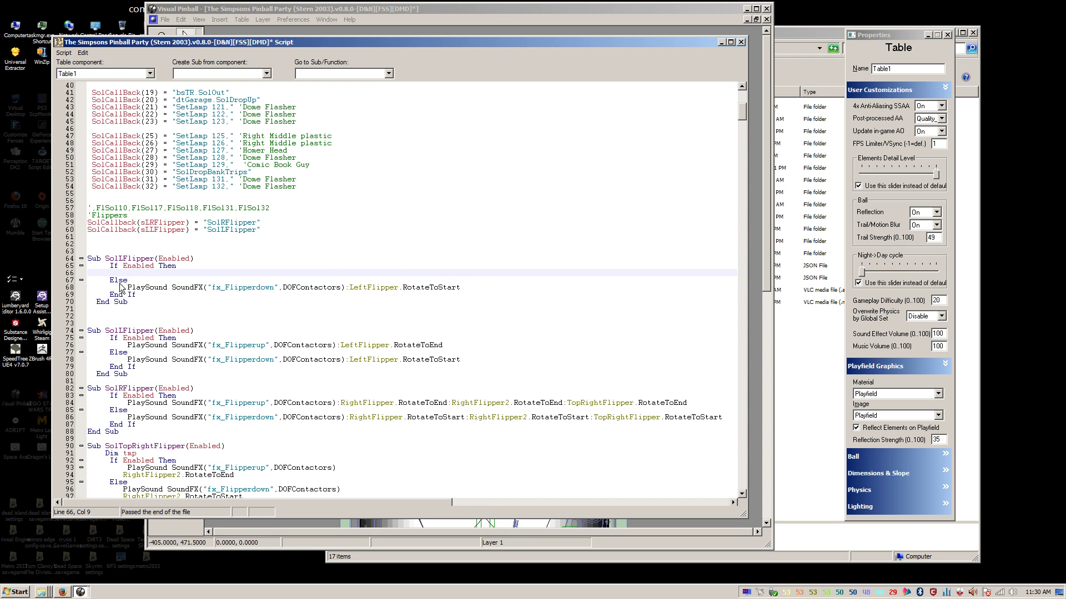
left_click_drag(119, 288, 466, 286)
key("Delete")
left_click(158, 281)
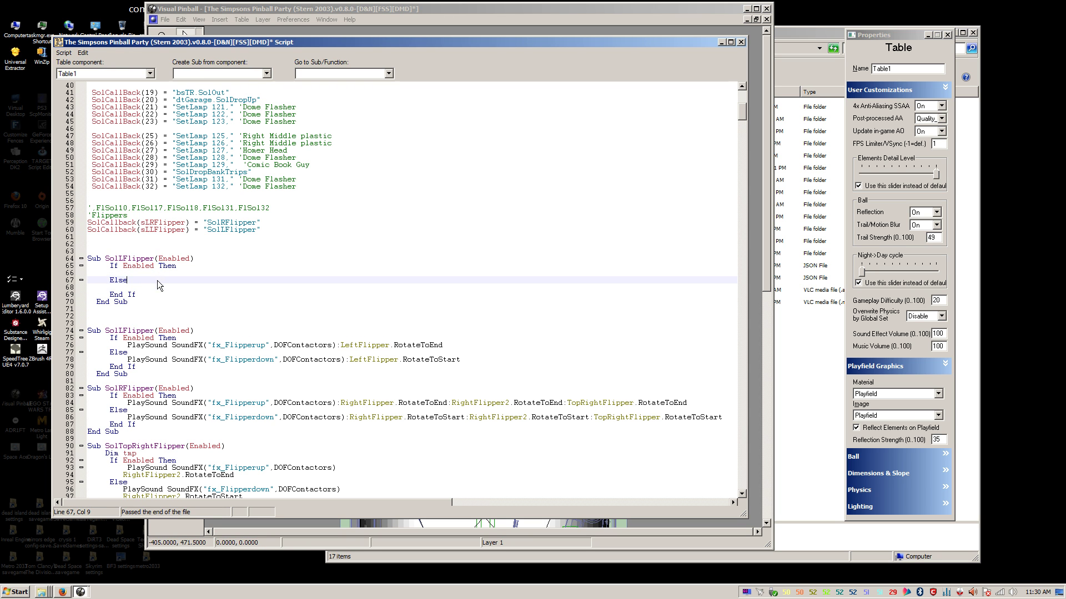
Step: Rename the duplicated SolLFlipper sub to Sol10
left_click_drag(118, 259, 155, 259)
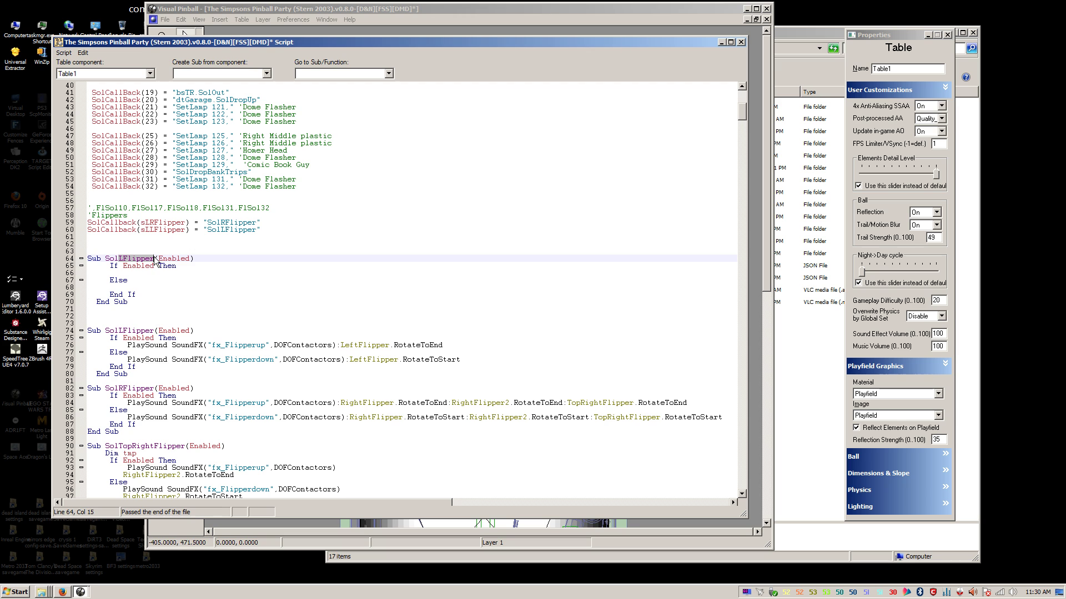
type("10")
left_click(165, 308)
scroll(166, 295, "up", 5)
scroll(165, 183, "down", 3)
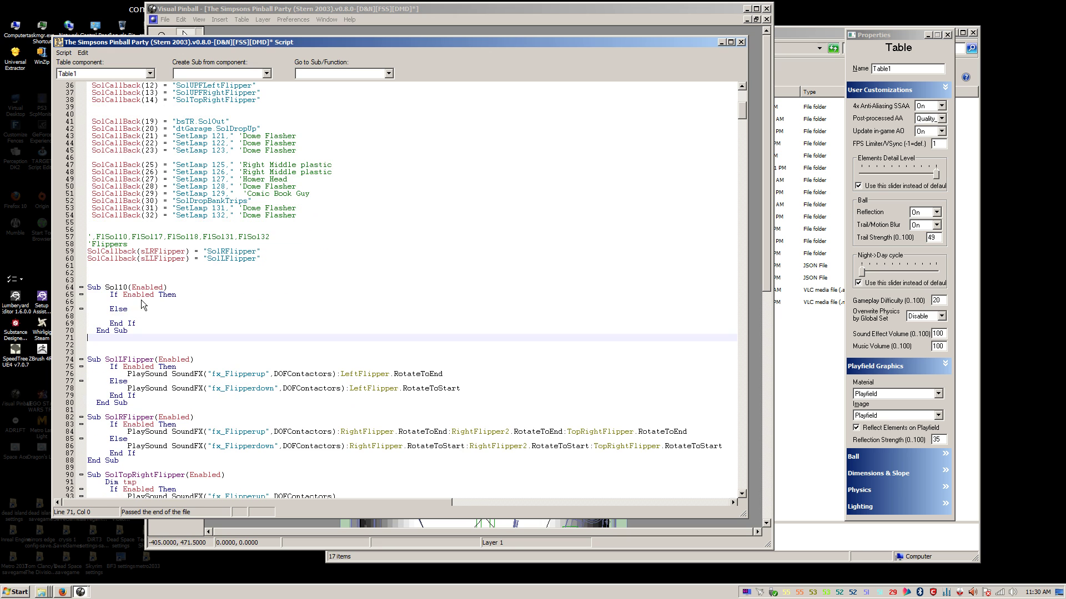
left_click_drag(89, 293, 133, 329)
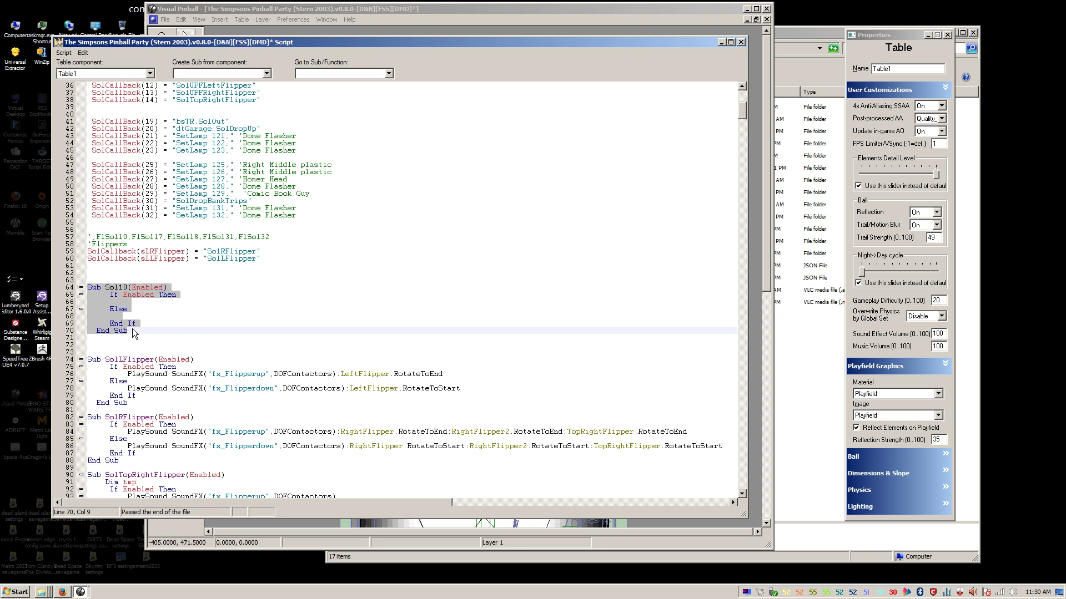
left_click(139, 309)
Step: Add the line FlSol10.visible =1 to the enabled branch of the Sol10 sub and select that statement
scroll(136, 294, "up", 1)
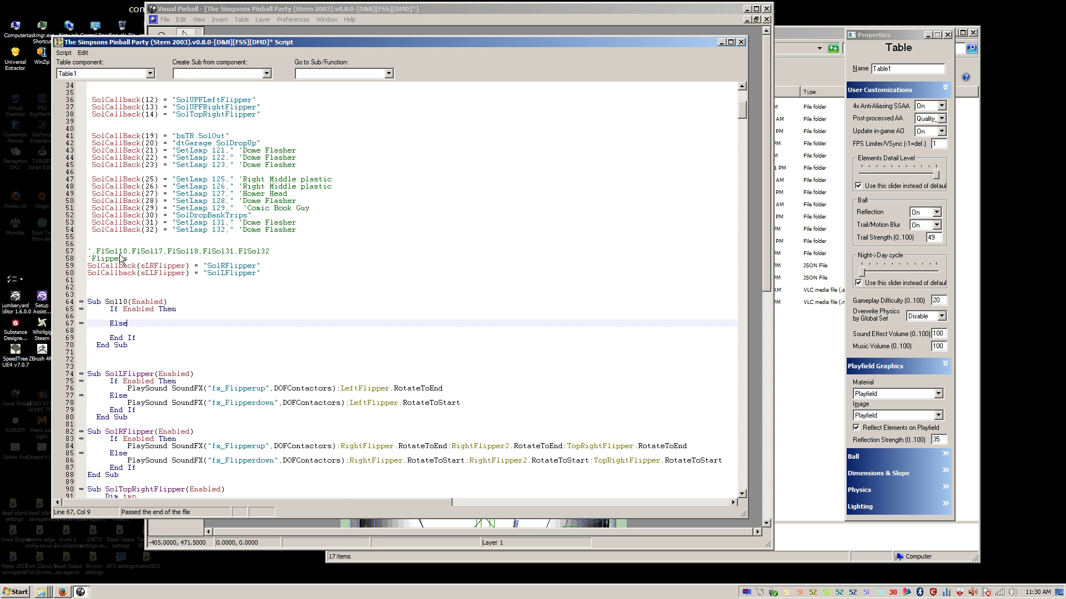
double_click(119, 251)
left_click(126, 317)
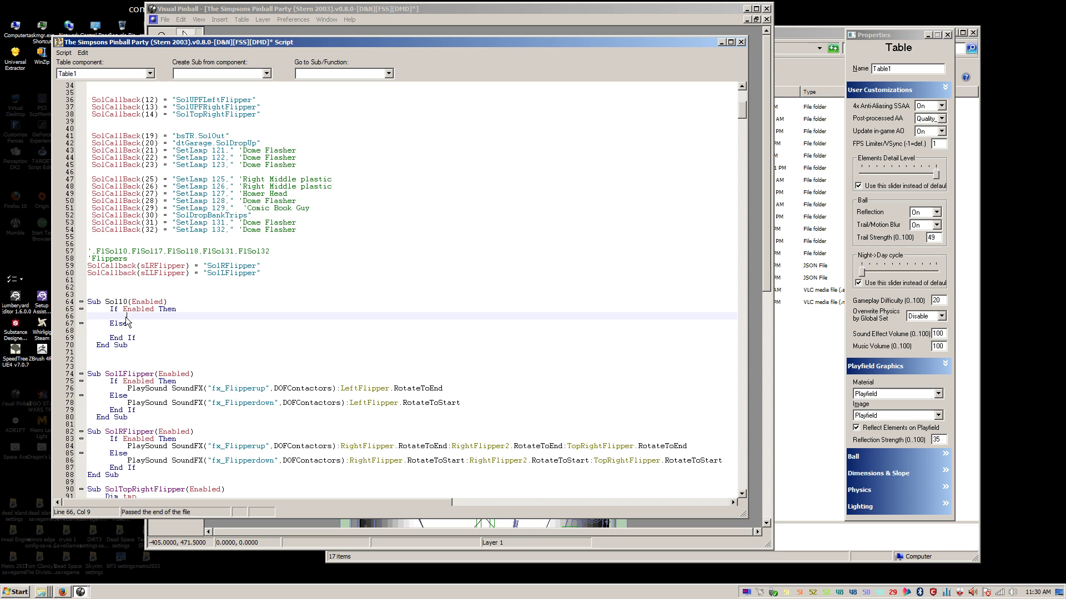
key("ctrl+v")
left_click_drag(124, 317, 218, 317)
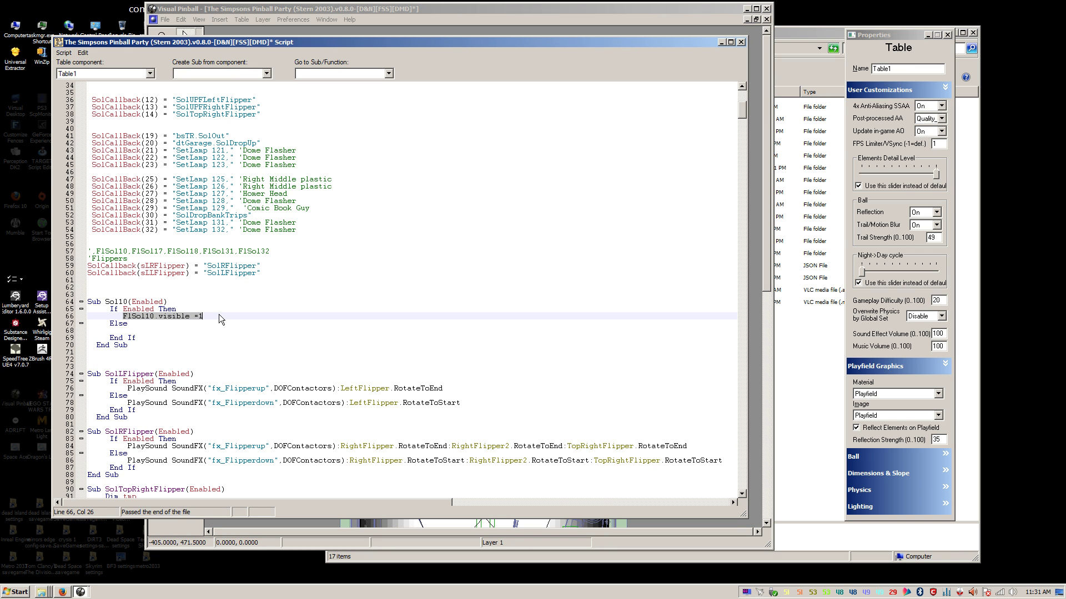
Step: Add the line FlSol10.visible =0 to the Else branch of the Sol10 sub
left_click(141, 330)
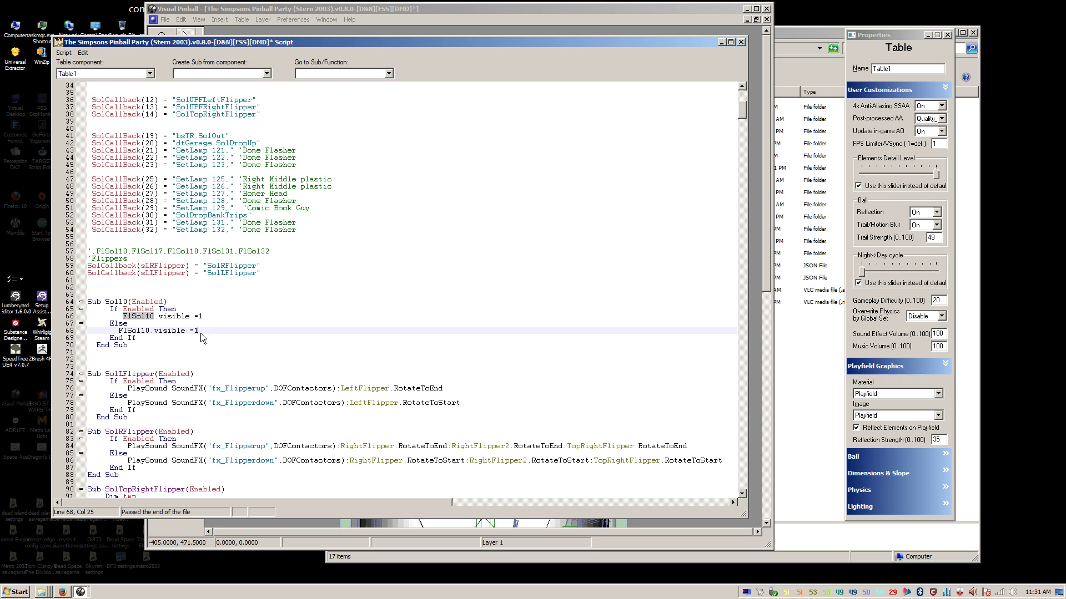
type("0")
left_click(203, 315)
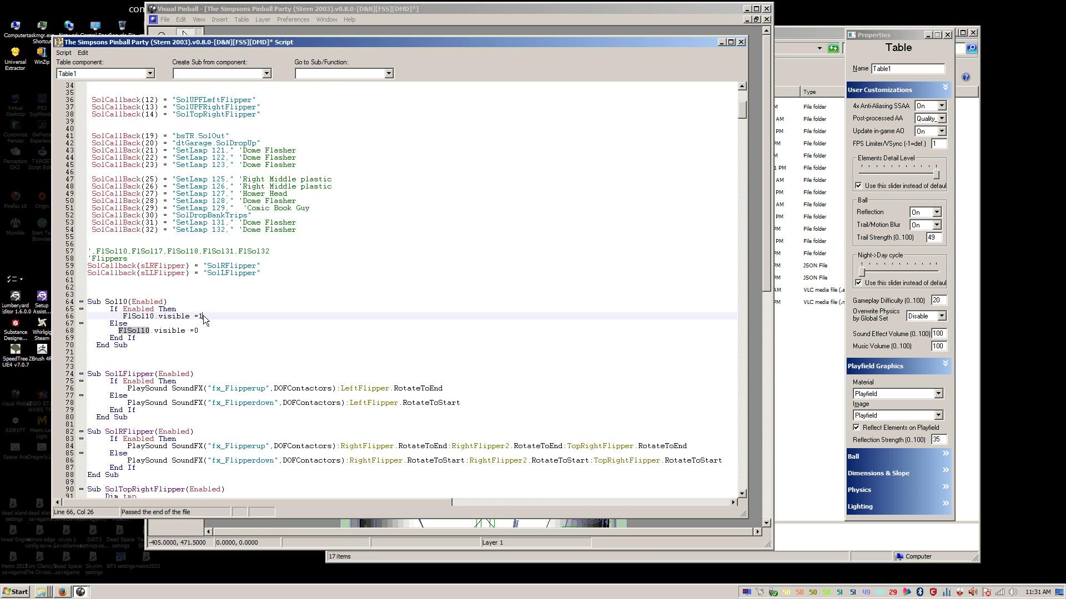
Step: Duplicate the complete Sol10 sub twice below the original, separated by blank lines
left_click(138, 352)
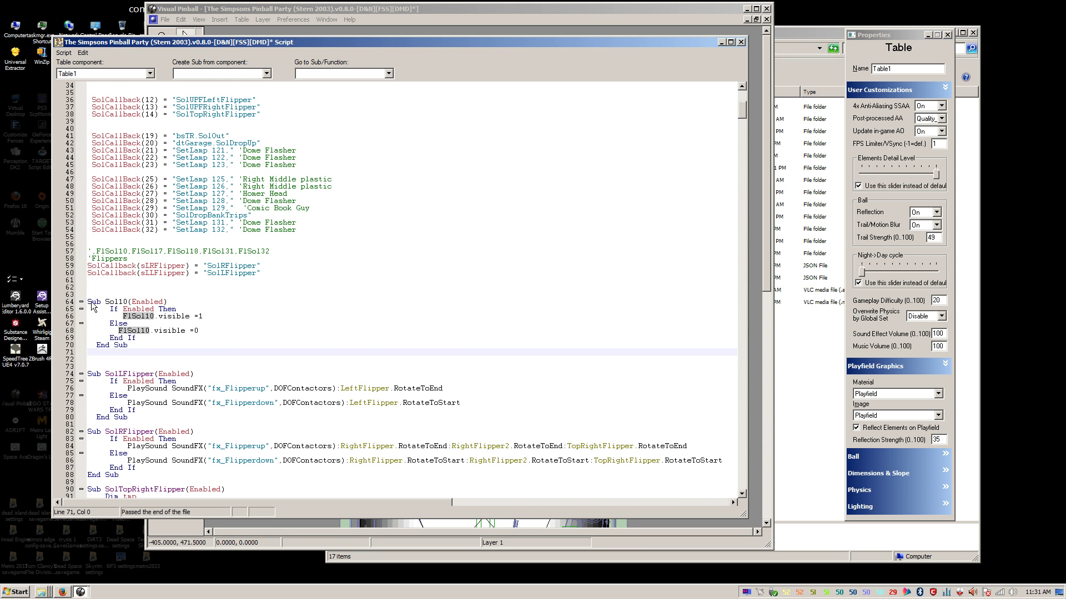
left_click_drag(90, 303, 148, 347)
key("ctrl+c")
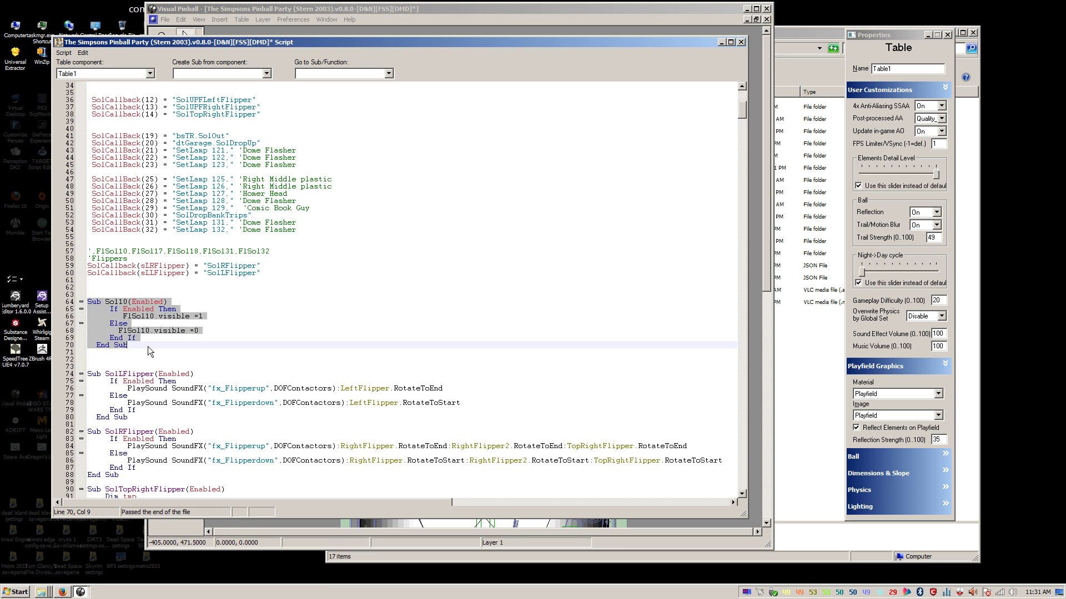
left_click(147, 347)
key("Return")
key("Return")
key("ctrl+v")
key("Return")
key("Return")
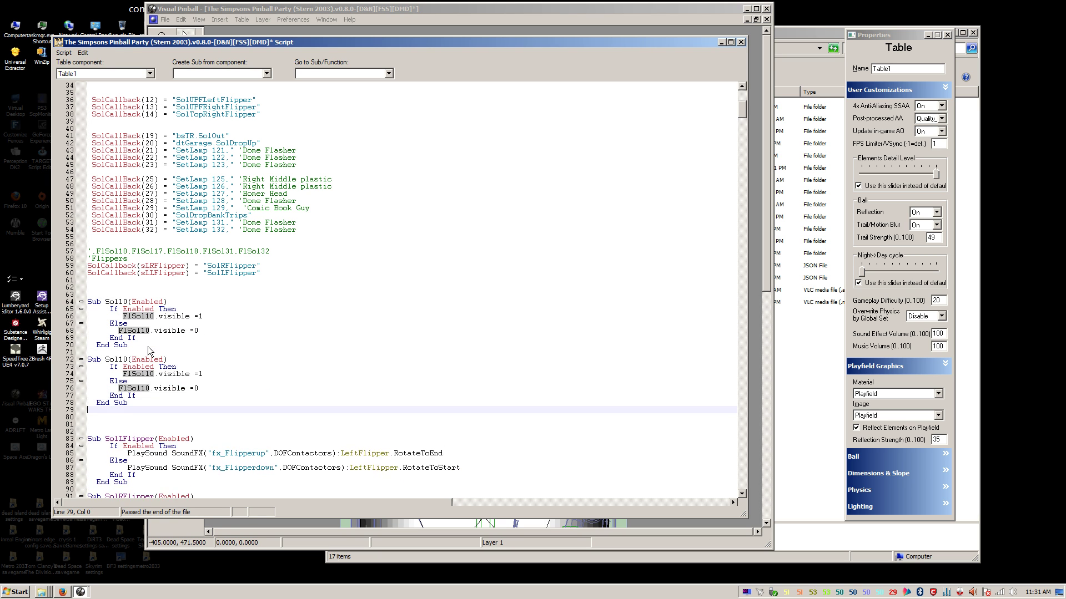
key("ctrl+v")
Step: Rename the first copied sub to Sol17 and change the flasher in both of its branches to FlSol17
left_click(130, 359)
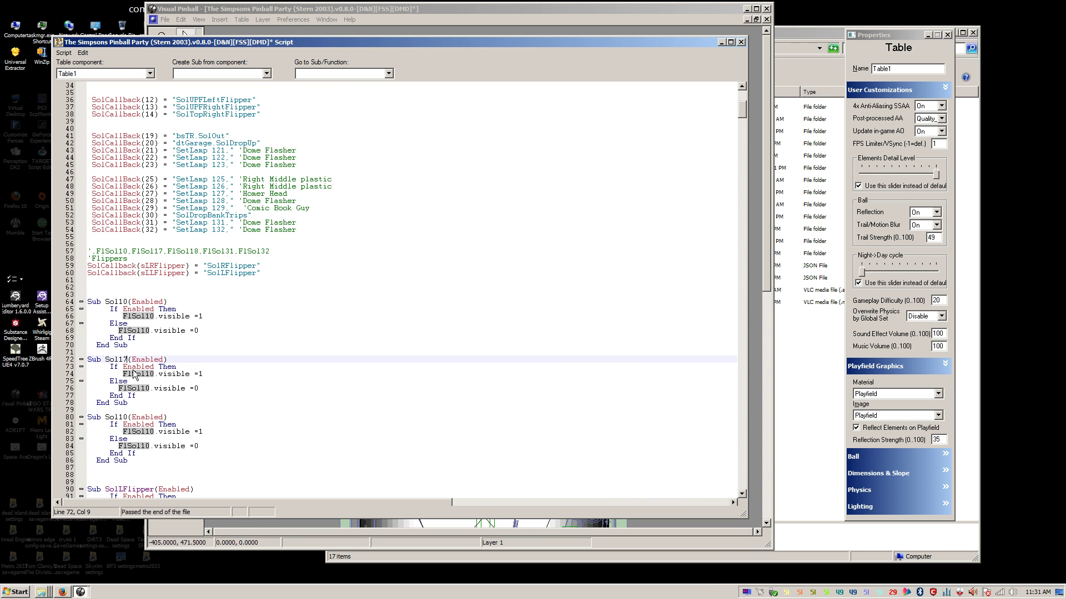
key("Down")
key("Down")
key("End")
key("BackSpace")
type("7")
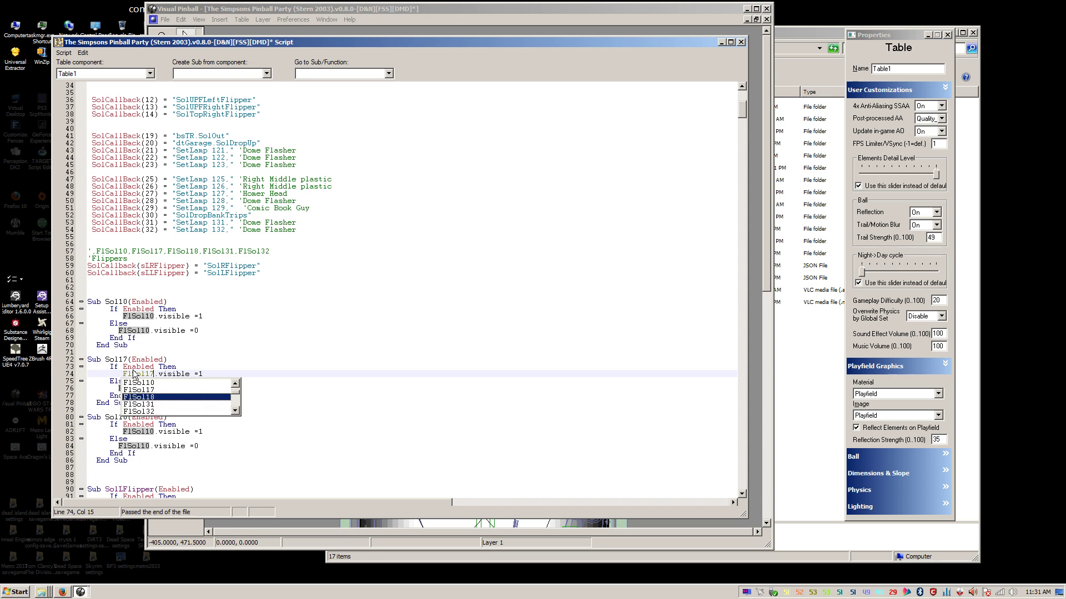
key("Escape")
key("Down")
key("Down")
key("BackSpace")
type("7")
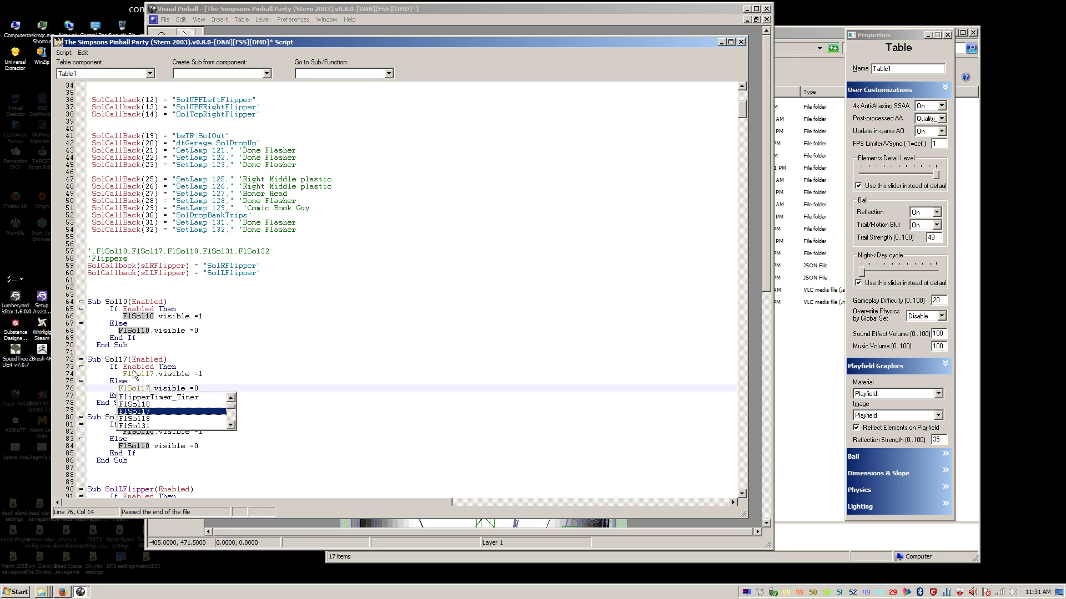
key("Escape")
Step: Rename the second copied Sol10 sub to Sol18
key("Down")
key("Down")
key("Down")
key("Down")
key("Left")
key("Left")
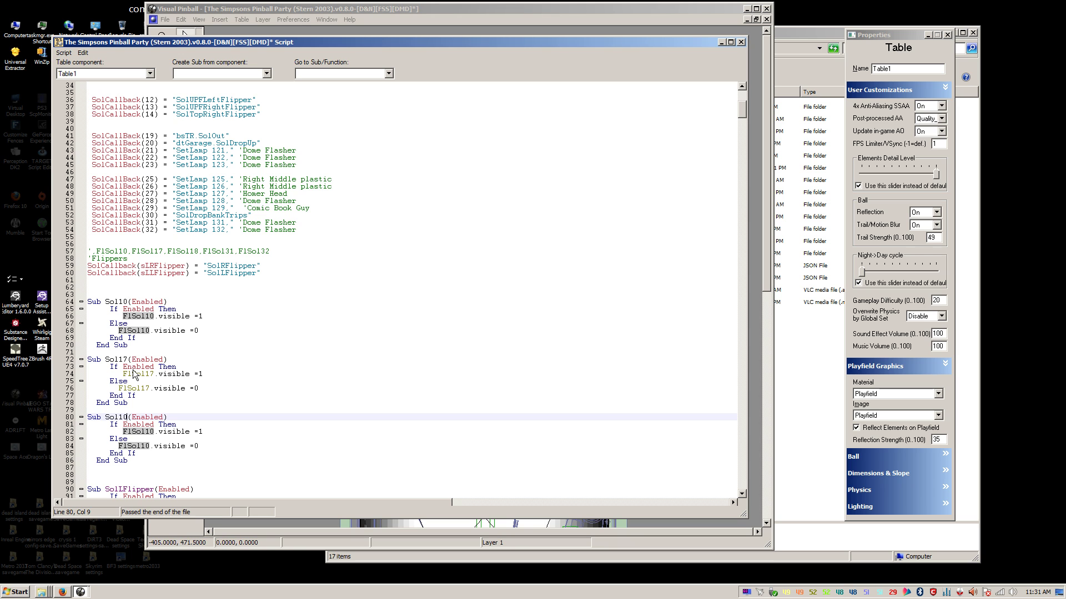
type("8")
key("Delete")
Step: Change the flasher in both branches of the Sol18 sub to FlSol18
key("Down")
key("Down")
key("Right")
key("Right")
key("Right")
type("8")
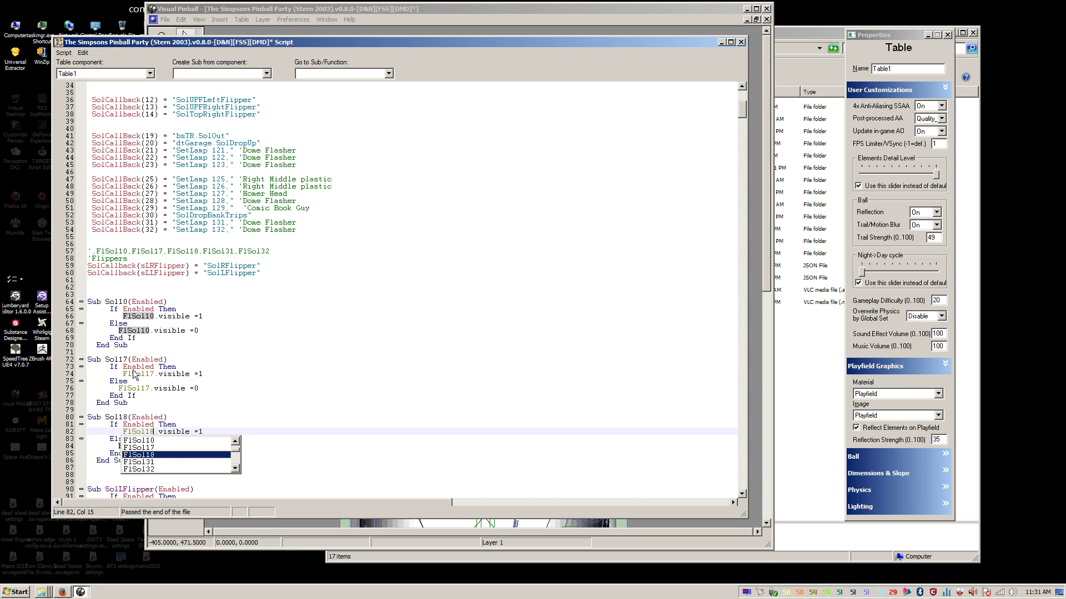
key("Delete")
key("Down")
key("Down")
key("Left")
key("Left")
type("8")
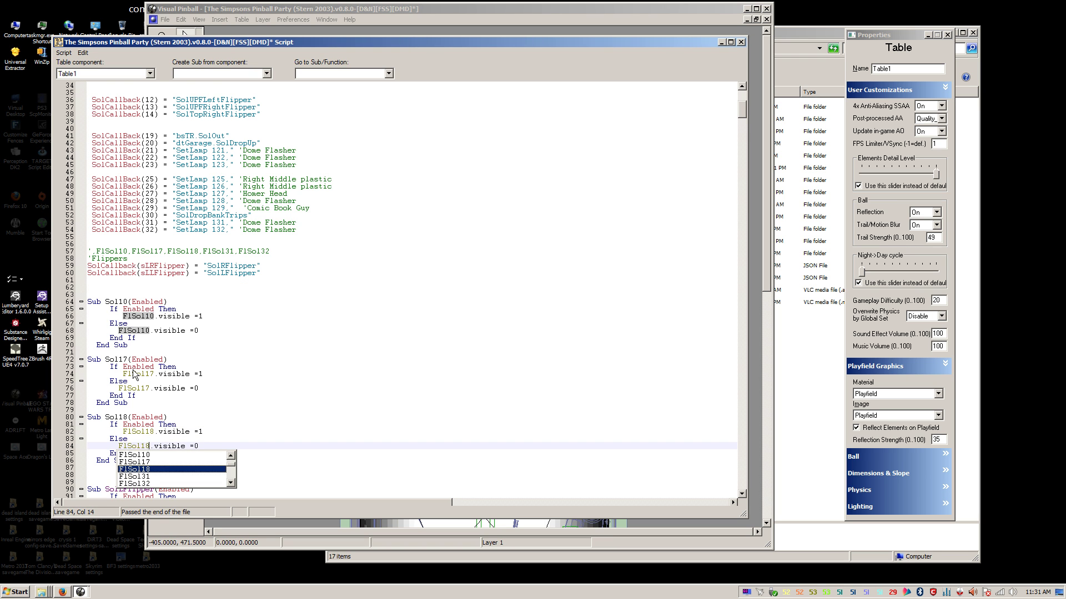
key("Delete")
Step: Remove FlSol10, FlSol17 and FlSol18 from the comment above the flipper callbacks, leaving ',FlSol31,FlSol32
left_click(209, 310)
scroll(179, 299, "up", 2)
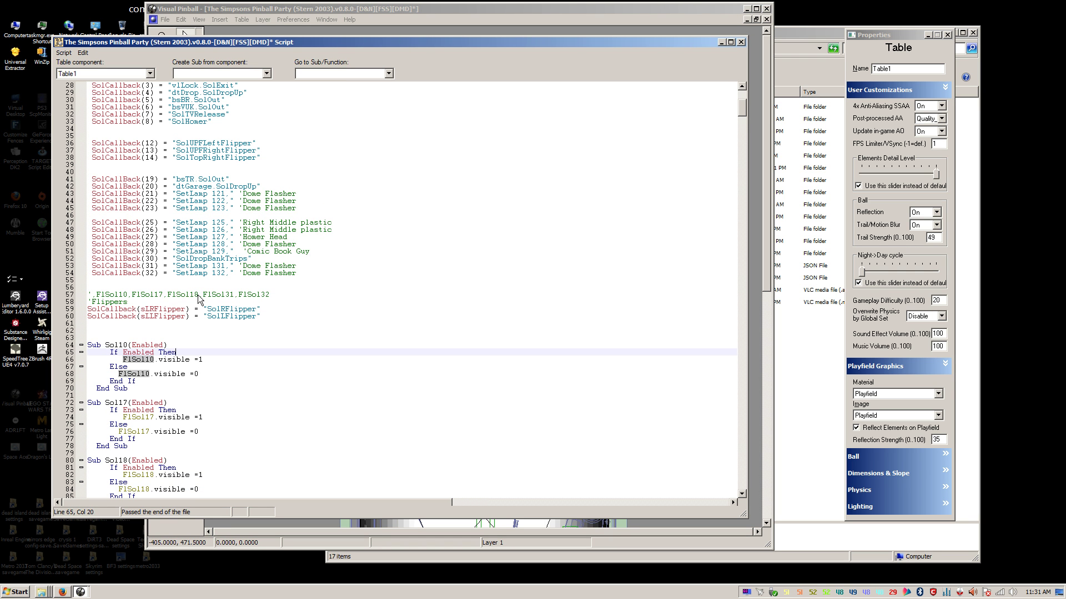
left_click_drag(199, 300, 94, 300)
type("'")
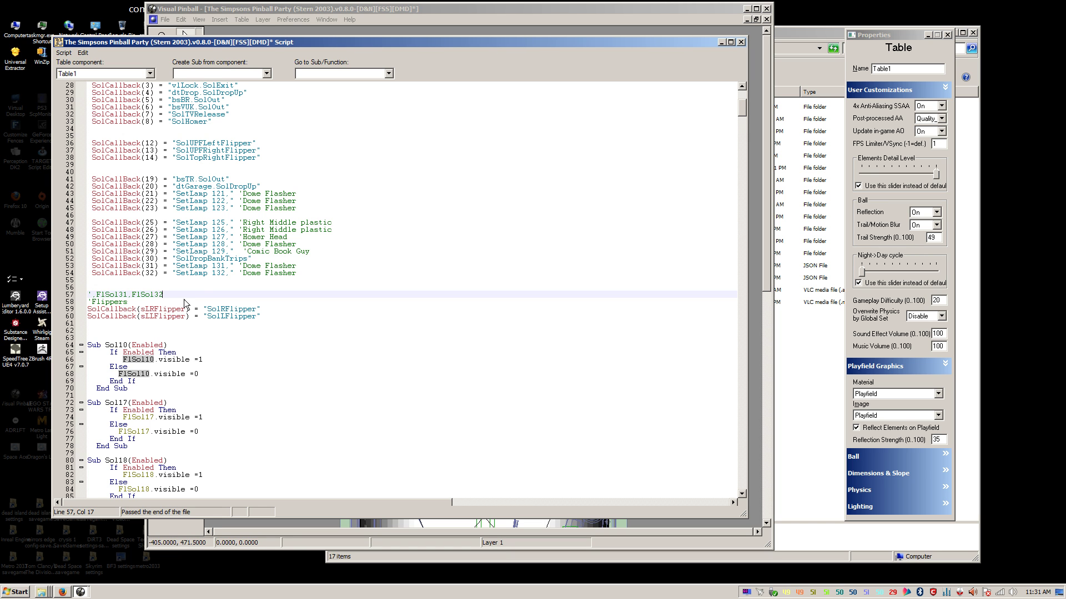
Step: Review the solenoid callback list against the flasher names remaining in the comment
scroll(183, 303, "up", 2)
left_click(172, 335)
scroll(172, 335, "down", 1)
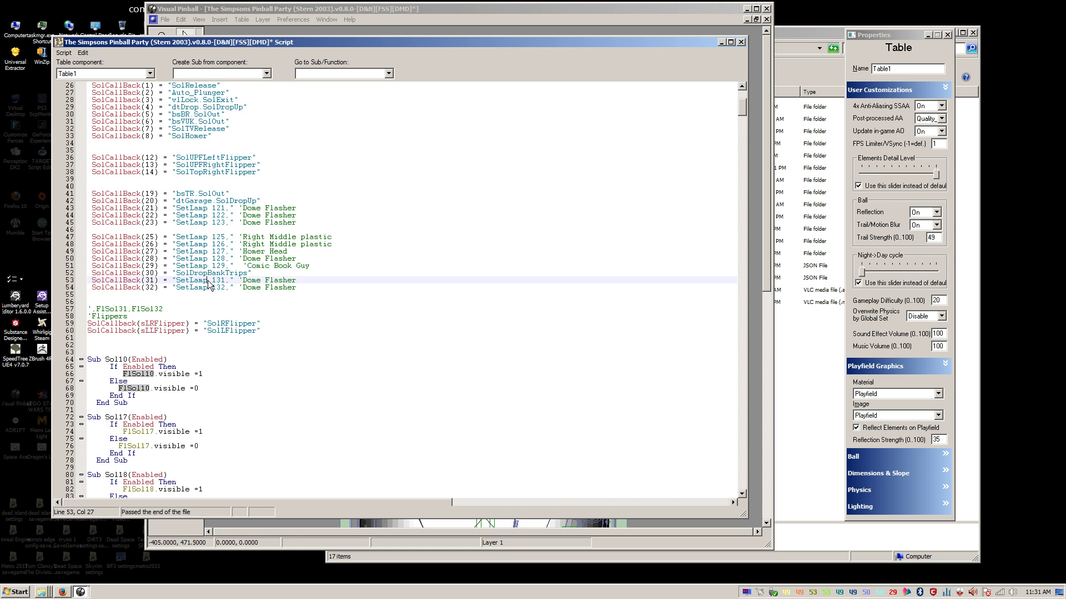
key("shift+Home")
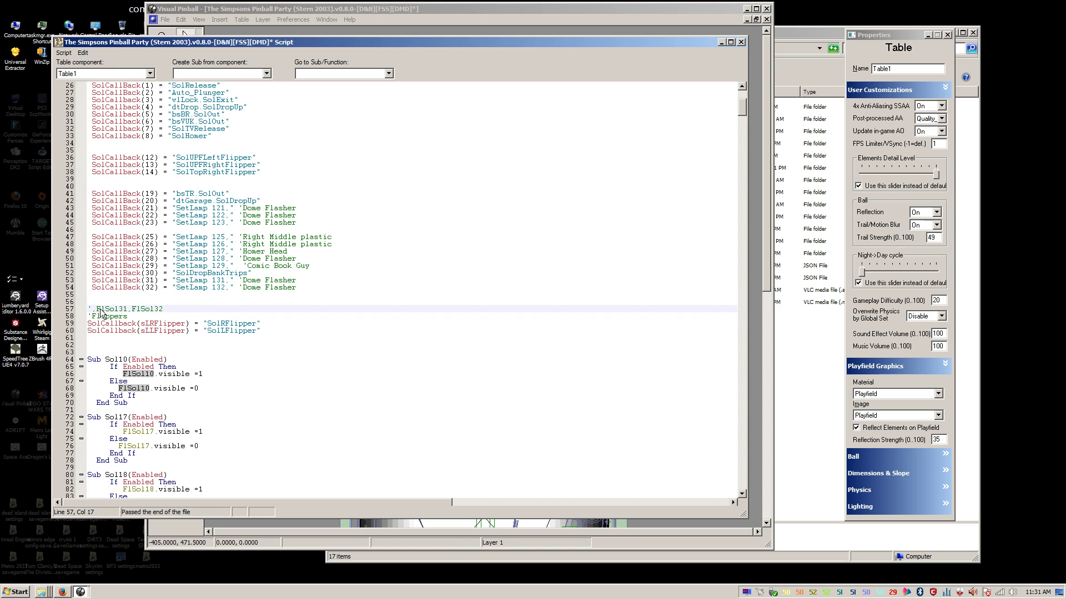
left_click(195, 308)
scroll(194, 305, "up", 4)
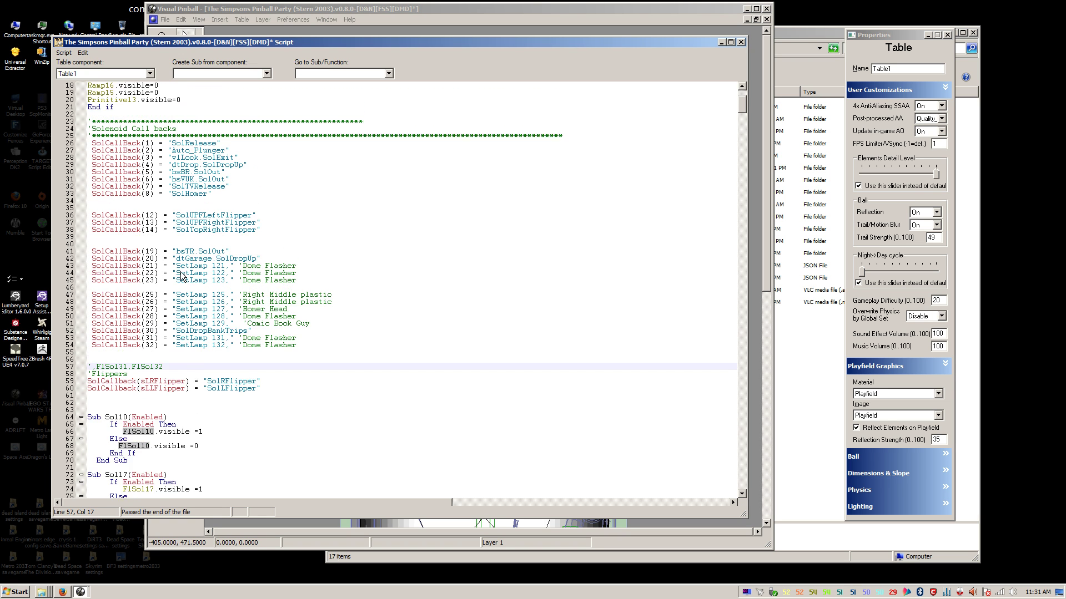
scroll(142, 234, "down", 3)
key("Down")
key("Down")
key("Down")
key("Down")
key("Down")
key("Down")
scroll(154, 217, "up", 2)
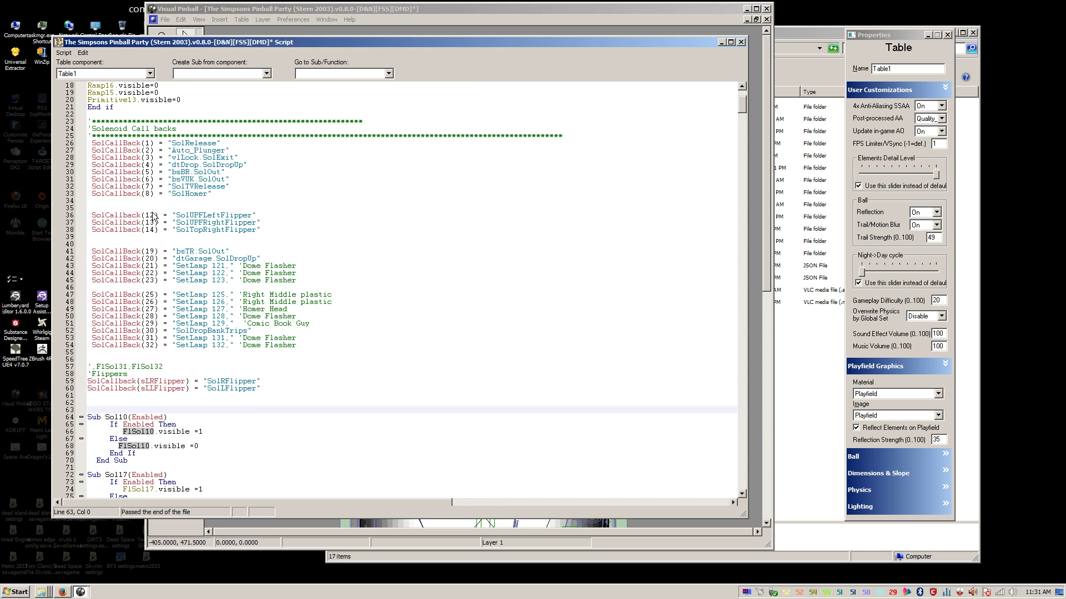
Step: Copy the SolCallback(8) = "SolHomer" line and paste it into the gap above SolCallback(12)
left_click_drag(208, 194, 71, 203)
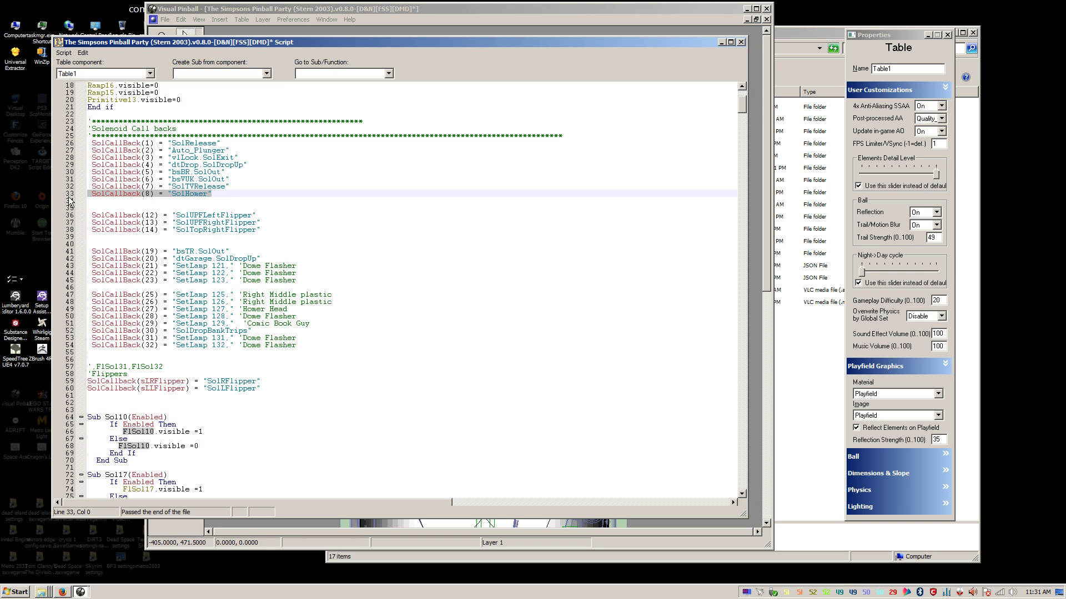
key("ctrl+c")
left_click(107, 207)
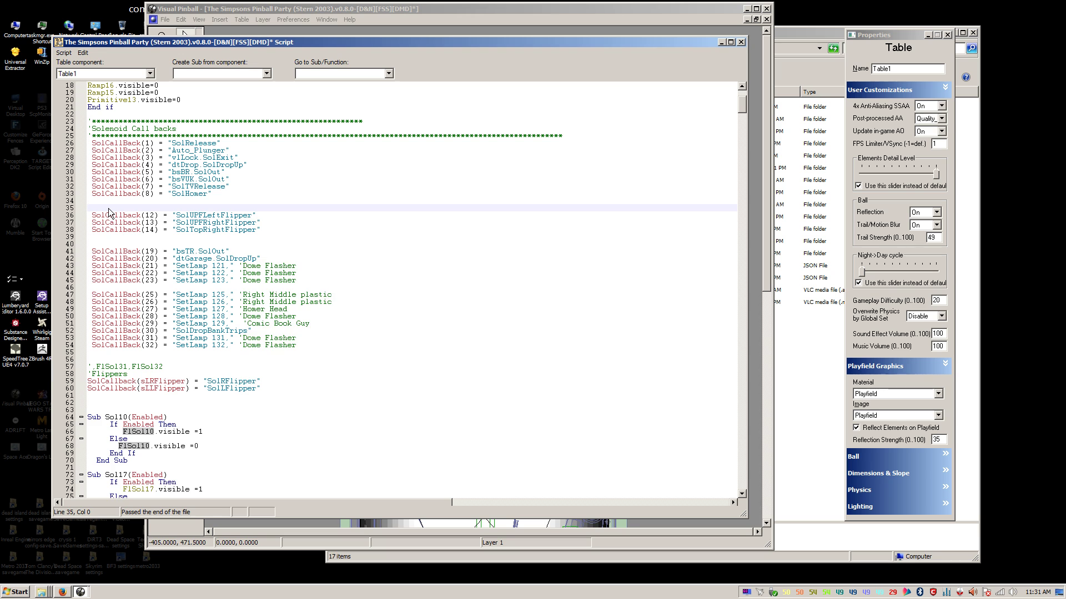
key("Return")
key("ctrl+v")
key("Return")
Step: Paste two more copies of the SolHomer callback line between SolCallback(14) and SolCallback(19)
key("Down")
key("Down")
key("Down")
key("Down")
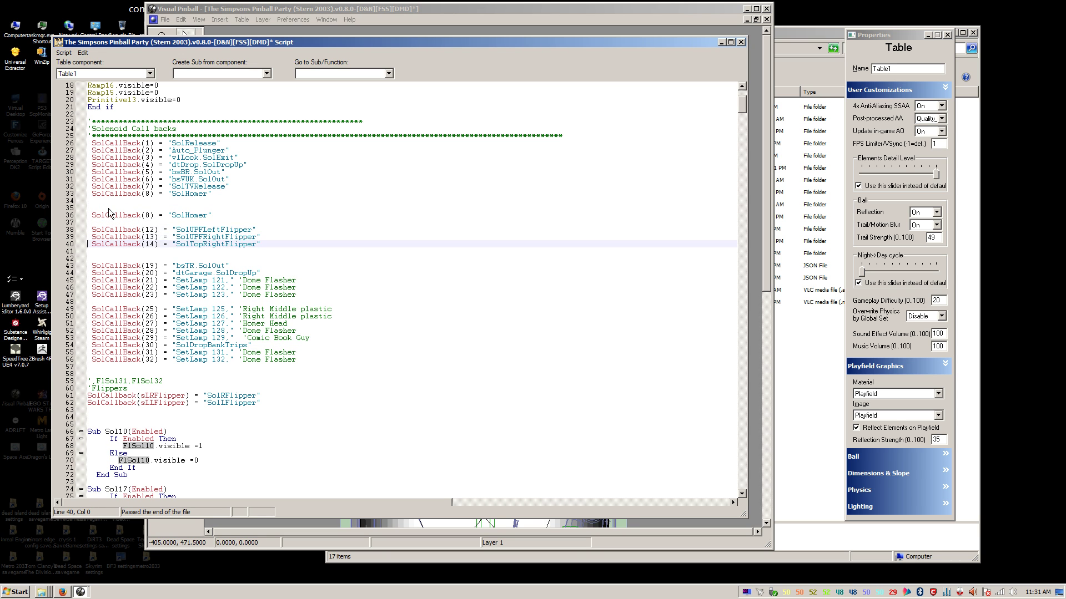
key("Return")
key("ctrl+v")
key("Return")
key("ctrl+v")
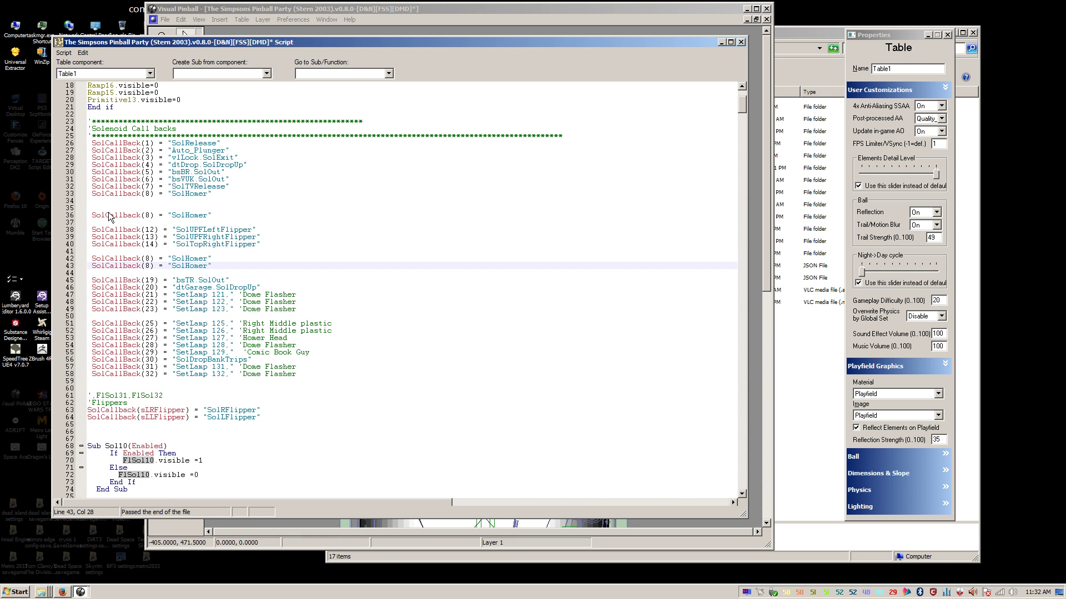
Step: Change the pasted line above SolCallback(12) to SolCallback(10) = "Sol10"
double_click(148, 215)
type("10")
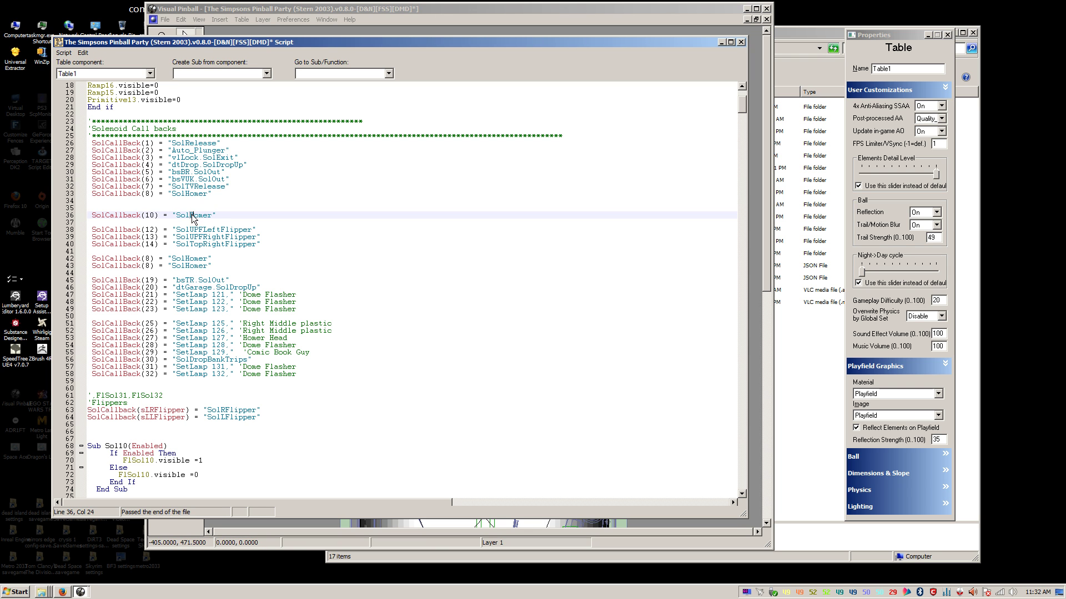
left_click_drag(191, 216, 216, 215)
type("10")
Step: Set the solenoid numbers of the two pasted callbacks above SolCallback(19) to 17 and 18
left_click(146, 260)
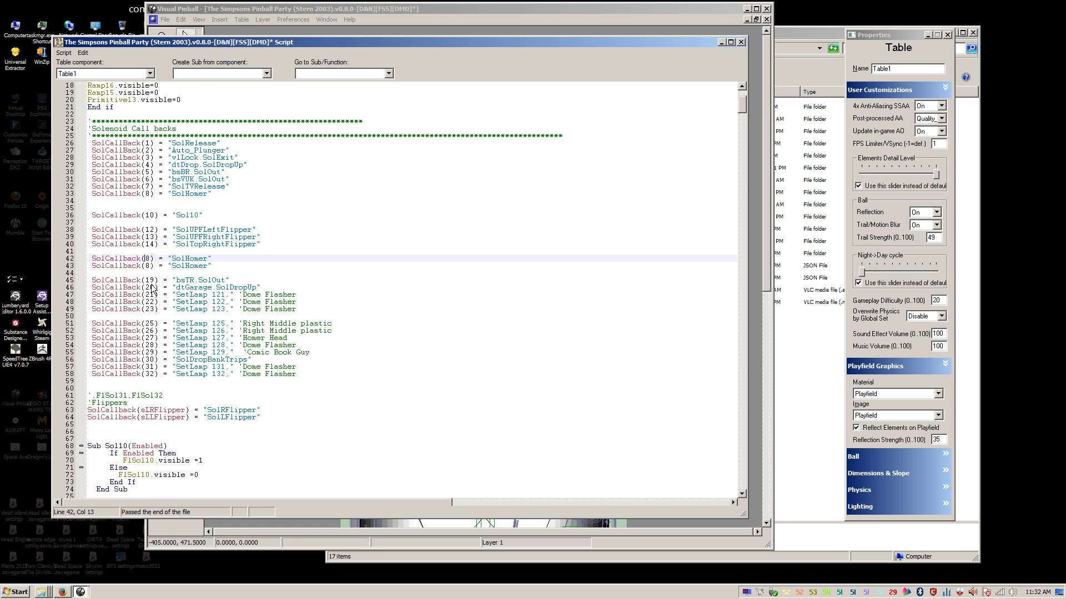
scroll(161, 283, "down", 6)
scroll(189, 274, "up", 3)
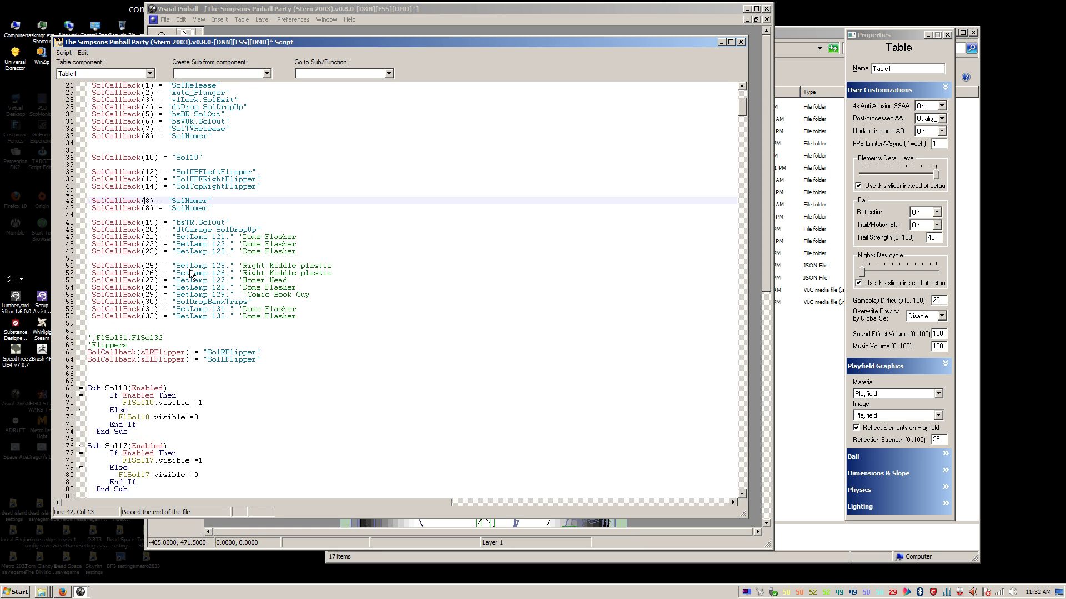
key("BackSpace")
type("17")
key("Down")
key("Left")
key("Left")
type("1")
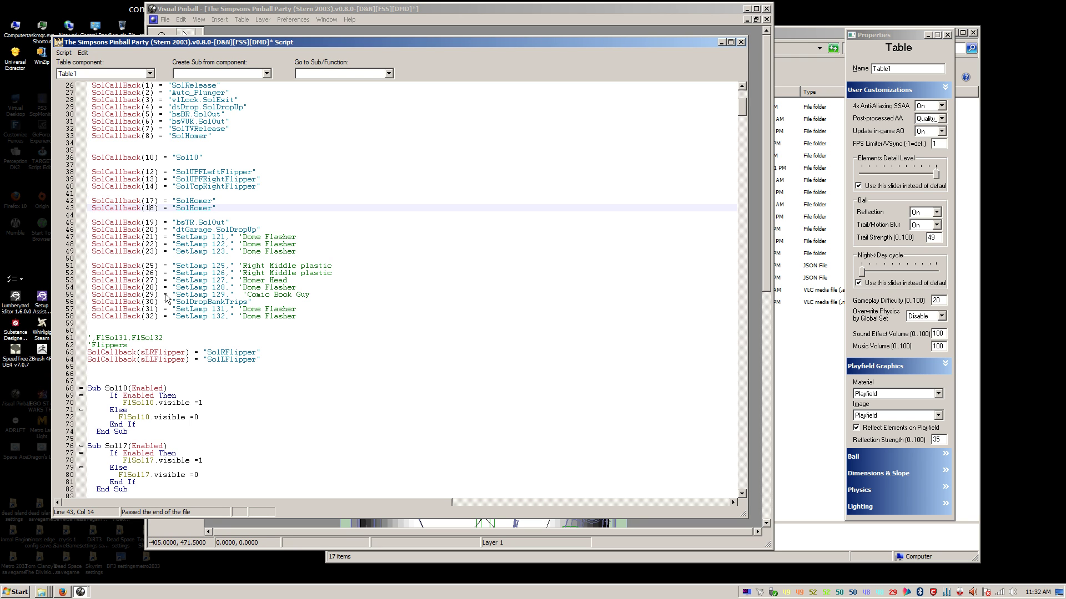
Step: Point the SolCallback(17) and SolCallback(18) lines to "Sol17" and "Sol18"
left_click_drag(189, 201, 213, 204)
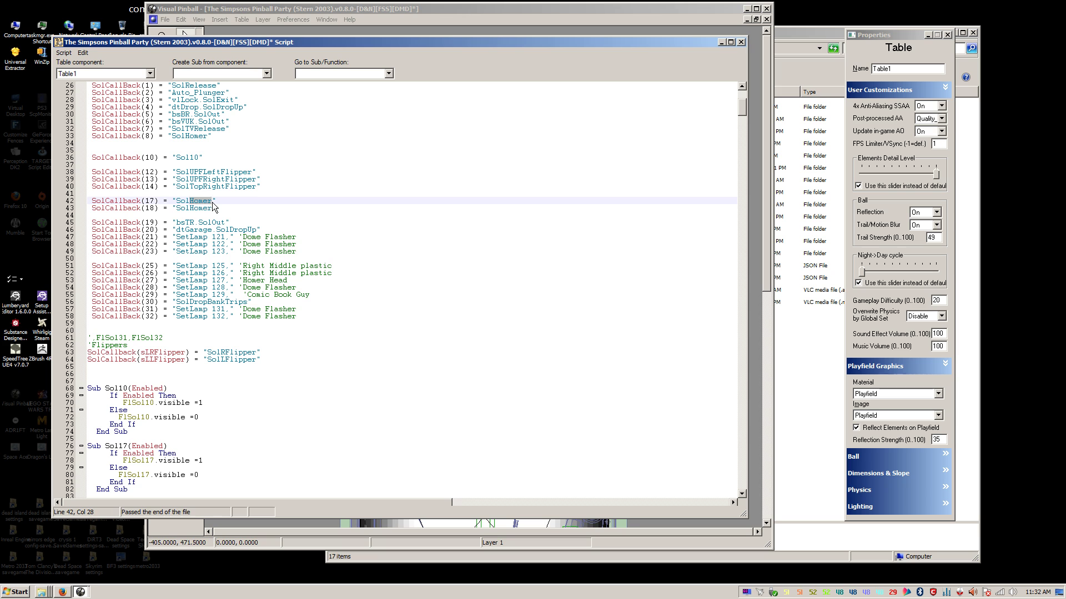
type("17")
left_click_drag(190, 208, 211, 209)
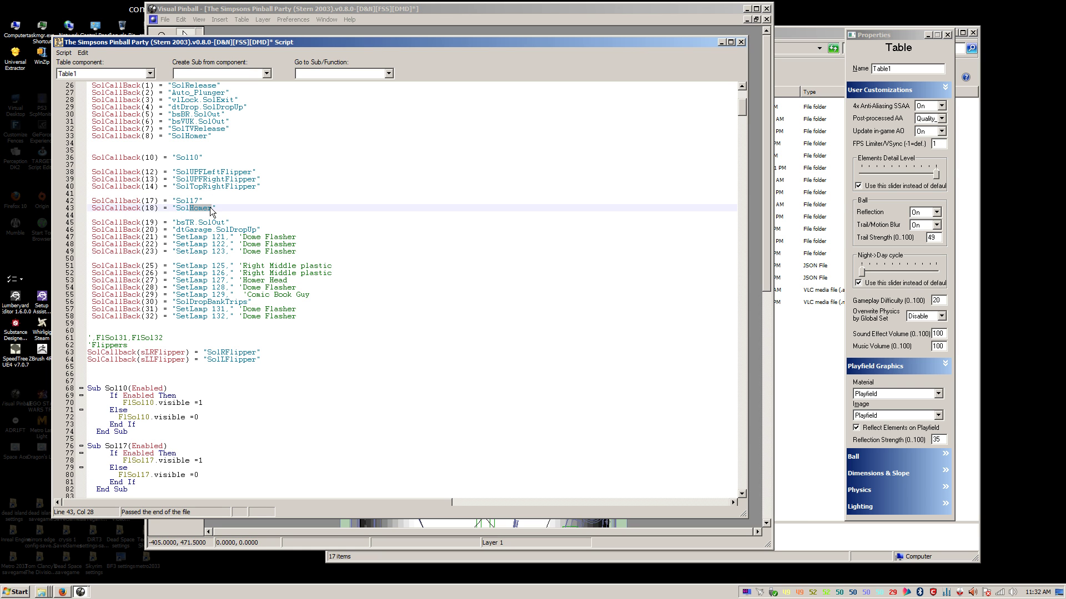
type("8")
Step: Check the new callback entries for solenoids 10, 17 and 18 against their matching subs
left_click(237, 223)
scroll(238, 223, "down", 2)
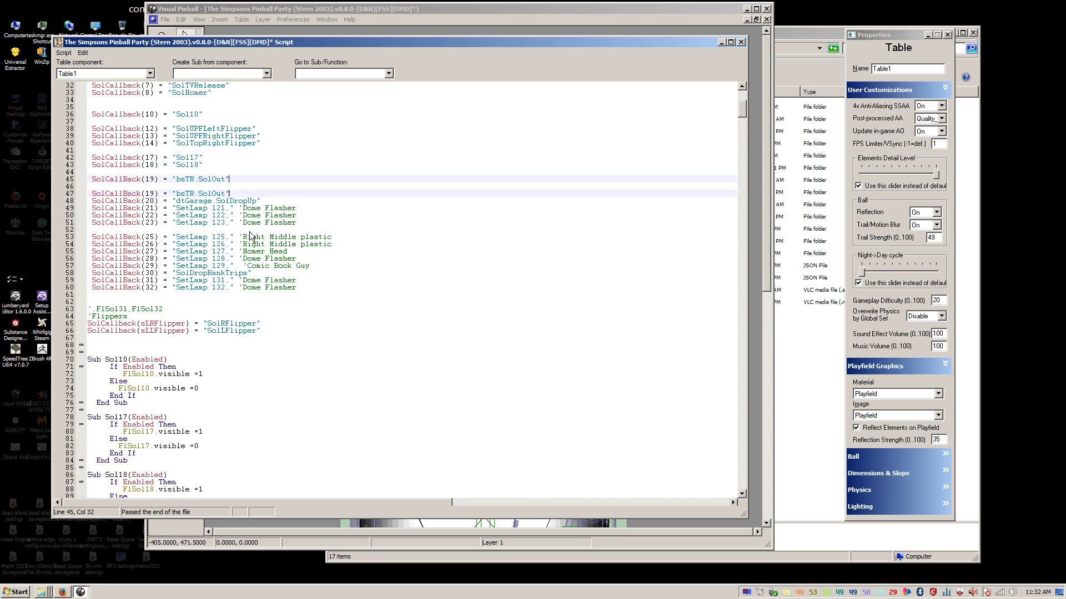
scroll(238, 211, "up", 3)
left_click(241, 186)
left_click(227, 157)
left_click(221, 171)
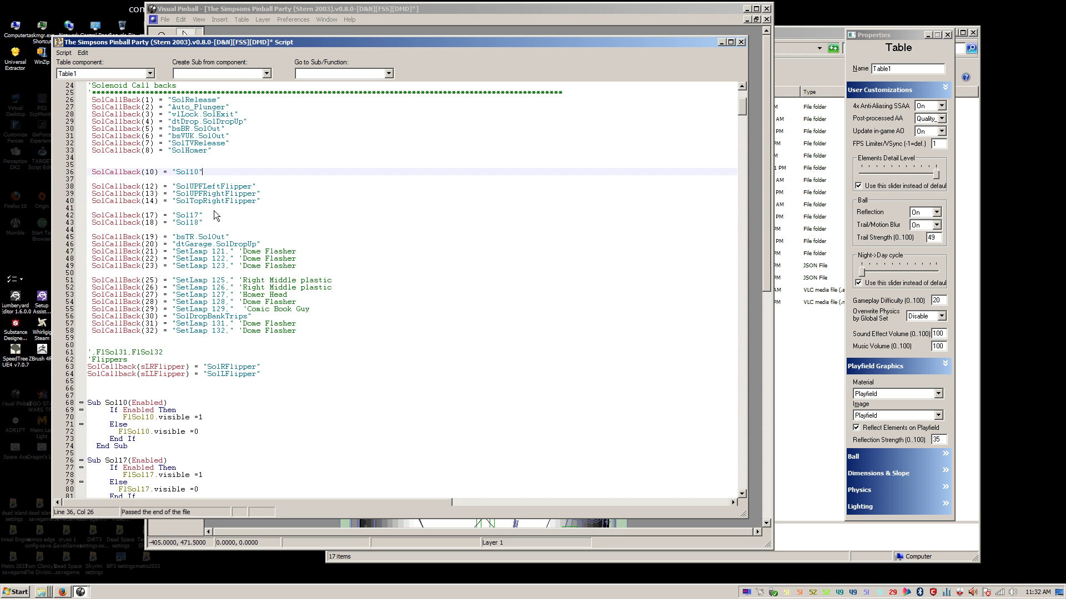
left_click(215, 210)
left_click(216, 229)
scroll(222, 249, "down", 3)
left_click(231, 294)
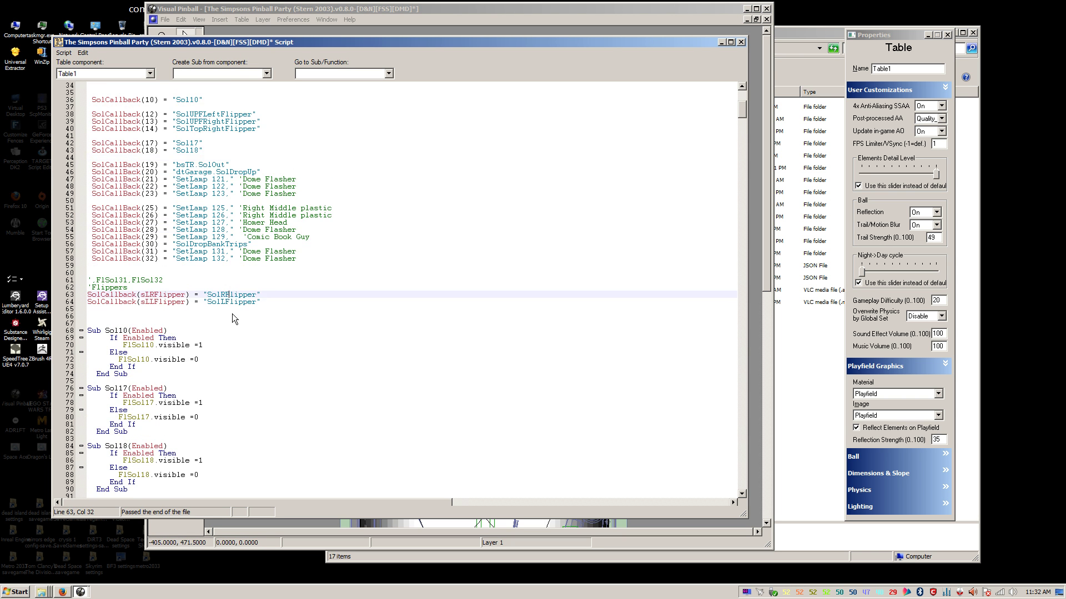
scroll(232, 314, "down", 3)
left_click(228, 301)
scroll(227, 301, "down", 3)
left_click(229, 317)
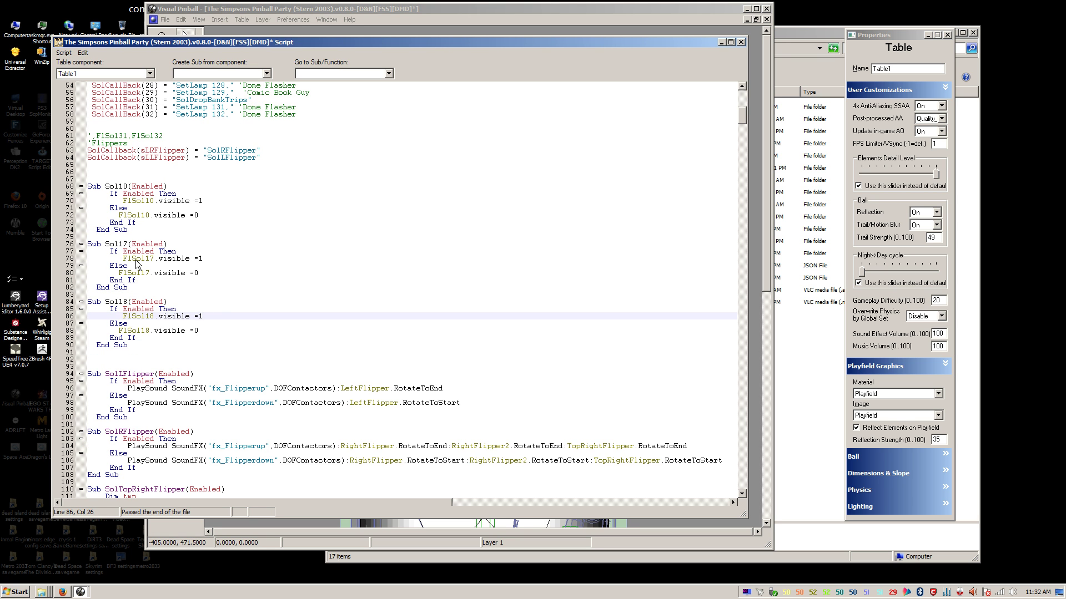
left_click(212, 353)
scroll(238, 308, "down", 1)
left_click(237, 309)
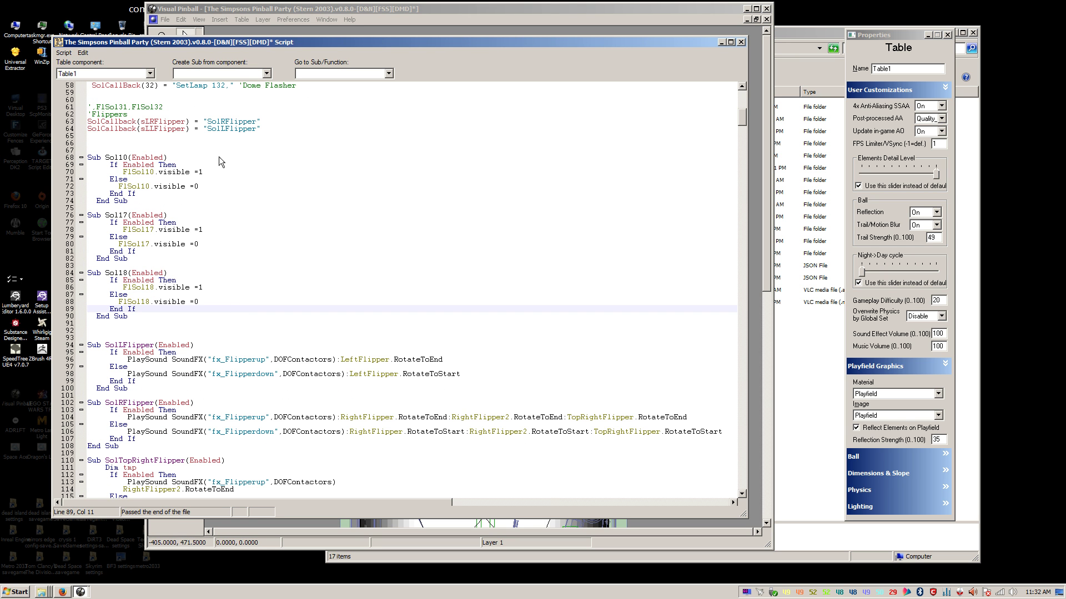
Step: Copy the remaining flasher names FlSol31,FlSol32 from the comment above the flipper callbacks
scroll(260, 312, "up", 11)
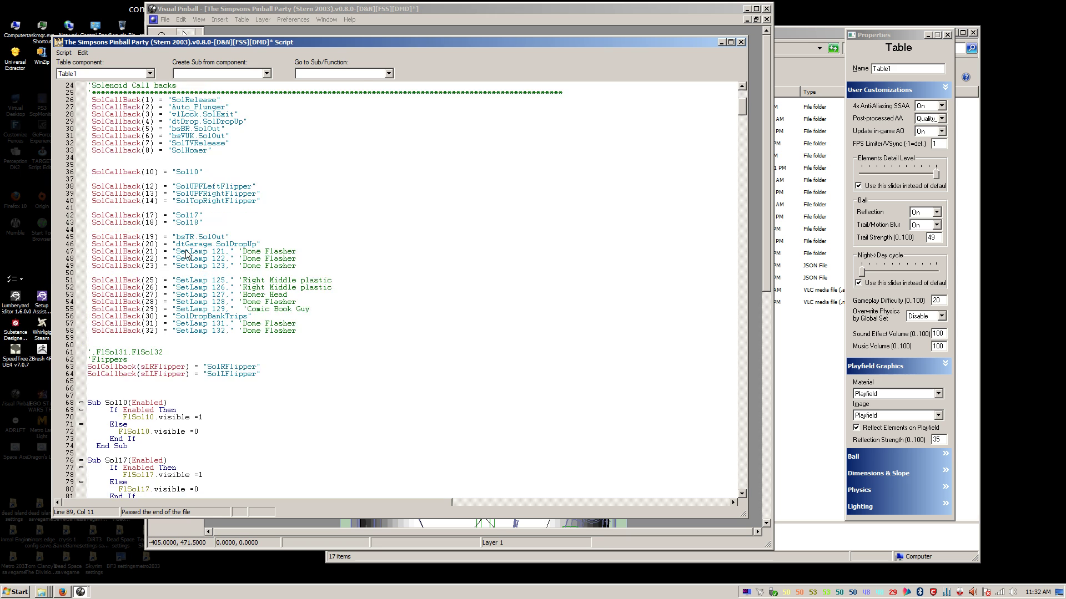
scroll(186, 254, "down", 1)
left_click_drag(97, 323, 165, 322)
key("ctrl+c")
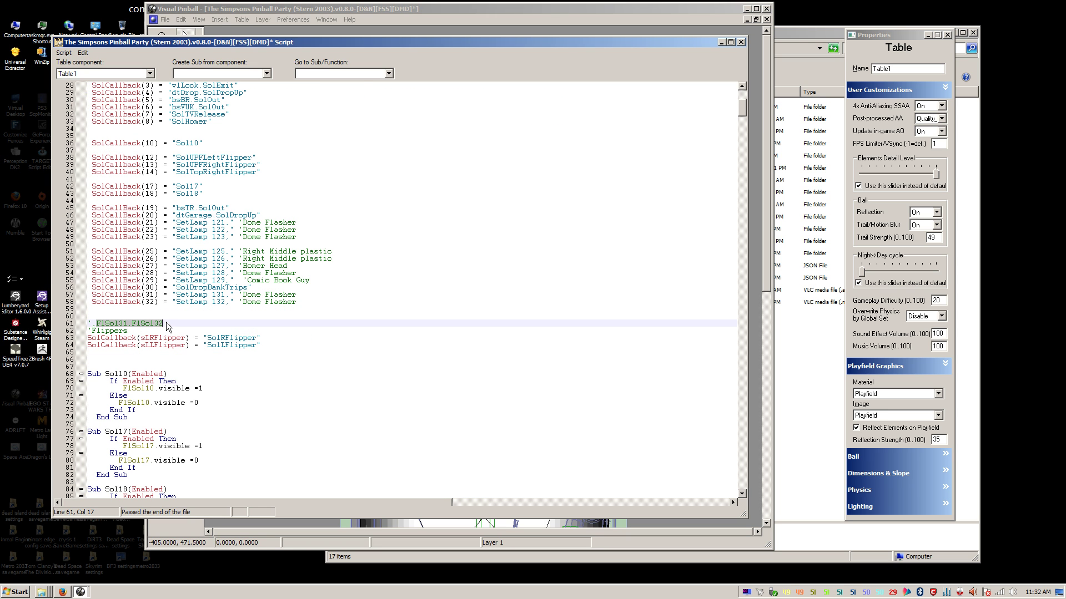
left_click(234, 378)
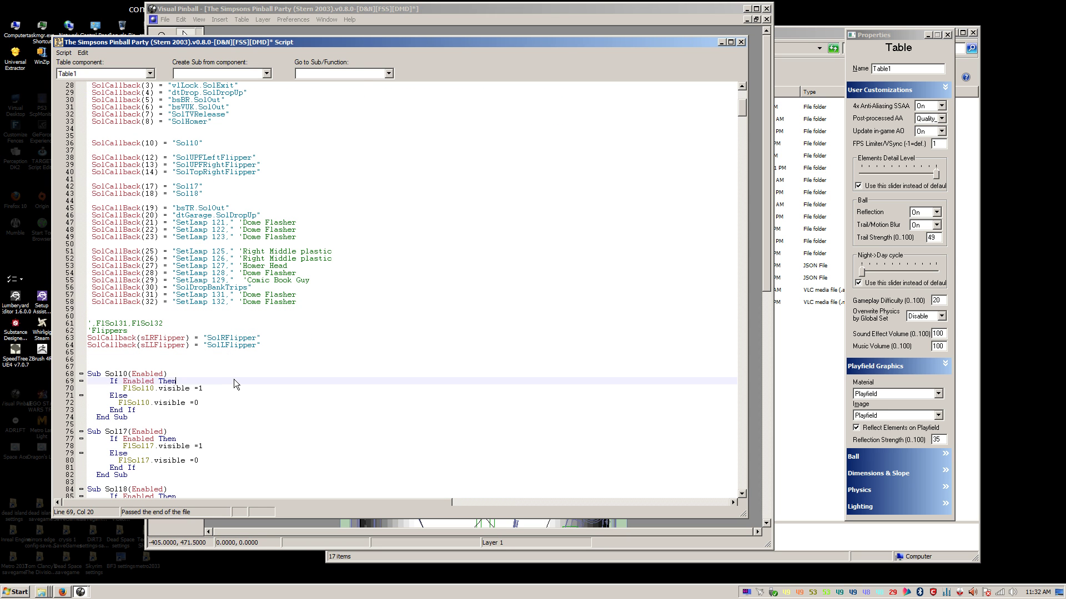
Step: Paste FlSol31,FlSol32 on a new line below the lamp 132 entries, above UpdateHead in the solenoid-controlled lamp section
key("Page_Down")
key("Page_Down")
key("Page_Down")
key("Page_Down")
key("Page_Down")
key("Page_Down")
key("Page_Down")
key("Page_Down")
key("Page_Down")
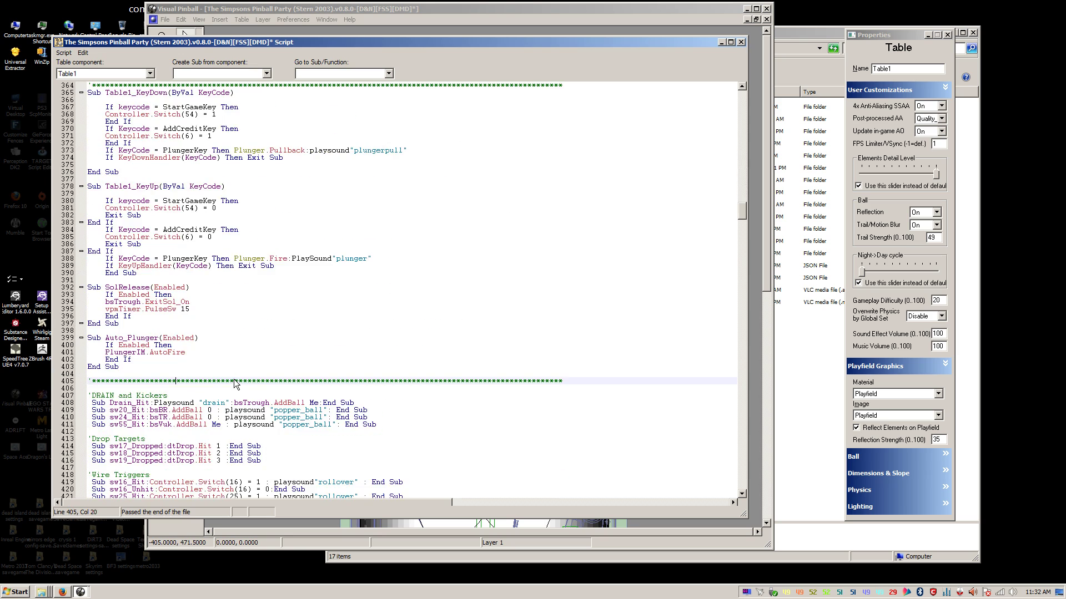
key("Page_Down")
key("Page_Down")
key("Page_Down")
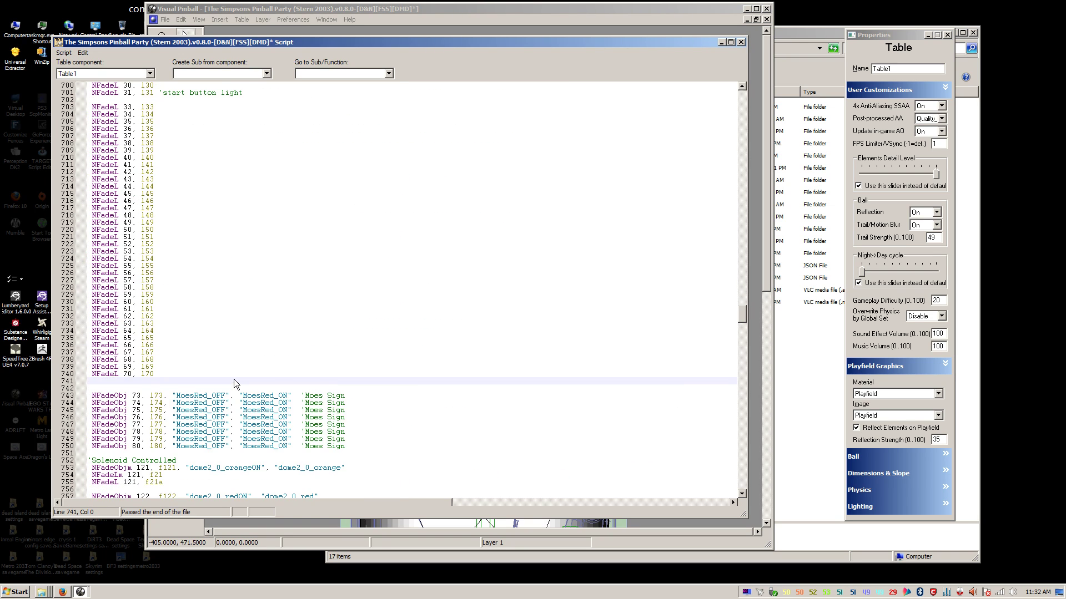
key("Up")
key("Up")
key("Up")
key("Up")
key("Up")
key("Up")
key("Up")
key("Up")
key("Up")
key("Up")
key("Up")
key("Up")
scroll(198, 428, "down", 13)
left_click(189, 338)
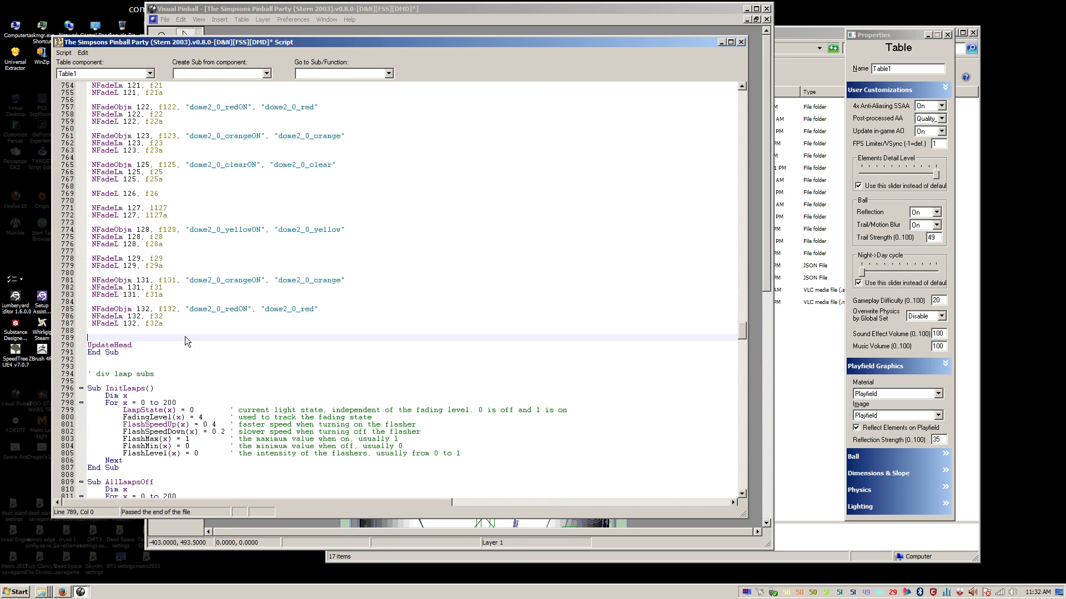
left_click(158, 289)
left_click(163, 331)
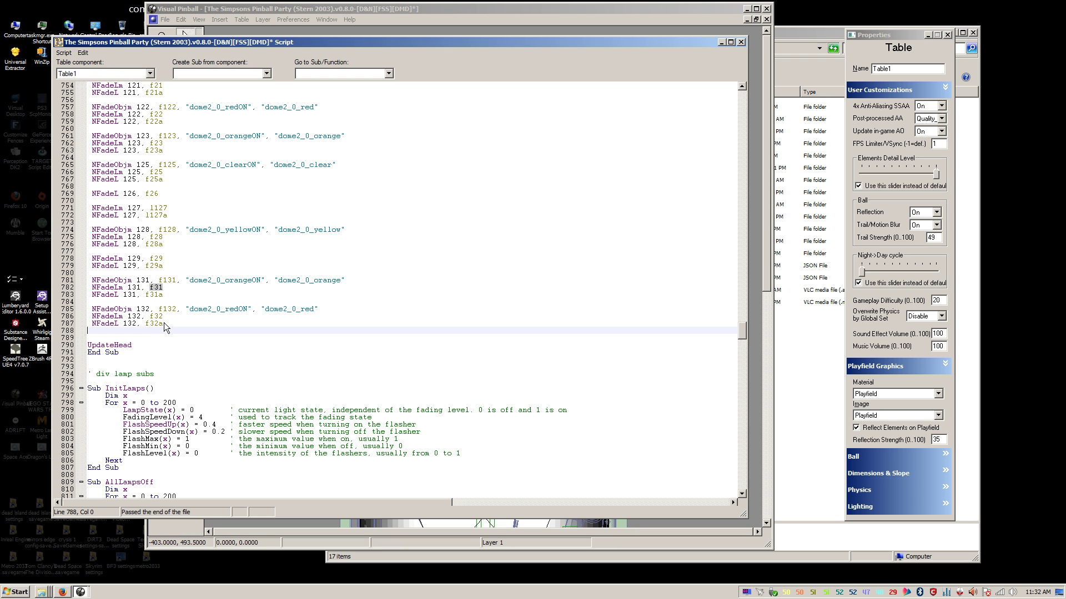
left_click(169, 274)
left_click(162, 336)
left_click(155, 328)
key("Return")
key("ctrl+v")
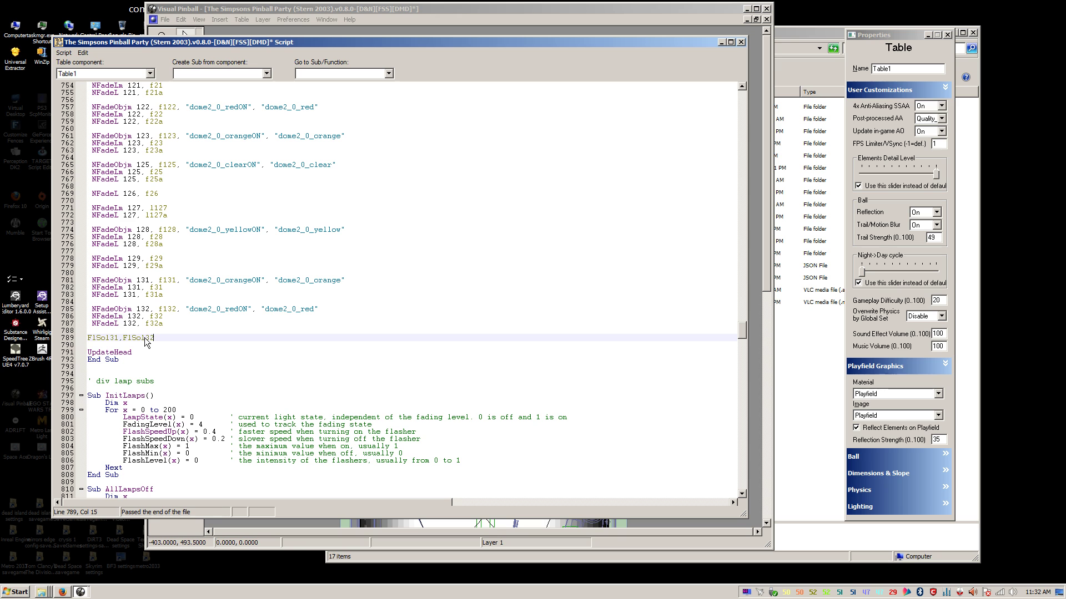
Step: Move FlSol31 out of the pasted line to its own line between the lamp 131 and lamp 132 entries
double_click(112, 339)
key("ctrl+x")
key("Up")
key("Up")
key("Up")
key("Up")
key("Up")
key("Return")
key("Return")
key("Up")
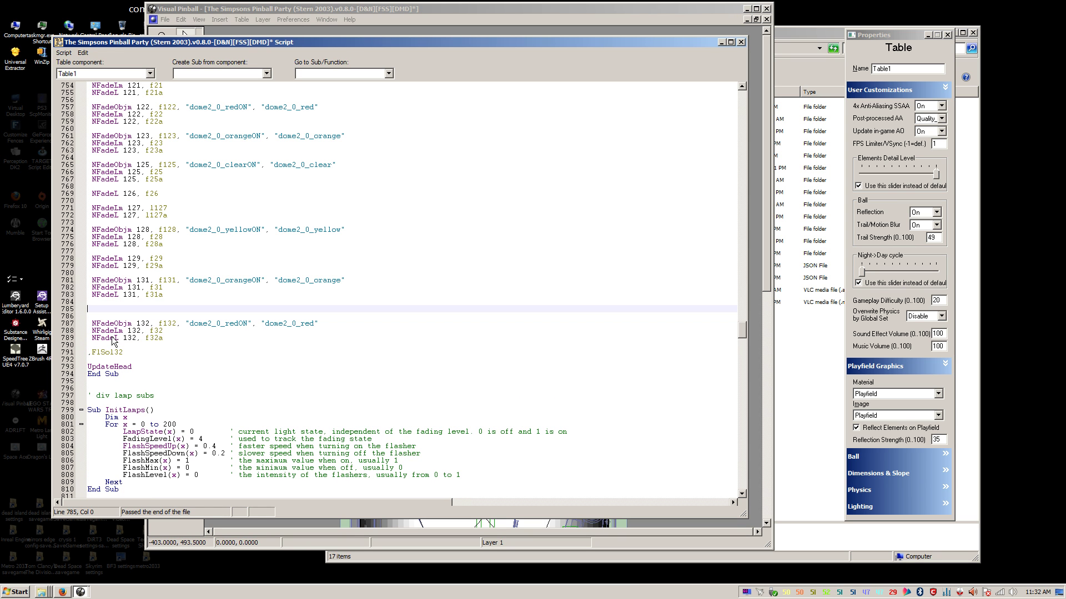
key("ctrl+v")
Step: Change the last NFadeL call of both the lamp 131 and lamp 132 groups to NFadeLm
left_click(119, 297)
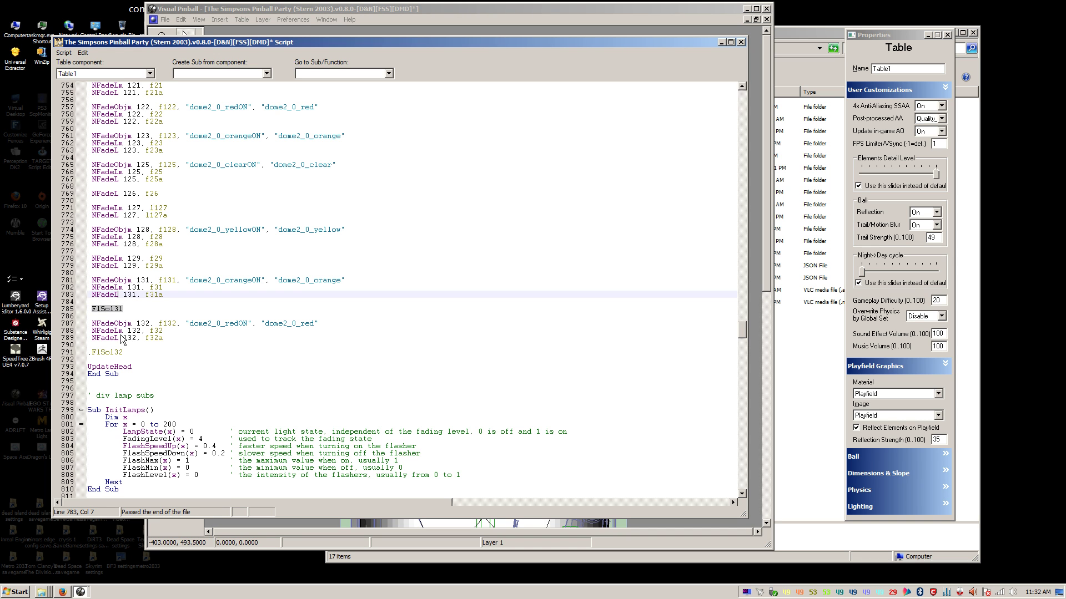
type("m")
left_click(154, 294)
left_click(127, 338)
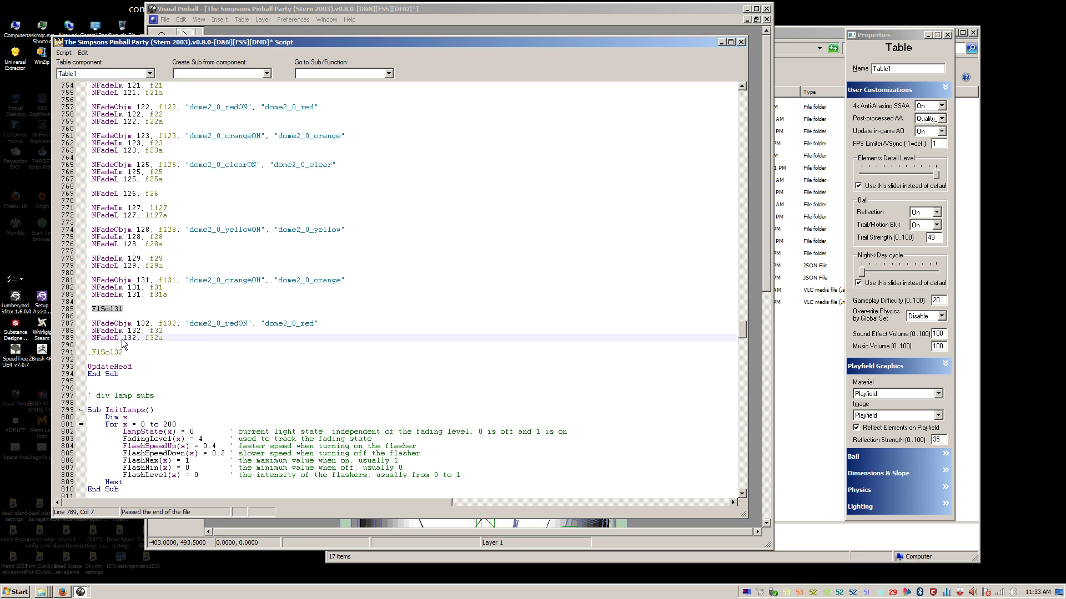
type("m")
Step: Complete the FlSol32 line above UpdateHead so that it reads Flash 132,FlSol32
key("Up")
key("Down")
key("Down")
key("Down")
key("Down")
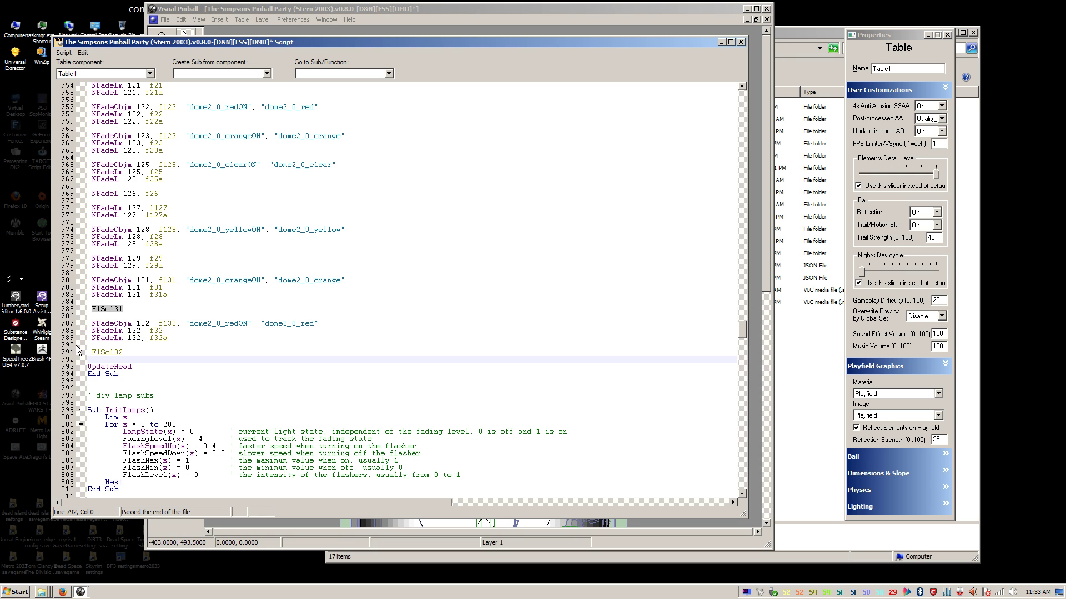
key("Up")
type("Flash")
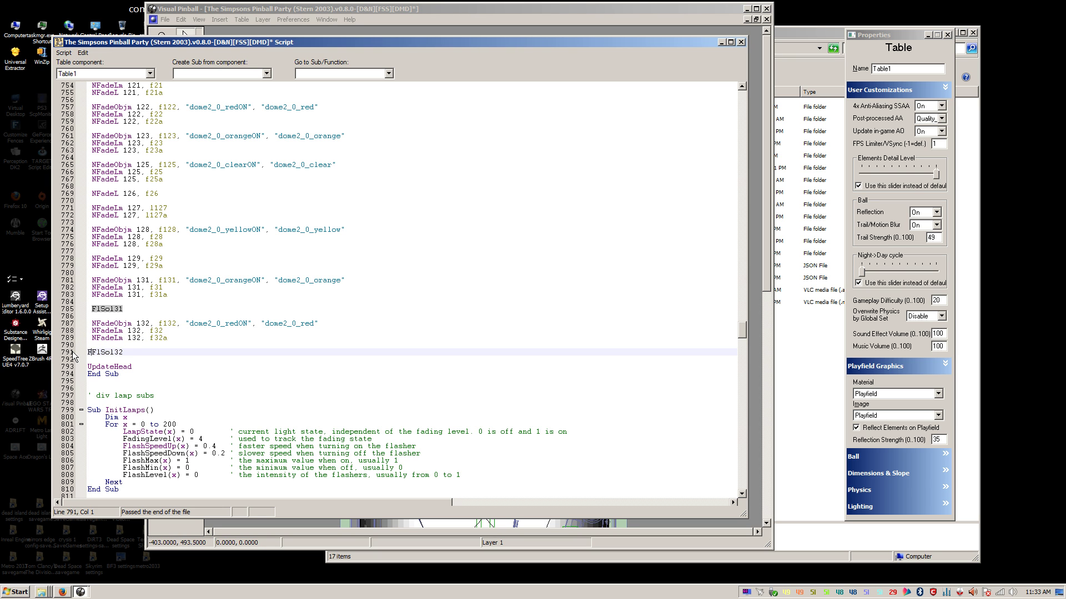
type(",")
key("BackSpace")
type("132,")
Step: Copy the Flash call prefix to the FlSol31 line and set its lamp number so it reads Flash 131,FlSol31
left_click(123, 310)
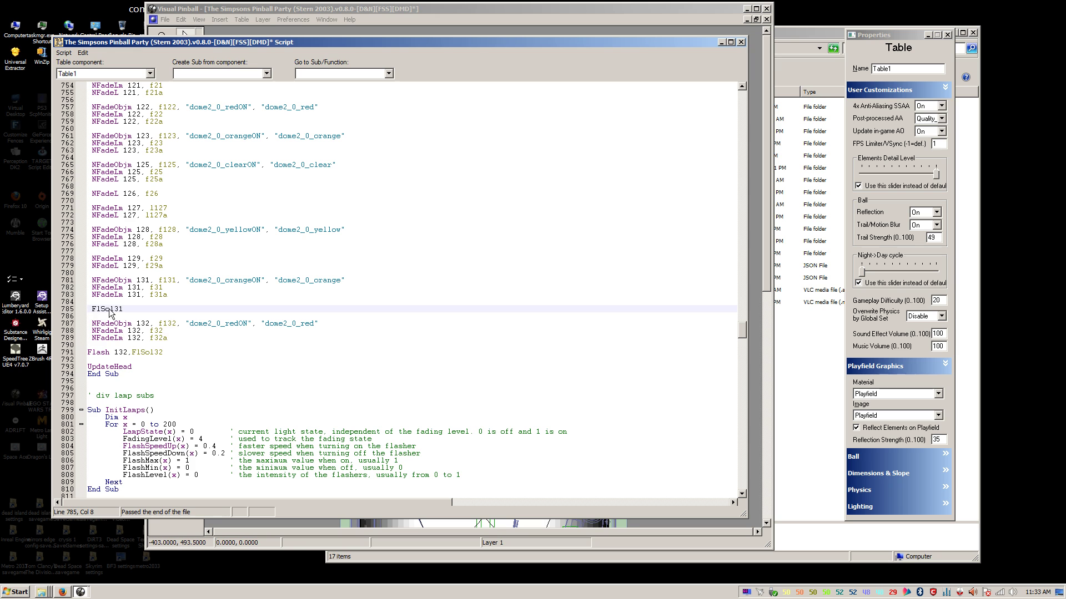
left_click_drag(132, 355, 94, 354)
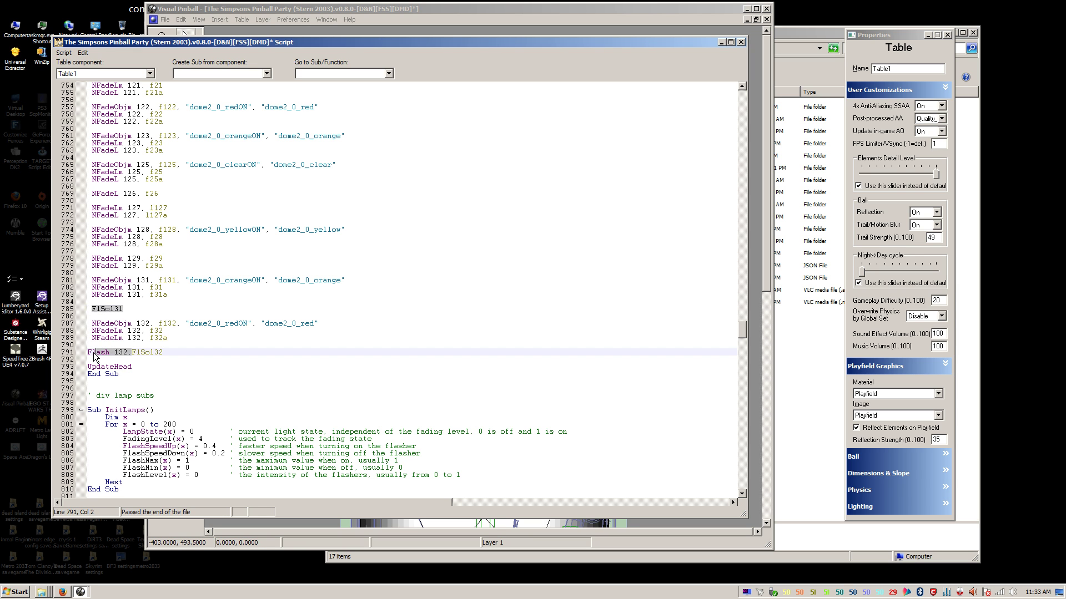
key("ctrl+c")
left_click(93, 312)
key("BackSpace")
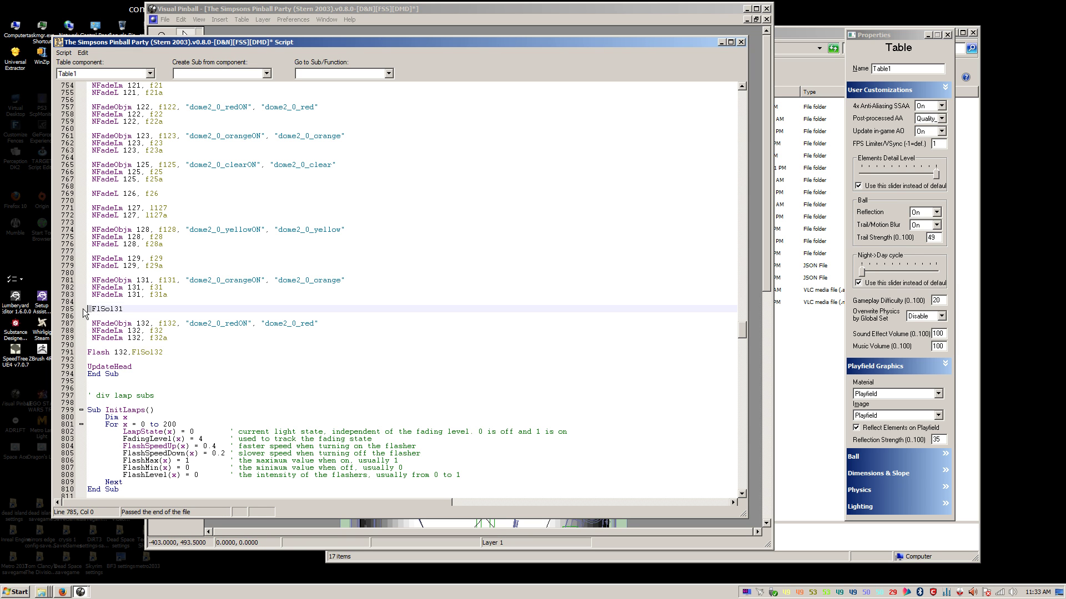
key("ctrl+v")
key("BackSpace")
type("1")
left_click(184, 310)
left_click(185, 352)
left_click(202, 314)
left_click(185, 375)
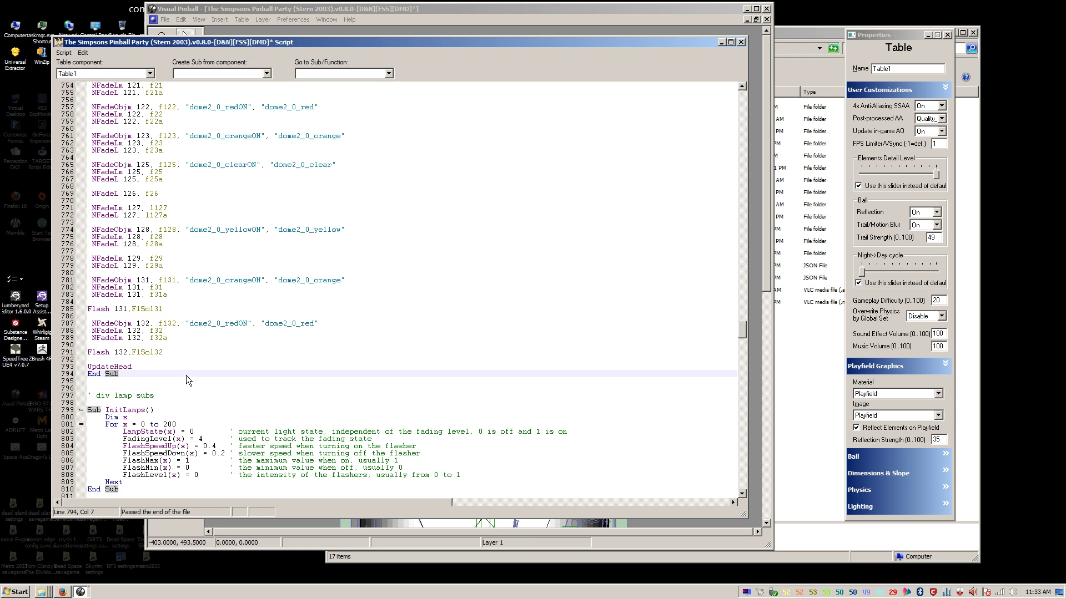
Step: Save the table with its edited script and run it in the player
key("ctrl+s")
scroll(272, 324, "up", 6)
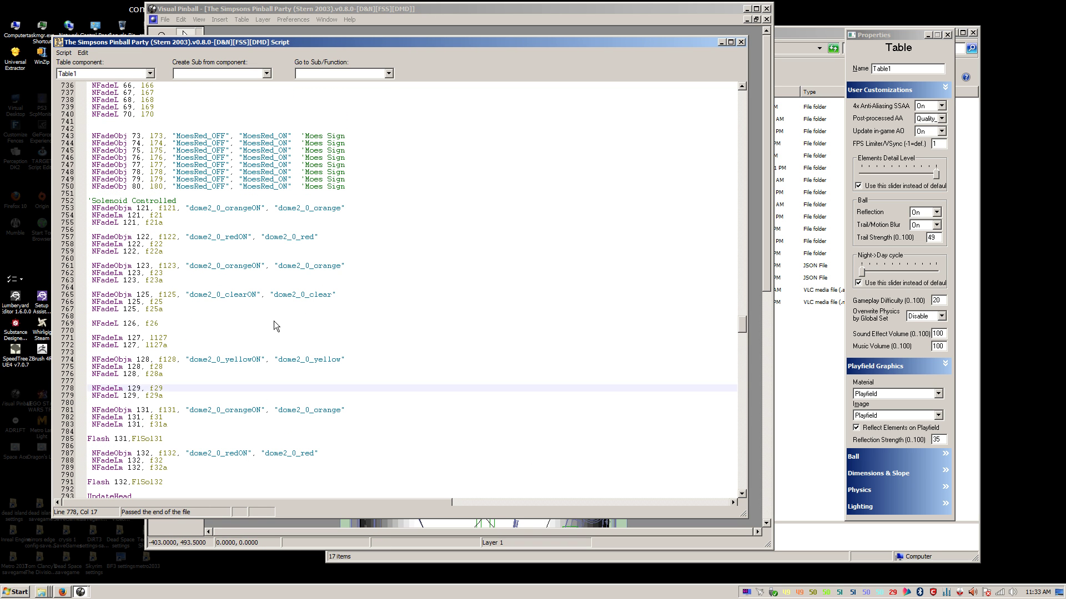
left_click(275, 323)
key("F5")
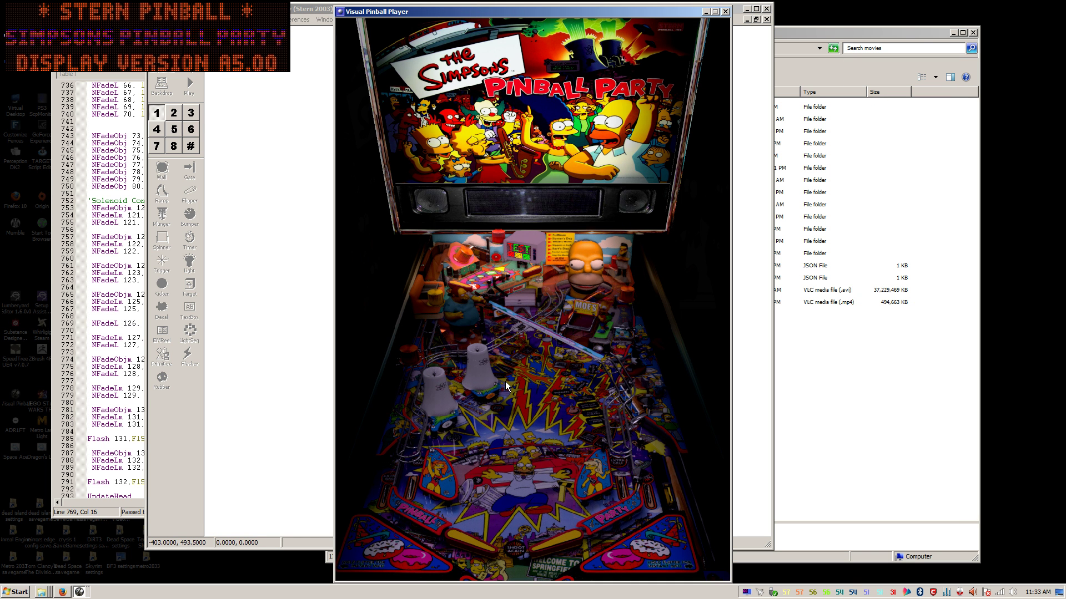
Step: Add a credit and start a game with the first ball launched to test the flashers
key("5")
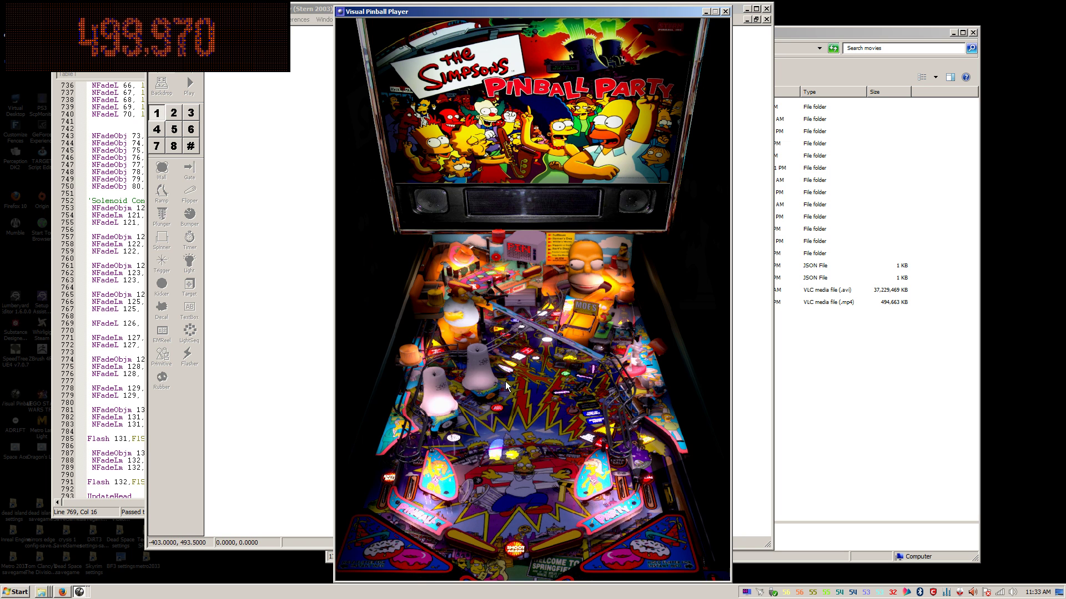
key("1")
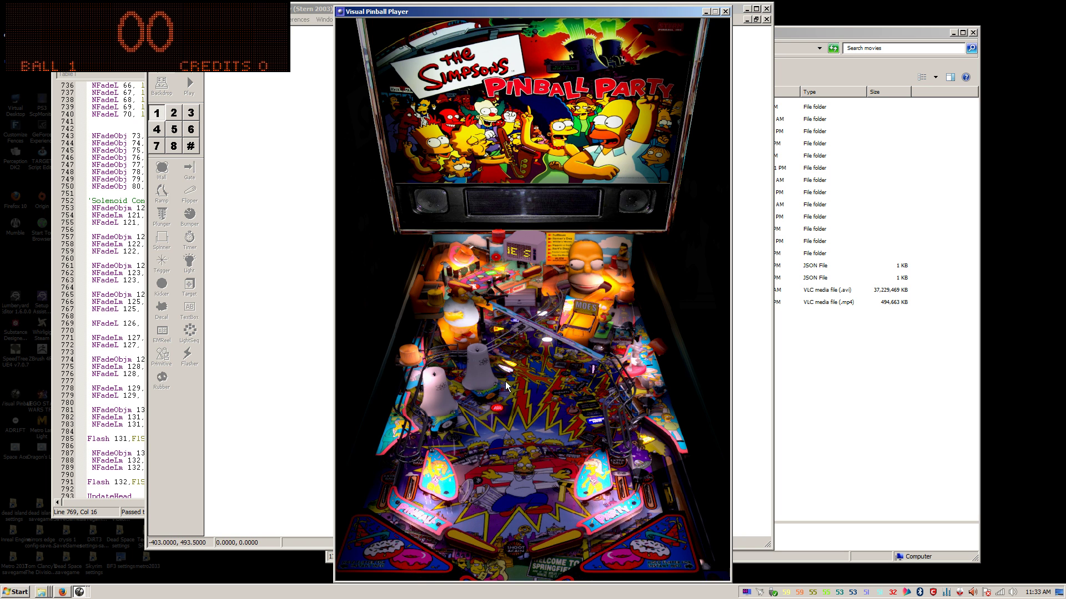
key("Return")
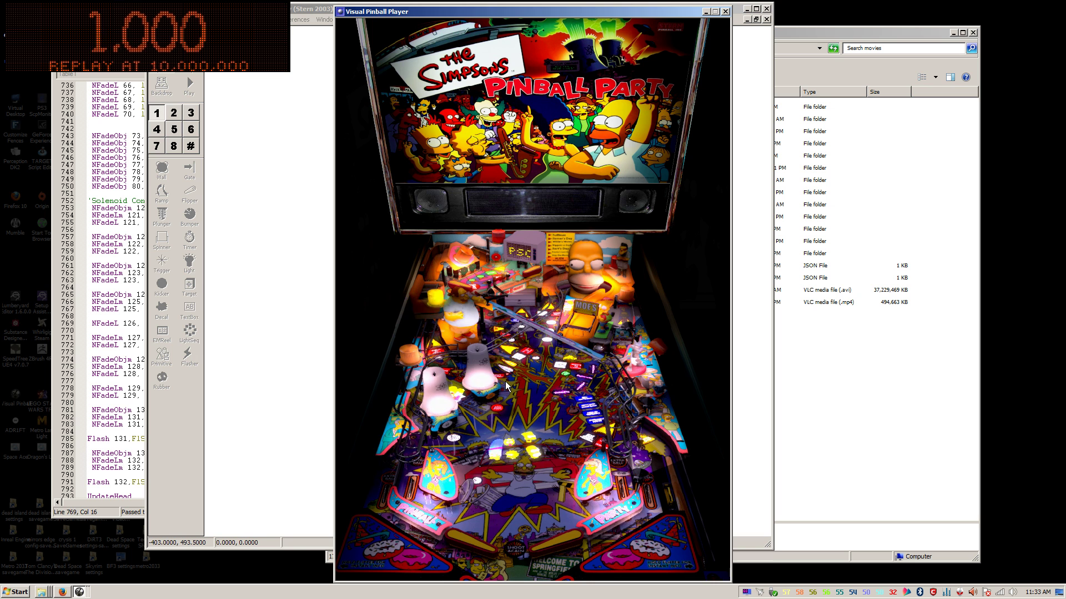